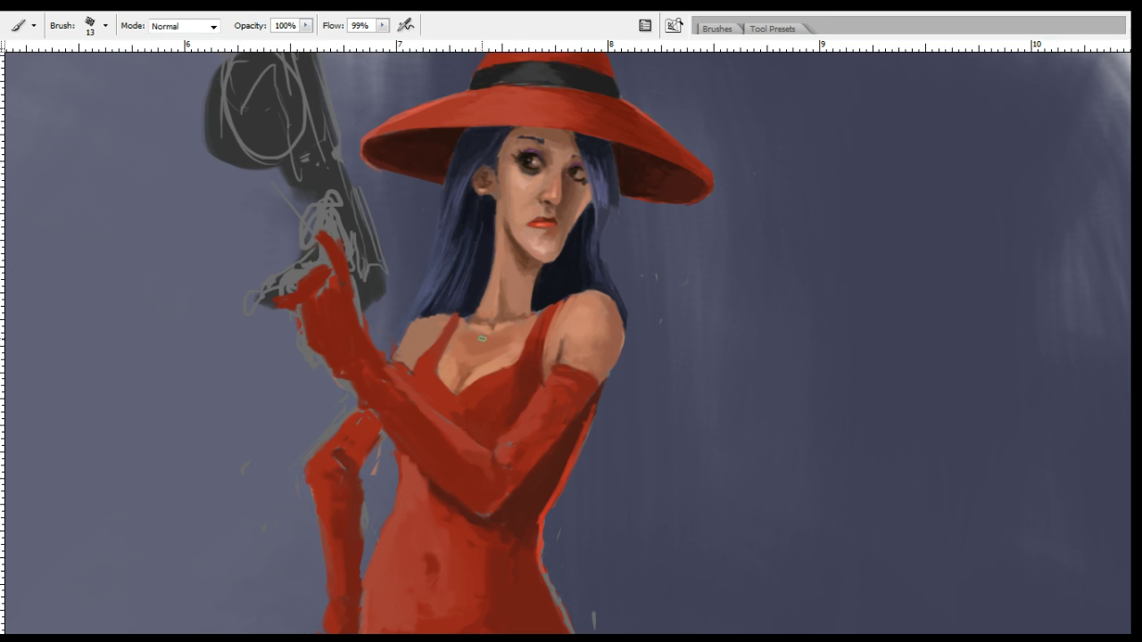
Paint and blend the chest, cleavage and far shoulder with skin tones sampled from the figure, using a size 10 brush.
left_click(457, 360, "alt")
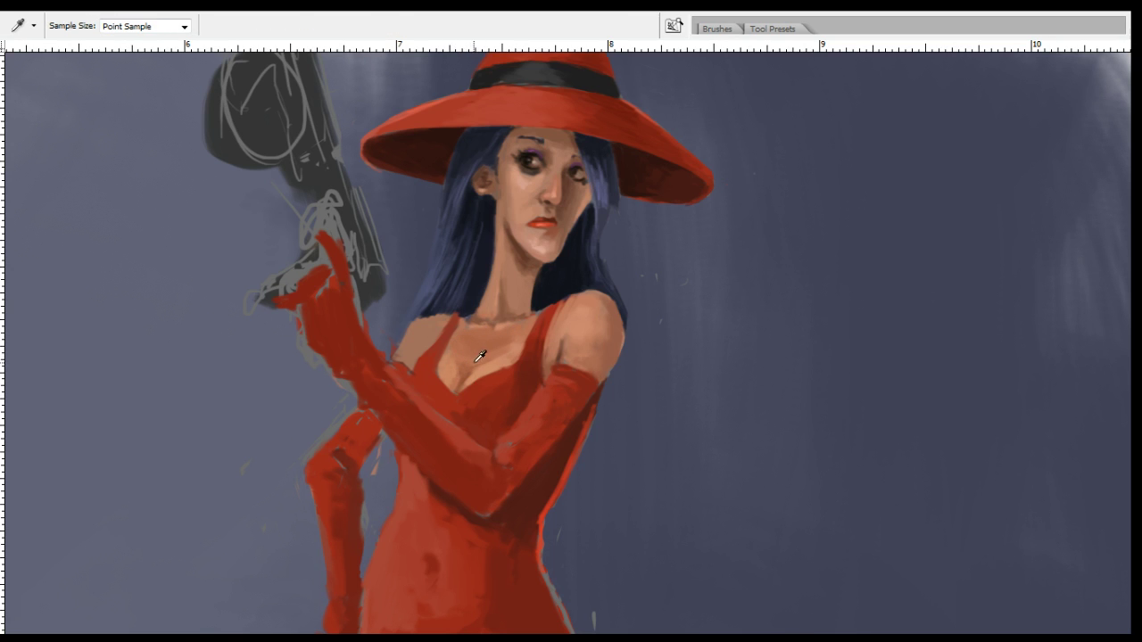
key("alt")
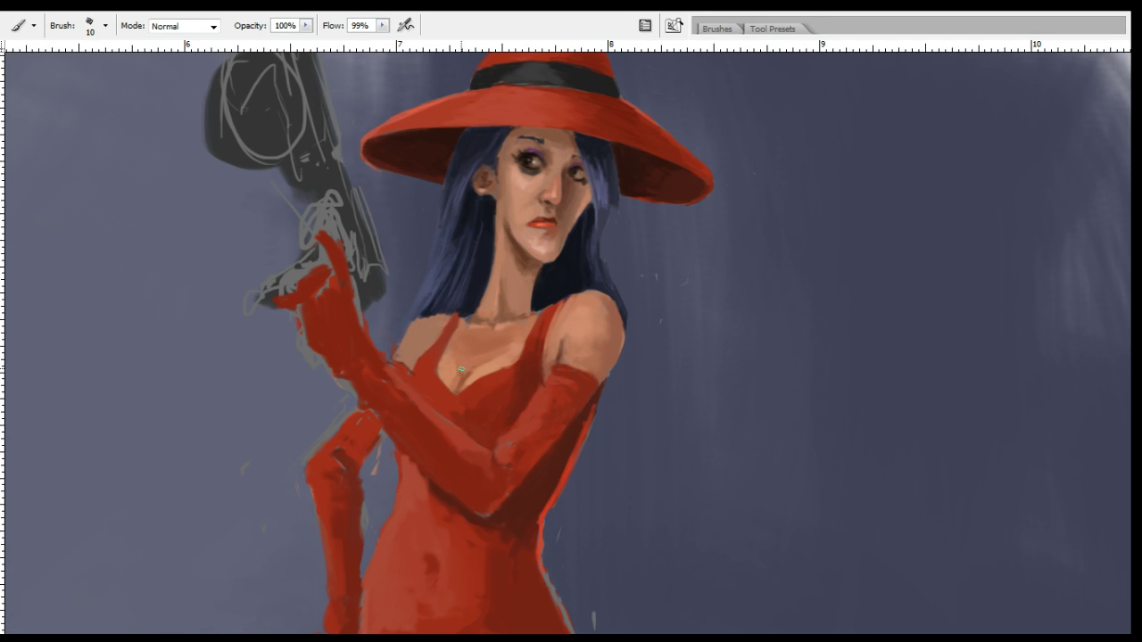
key("alt")
key("alt")
key("alt")
key("alt")
key("alt")
key("alt")
key("alt")
key("alt")
key("alt")
key("alt")
key("alt")
Shade the bare near shoulder above the raised glove with skin tones sampled from it, using a small brush.
key("r")
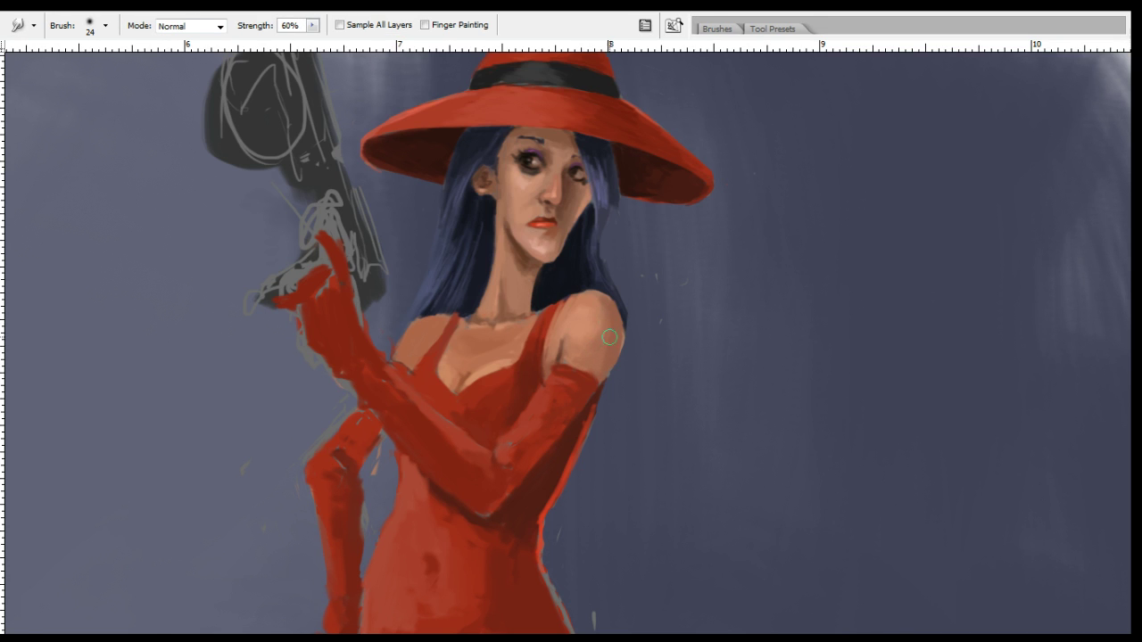
key("b")
key("alt")
key("b")
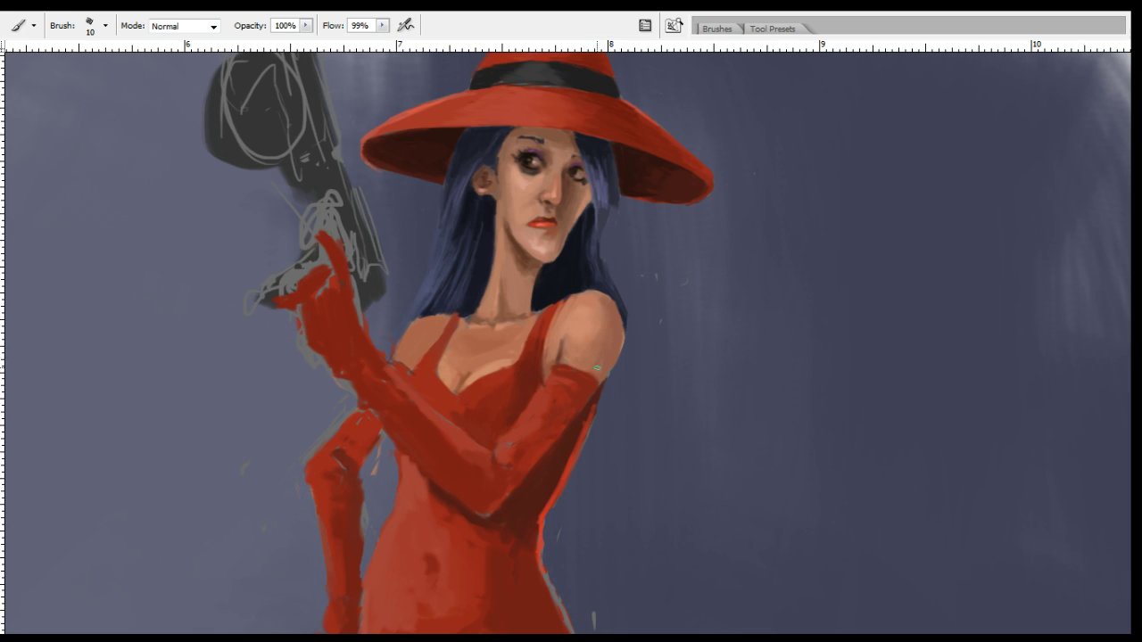
left_click(593, 349, "alt")
left_click(567, 339, "alt")
key("bracketleft")
key("bracketleft")
key("bracketleft")
key("bracketleft")
left_click(568, 333, "alt")
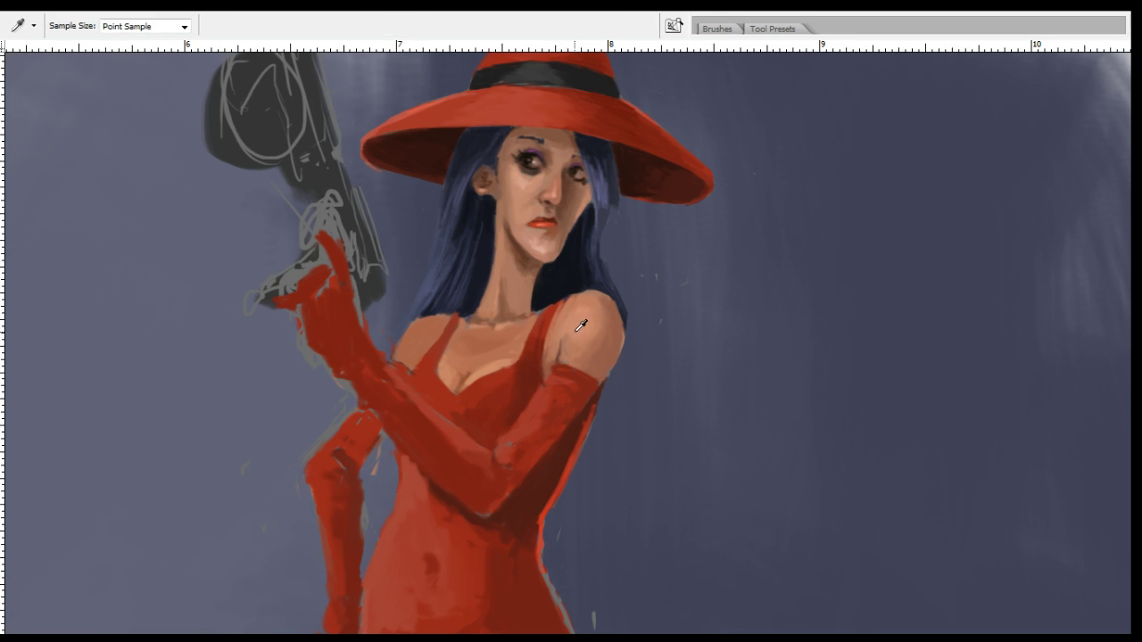
Blend the light and shadow areas of the near shoulder with sampled skin tones, starting with a size 18 brush.
key("bracketright")
key("bracketright")
key("bracketright")
key("bracketright")
key("bracketright")
key("bracketright")
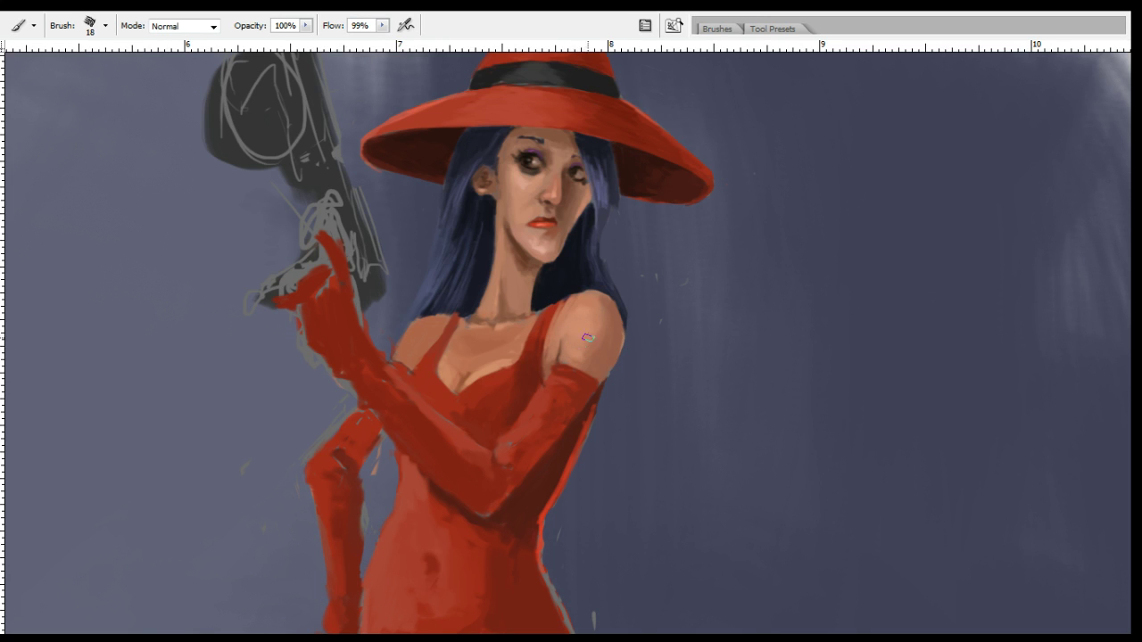
left_click(583, 337, "alt")
left_click(600, 328, "alt")
left_click_drag(592, 351, 571, 363)
left_click(604, 358, "alt")
left_click(606, 337, "alt")
key("bracketleft")
key("e")
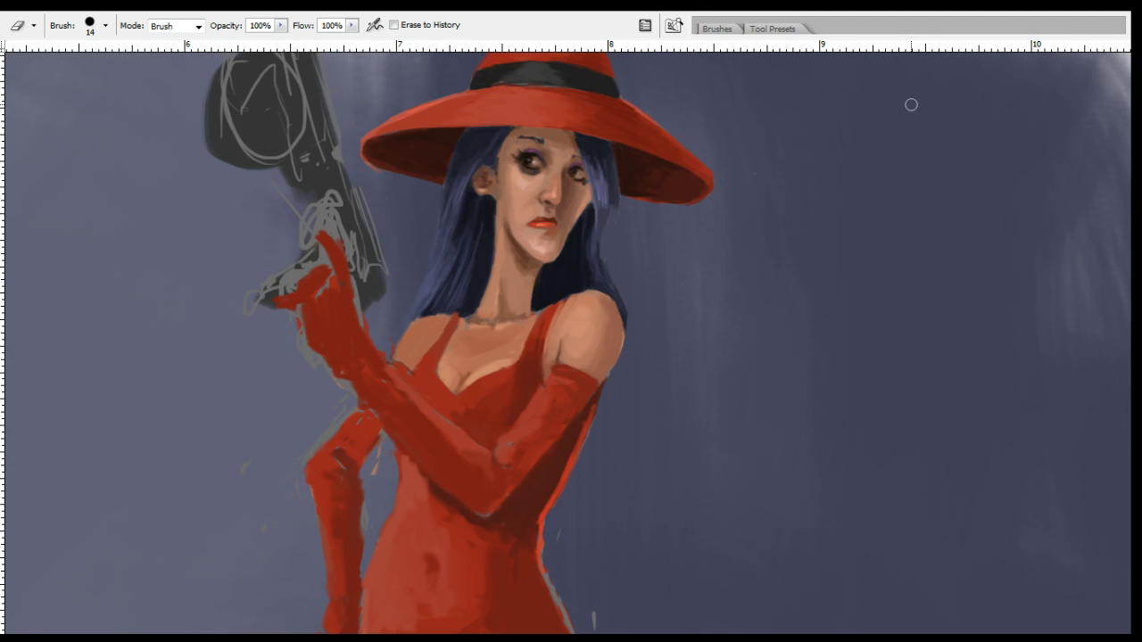
Crop the canvas to a portrait frame about 8.3 ruler units wide around the figure, trimming both sides.
key("ctrl+minus")
key("ctrl+minus")
key("ctrl+minus")
key("ctrl+minus")
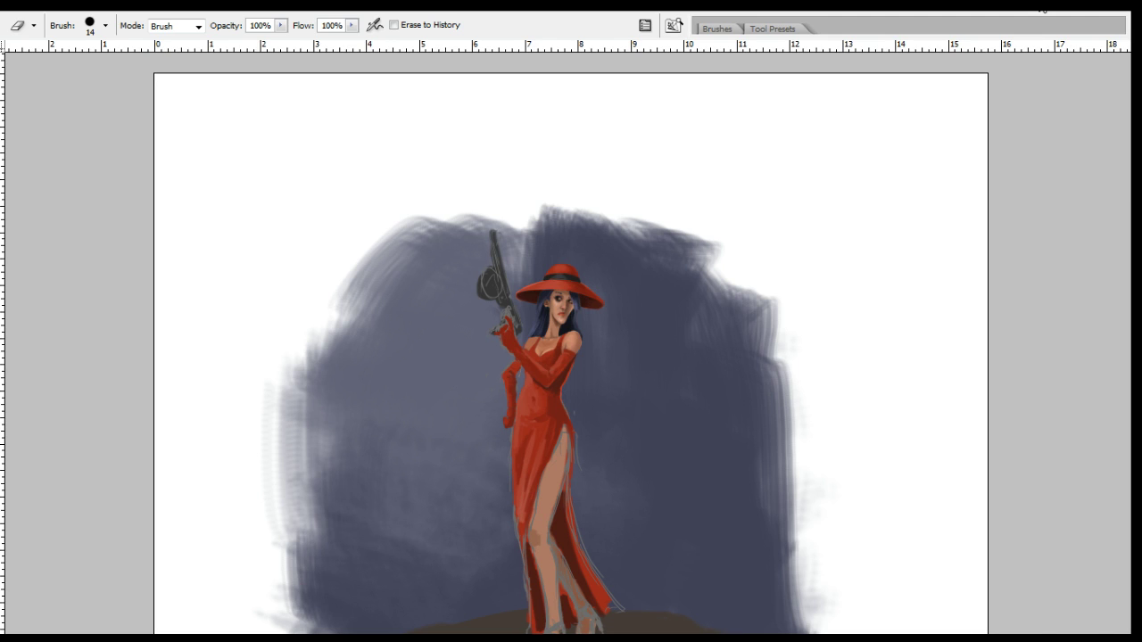
mouse_move(529, 319)
left_mouse_down()
mouse_move(452, 191)
mouse_move(478, 164)
mouse_move(482, 202)
left_mouse_up()
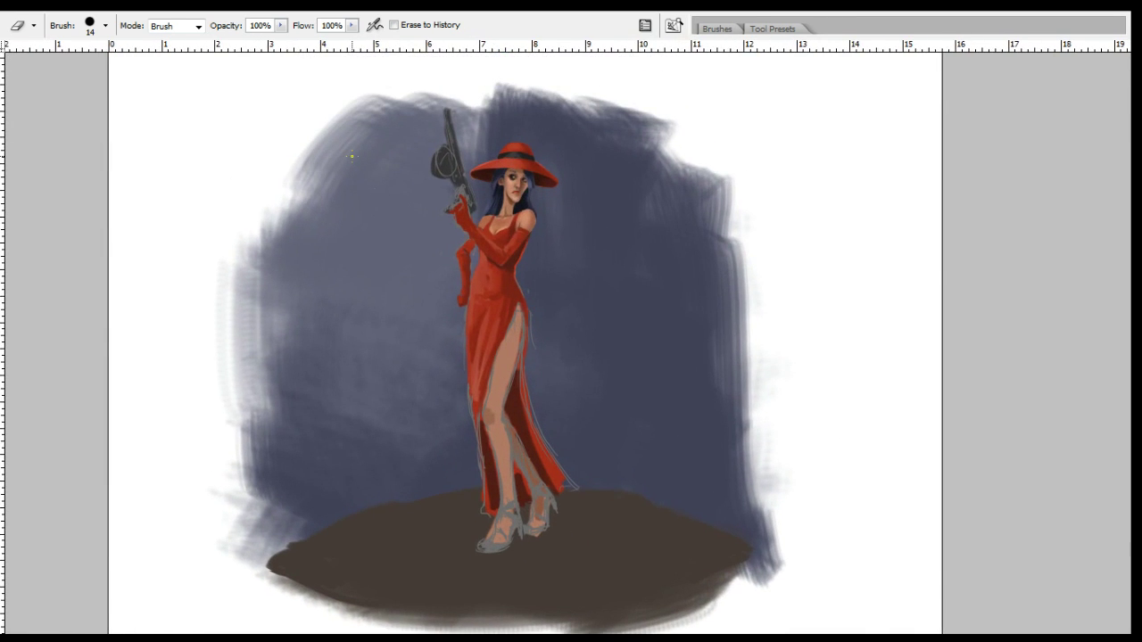
key("c")
left_click_drag(294, 81, 790, 139)
left_click_drag(822, 208, 865, 499)
left_click_drag(400, 186, 436, 344)
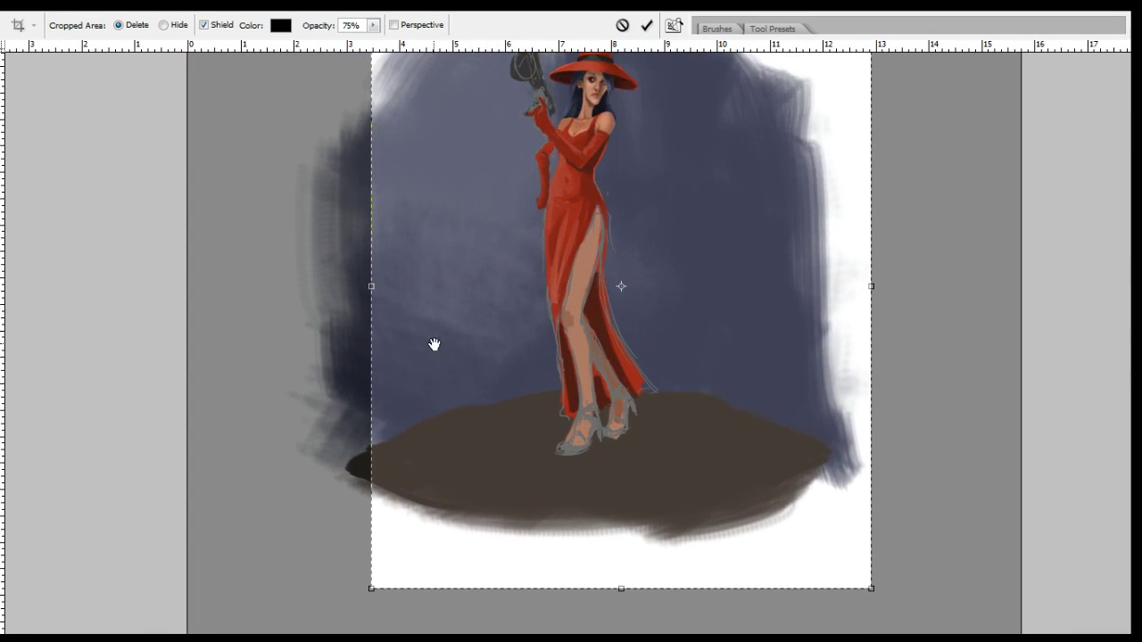
left_click_drag(373, 288, 356, 288)
left_click_drag(578, 330, 469, 366)
mouse_move(766, 321)
left_mouse_down()
mouse_move(688, 319)
mouse_move(734, 502)
mouse_move(741, 210)
mouse_move(752, 323)
left_mouse_up()
key("space")
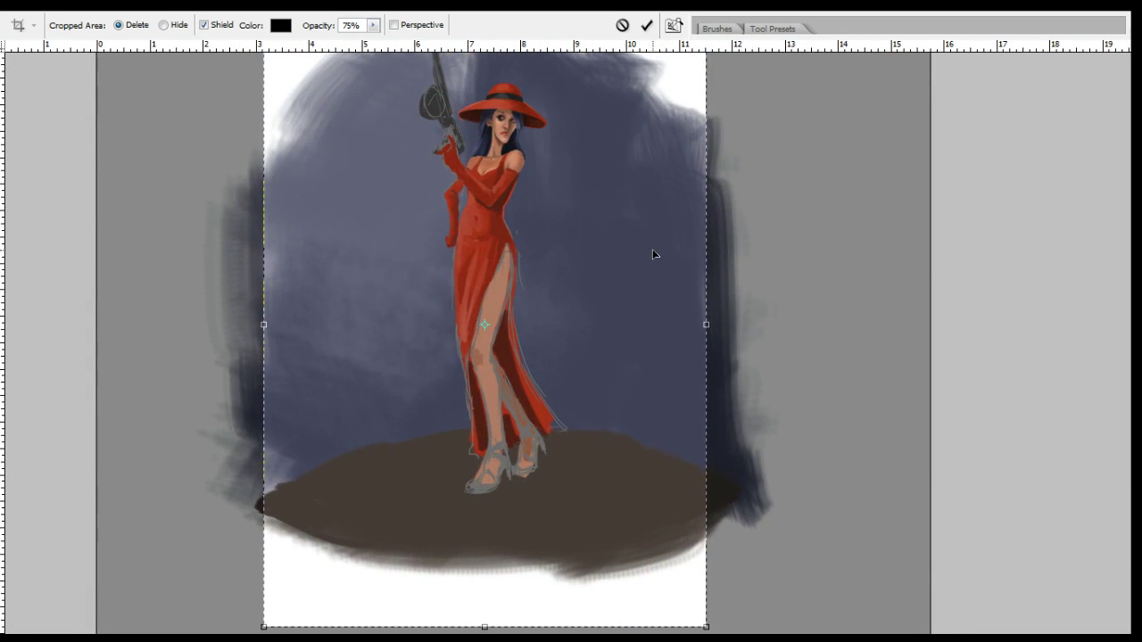
key("Return")
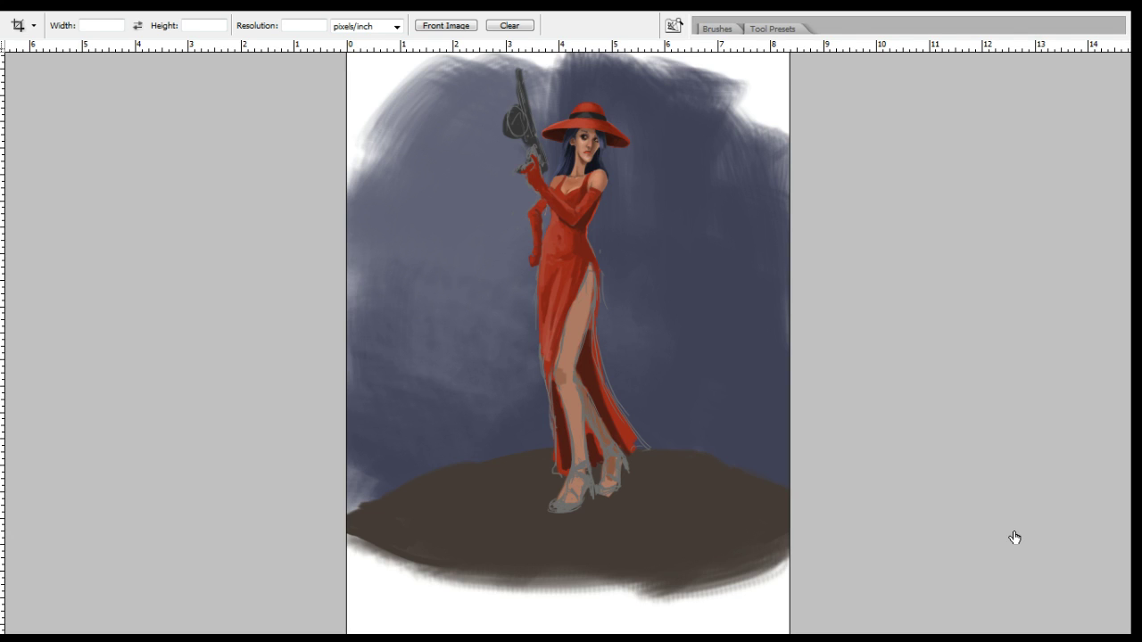
Fill the white upper-left corner of the background with lighter grey-blue strokes, using a size 302 textured brush.
left_click_drag(1014, 537, 1007, 610)
key("i")
key("b")
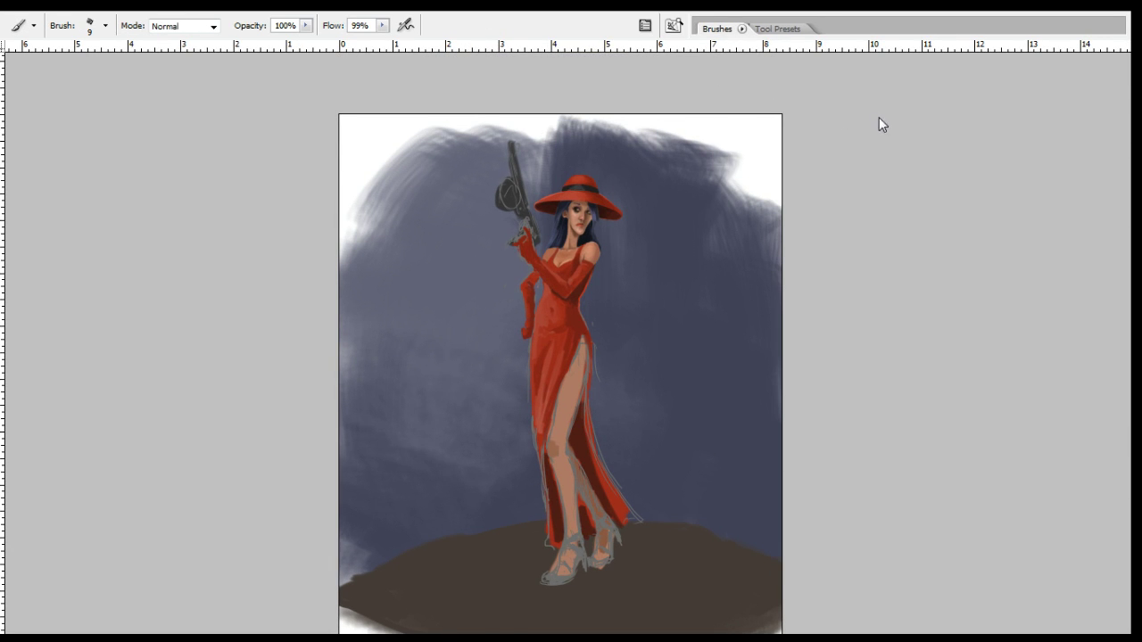
key("i")
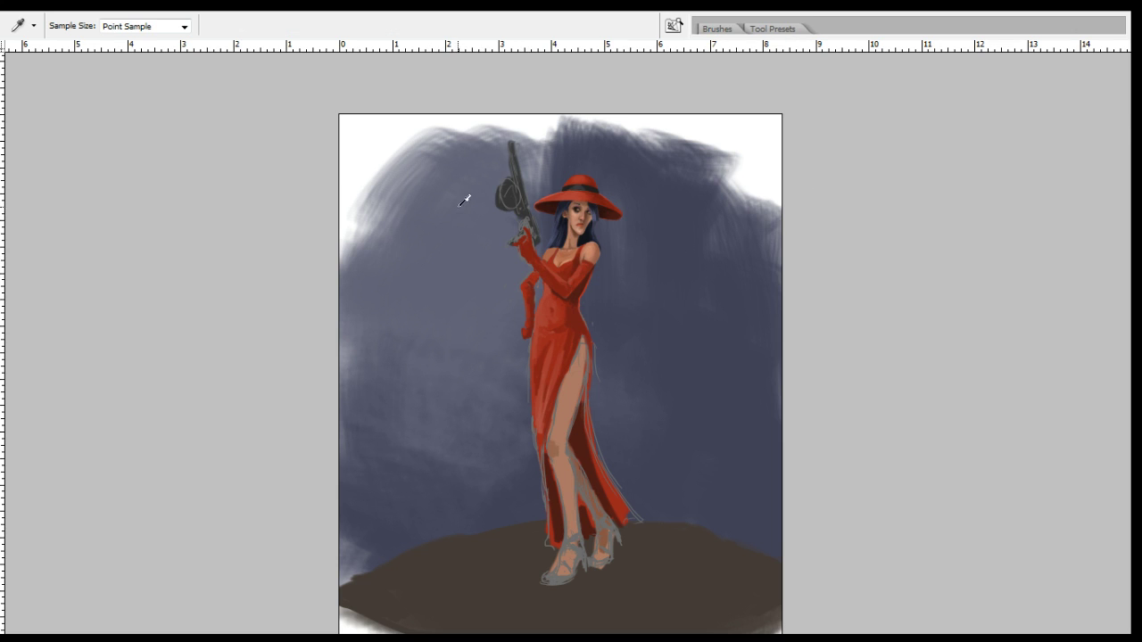
key("b")
mouse_move(458, 166)
left_mouse_down()
mouse_move(358, 167)
mouse_move(365, 114)
mouse_move(342, 250)
mouse_move(412, 136)
mouse_move(347, 196)
mouse_move(382, 204)
mouse_move(406, 119)
mouse_move(369, 256)
mouse_move(444, 165)
left_mouse_up()
key("i")
left_click(382, 147, "alt")
left_click_drag(436, 119, 494, 122)
left_click(426, 238, "alt")
key("i")
left_click(438, 224)
key("b")
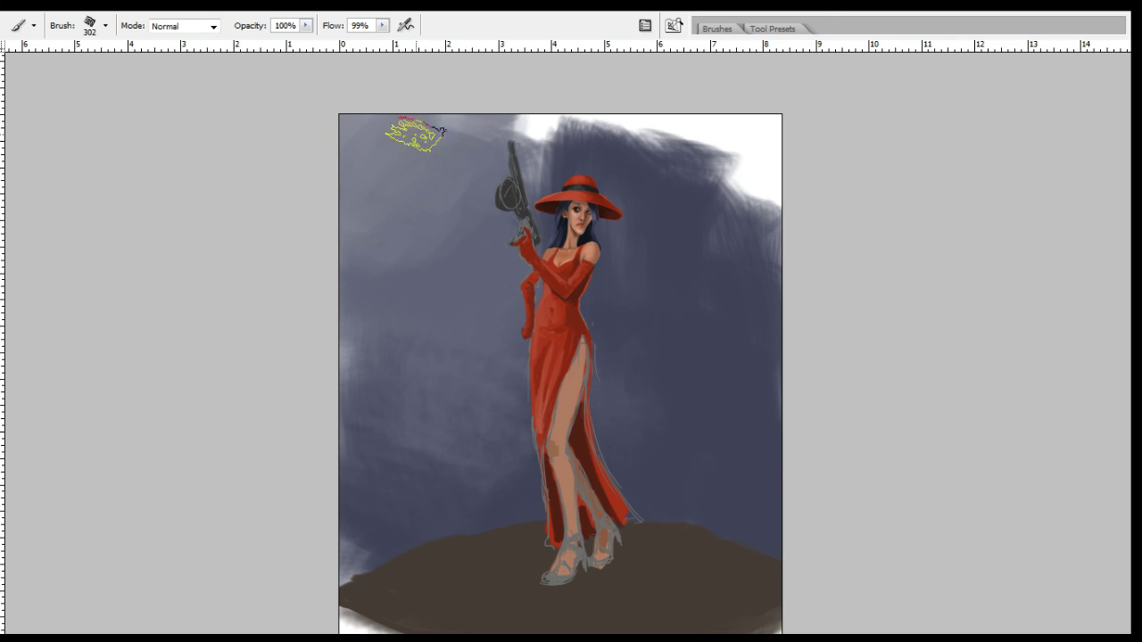
mouse_move(581, 111)
left_mouse_down()
mouse_move(536, 127)
mouse_move(503, 122)
mouse_move(527, 115)
left_mouse_up()
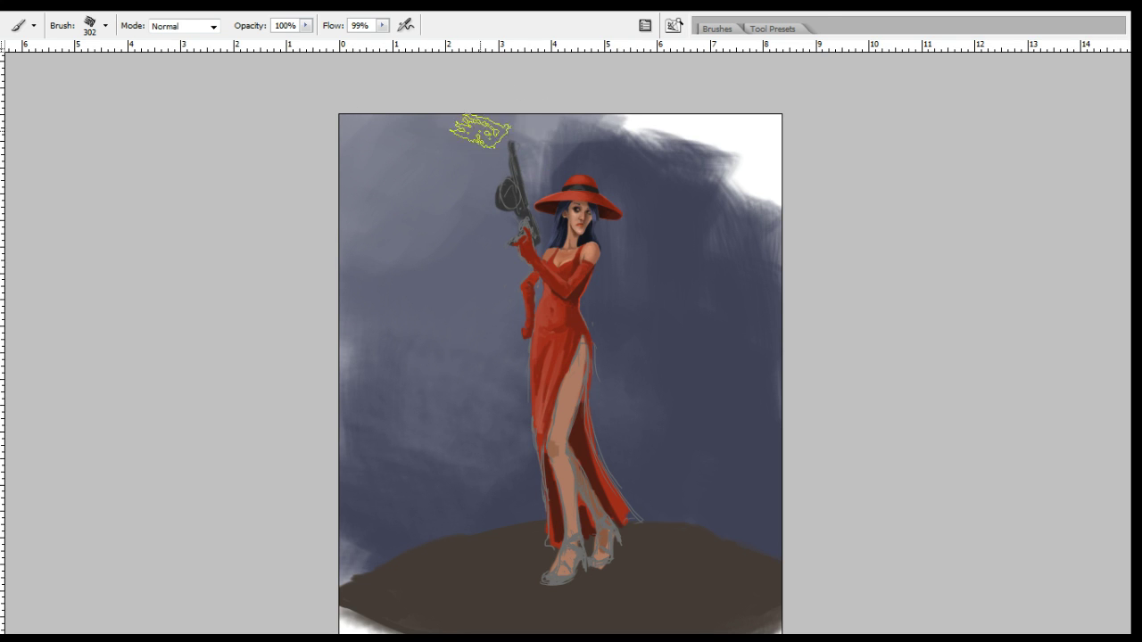
Cover the white upper-right corner with sampled background blue, enlarging the textured brush to size 917.
left_click(576, 164, "alt")
mouse_move(524, 160)
left_mouse_down()
mouse_move(522, 132)
mouse_move(547, 131)
mouse_move(521, 161)
left_mouse_up()
mouse_move(562, 124)
left_mouse_down()
mouse_move(668, 140)
mouse_move(750, 176)
mouse_move(720, 230)
mouse_move(667, 94)
mouse_move(722, 171)
left_mouse_up()
right_click(749, 176)
left_click(837, 168)
left_click_drag(688, 103, 758, 214)
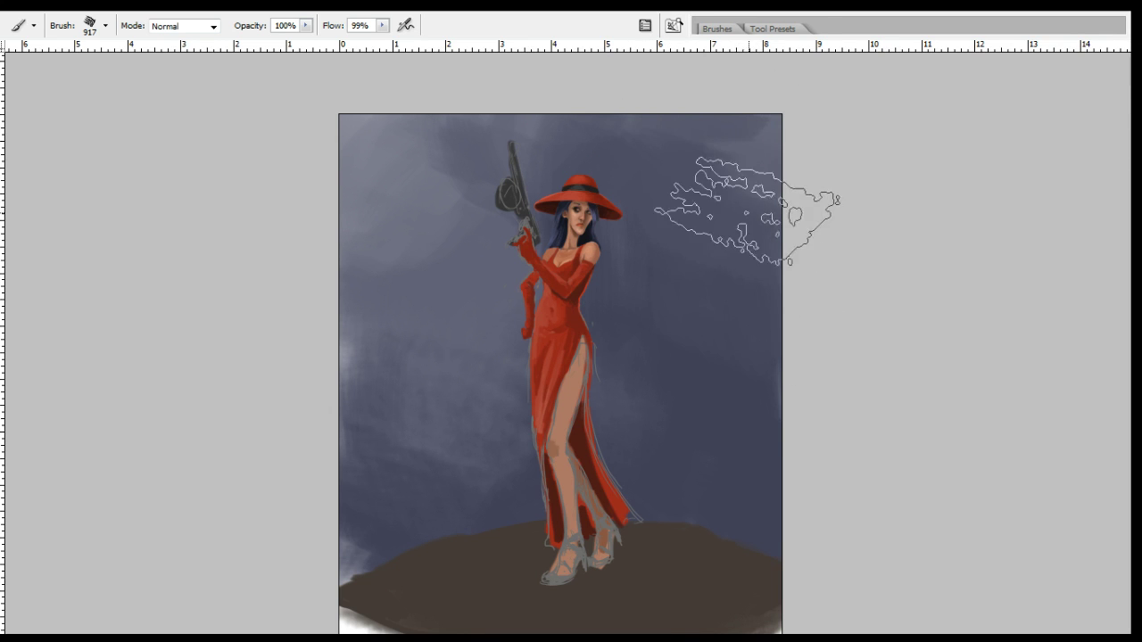
Paint over the pale patches along the lower-left background edge with sampled blue, using a size 384 brush.
key("o")
key("b")
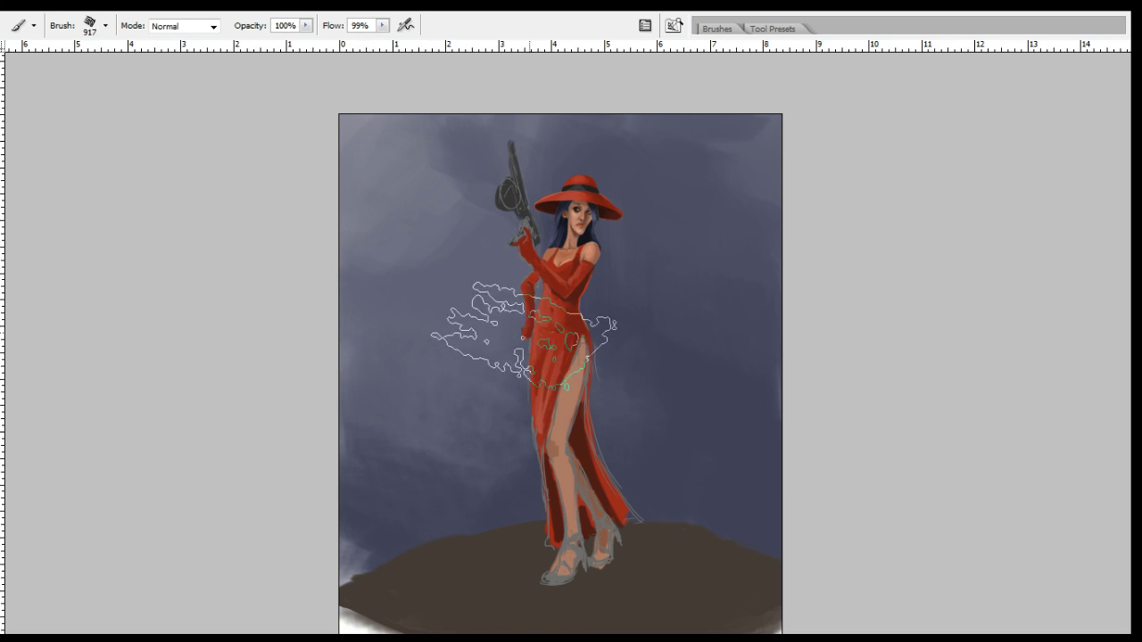
left_click_drag(346, 408, 343, 355)
left_click(392, 442, "alt")
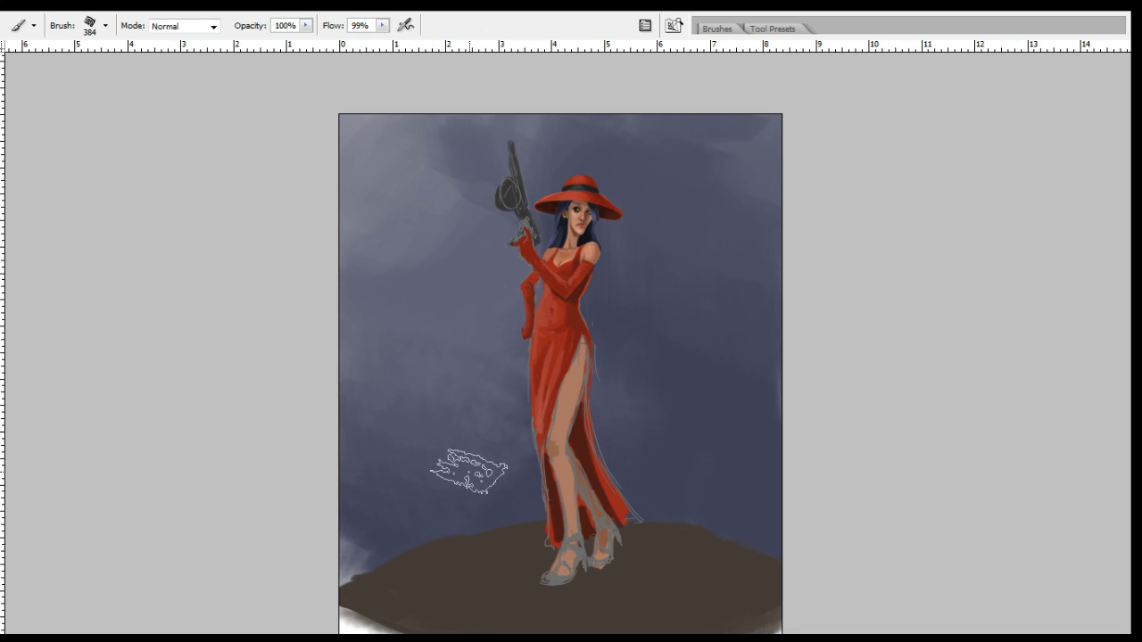
left_click(523, 484, "alt")
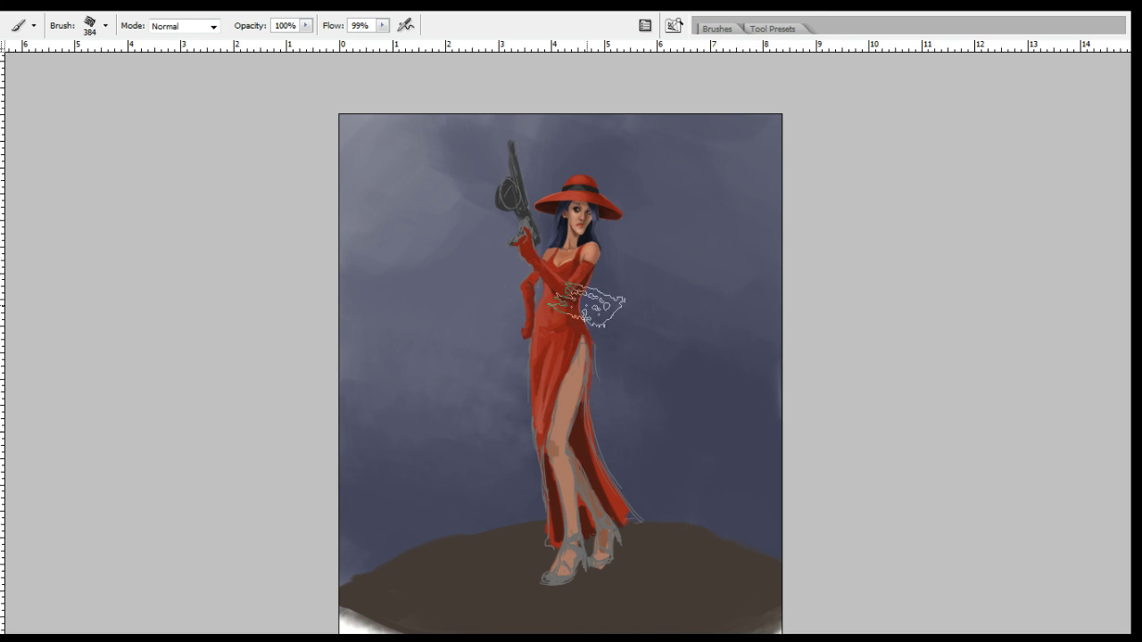
Soften the dark background patch around the gun with a blue-grey sampled near the canvas's upper edge.
key("i")
left_click(465, 123)
key("b")
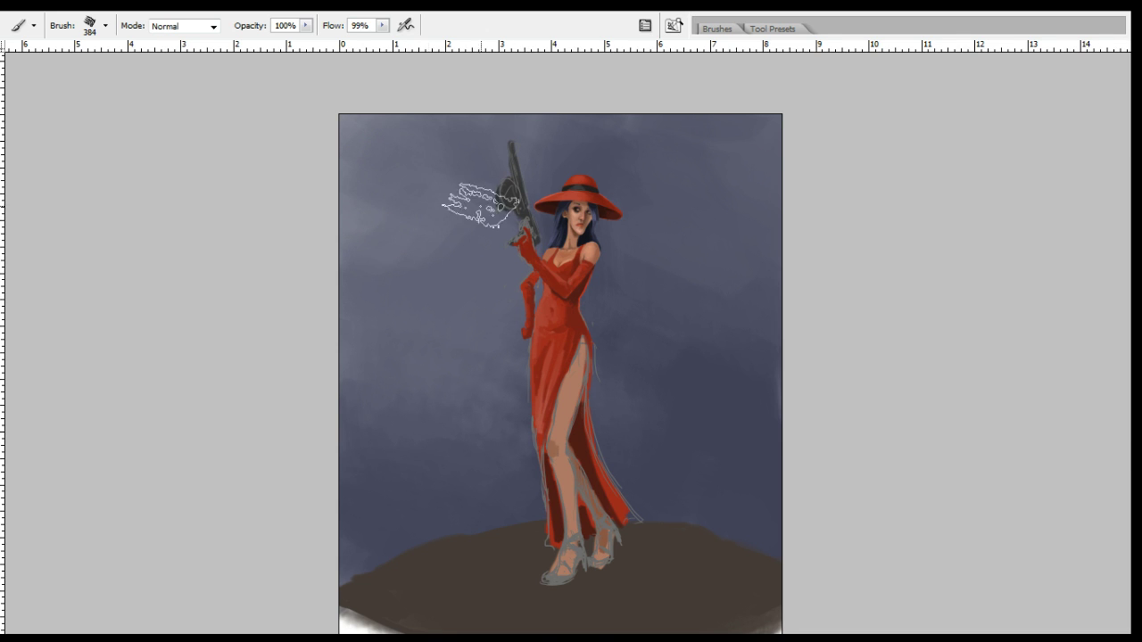
Darken the background above the right side of the mound with a deeper blue, using the size 384 brush.
scroll(777, 384, "down", 3)
key("i")
left_click(878, 262)
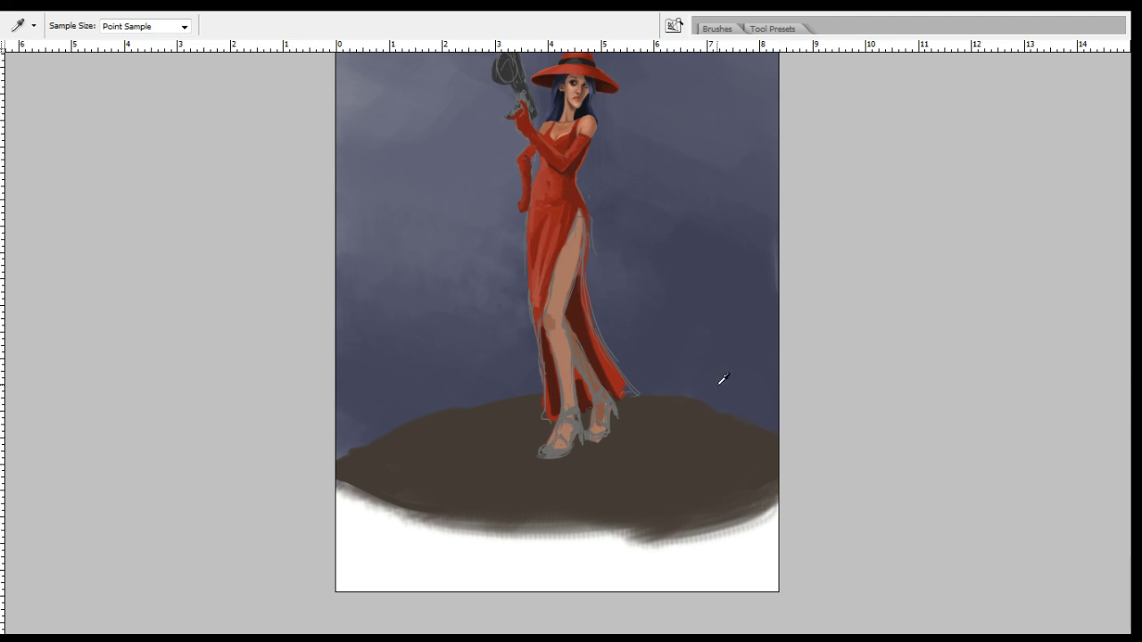
key("b")
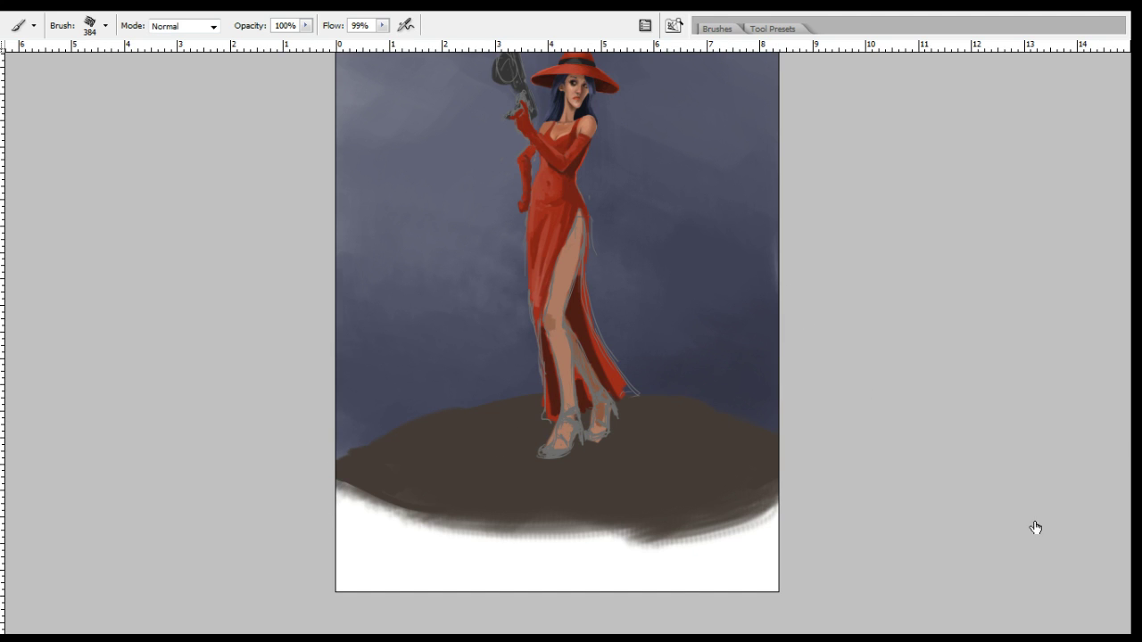
Pick a dark grey and roughly brush it into the white area below the mound's left side.
key("i")
key("b")
key("i")
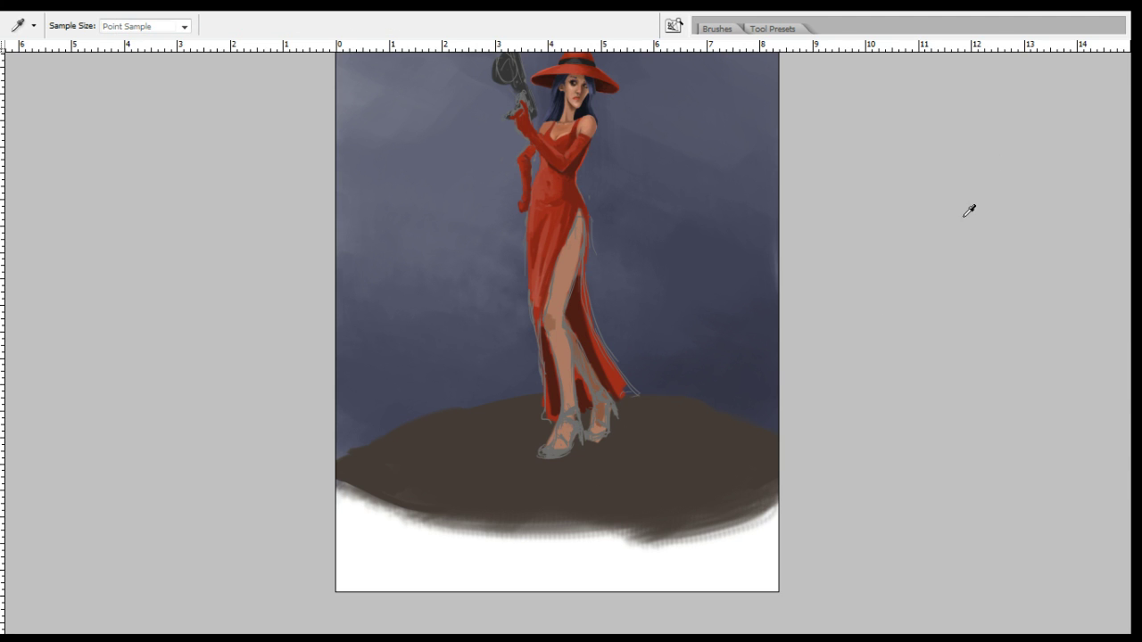
key("b")
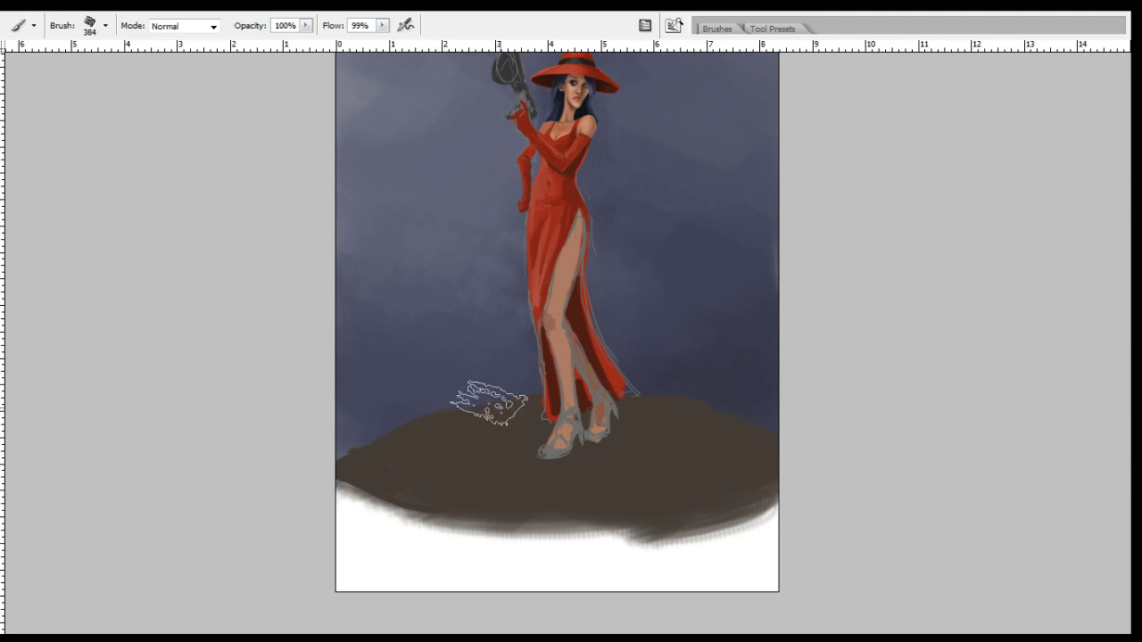
scroll(574, 490, "down", 3)
mouse_move(365, 426)
left_mouse_down()
mouse_move(463, 454)
mouse_move(351, 419)
mouse_move(383, 490)
mouse_move(425, 479)
left_mouse_up()
Fill the white strip below the mound with near-black and refine the mound's lower edge with a size 110 brush.
left_click(733, 34)
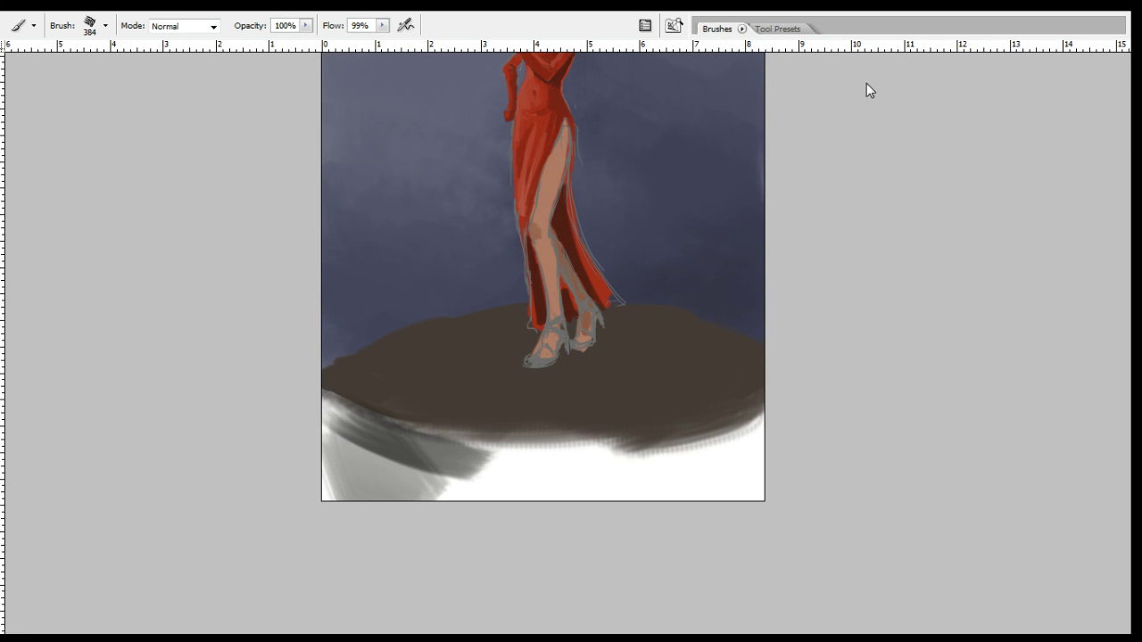
mouse_move(446, 484)
left_mouse_down()
mouse_move(415, 501)
mouse_move(425, 469)
mouse_move(365, 423)
mouse_move(353, 452)
mouse_move(474, 514)
mouse_move(431, 452)
mouse_move(392, 458)
mouse_move(725, 469)
mouse_move(393, 485)
mouse_move(326, 418)
mouse_move(321, 443)
mouse_move(310, 388)
left_mouse_up()
mouse_move(339, 426)
left_mouse_down()
mouse_move(349, 407)
mouse_move(332, 408)
mouse_move(355, 398)
mouse_move(332, 432)
left_mouse_up()
left_click_drag(325, 482, 337, 485)
left_click(654, 399)
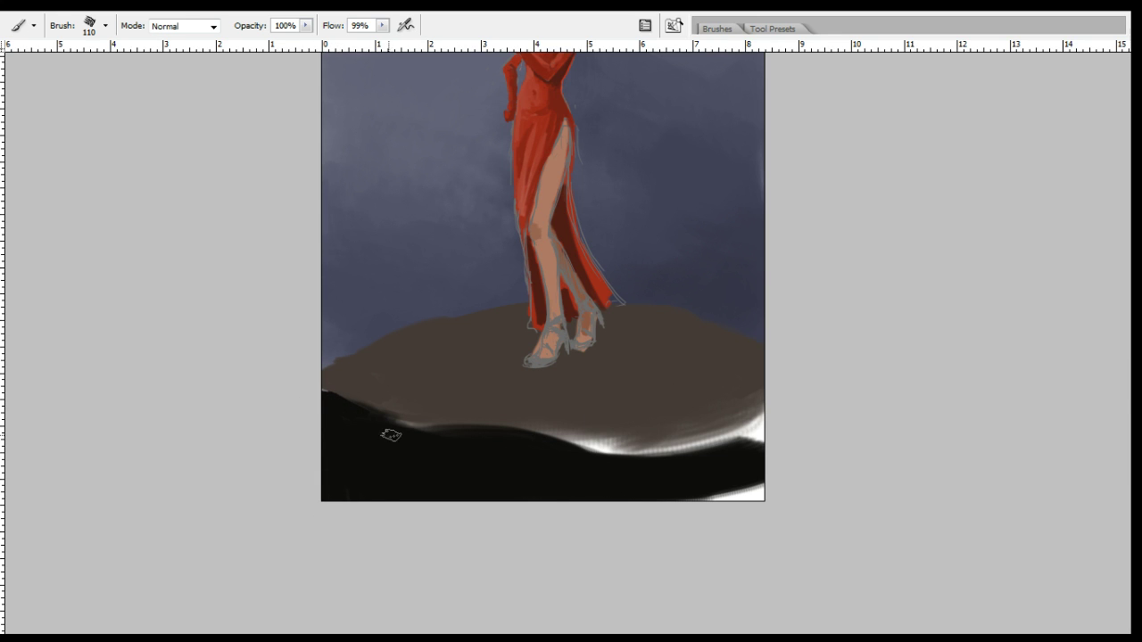
left_click_drag(428, 439, 396, 428)
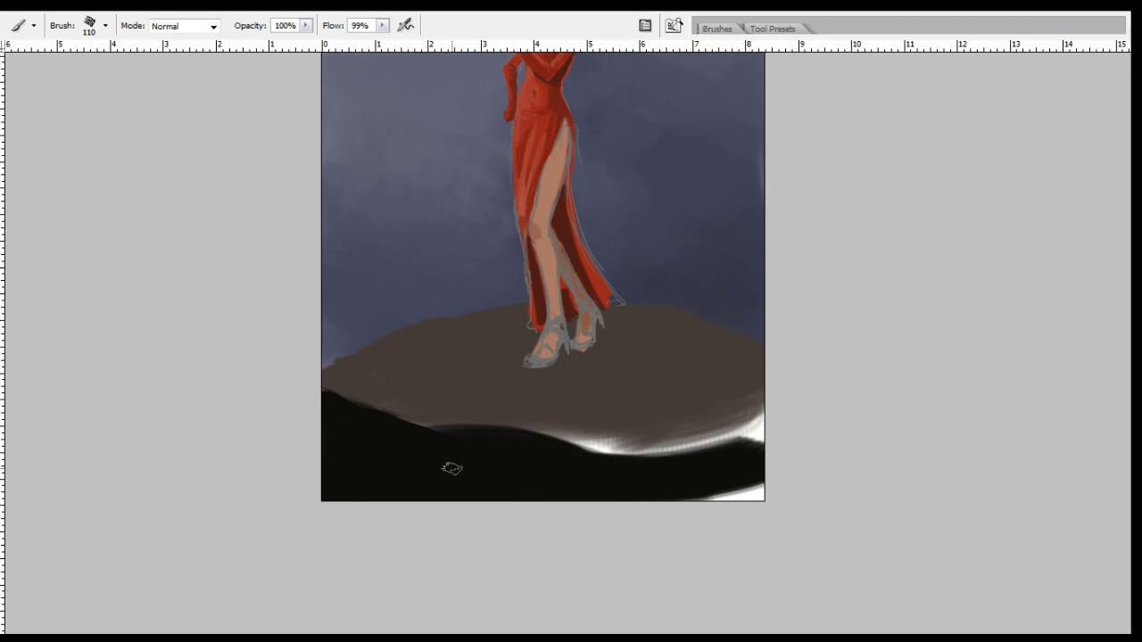
mouse_move(572, 448)
left_mouse_down()
mouse_move(605, 446)
mouse_move(560, 444)
mouse_move(624, 449)
mouse_move(599, 452)
mouse_move(718, 430)
mouse_move(649, 463)
mouse_move(705, 506)
mouse_move(756, 441)
mouse_move(736, 478)
mouse_move(758, 498)
mouse_move(704, 506)
mouse_move(747, 492)
left_mouse_up()
left_click_drag(634, 453, 637, 509)
Crop away the strip below the mound, keeping the full canvas width.
key("c")
mouse_move(224, 526)
left_mouse_down()
mouse_move(741, 446)
mouse_move(729, 96)
mouse_move(742, 27)
mouse_move(749, 102)
left_mouse_up()
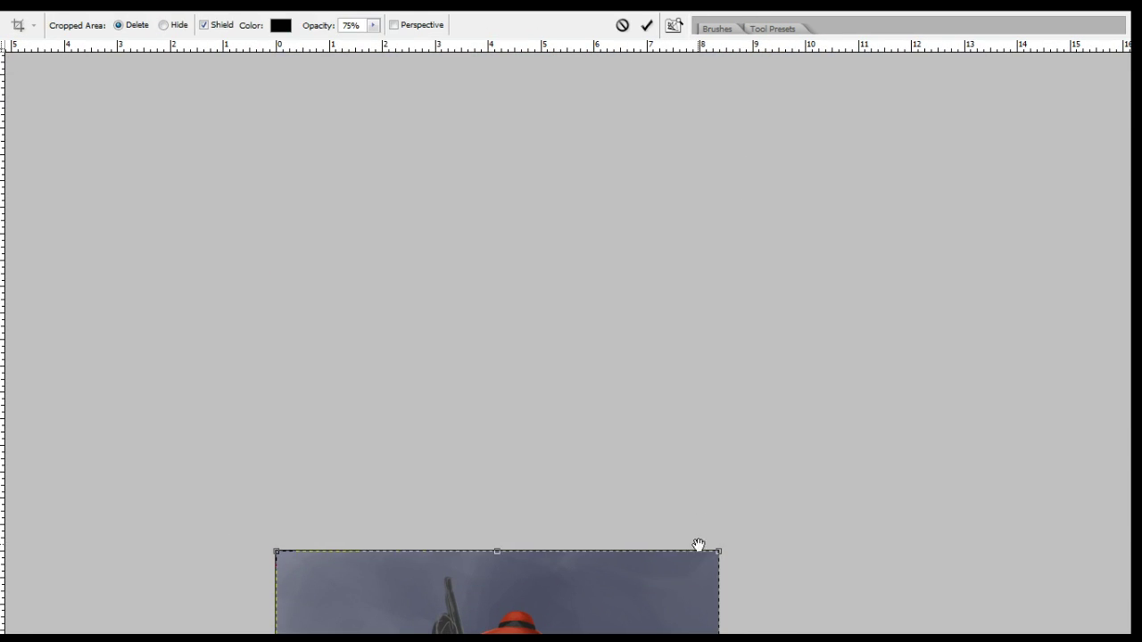
left_click_drag(699, 526, 660, 244)
key("Return")
scroll(732, 357, "down", 3)
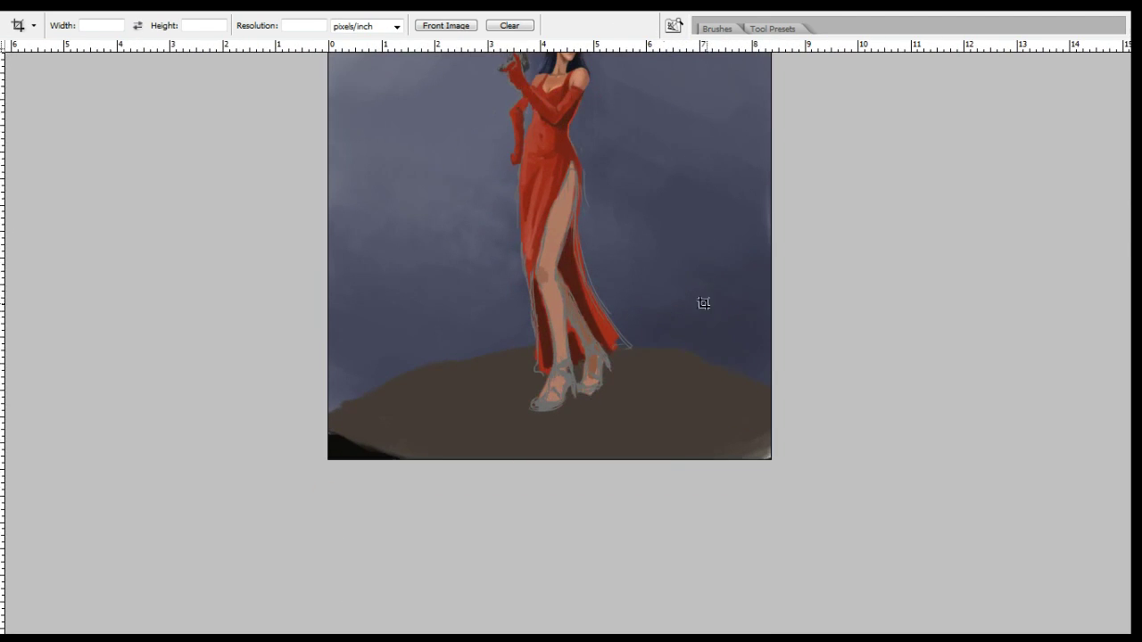
Paint over the black lower-left corner with brown sampled from the mound.
key("b")
left_click(422, 418, "alt")
mouse_move(383, 428)
left_mouse_down()
mouse_move(324, 443)
mouse_move(373, 435)
mouse_move(356, 462)
mouse_move(391, 476)
left_mouse_up()
left_click_drag(766, 251, 738, 293)
Paint lighter brown highlights across the left half of the mound with a size 110 brush.
left_click(732, 31)
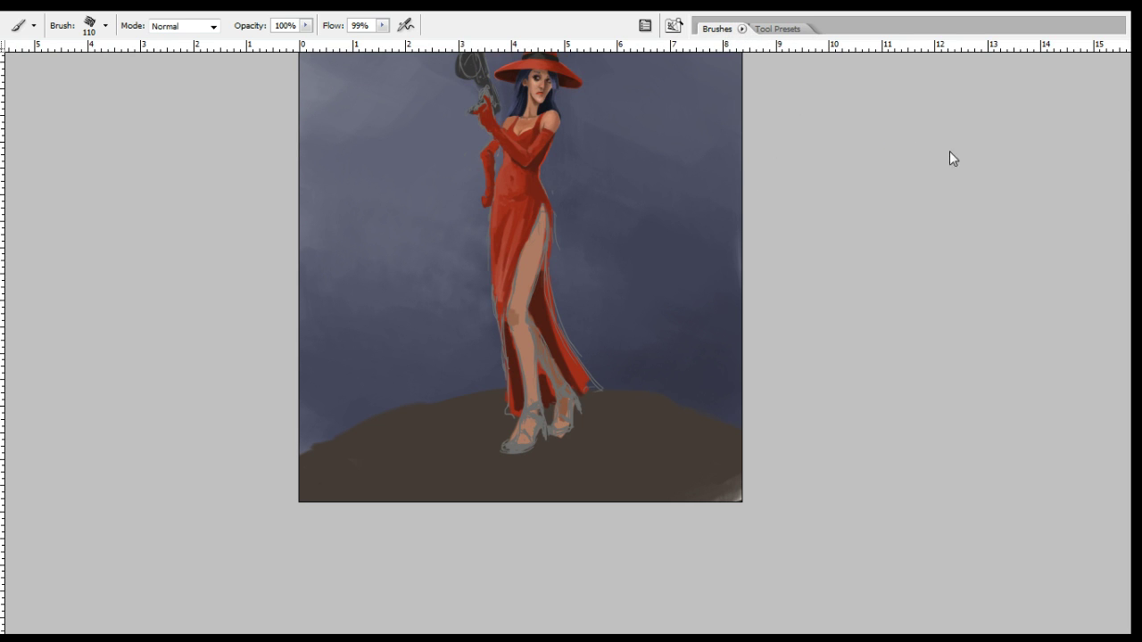
key("i")
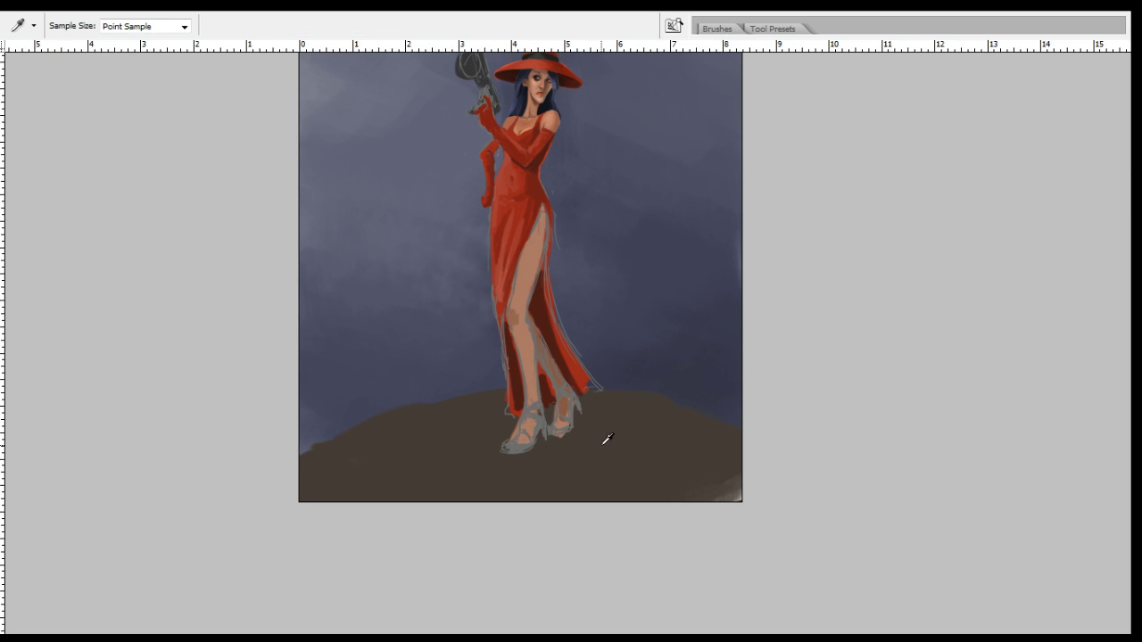
left_click(612, 447, "alt")
left_click(985, 221)
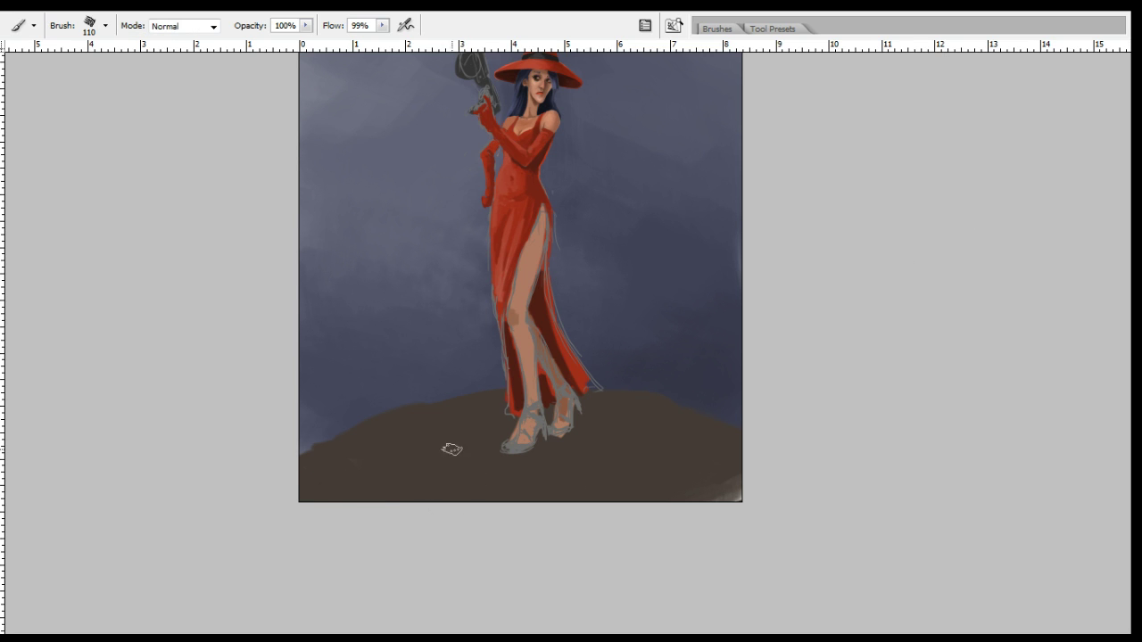
mouse_move(426, 430)
left_mouse_down()
mouse_move(530, 436)
mouse_move(432, 443)
mouse_move(493, 414)
mouse_move(364, 444)
mouse_move(426, 414)
mouse_move(337, 448)
mouse_move(348, 450)
mouse_move(317, 483)
mouse_move(418, 459)
left_mouse_up()
key("i")
key("b")
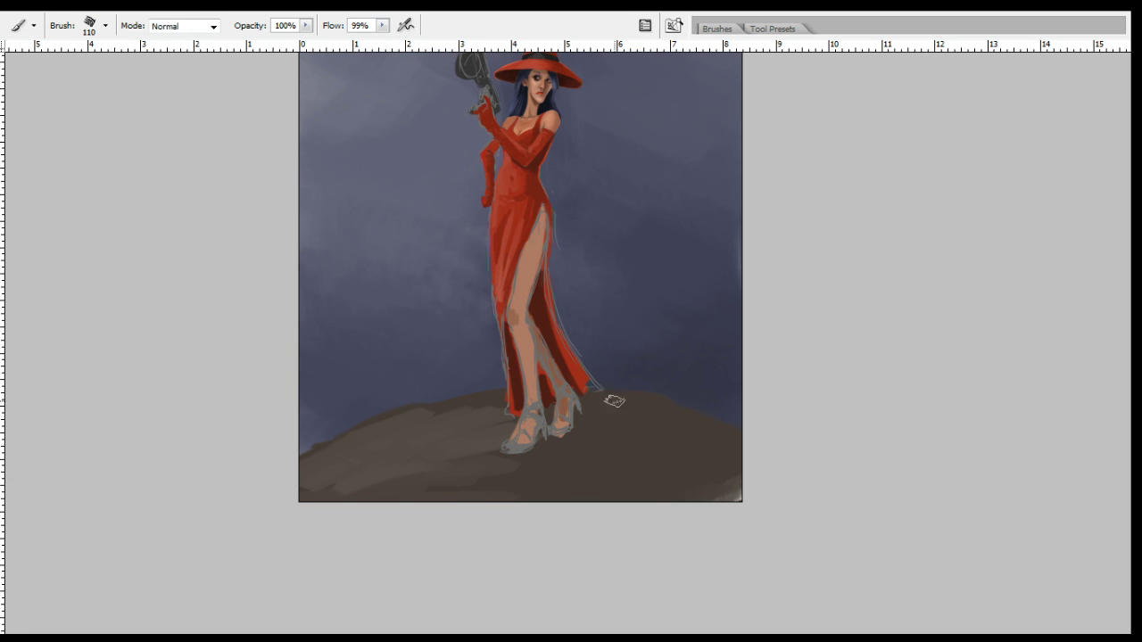
Blend a darker brown into the mound's lower left and the ground below the front shoe.
key("i")
left_click(964, 218)
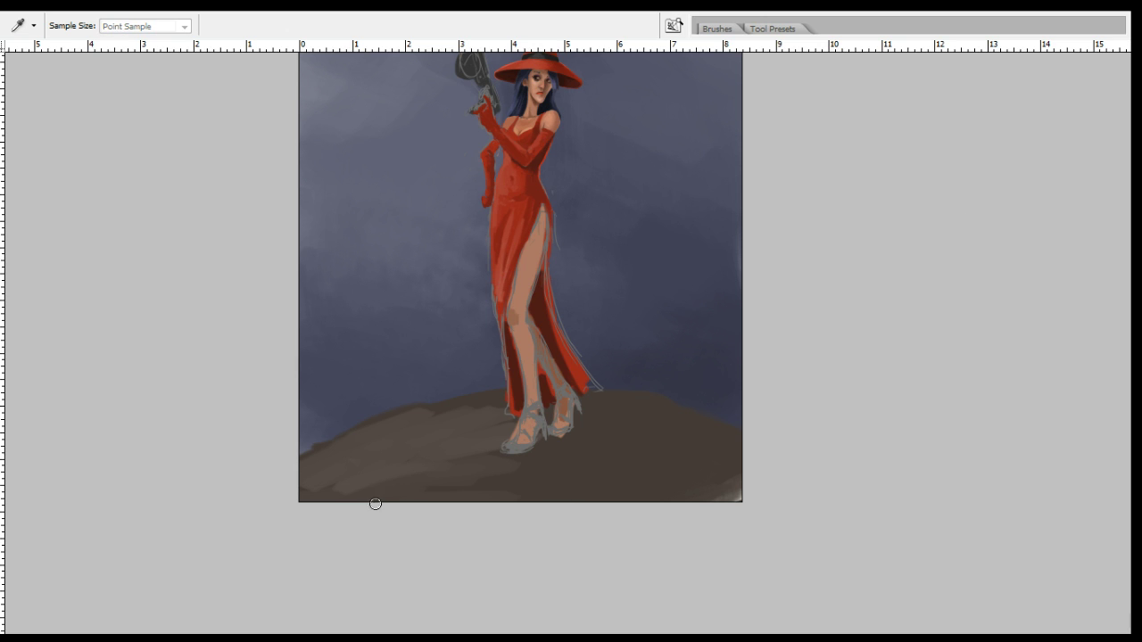
left_click_drag(376, 508, 492, 449)
key("b")
mouse_move(549, 477)
left_mouse_down()
mouse_move(527, 487)
mouse_move(478, 477)
mouse_move(518, 476)
left_mouse_up()
left_click(493, 467, "alt")
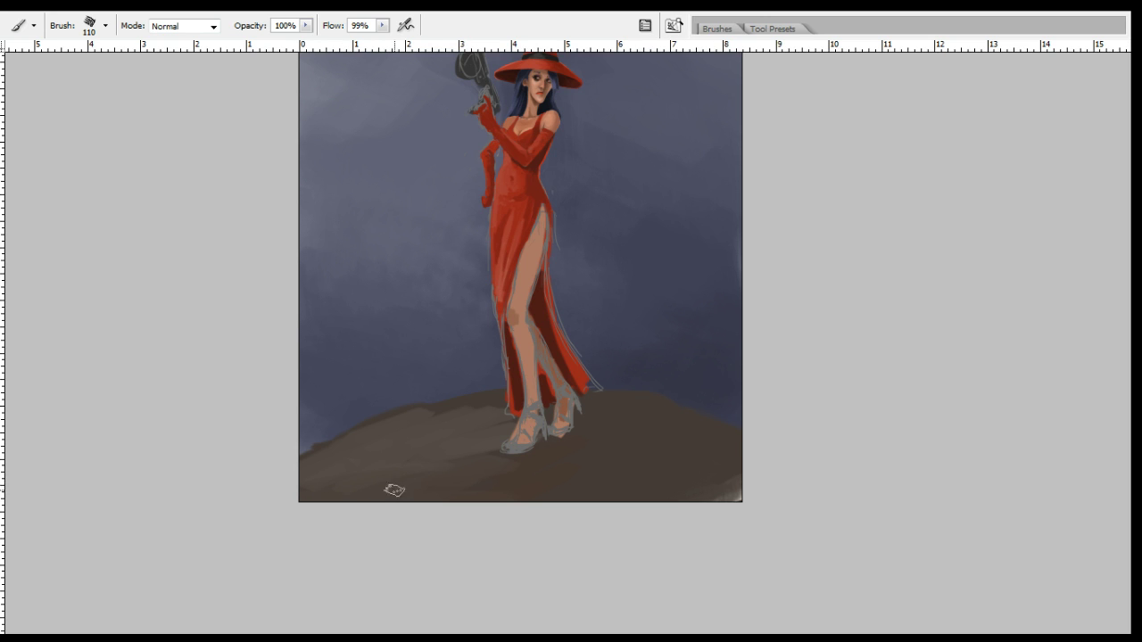
Paint a dark brown cast shadow on the mound, extending from the shoes toward the right.
left_click(497, 463, "alt")
left_click(614, 448, "alt")
left_click(373, 517, "alt")
left_click_drag(617, 438, 576, 454)
left_click(622, 427, "alt")
mouse_move(638, 448)
left_mouse_down()
mouse_move(548, 436)
mouse_move(604, 462)
mouse_move(590, 433)
left_mouse_up()
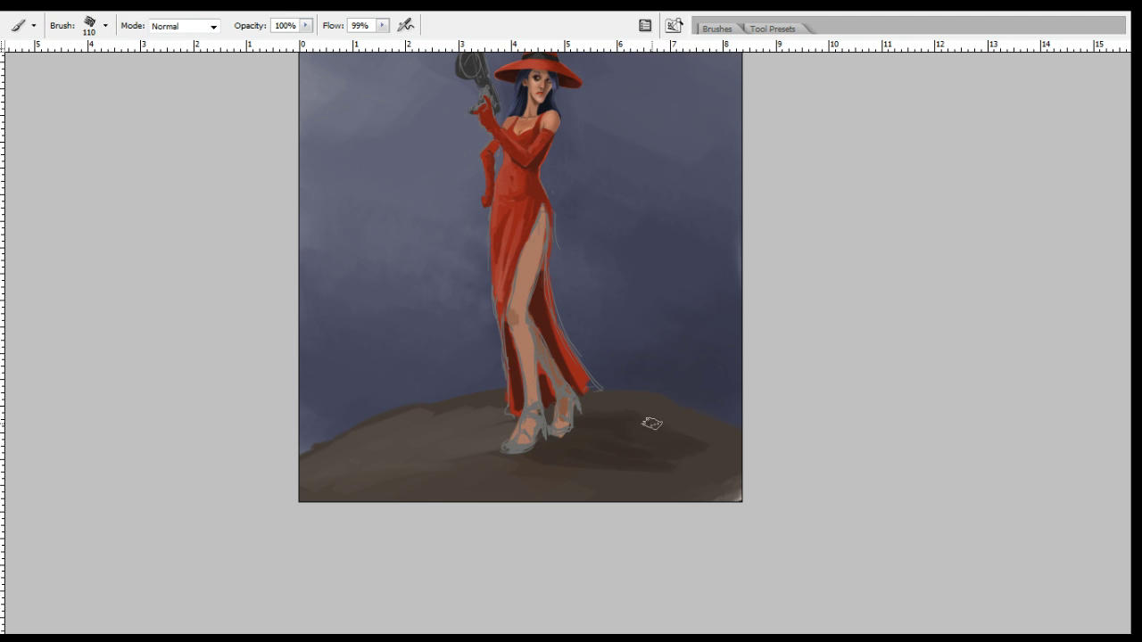
Smooth the mound's outline and blend the brown tones below the shoes with colours sampled from the mound.
left_click(502, 461, "alt")
left_click(461, 445, "alt")
left_click(452, 471, "alt")
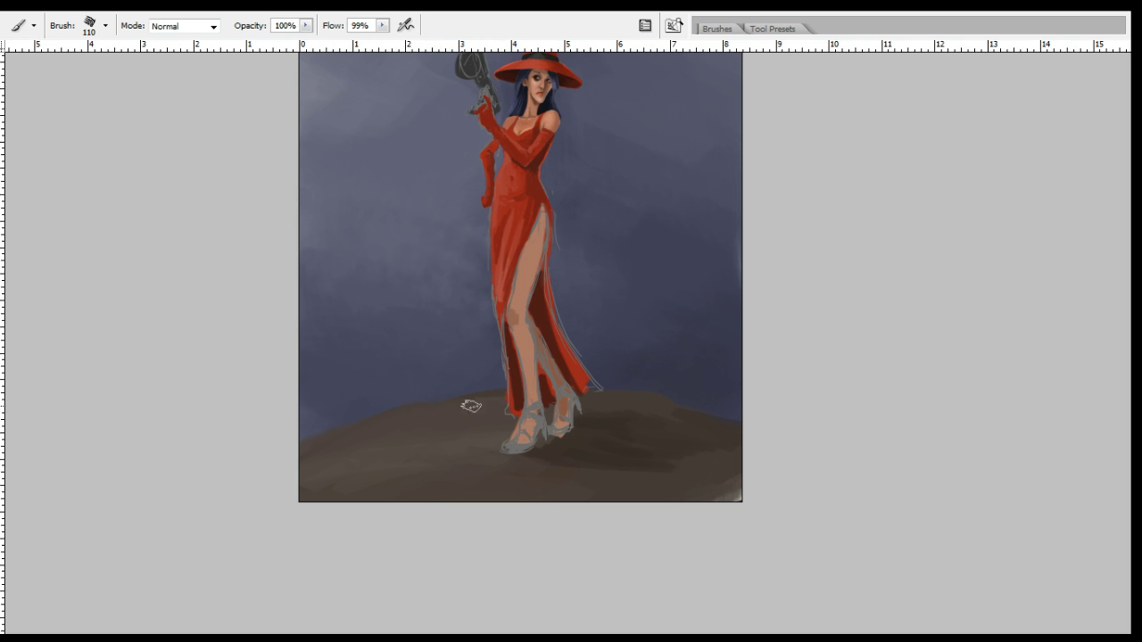
key("i")
left_click(427, 449, "alt")
mouse_move(411, 462)
left_mouse_down()
mouse_move(341, 483)
mouse_move(338, 501)
mouse_move(371, 495)
left_mouse_up()
left_click(546, 471, "alt")
left_click(577, 466, "alt")
Sample light brown near the ridge and blend it into the mound's left slope.
key("o")
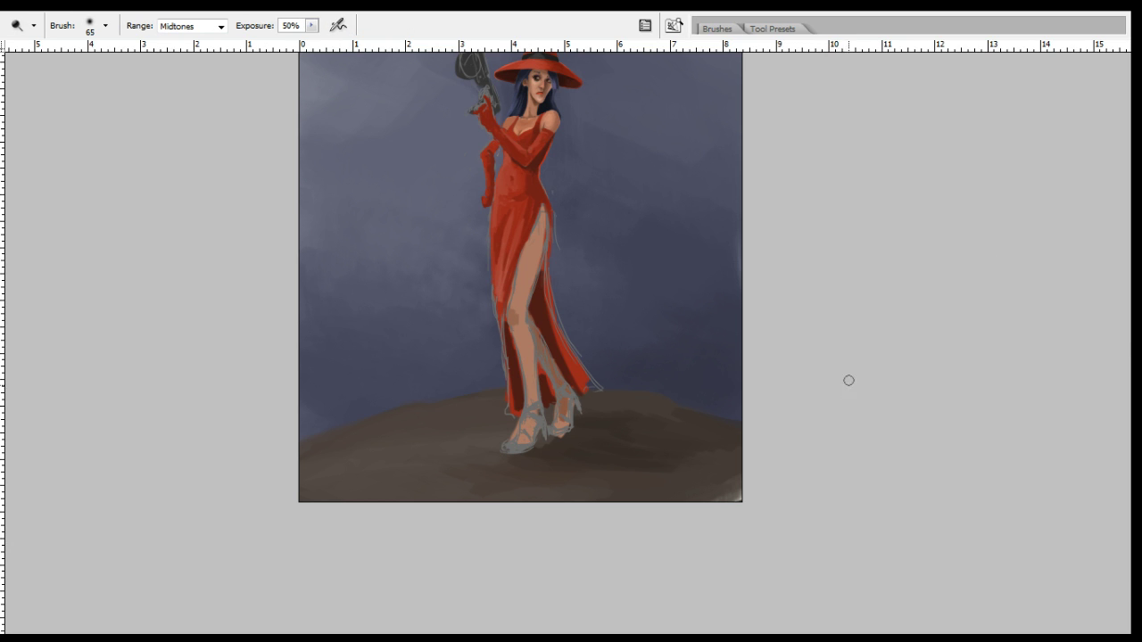
key("i")
key("b")
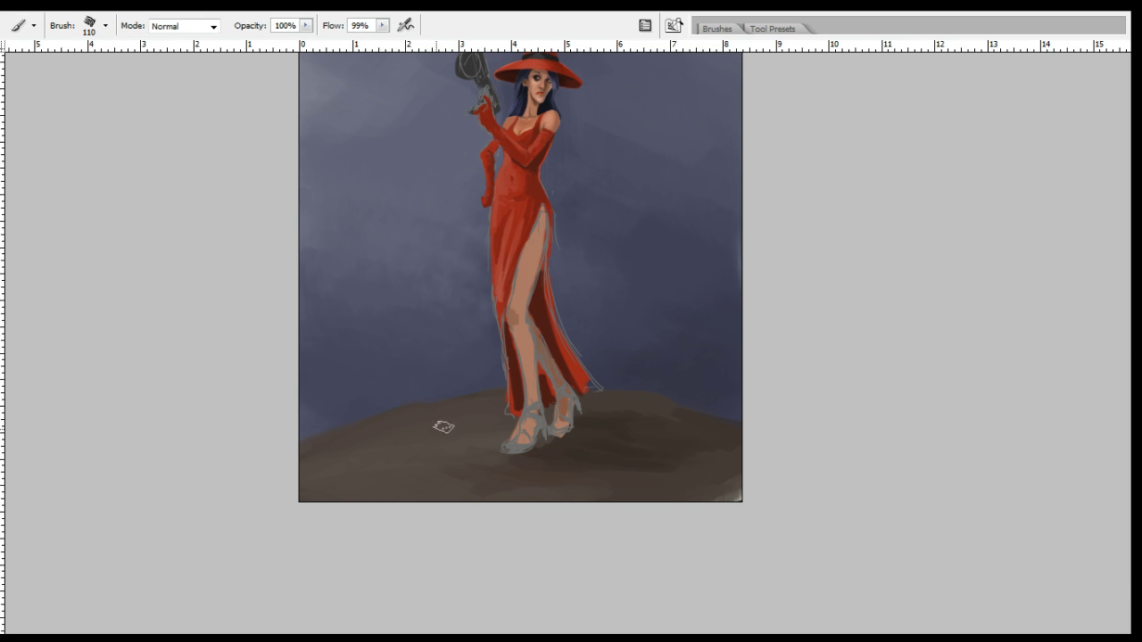
key("i")
left_click(460, 420, "alt")
mouse_move(359, 453)
left_mouse_down()
mouse_move(496, 466)
mouse_move(339, 468)
left_mouse_up()
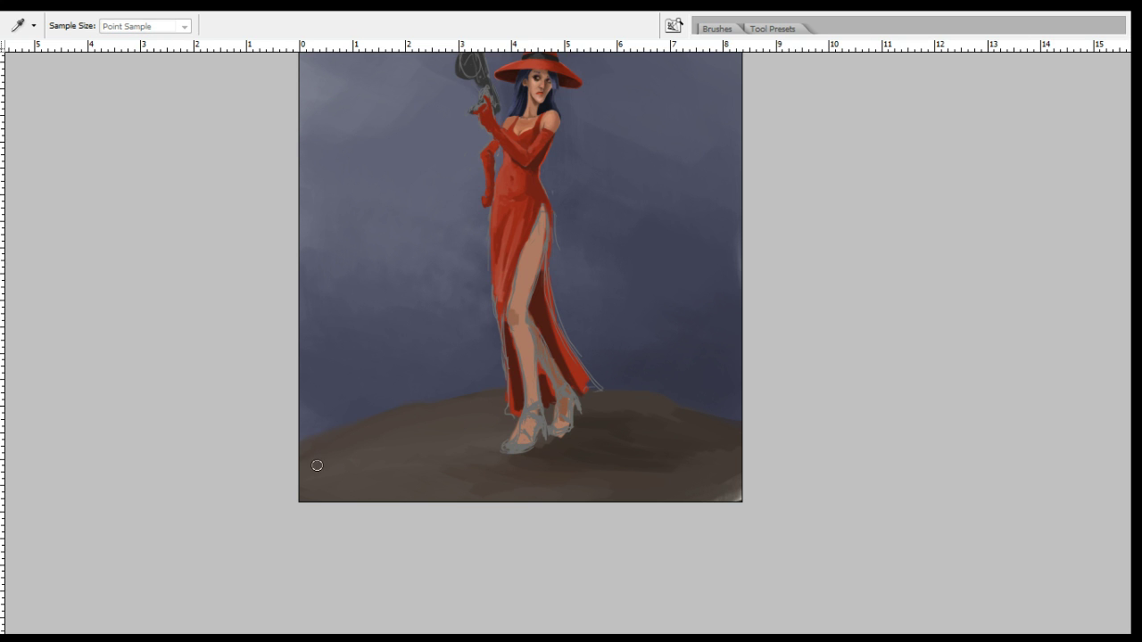
key("b")
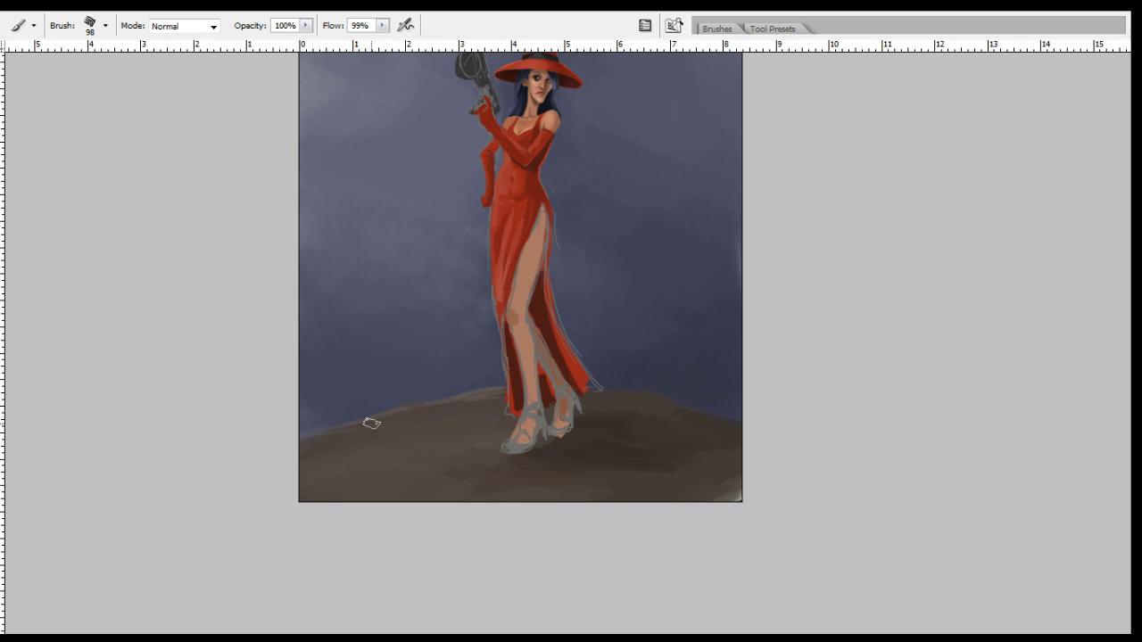
Refine the lighter rim along the mound's upper-left ridge using sampled browns.
key("i")
key("b")
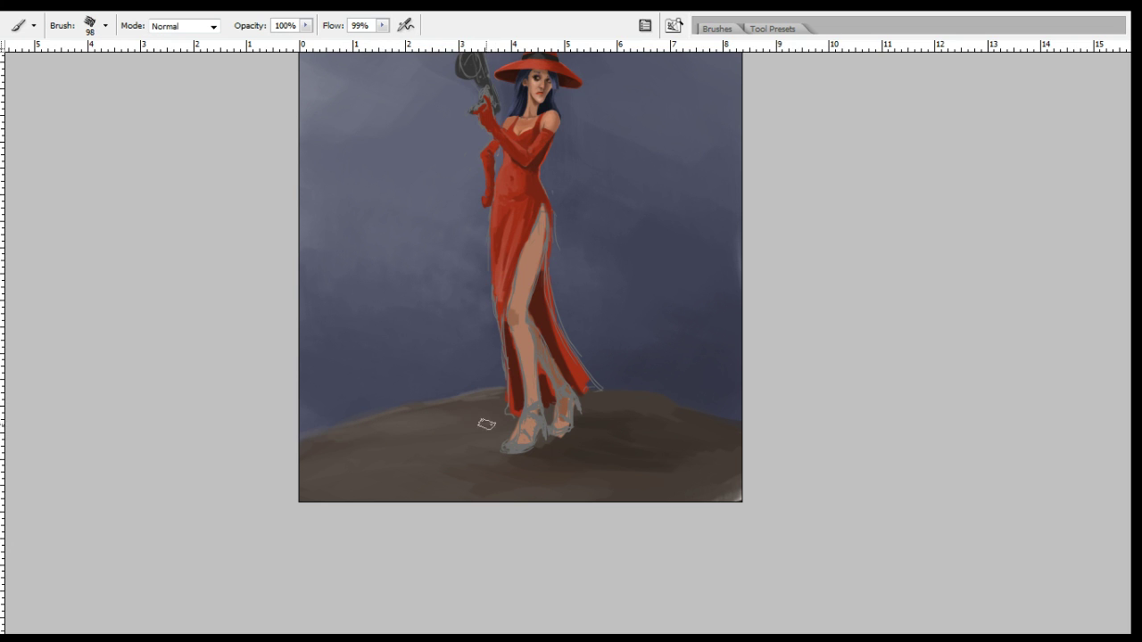
key("i")
key("b")
key("i")
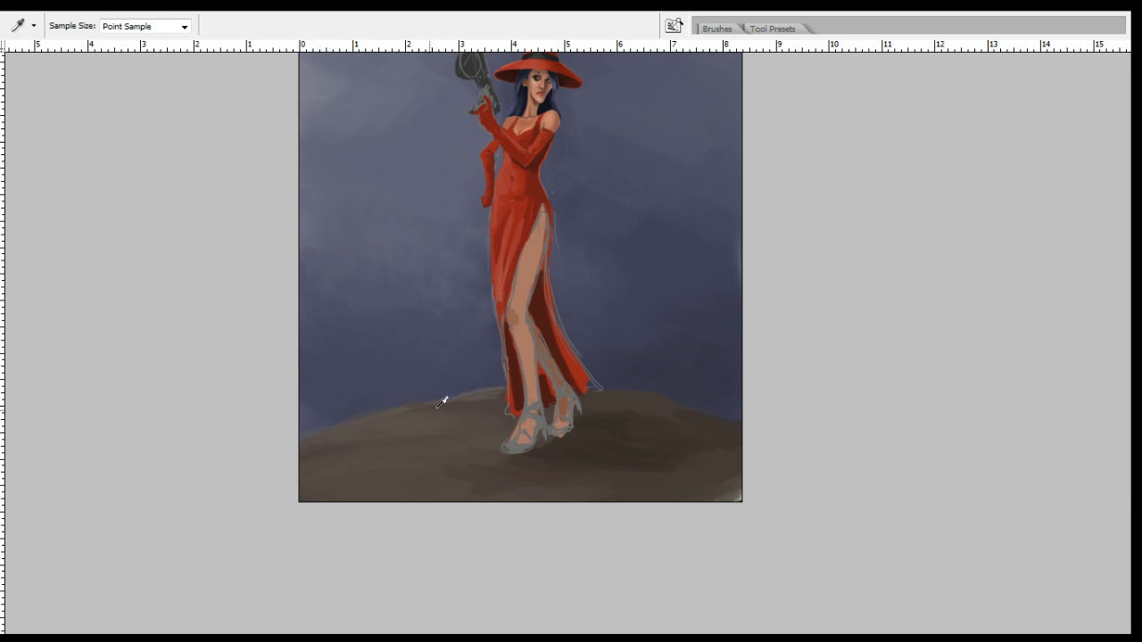
key("b")
key("i")
key("b")
left_click(630, 393)
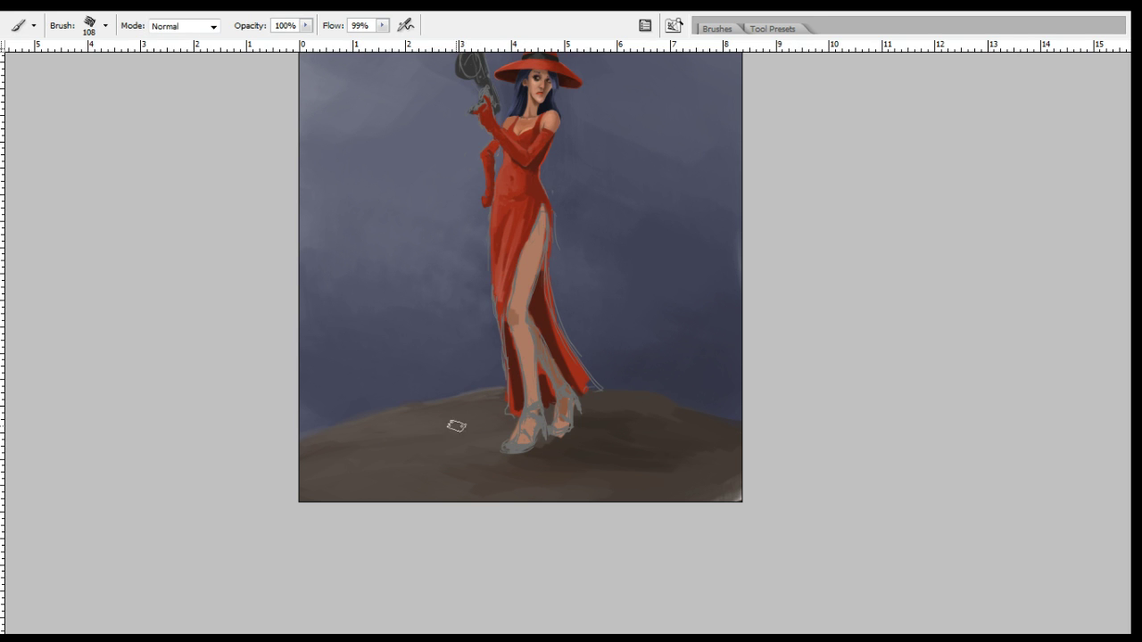
Darken the mound's lower-right area with sampled brown and a size 723 brush, covering the pale corner.
key("i")
key("b")
left_click_drag(751, 383, 830, 410)
mouse_move(621, 469)
left_mouse_down()
mouse_move(713, 469)
mouse_move(667, 470)
left_mouse_up()
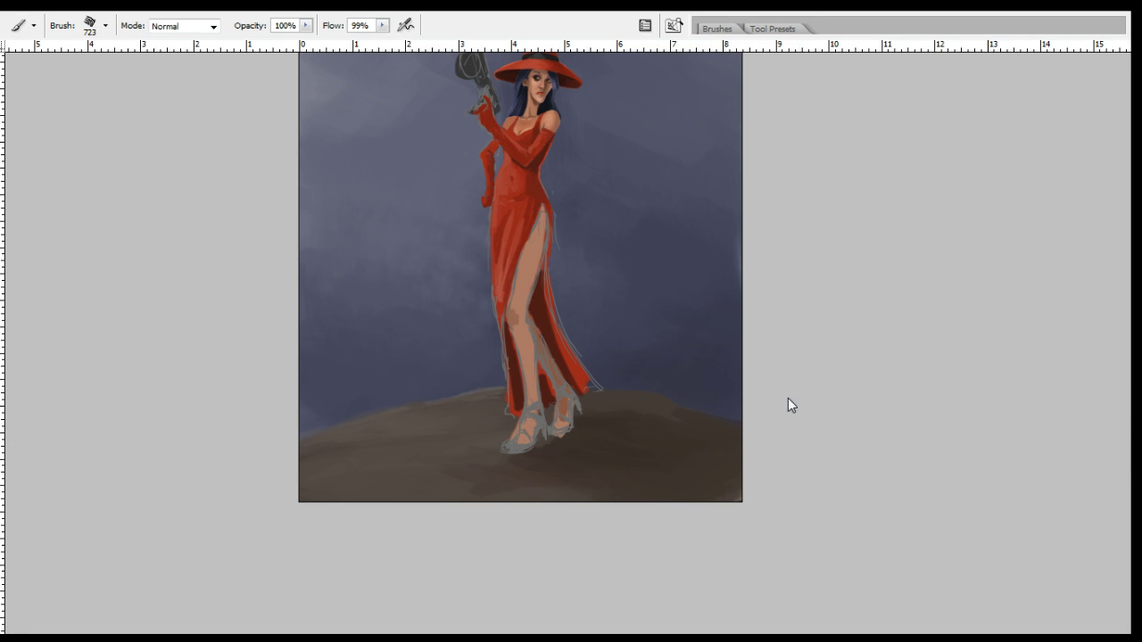
Repaint the mound's right ridge as a smooth brown curve with a size 53 brush.
key("i")
left_click(661, 395)
key("b")
left_click(322, 490, "alt")
left_click_drag(676, 401, 746, 422)
key("ctrl+z")
left_click_drag(657, 396, 735, 408)
left_click(709, 411, "alt")
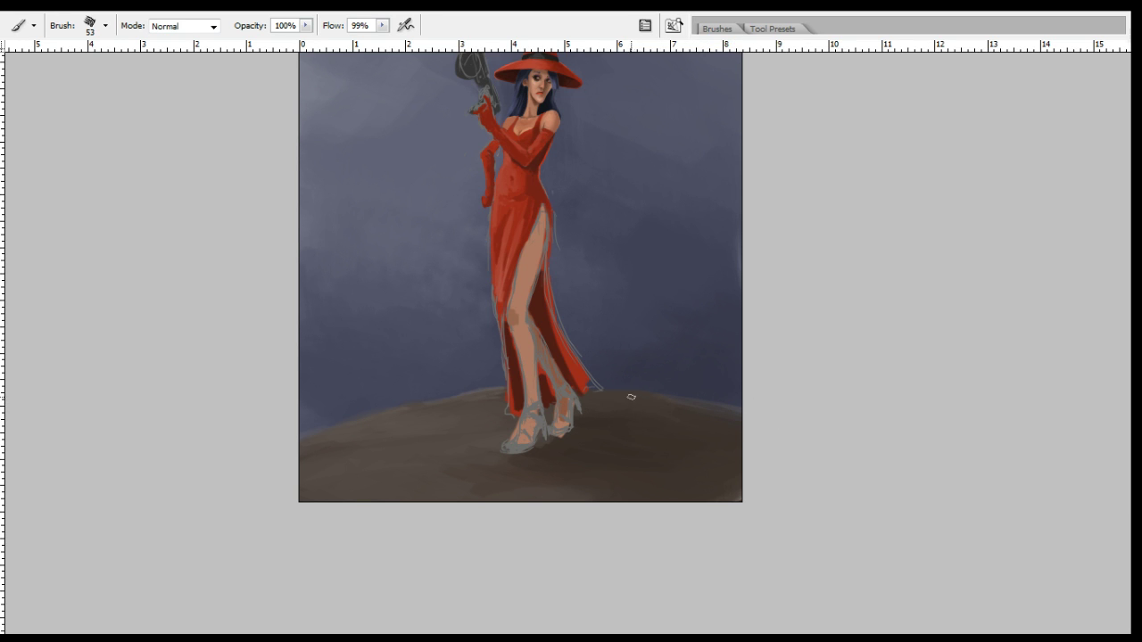
left_click(682, 401, "alt")
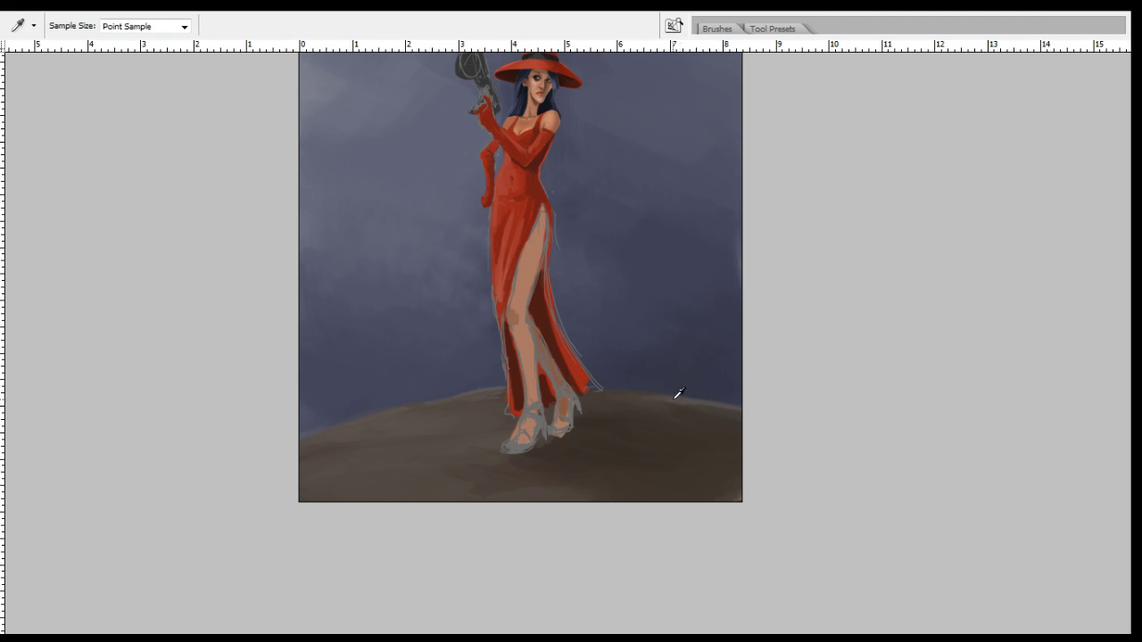
Extend the dress's red train out to its sketched outline and clean its edge with a size 14 eraser.
left_click(569, 354, "alt")
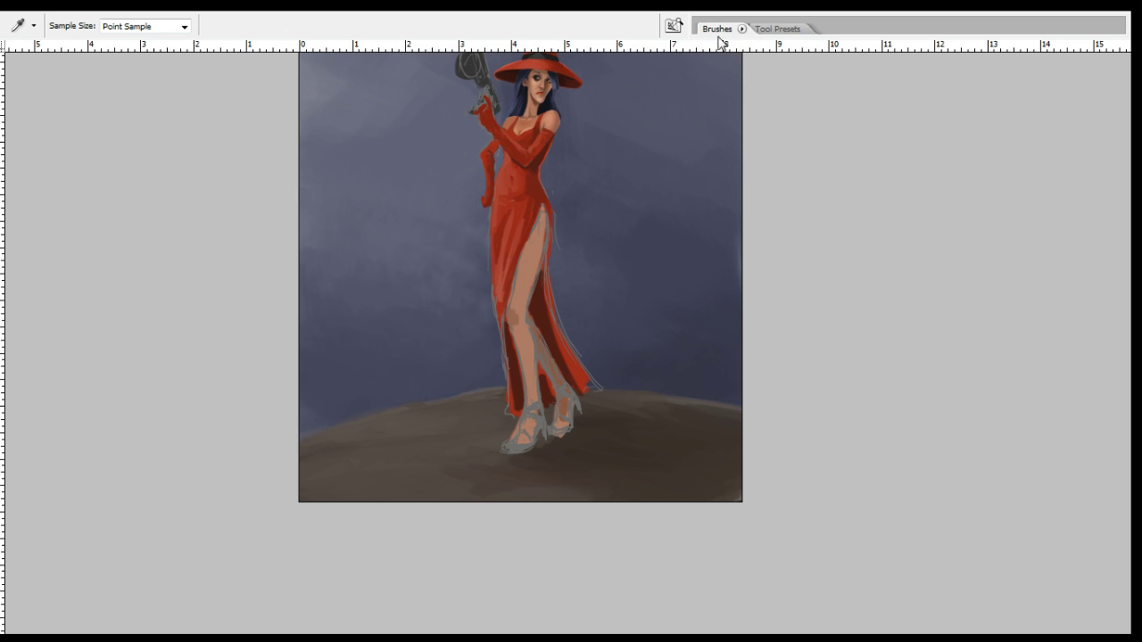
key("v")
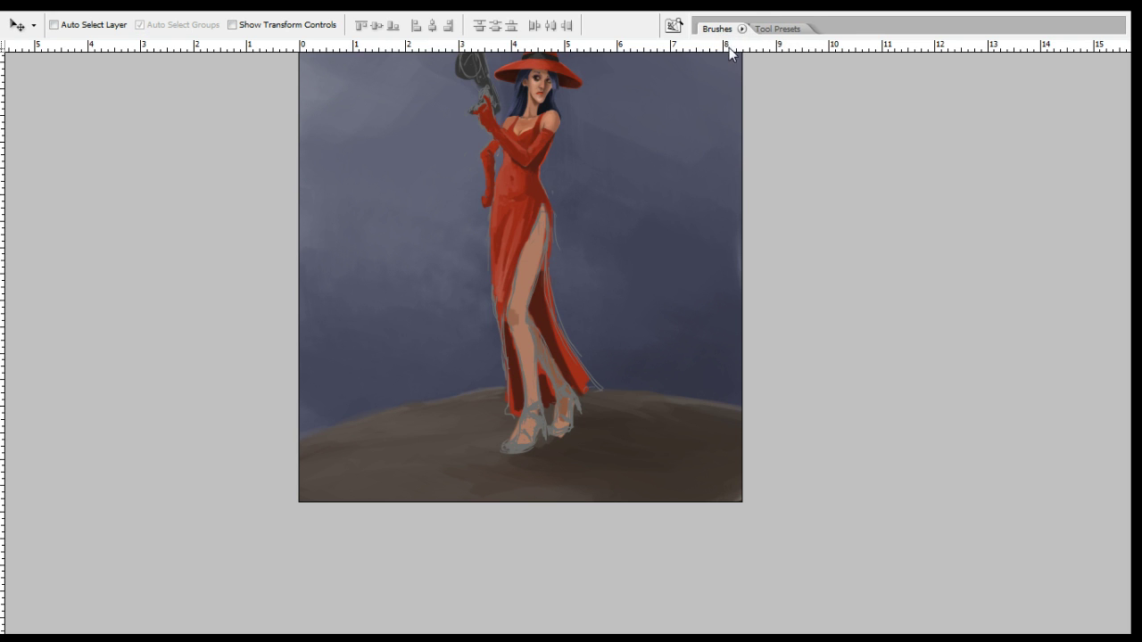
key("b")
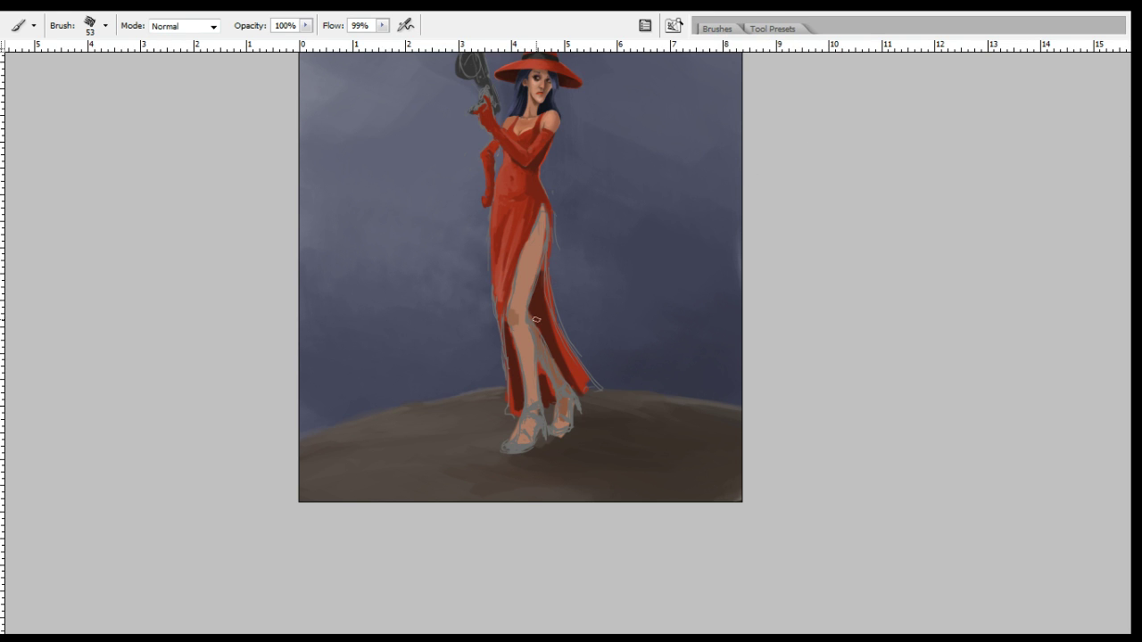
left_click_drag(554, 318, 564, 311)
key("e")
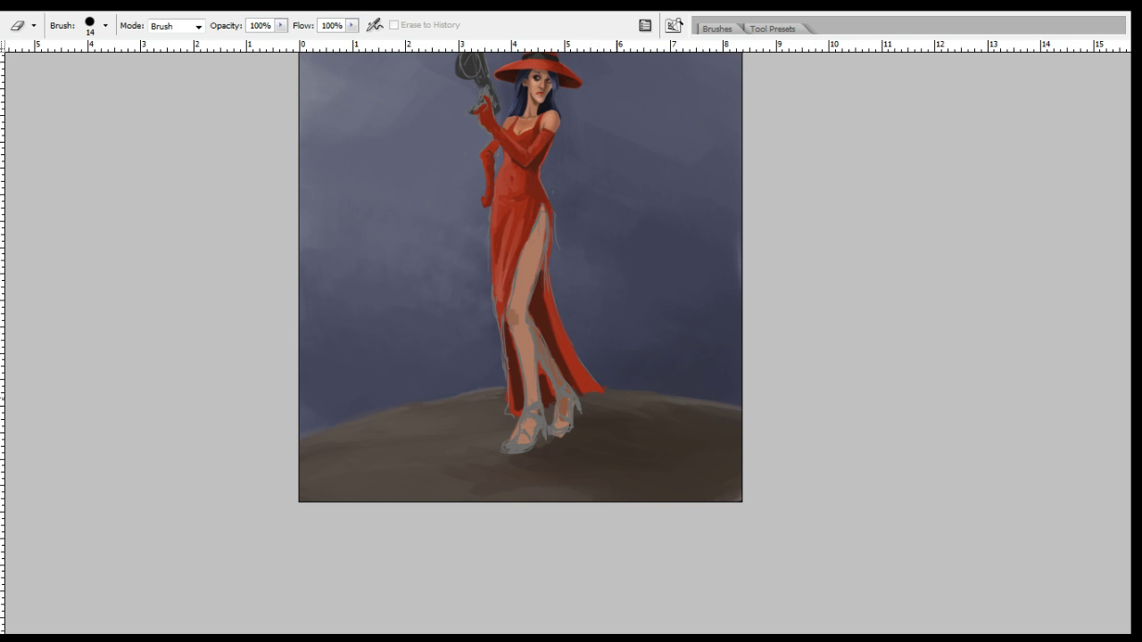
left_click_drag(594, 235, 585, 285)
Cover the sketch line along the skirt's left edge with sampled reds and a size 21 brush.
key("i")
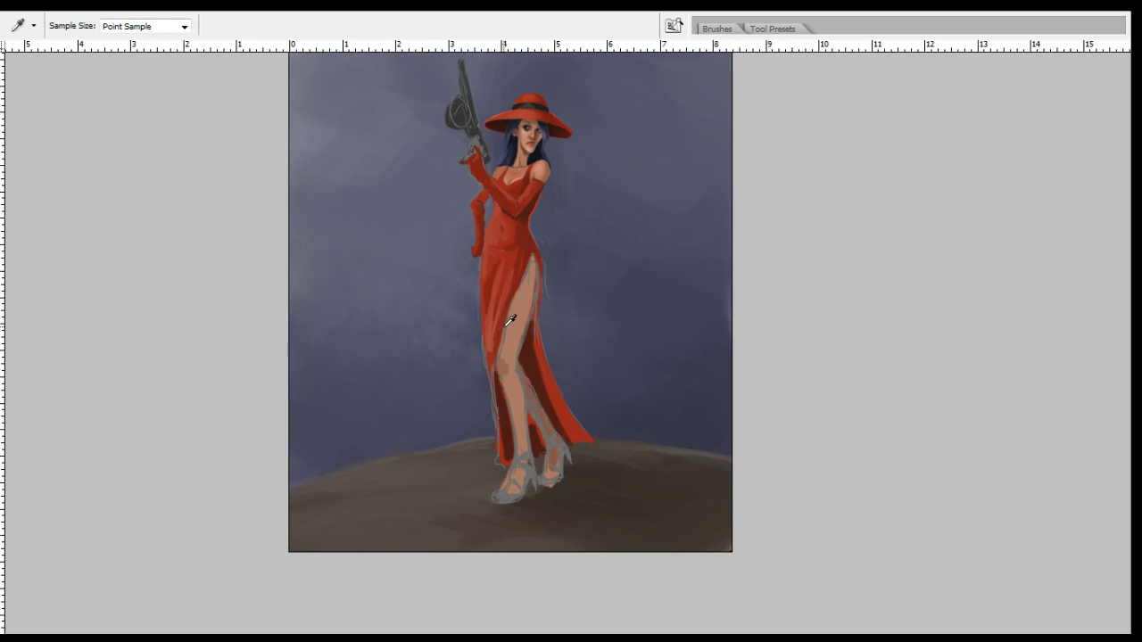
key("b")
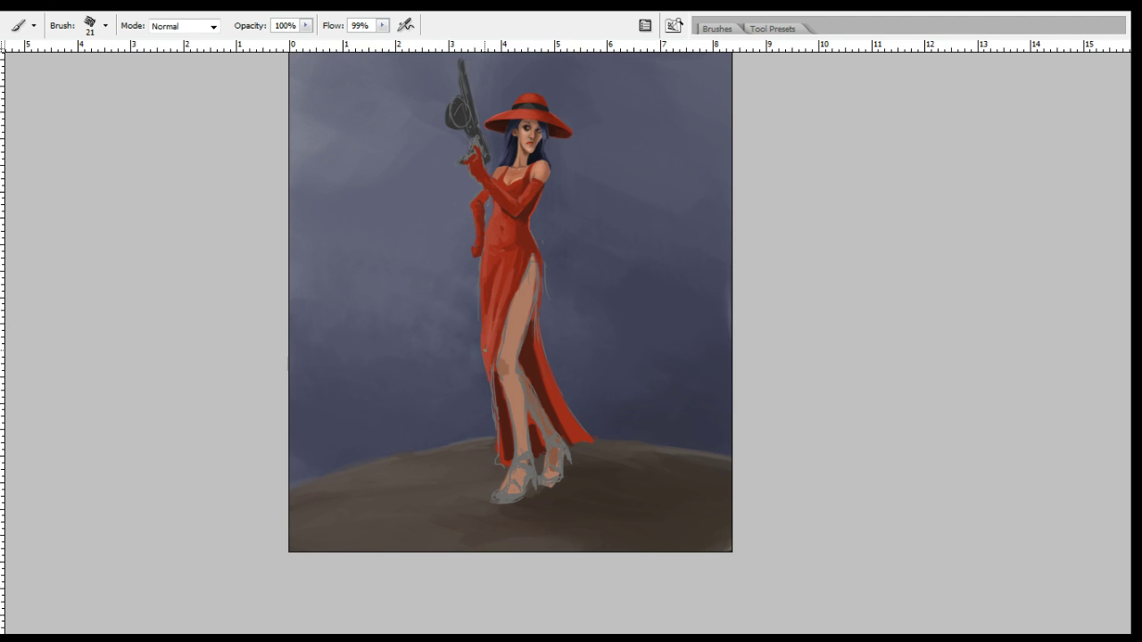
left_click(504, 302, "alt")
left_click_drag(495, 310, 490, 347)
left_click(490, 322, "alt")
key("u")
key("i")
left_click(495, 340)
key("b")
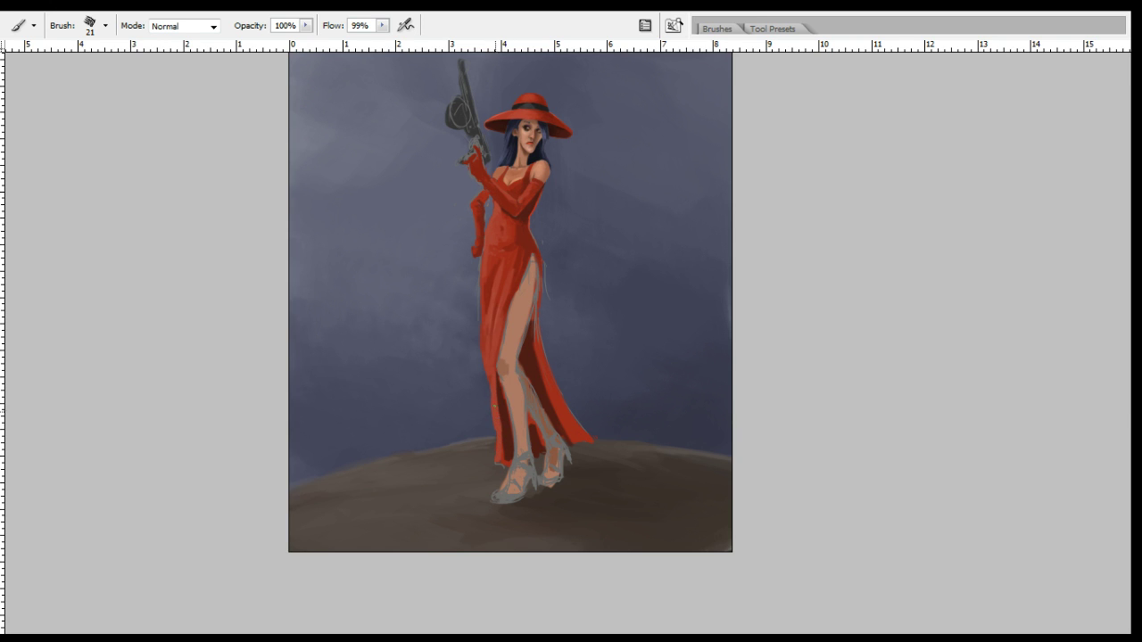
Paint the skirt's lower-left edge and hem in sampled light and dark reds.
left_click(500, 427, "alt")
left_click_drag(496, 385, 504, 438)
key("e")
key("b")
left_click(498, 466, "alt")
left_click(566, 395, "alt")
left_click(507, 454, "alt")
Cover the bright red patch between the calves with the dress's dark red lining colour.
key("e")
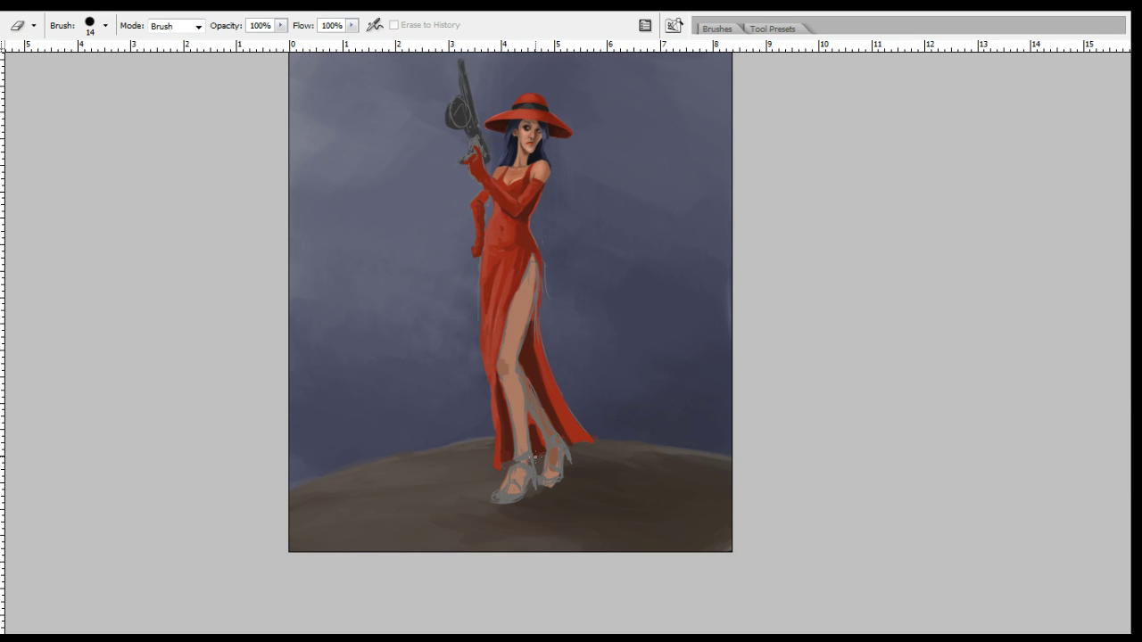
key("b")
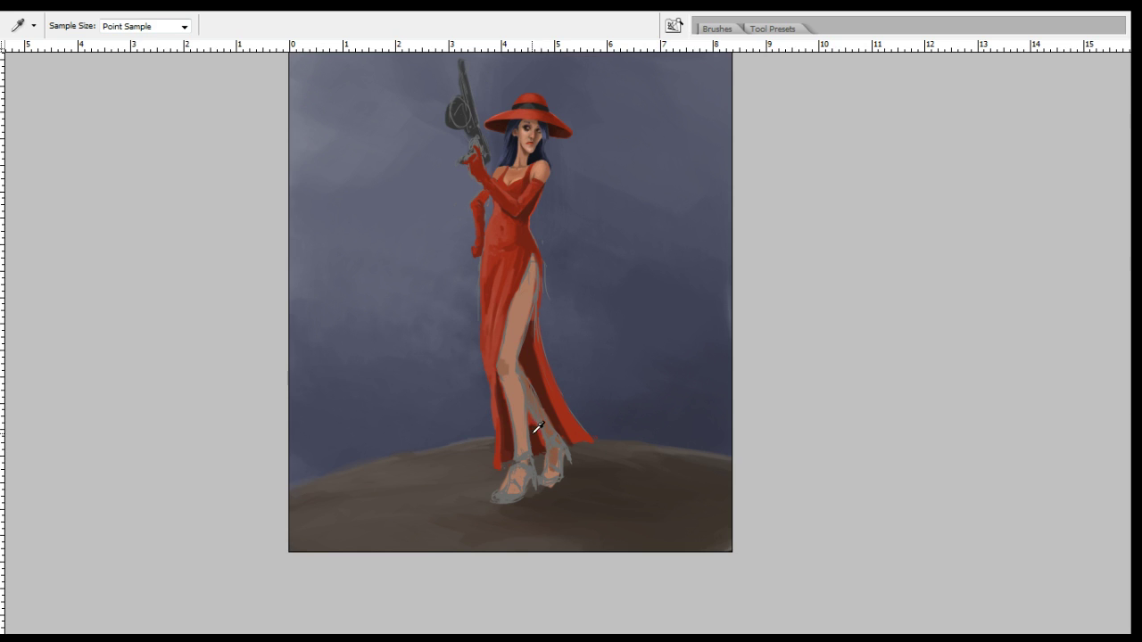
left_click(532, 432, "alt")
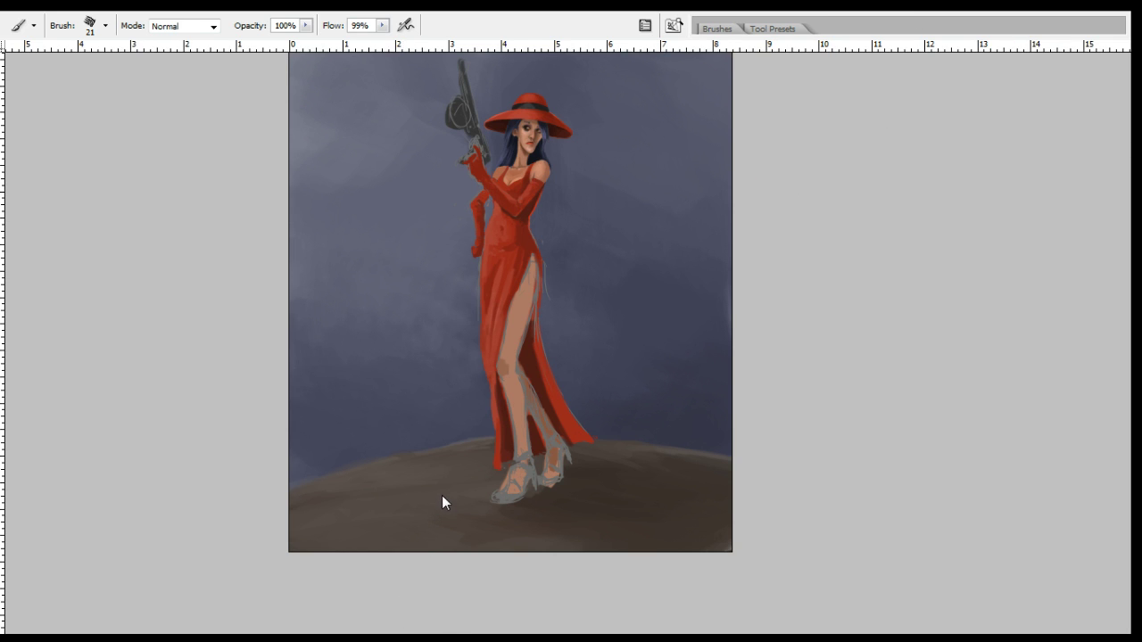
left_click_drag(536, 467, 467, 470)
left_click_drag(505, 409, 540, 436)
Paint red over the sketch line along the right edge of the dress slit.
key("alt")
key("b")
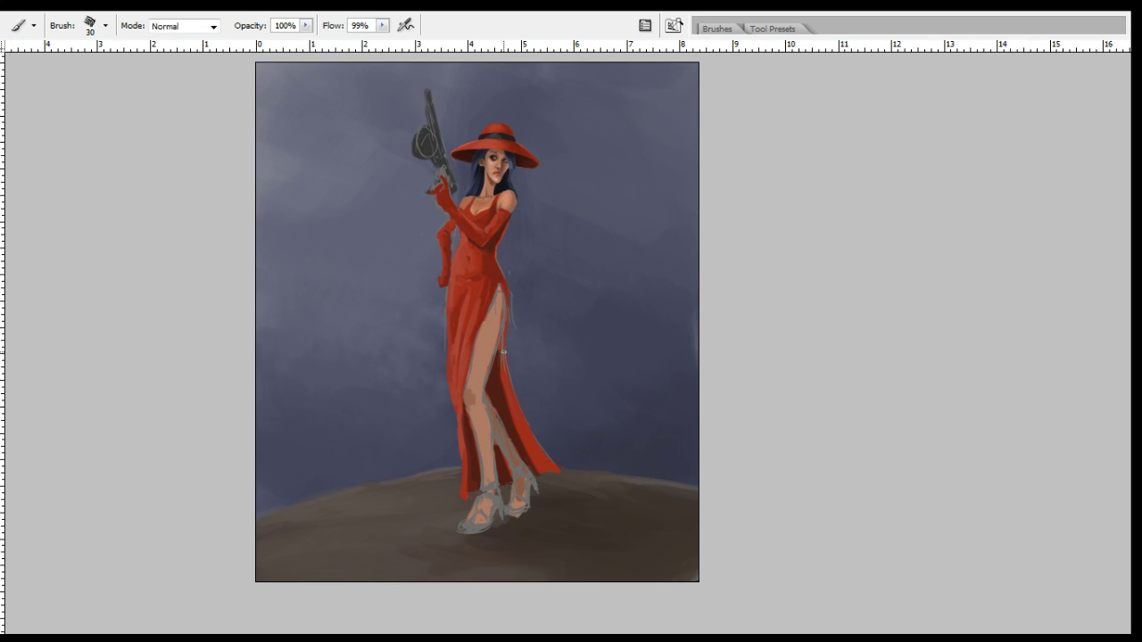
key("[")
Paint the exposed thigh down to the knee in a warmer sampled skin tone with a size 27 brush.
left_click(500, 318, "alt")
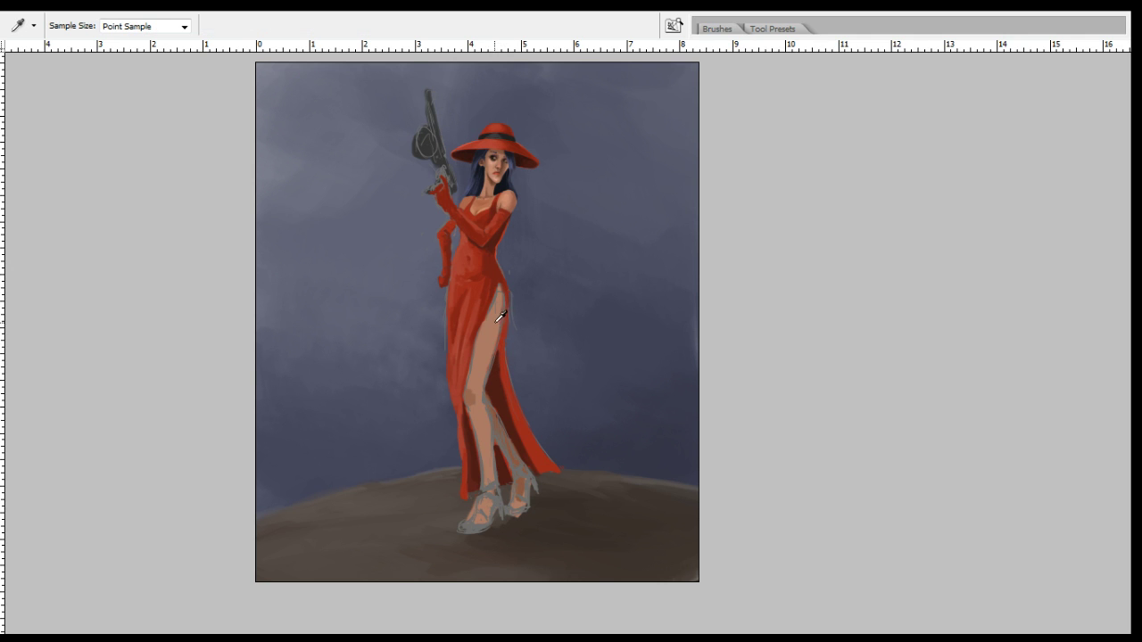
key("]")
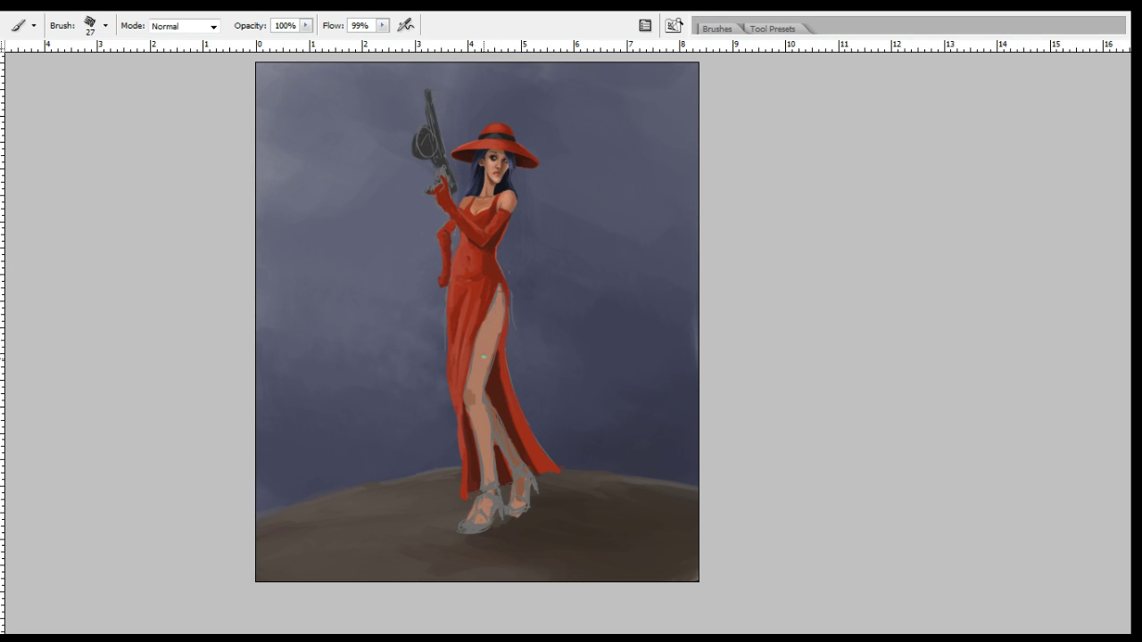
left_click_drag(492, 359, 499, 370)
left_click(501, 211, "alt")
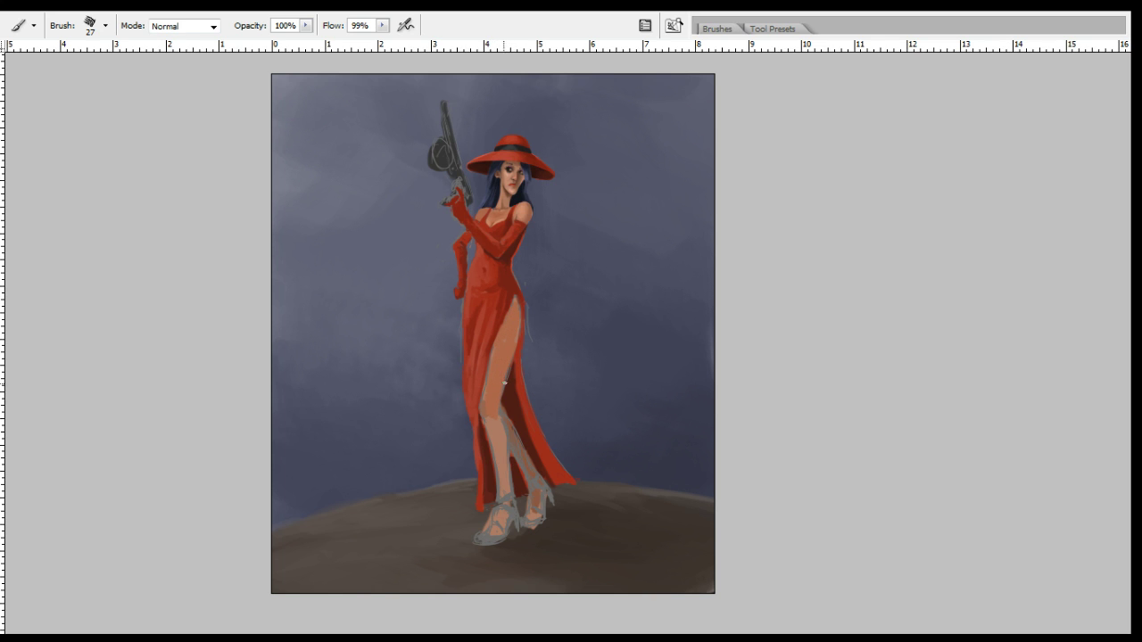
key("alt")
key("alt")
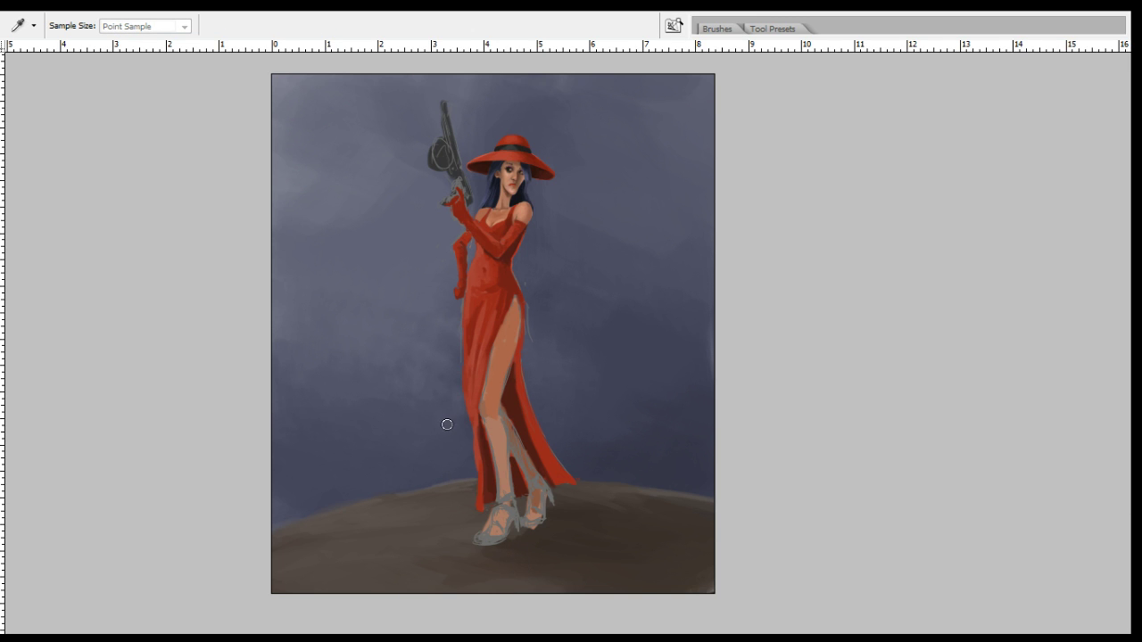
key("b")
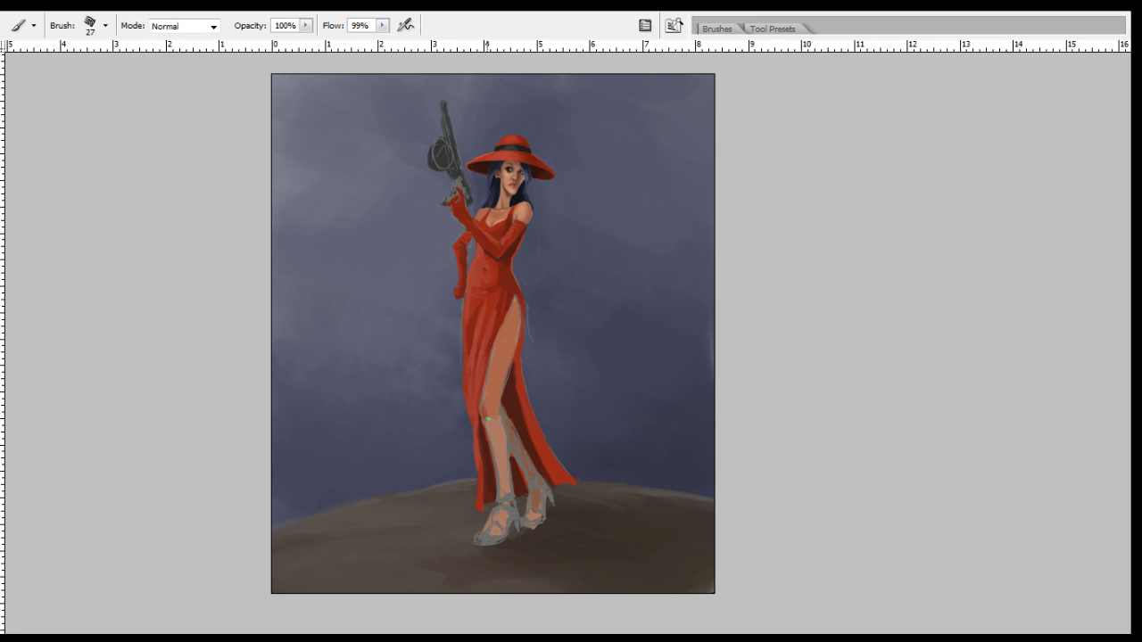
Paint the front knee and upper shin in a skin tone sampled from the knee with a size 27 brush.
key("i")
key("v")
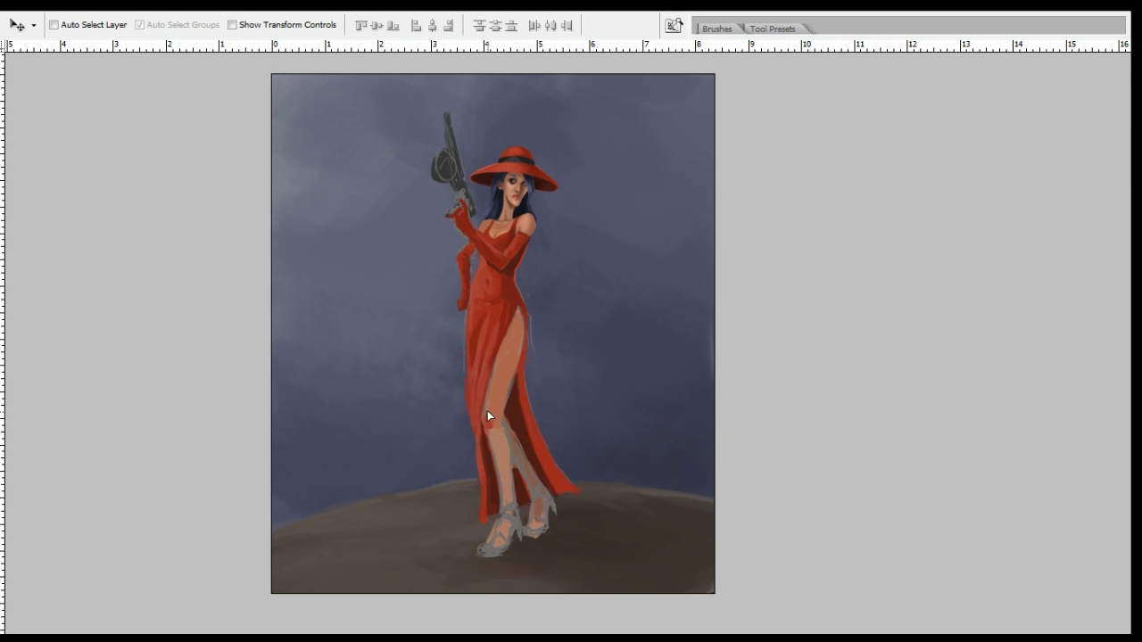
key("b")
key("u")
key("i")
left_click(493, 424)
key("b")
left_click_drag(499, 423, 497, 448)
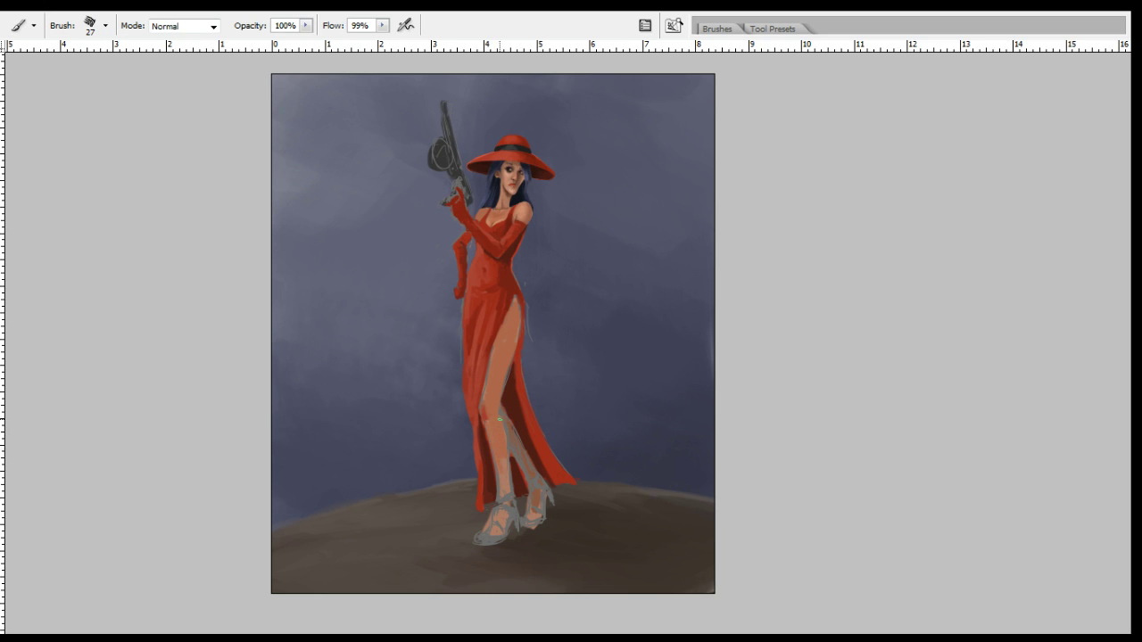
Blend the front leg's knee into the shin using skin tones sampled from both areas.
key("v")
key("i")
key("space")
key("b")
key("i")
left_click(498, 409, "alt")
left_click(491, 433, "alt")
key("i")
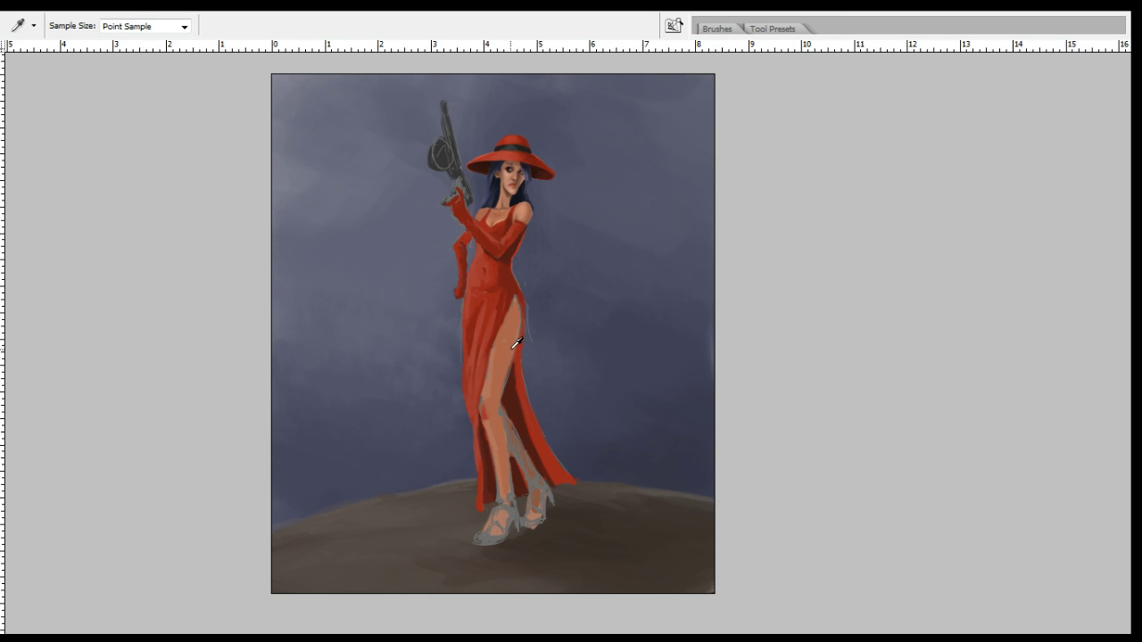
Shade the thigh's right side from the slit down towards the knee in a darker skin tone with a size 19 brush.
key("b")
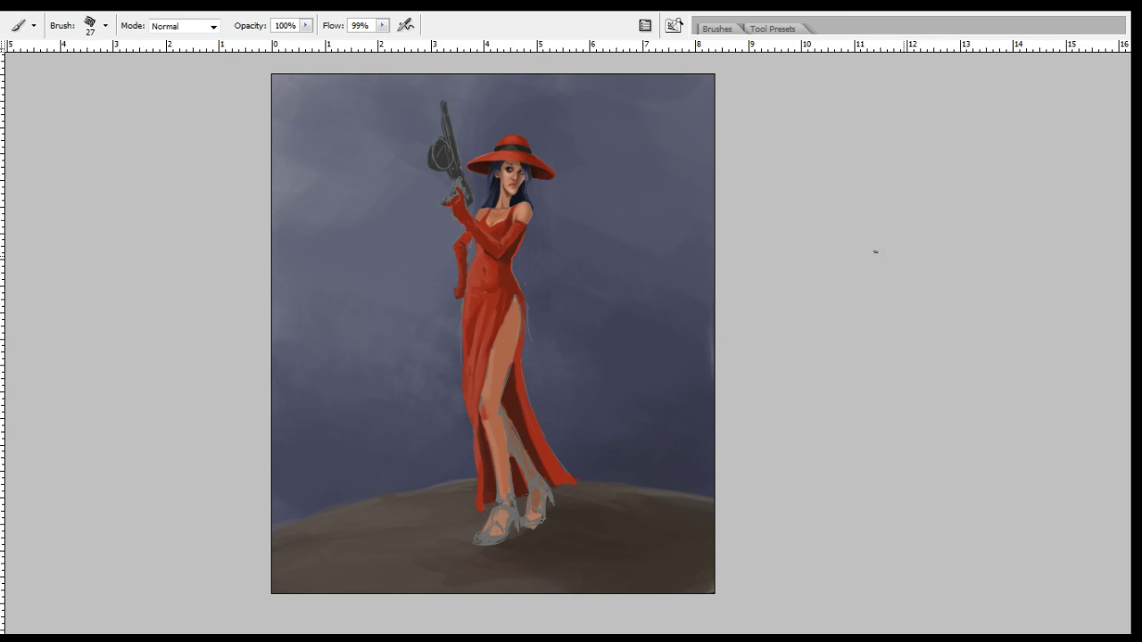
key("i")
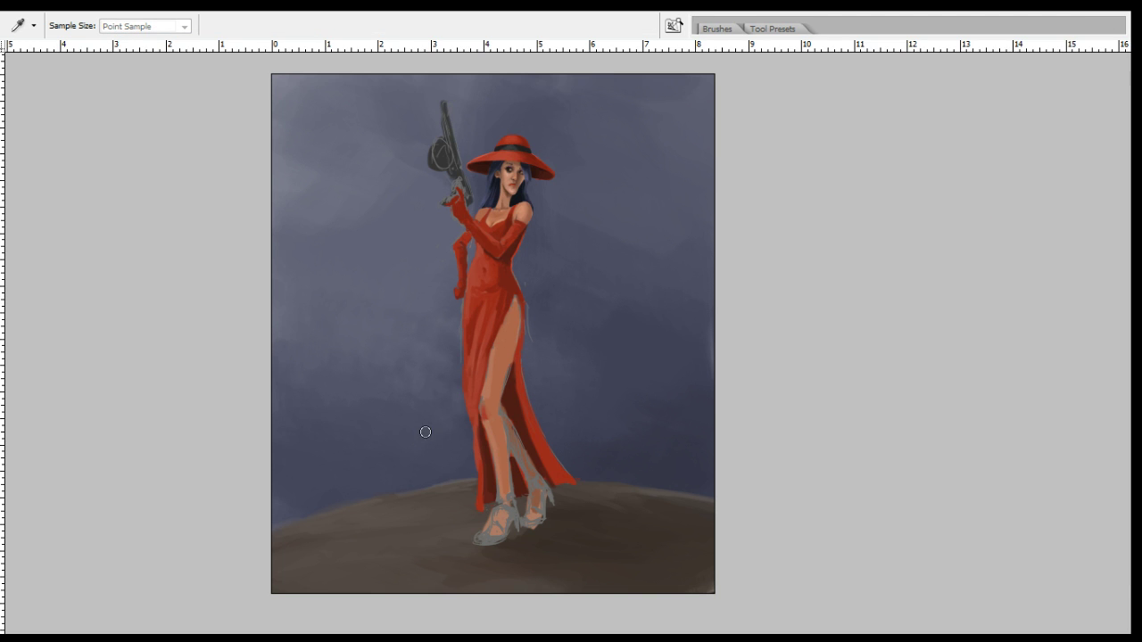
key("b")
key("bracketleft")
left_click(517, 318, "alt")
left_click_drag(517, 311, 500, 390)
left_click(508, 359, "alt")
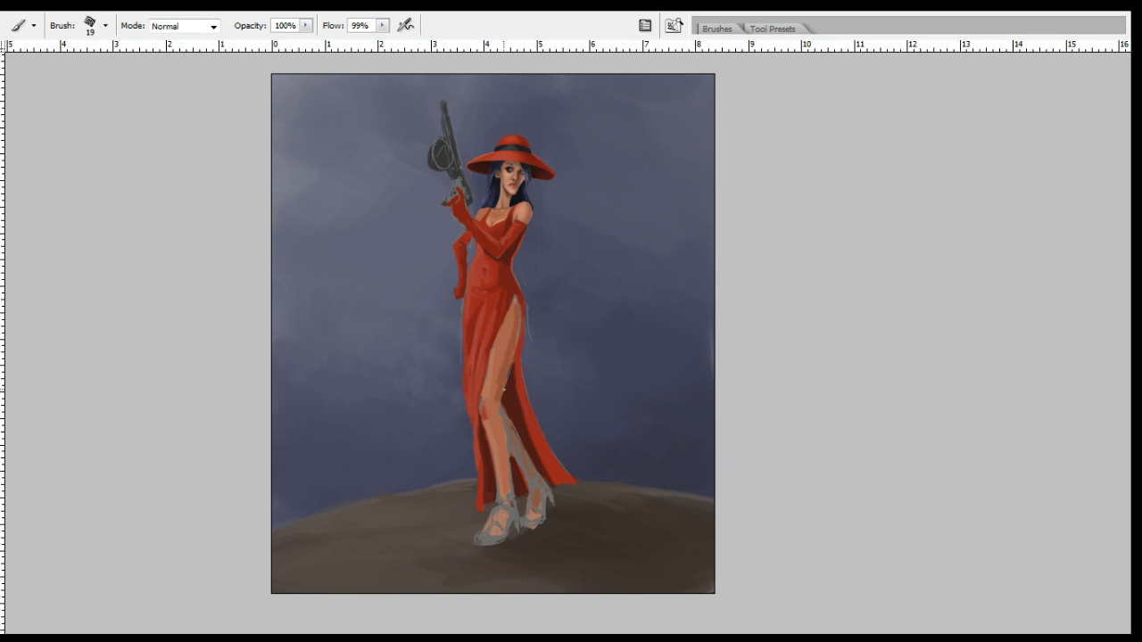
left_click_drag(512, 326, 505, 357)
Blend the thigh's shadow into its lit side with skin tones sampled around mid-thigh.
left_click(507, 337, "alt")
left_click(507, 335, "alt")
key("r")
key("b")
left_click(511, 339, "alt")
left_click(521, 341, "alt")
left_click(520, 344, "alt")
Touch up the dress fabric just above the slit with sampled reds.
left_click(507, 301, "alt")
left_click(497, 293, "alt")
left_click(498, 300, "alt")
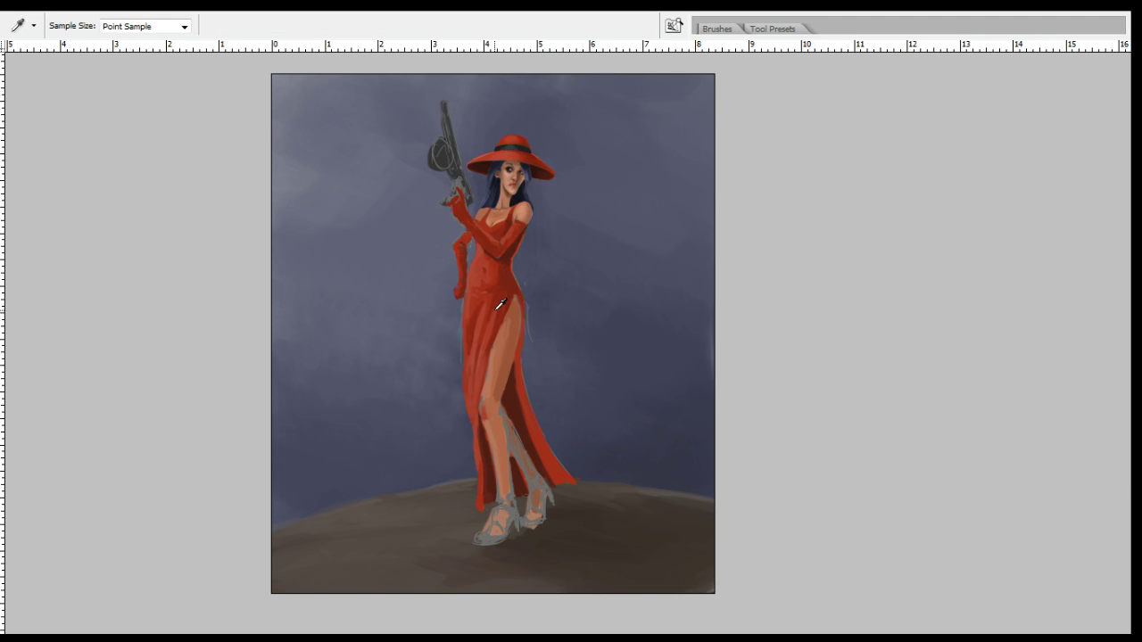
left_click(503, 295, "alt")
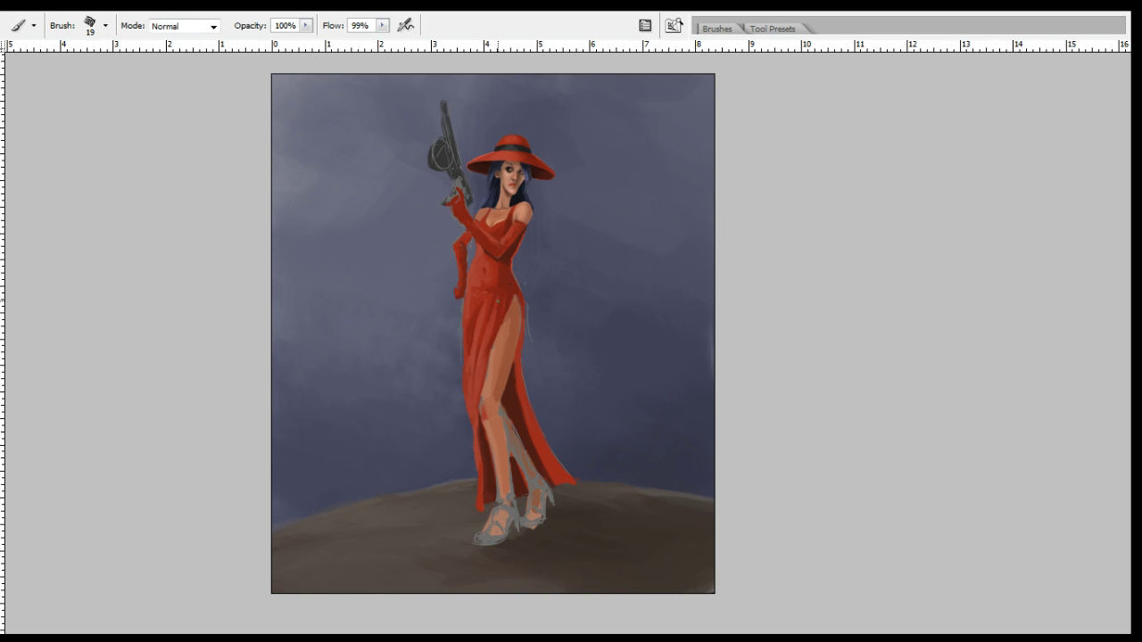
left_click(503, 300, "alt")
Rework the shading on the dress's abdomen with reds sampled from the belly area.
key("ctrl+plus")
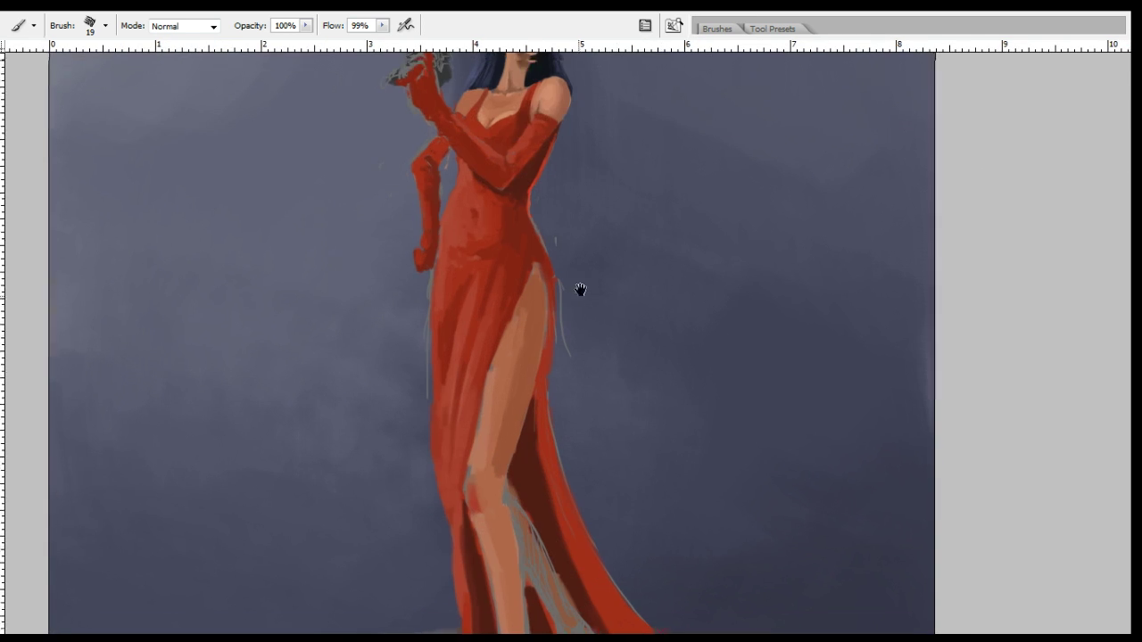
scroll(581, 280, "up", 3)
key("e")
left_click_drag(557, 416, 566, 541)
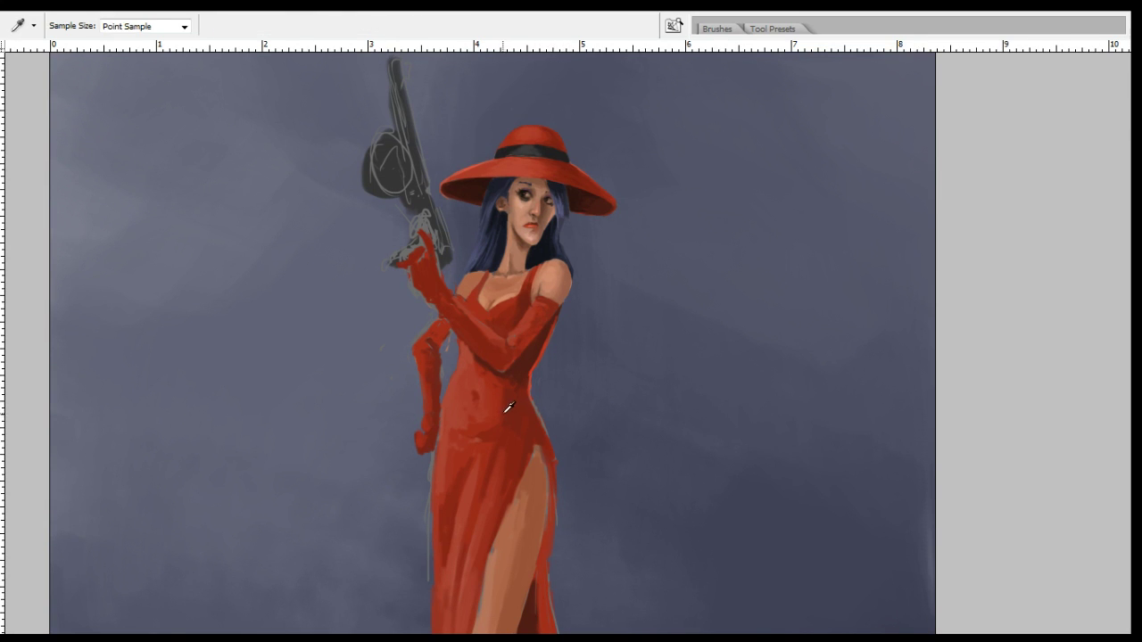
left_click(506, 411, "alt")
mouse_move(497, 413)
left_mouse_down()
mouse_move(496, 426)
mouse_move(499, 408)
left_mouse_up()
key("r")
key("b")
left_click(498, 404, "alt")
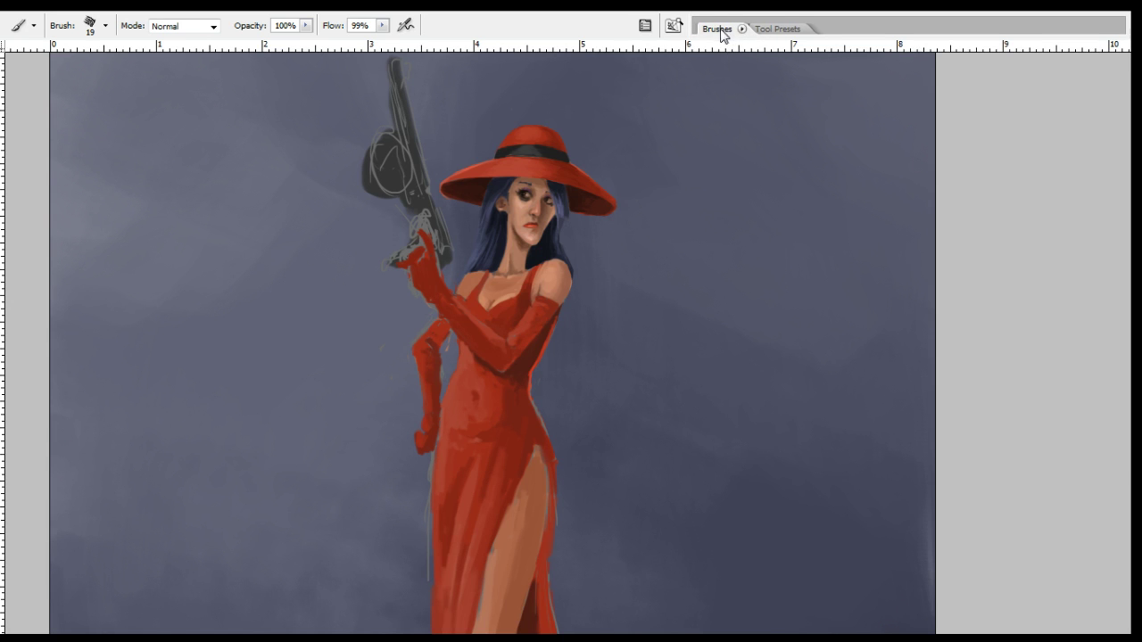
Refine the dress's waist edge below the bent elbow with sampled reds and a size 9 brush.
left_click_drag(523, 449, 509, 393)
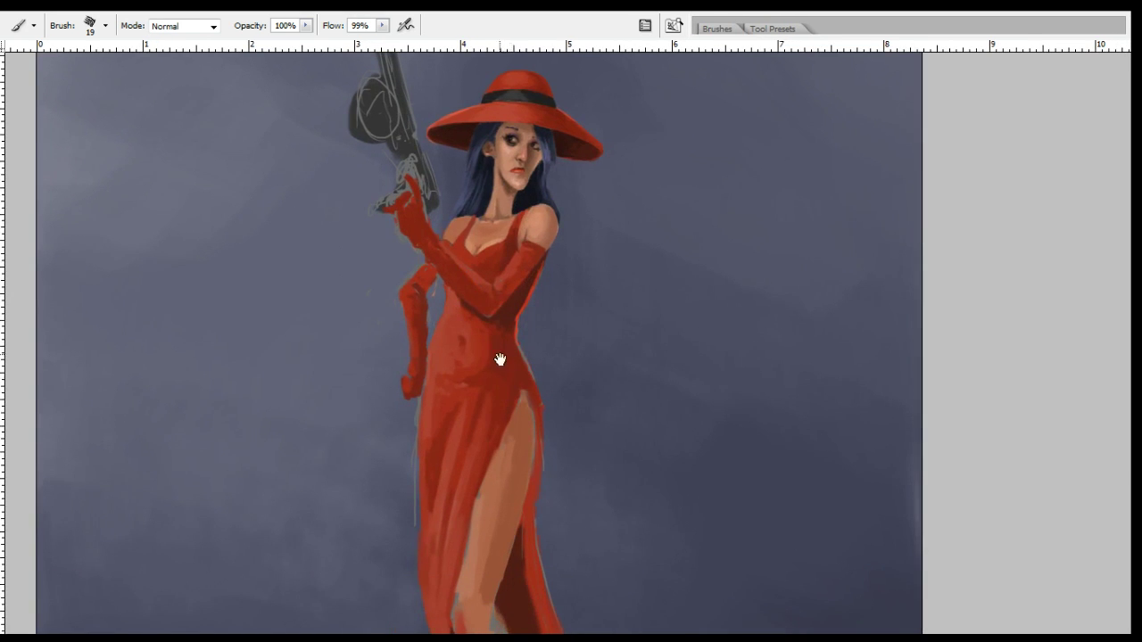
left_click(497, 274, "alt")
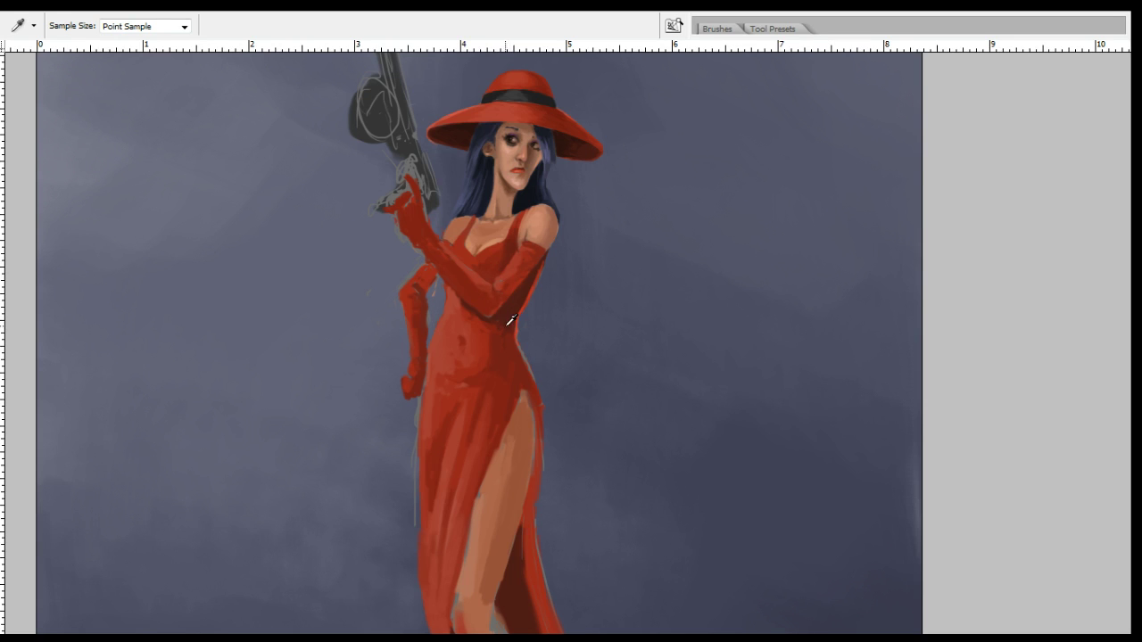
key("b")
key("bracketleft")
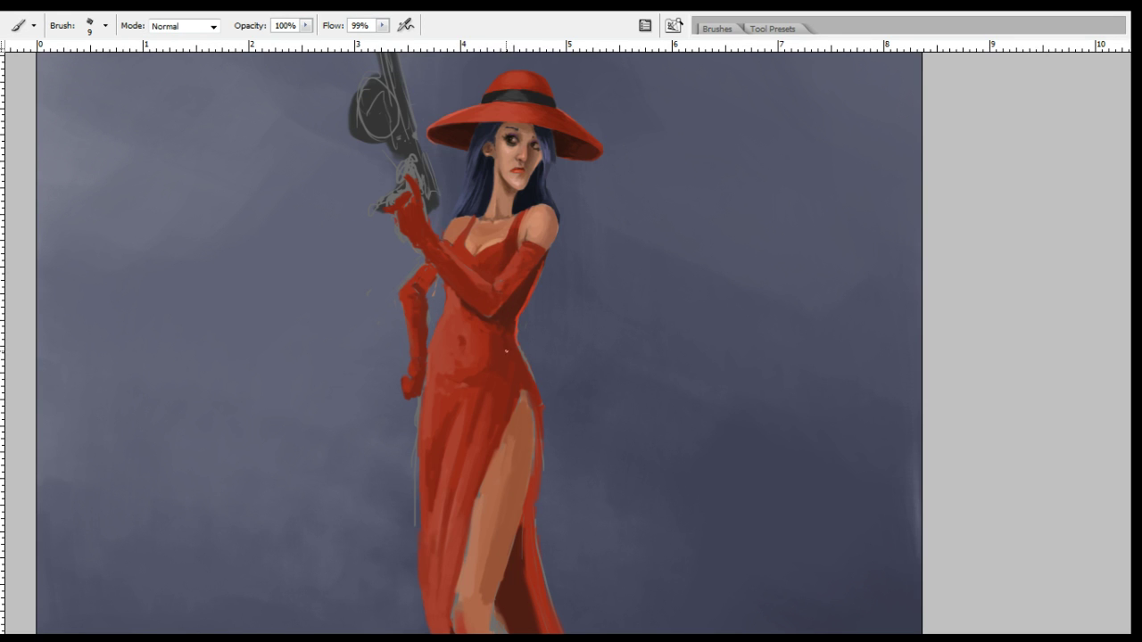
key("u")
key("i")
left_click(527, 304)
Paint a thin bright red rim along the dress's right waist and hip with a smaller brush.
key("b")
key("bracketleft")
key("bracketleft")
key("bracketleft")
key("bracketleft")
key("bracketleft")
left_click(521, 363, "alt")
left_click(538, 366, "alt")
left_click(539, 389, "alt")
Smooth the top of the thigh below the slit's peak in a sampled skin tone with a size 13 brush.
left_click(520, 439, "alt")
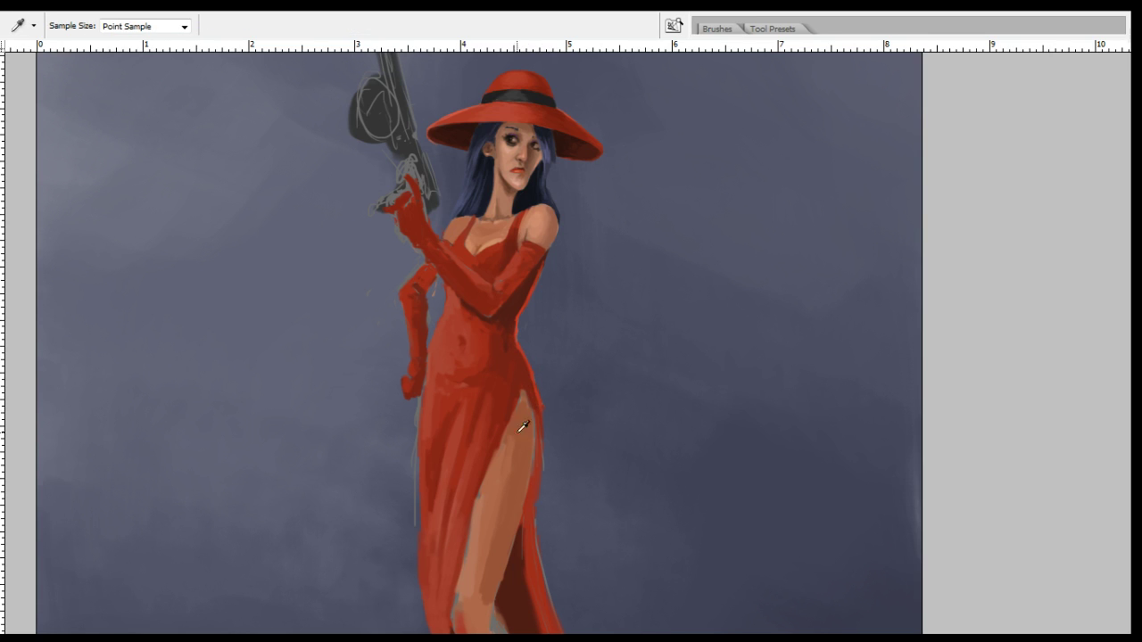
key("bracketright")
key("bracketright")
key("bracketright")
key("bracketright")
key("bracketright")
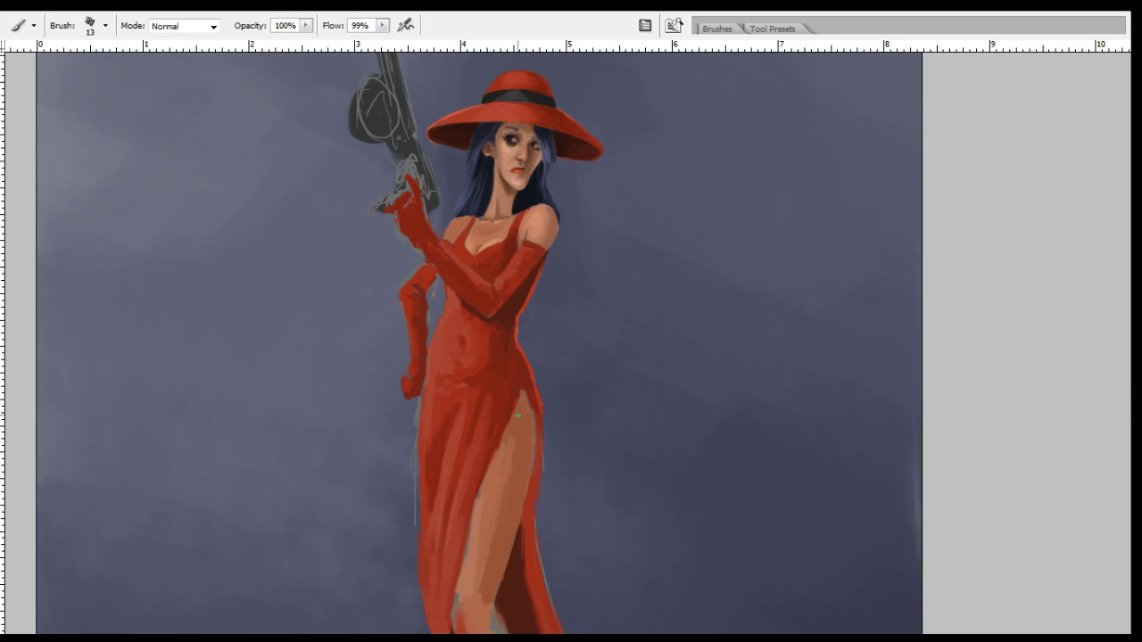
left_click_drag(532, 467, 536, 400)
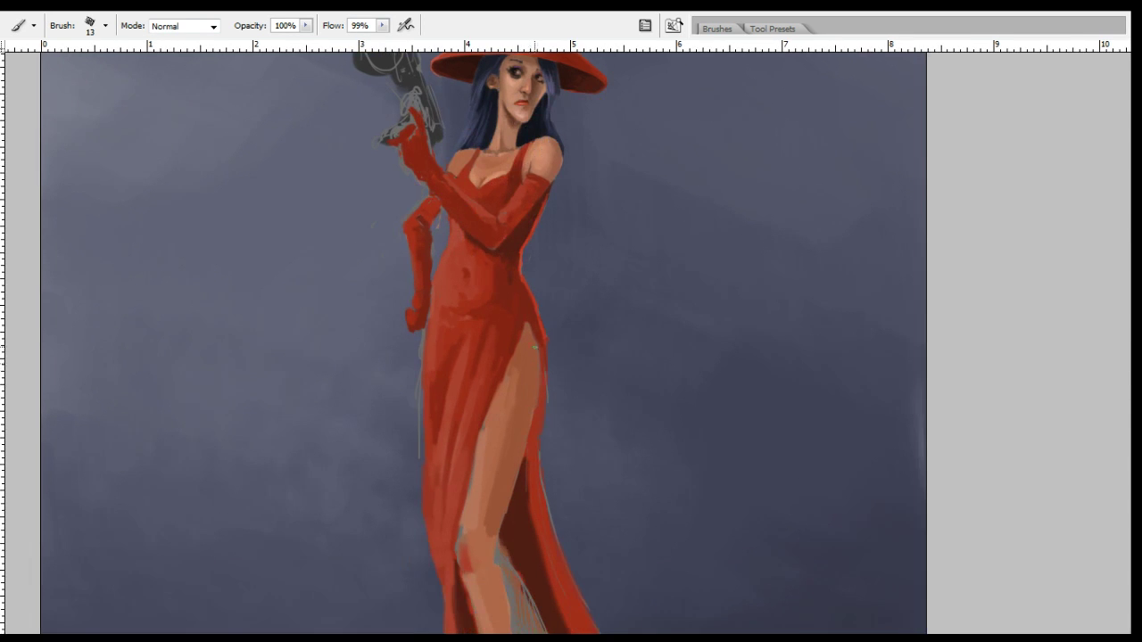
Paint red over the sketch line on the dress edge beside the thigh and clean up the slit's inner edge.
left_click(539, 341, "alt")
left_click_drag(542, 449, 536, 392)
left_click_drag(541, 318, 539, 444)
left_click_drag(547, 488, 536, 427)
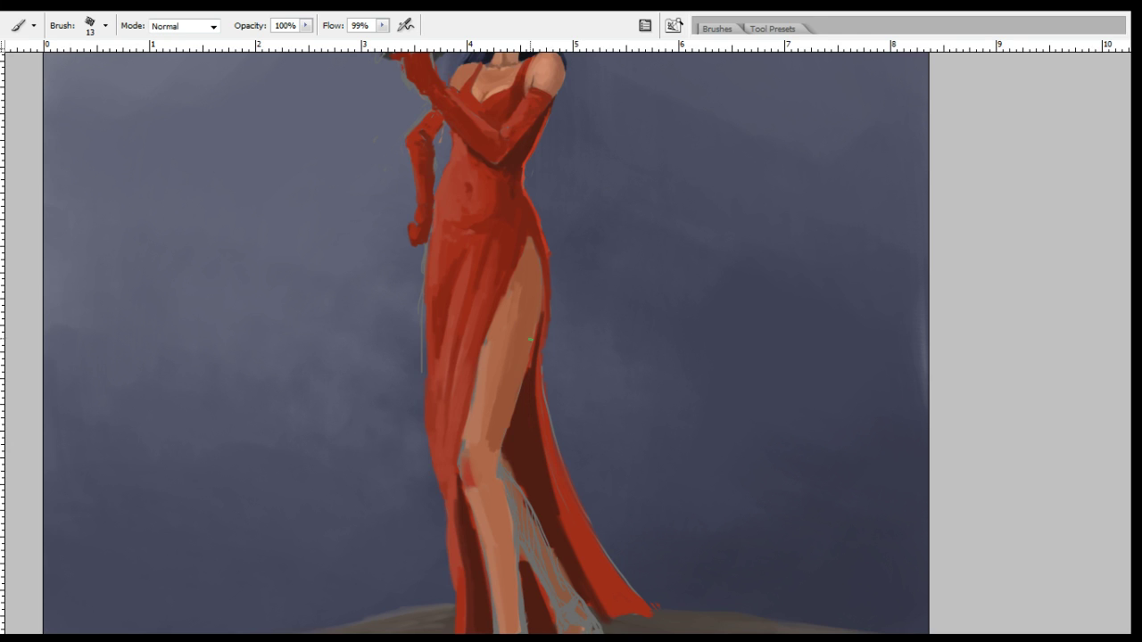
key("bracketleft")
left_click_drag(528, 370, 532, 348)
Soften the light-to-shadow transition on the upper thigh and refine the adjoining slit edge with a size 12 brush.
left_click(504, 376, "alt")
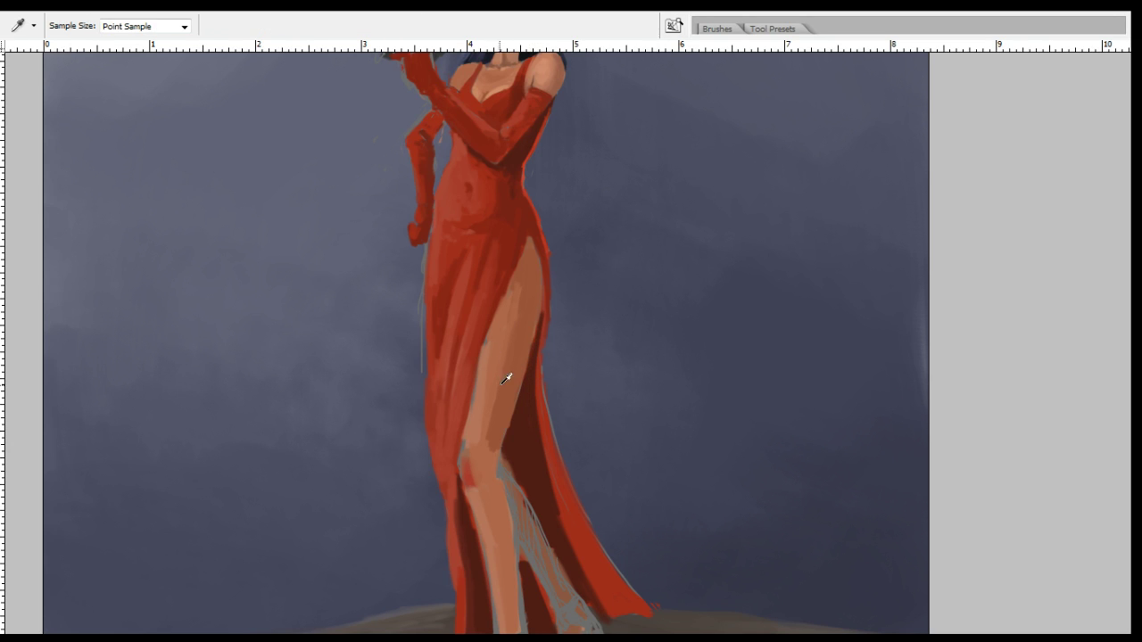
left_click_drag(503, 345, 496, 396)
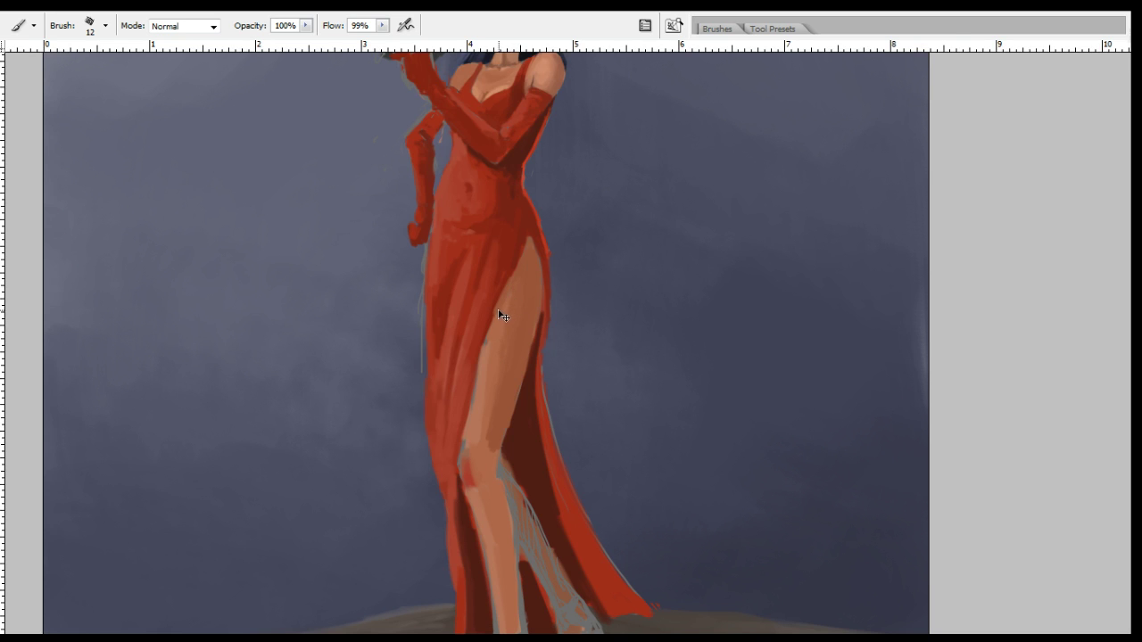
left_click(509, 268, "alt")
left_click(496, 284, "alt")
left_click(497, 301, "alt")
left_click(501, 297, "alt")
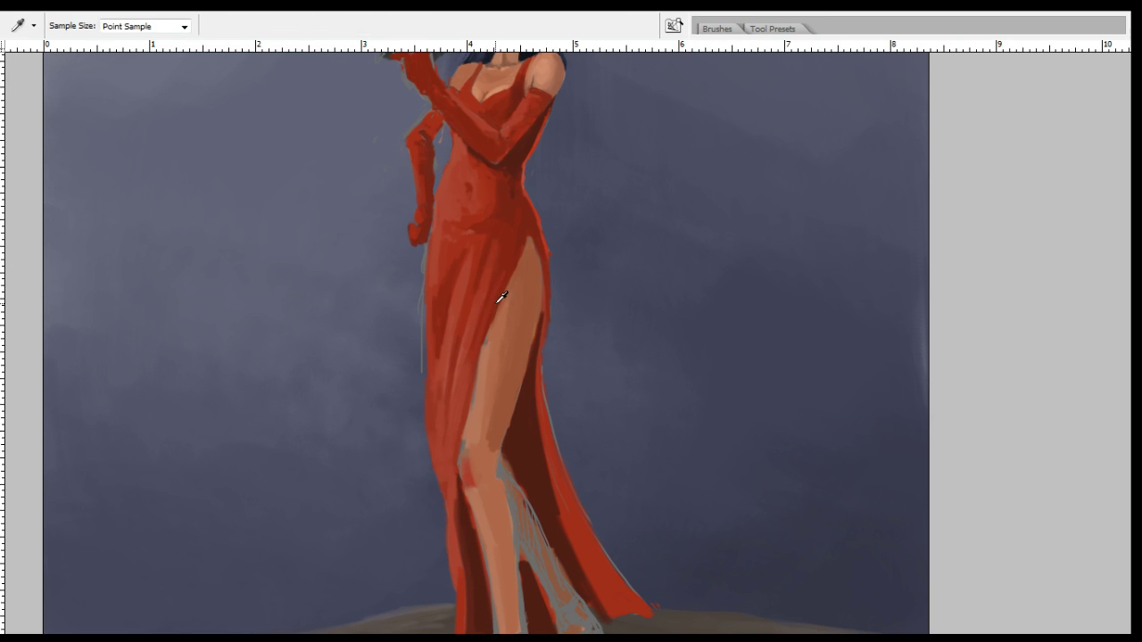
Paint the lower thigh and top of the knee in sampled mid skin tones, covering the grey gaps along the dress.
left_click(481, 349, "alt")
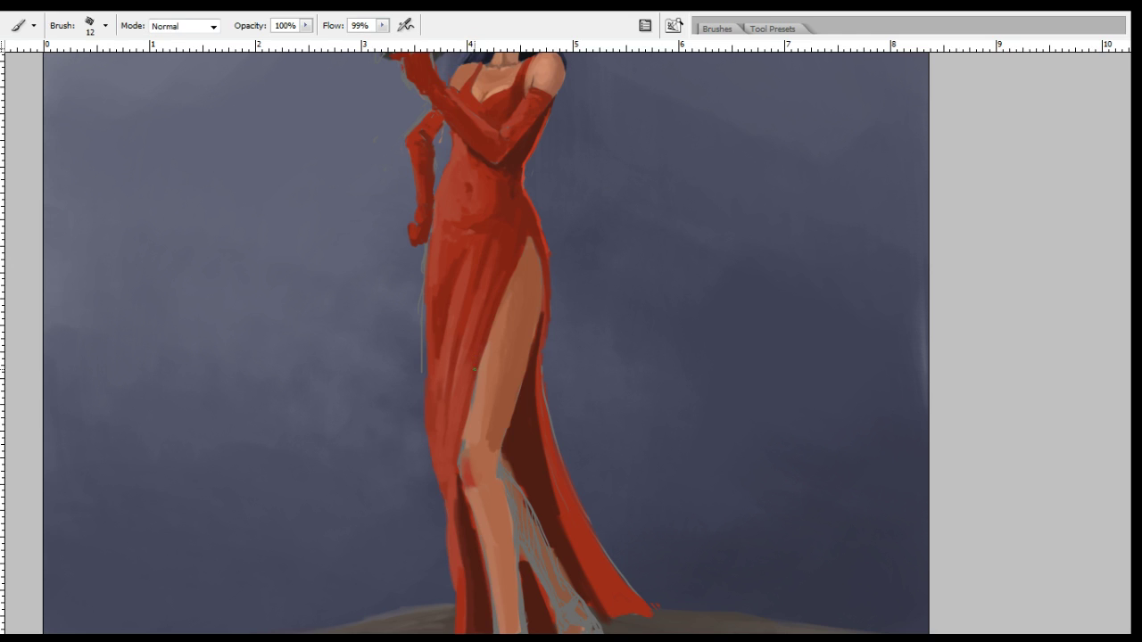
left_click(502, 387, "alt")
left_click(497, 421, "alt")
left_click_drag(475, 474, 496, 455)
left_click(495, 402, "alt")
mouse_move(484, 421)
left_mouse_down()
mouse_move(479, 442)
mouse_move(478, 414)
mouse_move(468, 433)
left_mouse_up()
left_click(482, 409, "alt")
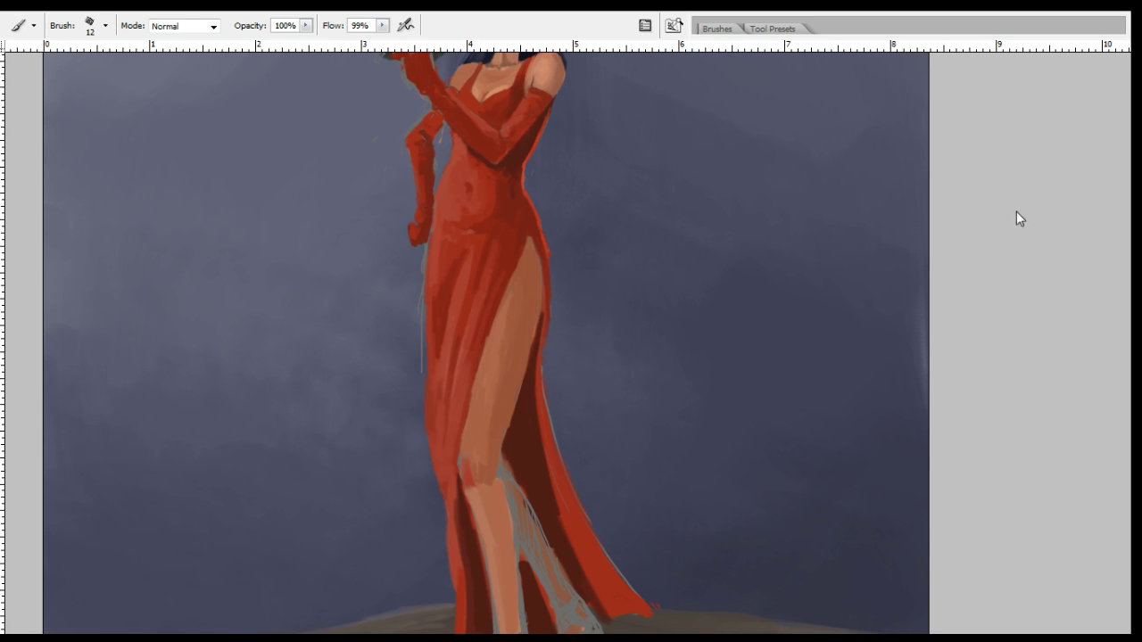
Add a lighter skin tone along the thigh's left side and blend it down to the knee.
key("alt")
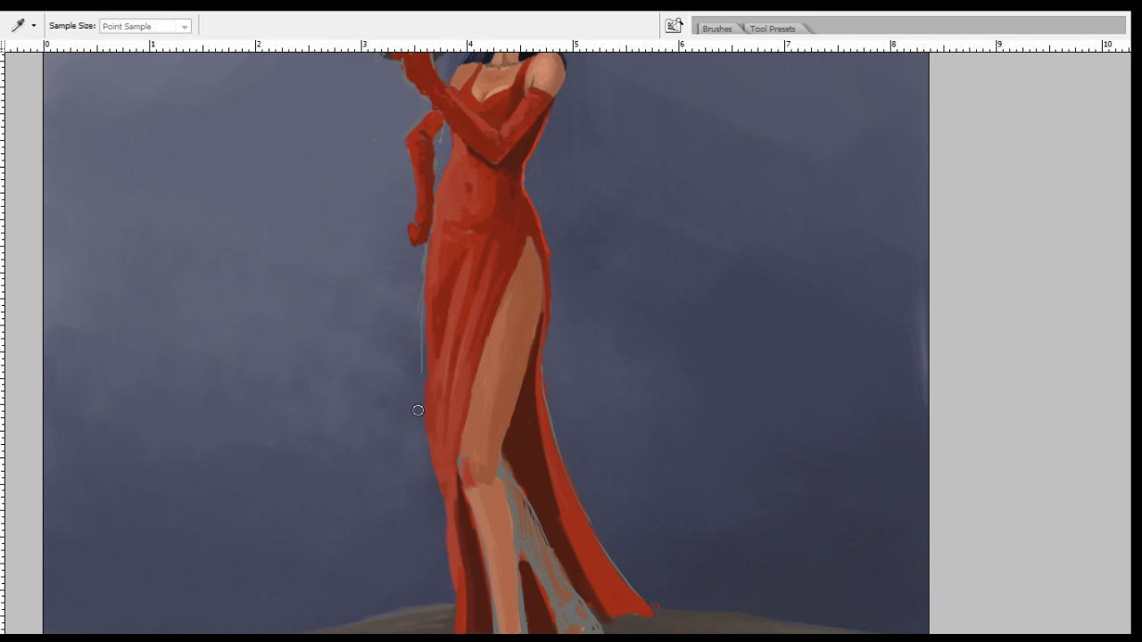
left_click(463, 417, "alt")
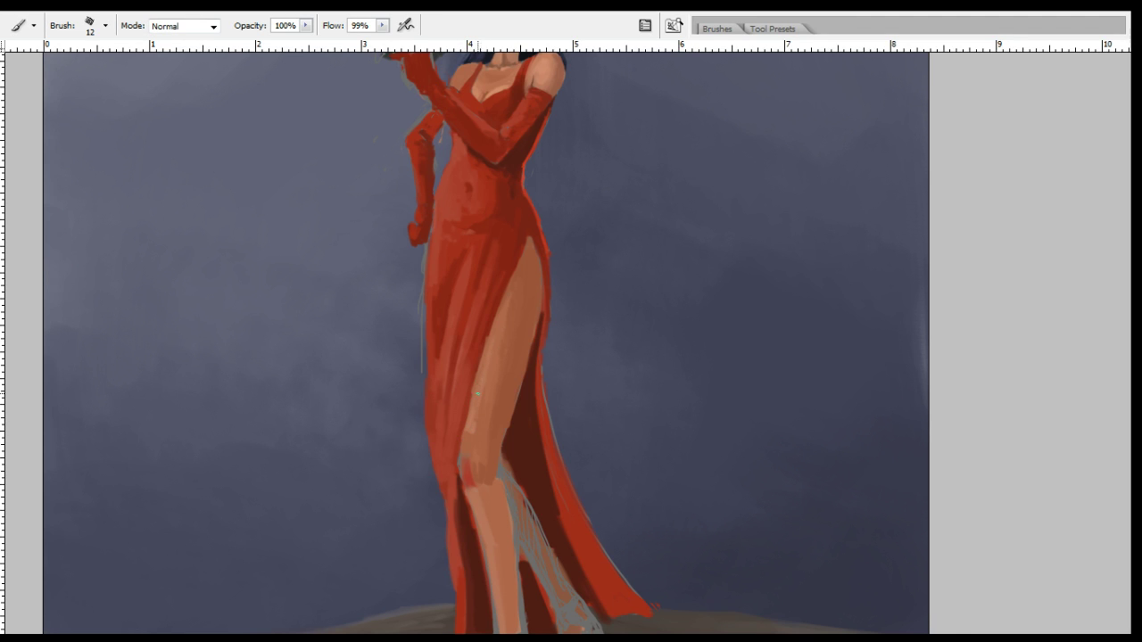
key("r")
key("b")
left_click(500, 337, "alt")
left_click(498, 321, "alt")
left_click_drag(480, 456, 484, 422)
left_click(467, 403, "alt")
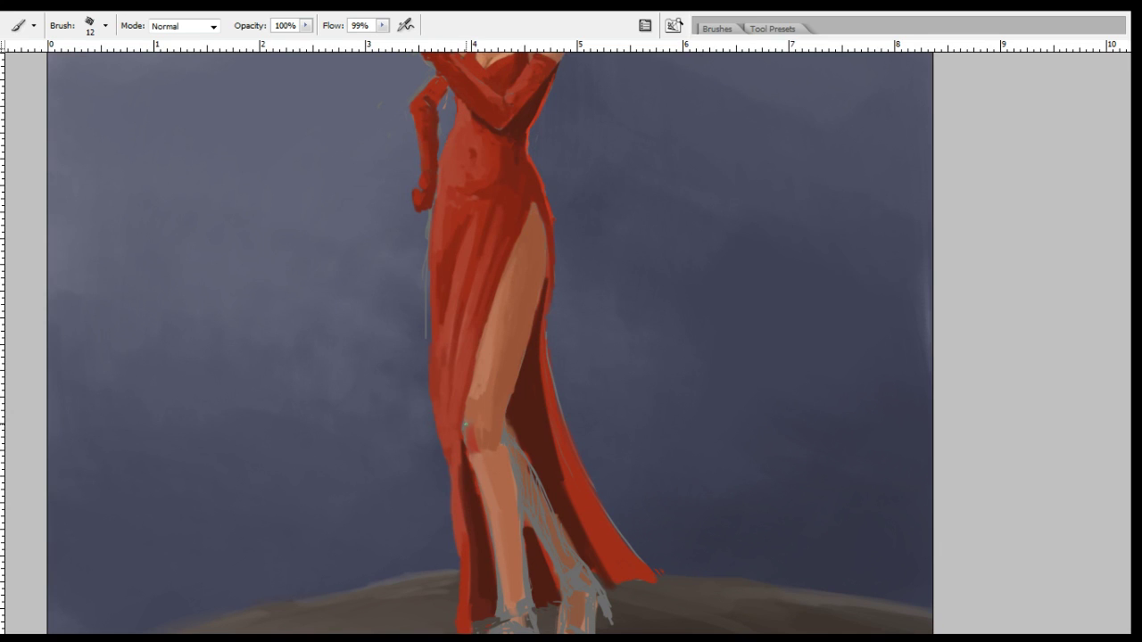
Paint a reddish shadow from the knee down the shin's left edge with the size 12 brush.
key("u")
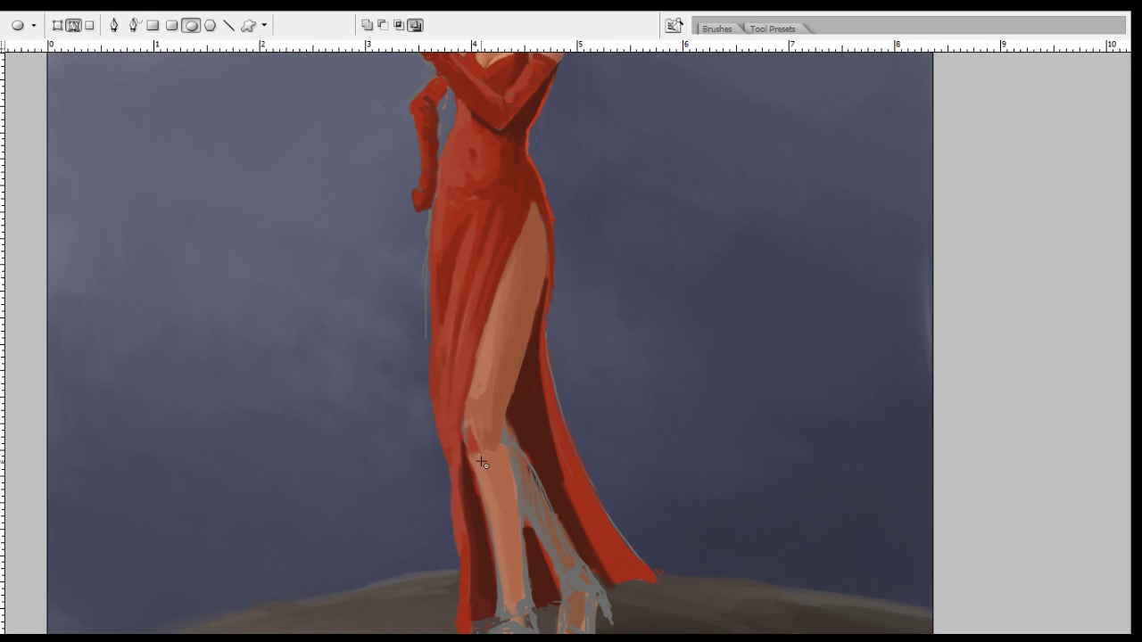
key("i")
key("b")
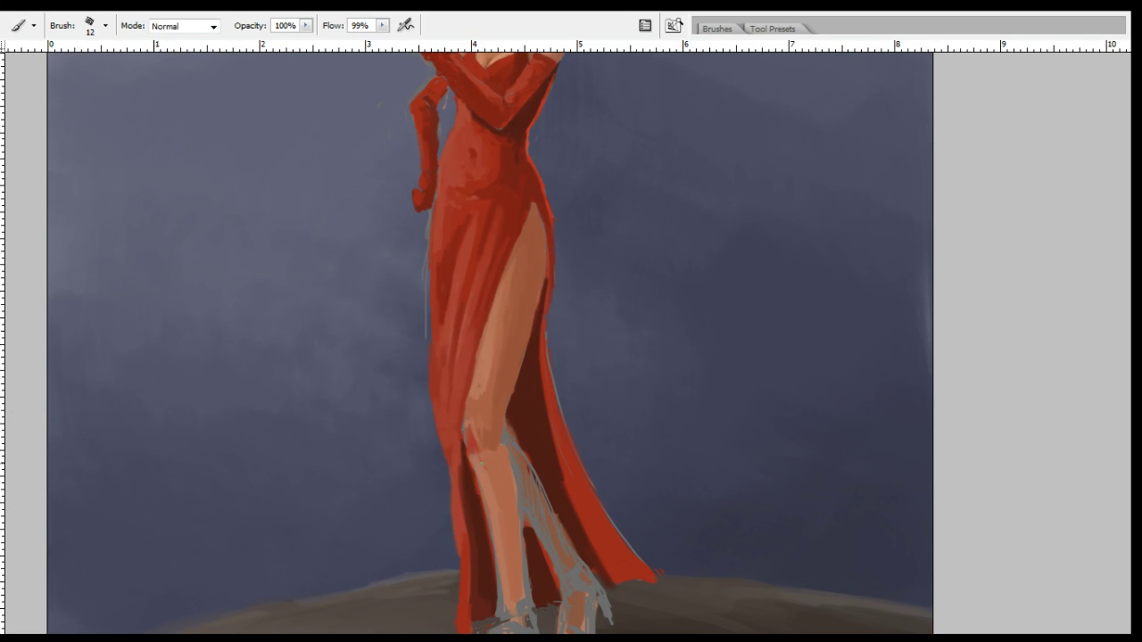
left_click(486, 456, "alt")
left_click_drag(474, 458, 489, 481)
left_click(492, 462, "alt")
Blend the kneecap's red and skin tones with colours sampled around the knee.
left_click(482, 426, "alt")
left_click(484, 423, "alt")
left_click(486, 440, "alt")
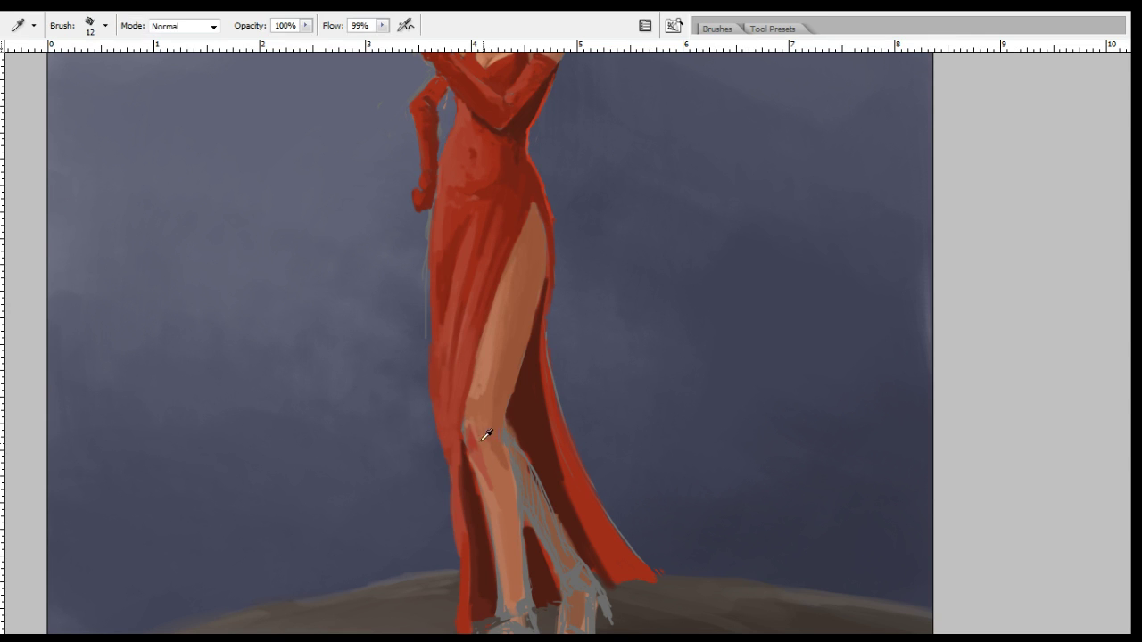
left_click_drag(486, 434, 489, 452)
left_click(477, 434, "alt")
left_click(530, 402)
key("o")
key("i")
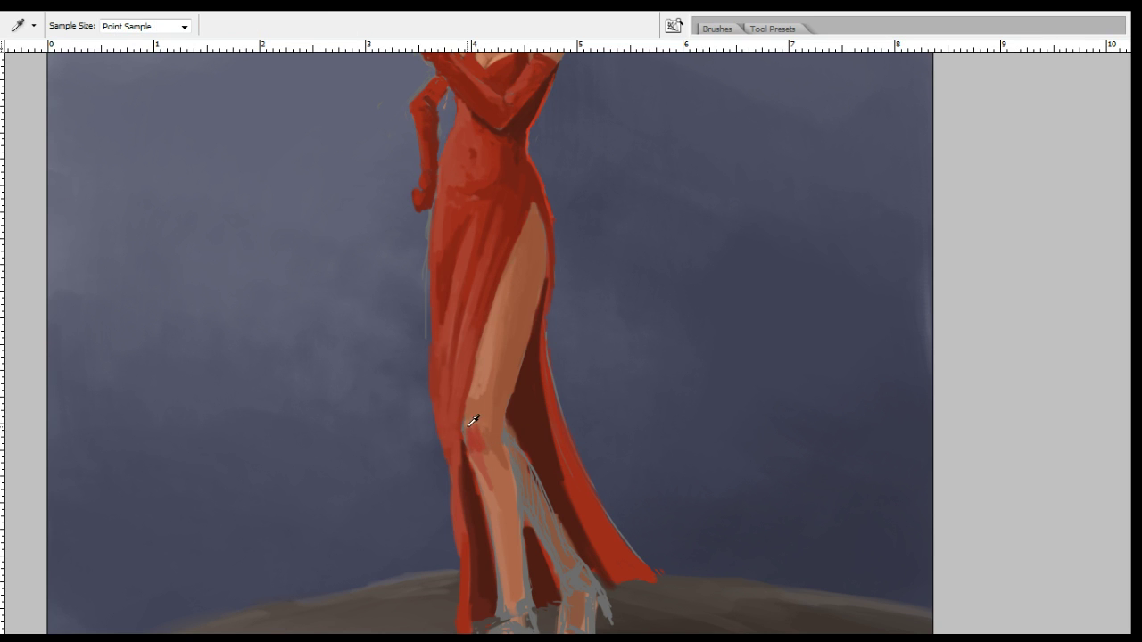
key("b")
Paint lighter red strokes on the dress's trailing right panel with a size 21 brush.
left_click_drag(482, 483, 461, 411)
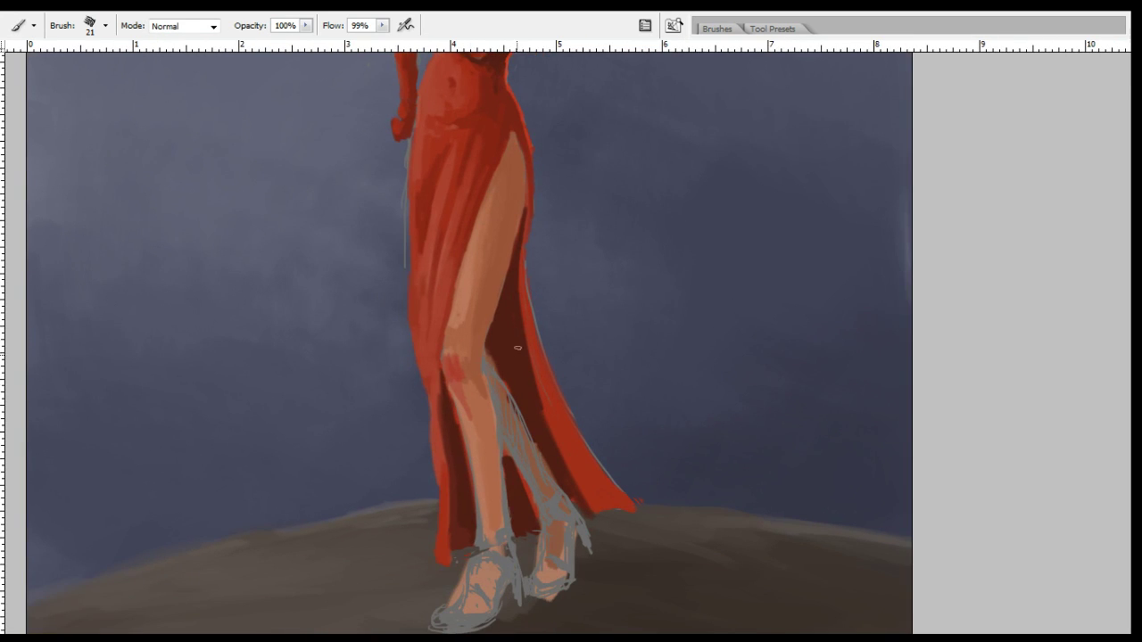
left_click(550, 410, "alt")
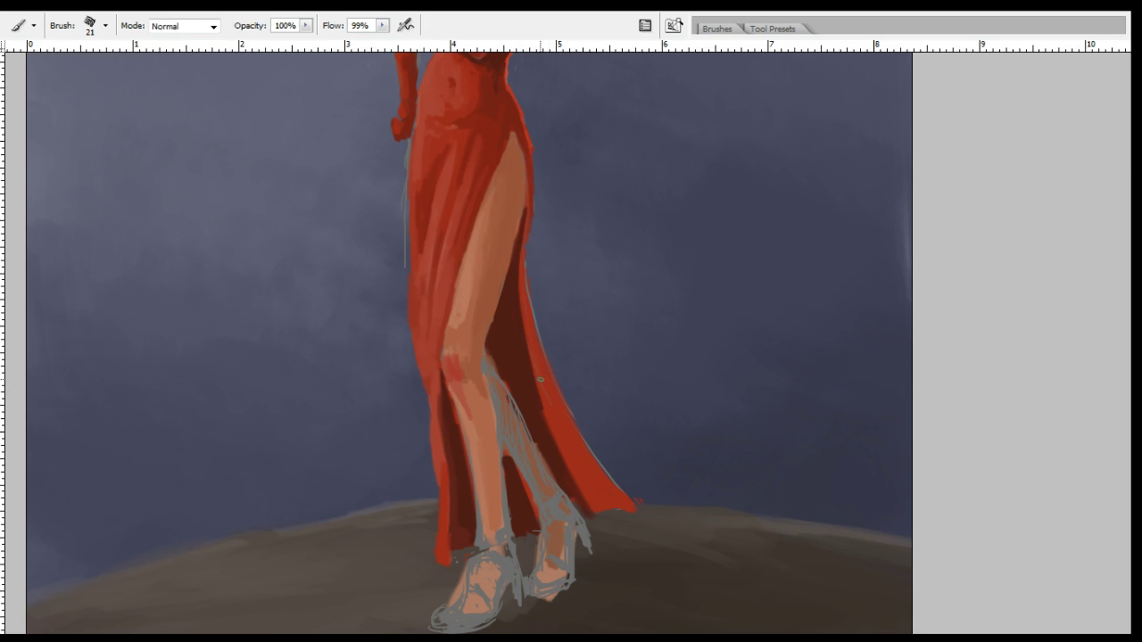
left_click(563, 418, "alt")
left_click(969, 217)
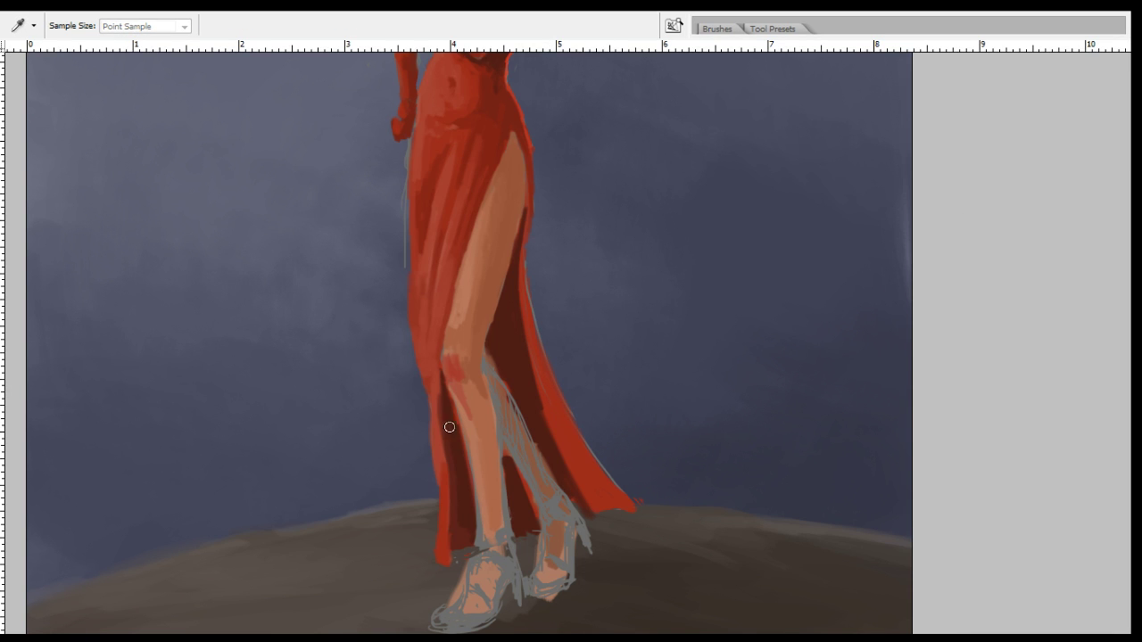
key("b")
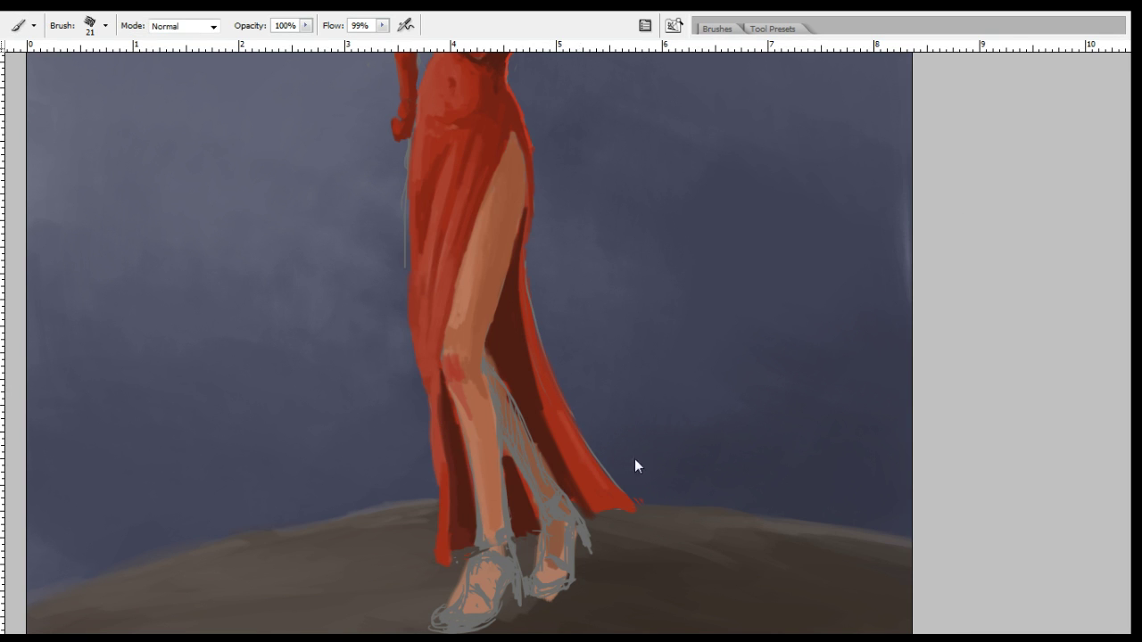
key("bracketleft")
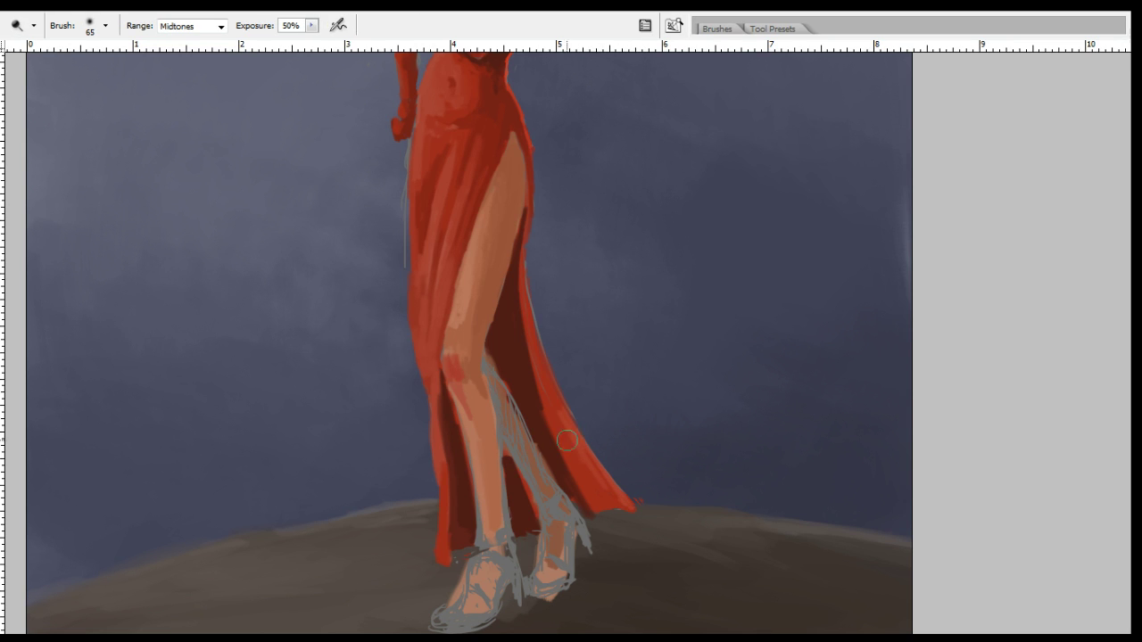
Paint dark red along the inner edge of the dress's trailing right panel down to the hem with a size 13 brush.
key("i")
left_click(542, 411, "alt")
left_click_drag(546, 416, 593, 510)
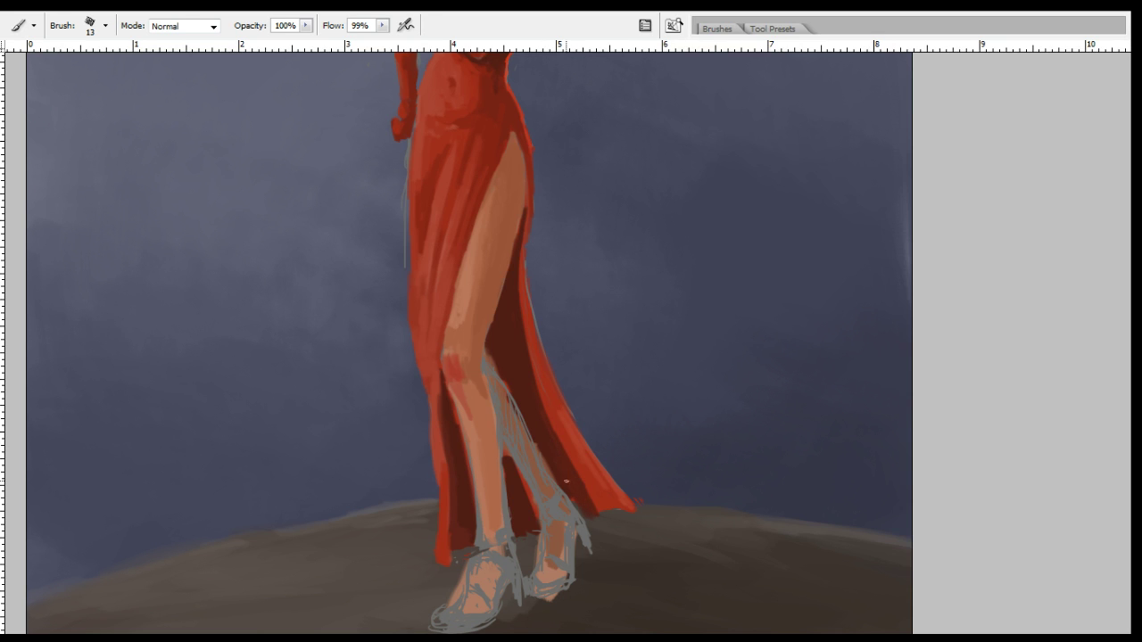
key("i")
key("b")
key("i")
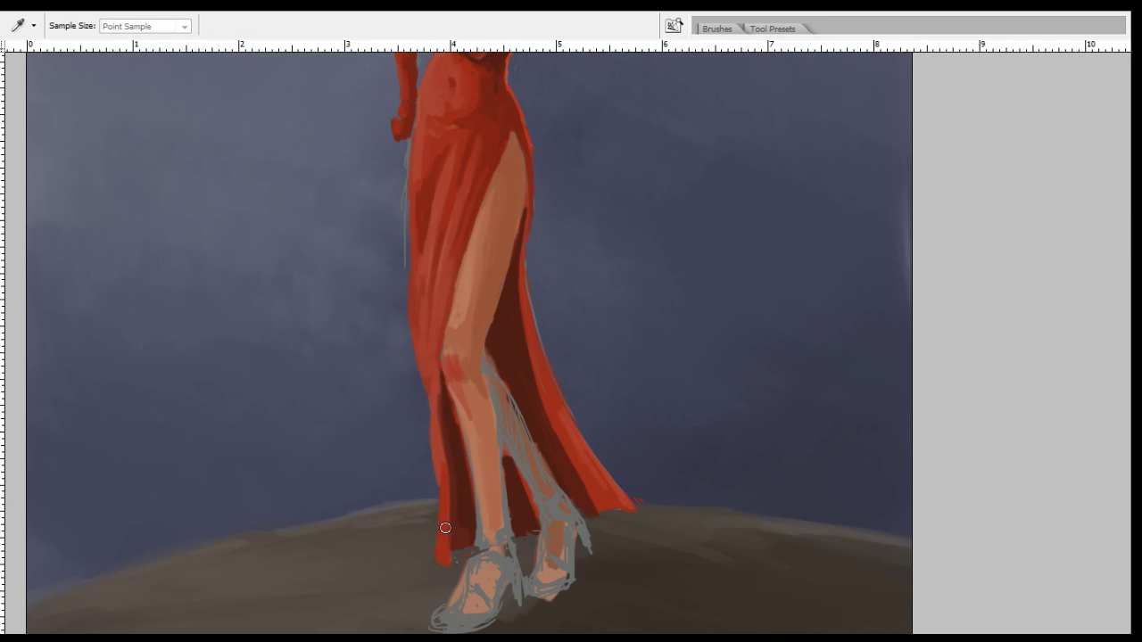
Paint a near-black red shadow on the dress's inner lining behind the thigh and knee, reducing the brush to size 11.
left_click(523, 385)
key("b")
left_click_drag(509, 365, 505, 300)
key("bracketleft")
key("bracketleft")
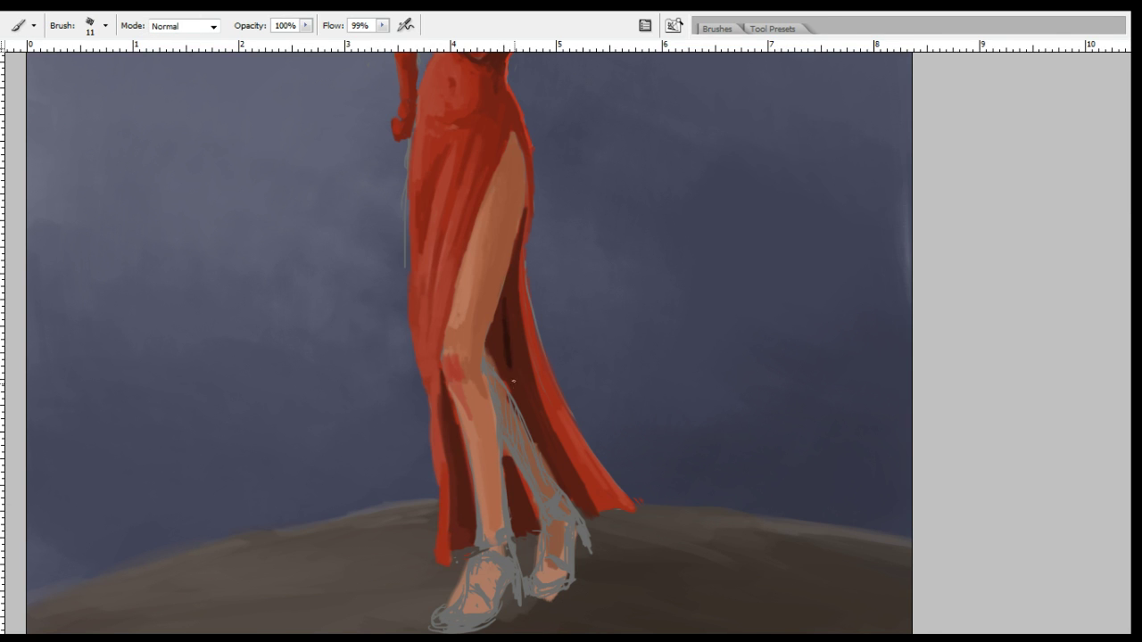
mouse_move(487, 342)
left_mouse_down()
mouse_move(507, 382)
mouse_move(499, 325)
mouse_move(489, 335)
mouse_move(499, 359)
mouse_move(488, 348)
mouse_move(496, 362)
left_mouse_up()
key("ctrl+z")
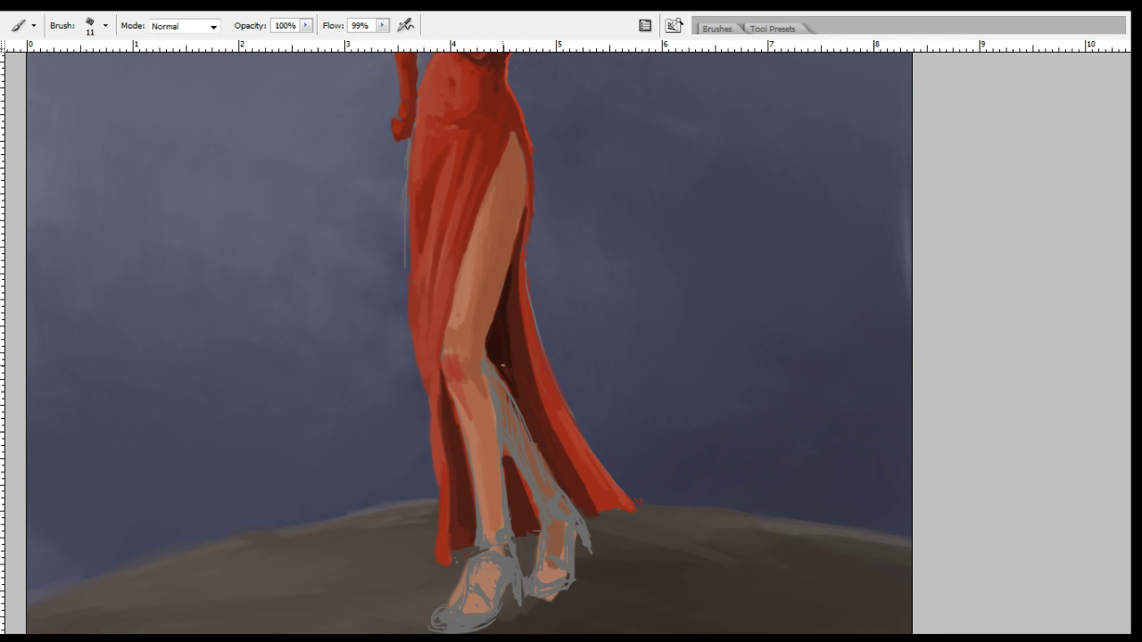
Extend the dark lining shadow down along the trailing panel towards the hem with colours sampled from the lining.
key("r")
key("b")
left_click(511, 348, "alt")
left_click(521, 350, "alt")
mouse_move(525, 375)
left_mouse_down()
mouse_move(539, 443)
mouse_move(521, 402)
mouse_move(529, 432)
mouse_move(516, 376)
mouse_move(559, 466)
left_mouse_up()
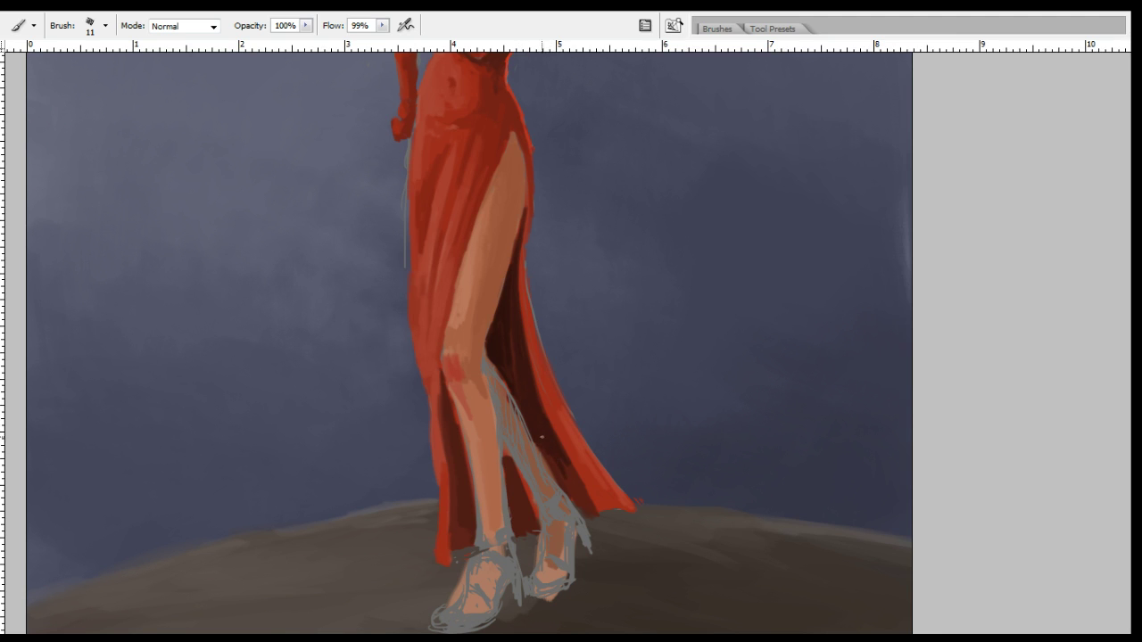
Blend the dark and mid reds of the lining behind the knee using sampled colours.
key("r")
key("i")
left_click(504, 348)
key("b")
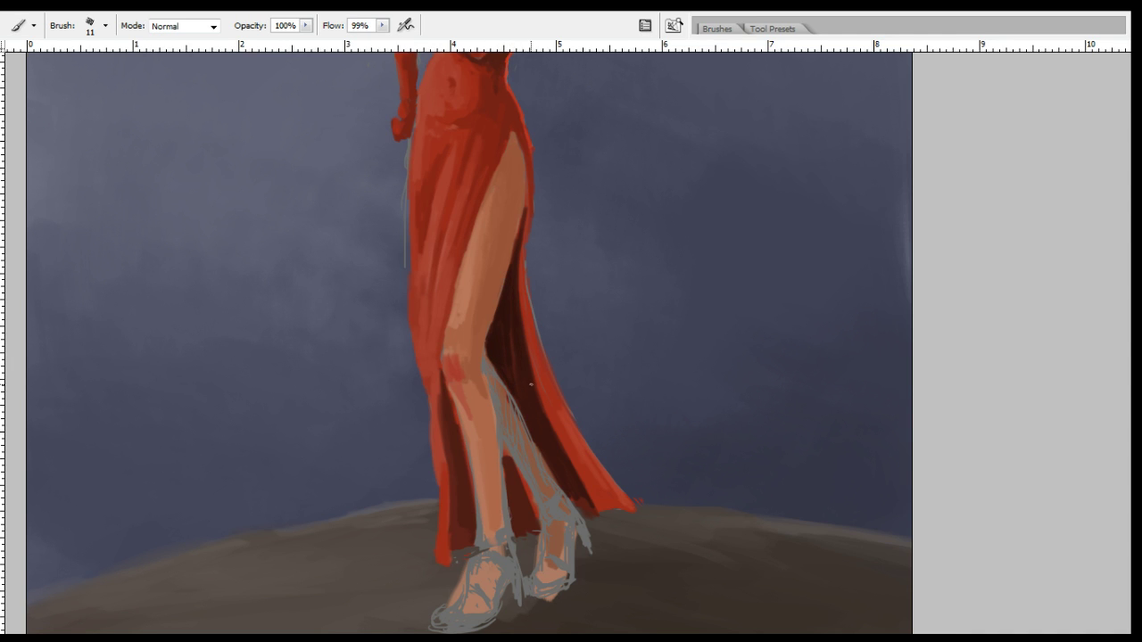
left_click(516, 361, "alt")
left_click_drag(520, 382, 528, 400)
left_click(526, 366, "alt")
Paint red strokes along the skirt's left side beside the thigh with a size 15 brush.
left_click_drag(441, 272, 462, 364)
key("i")
key("o")
key("i")
key("b")
key("[")
key("[")
key("[")
key("[")
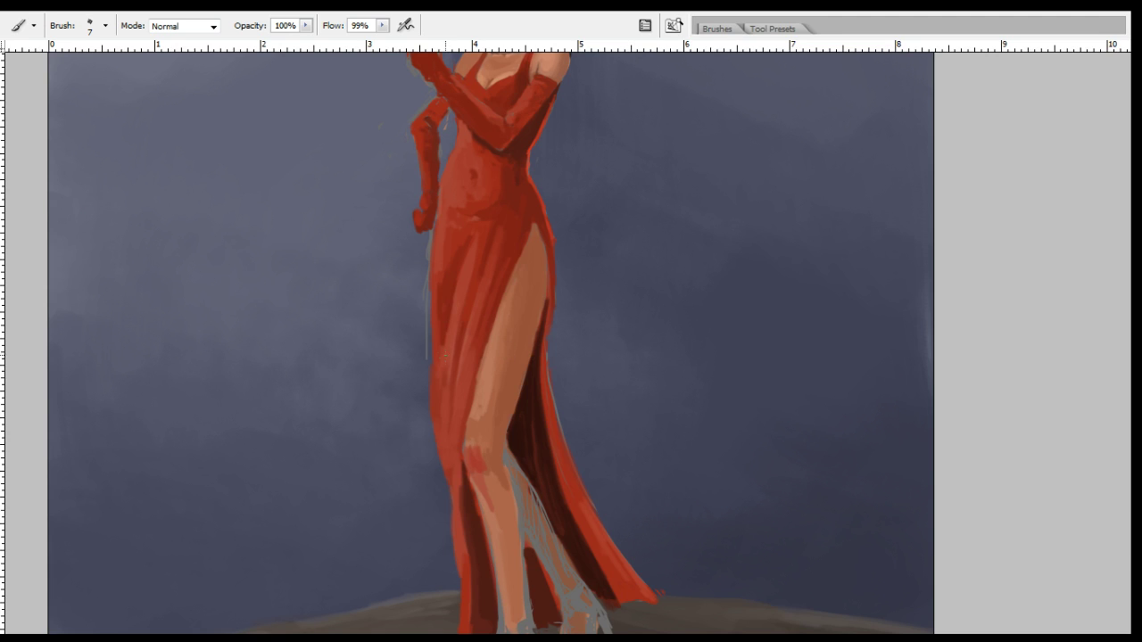
key("]")
key("]")
key("]")
key("]")
left_click_drag(438, 360, 435, 318)
left_click(434, 315, "alt")
left_click(443, 360, "alt")
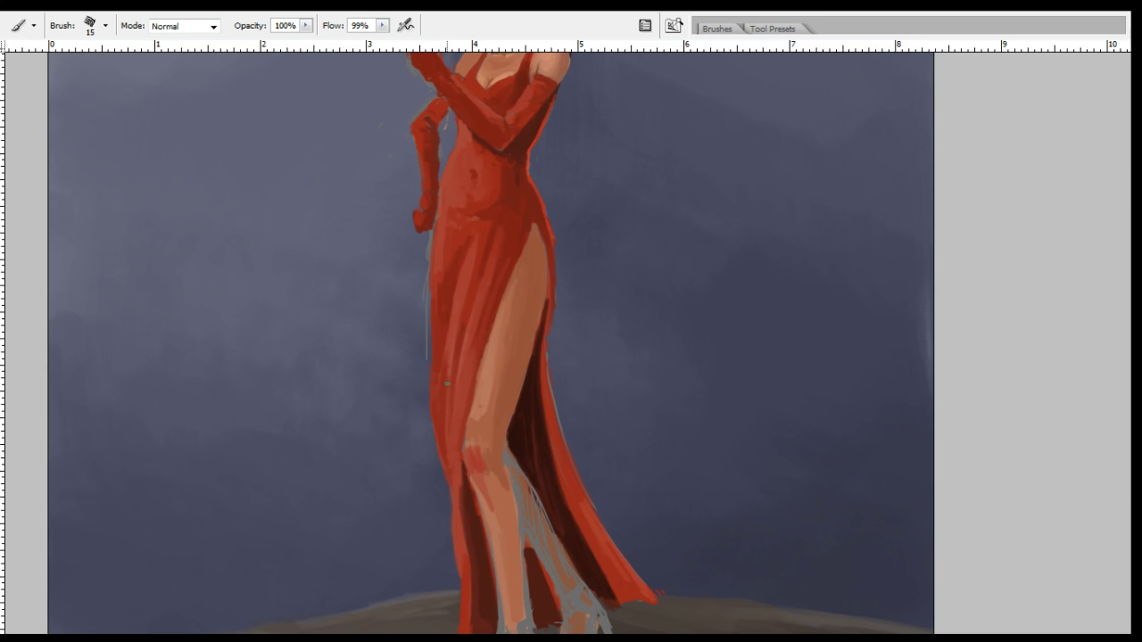
Refine the skirt's left edge near the knee and its folds beside the thigh with sampled reds.
mouse_move(451, 467)
left_mouse_down()
mouse_move(455, 495)
mouse_move(457, 466)
left_mouse_up()
left_click(457, 440, "alt")
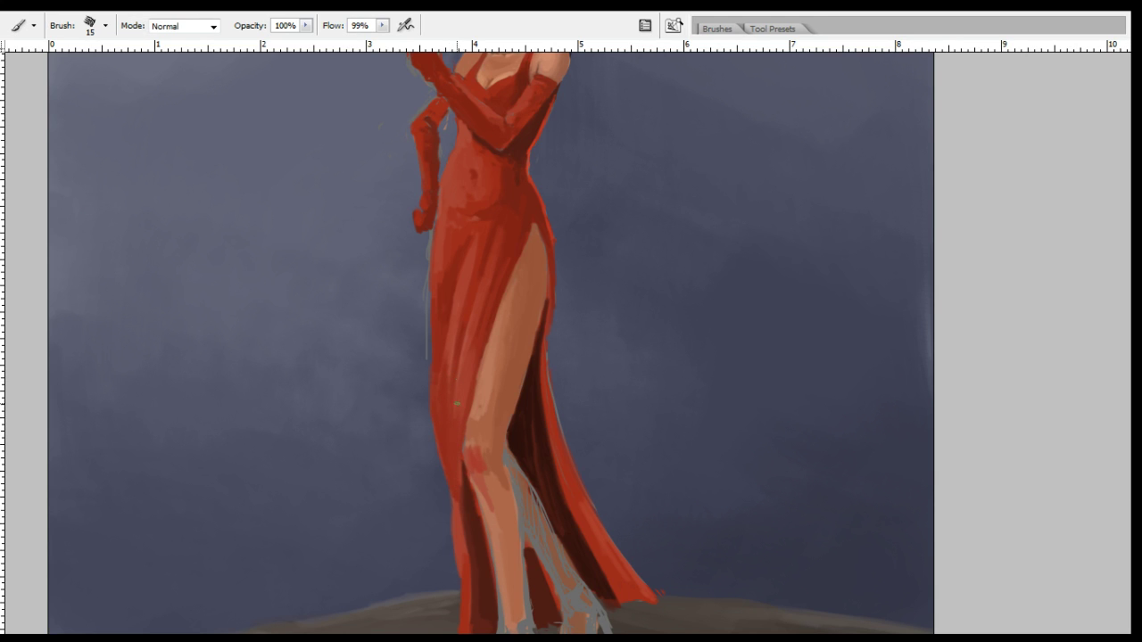
left_click(461, 403, "alt")
left_click(489, 306, "alt")
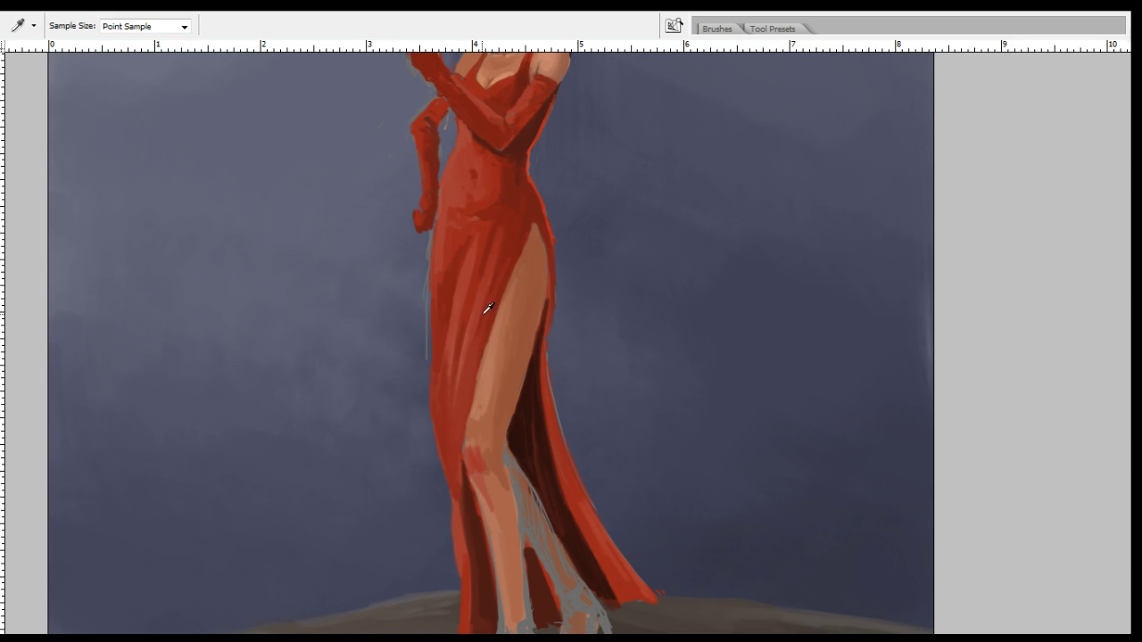
left_click(454, 364, "alt")
left_click(452, 329, "alt")
left_click(438, 370, "alt")
left_click(449, 273, "alt")
Blend the reds along the skirt's left edge below the hip with colours sampled from the dress.
left_click_drag(451, 244, 445, 306)
key("u")
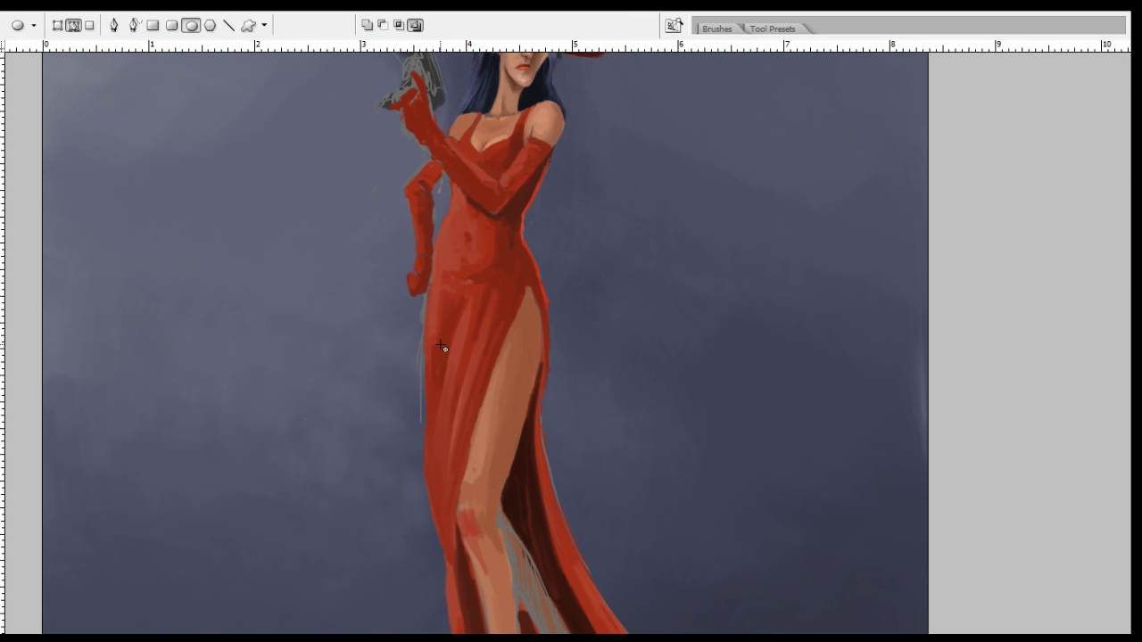
key("i")
left_click(441, 364, "alt")
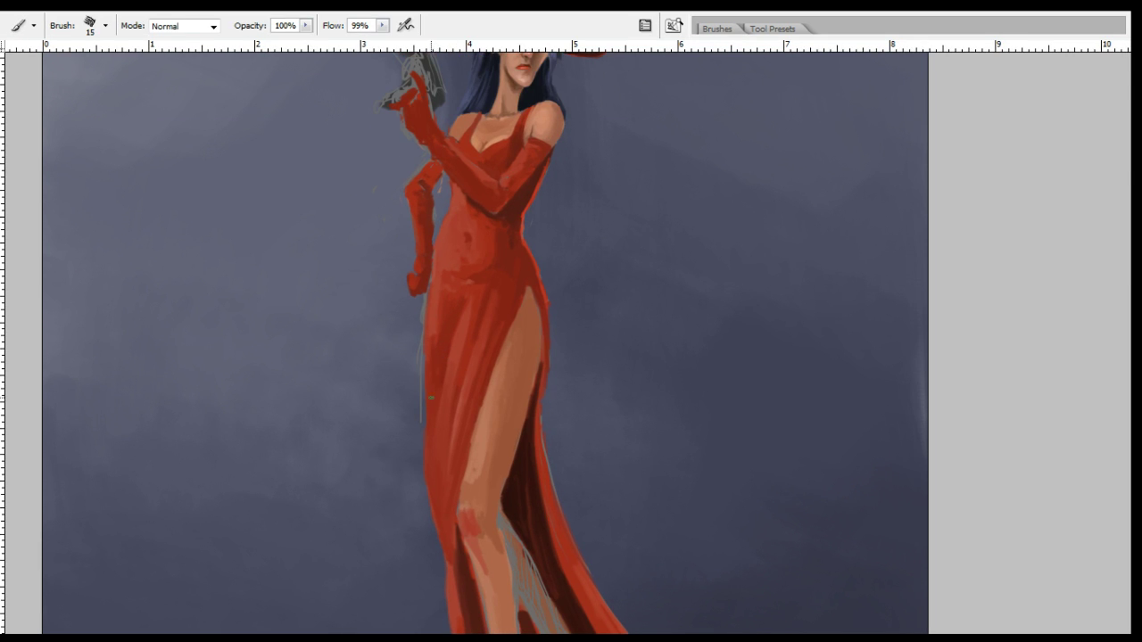
left_click(434, 321, "alt")
left_click(433, 314, "alt")
left_click(438, 300, "alt")
Erase the grey sketch line left of the skirt and repaint the skirt's left edge with a size 10 brush.
key("e")
left_click_drag(421, 339, 418, 431)
key("b")
left_click(432, 314, "alt")
left_click(438, 319, "alt")
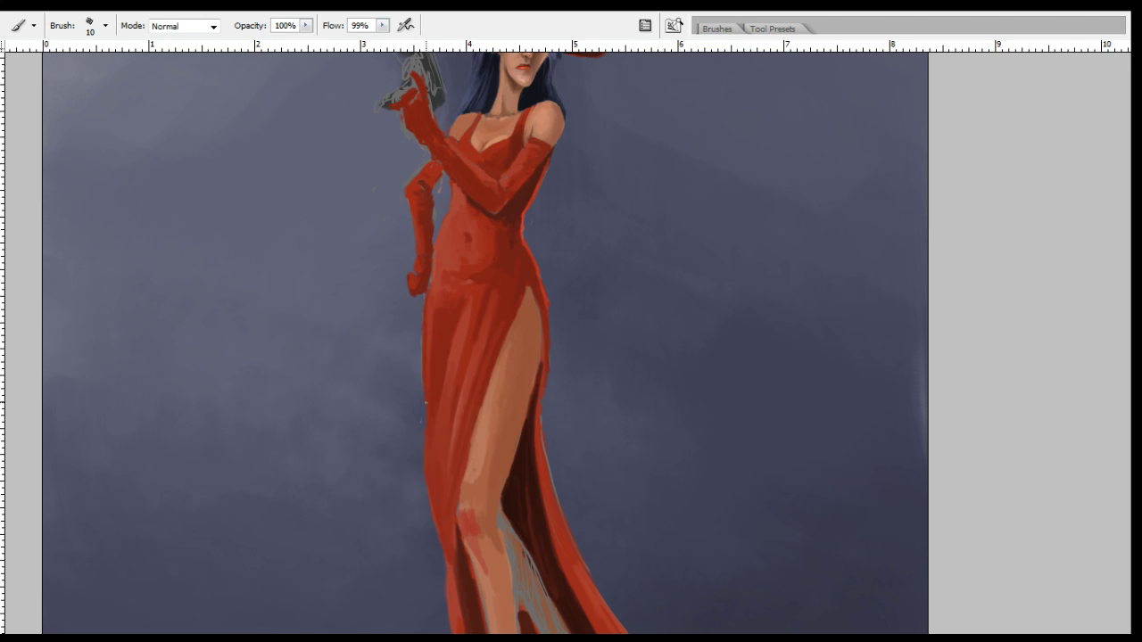
left_click(434, 301, "alt")
left_click(440, 314, "alt")
Soften the tops of the skirt folds below the belly with reds sampled from the hip area.
key("r")
key("b")
left_click(473, 289, "alt")
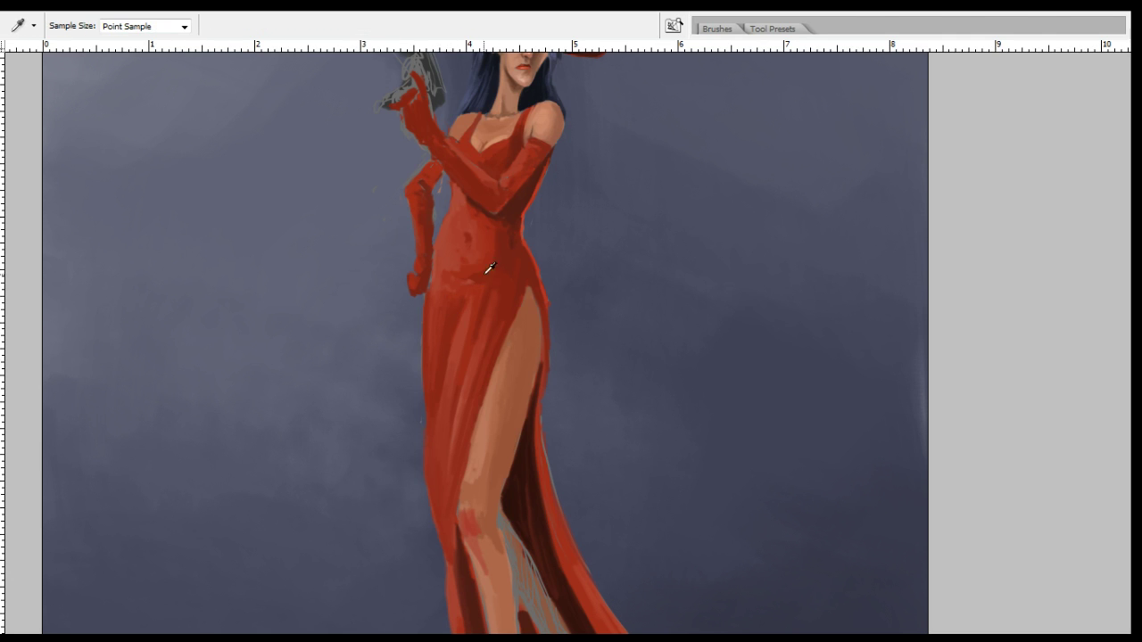
left_click(472, 341, "alt")
left_click(483, 287, "alt")
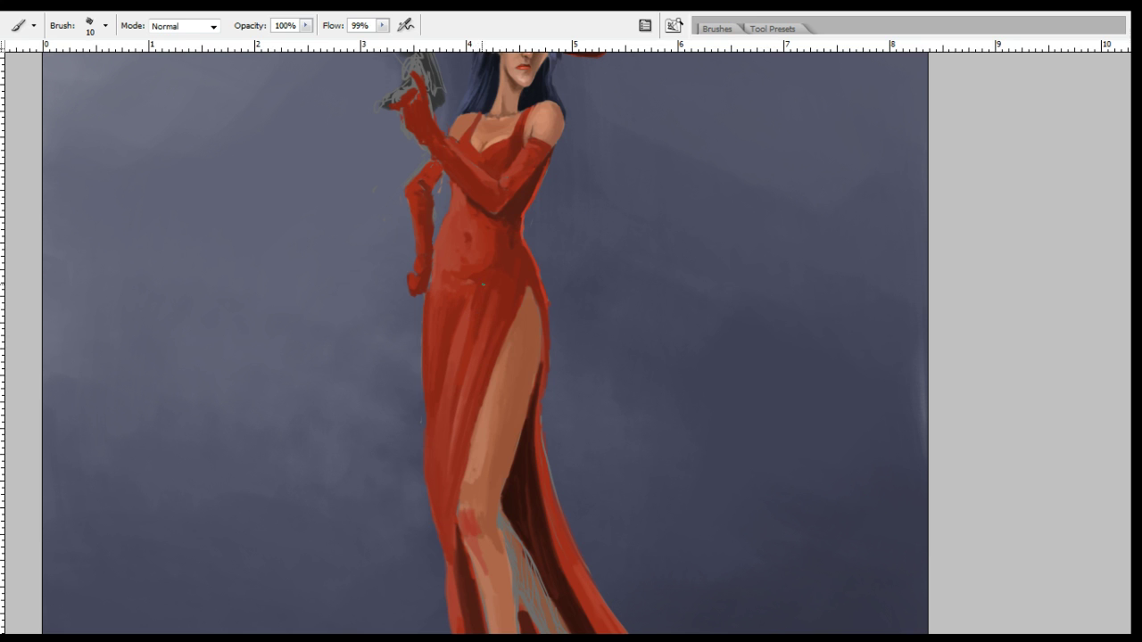
left_click(475, 301, "alt")
key("i")
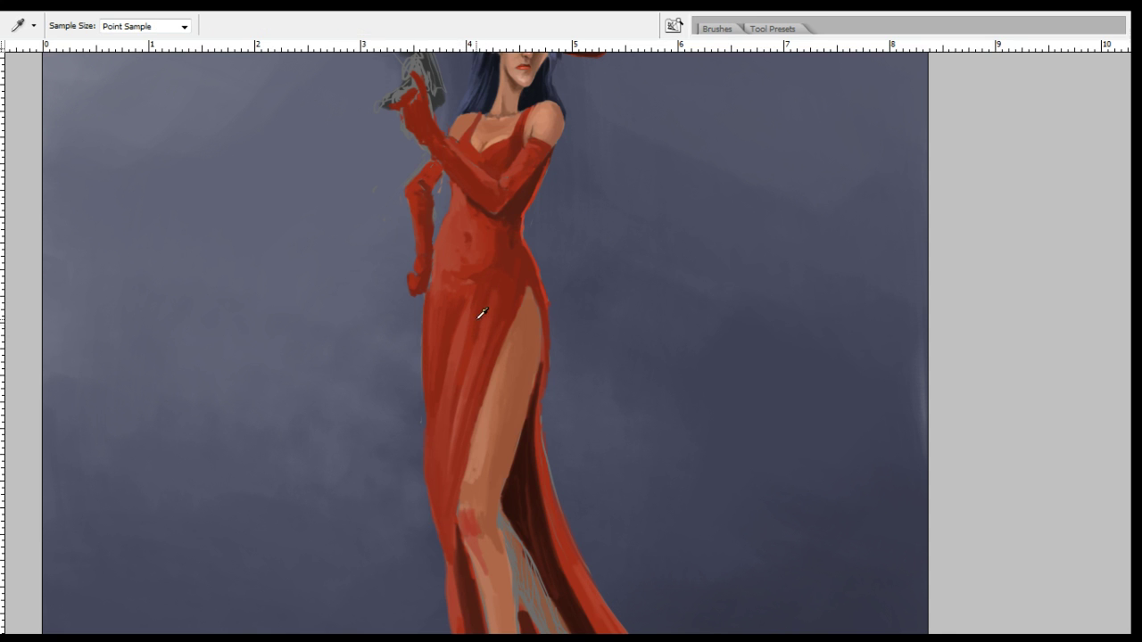
Paint darker red strokes on the skirt's lower left side beside the knee.
left_click_drag(490, 419, 503, 286)
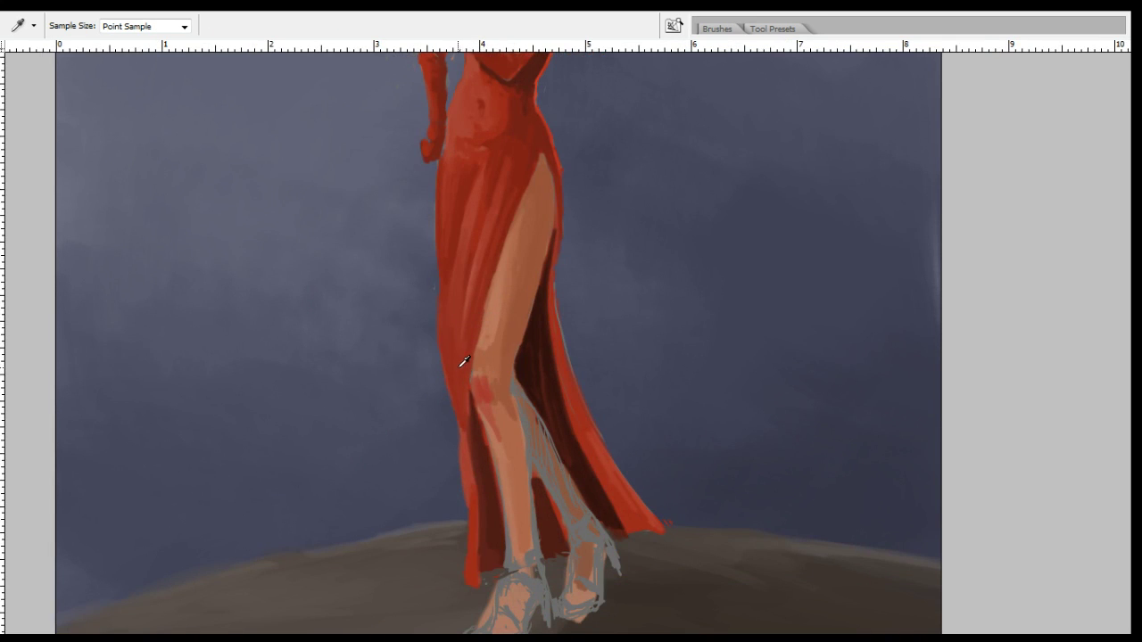
left_click(454, 393, "alt")
key("b")
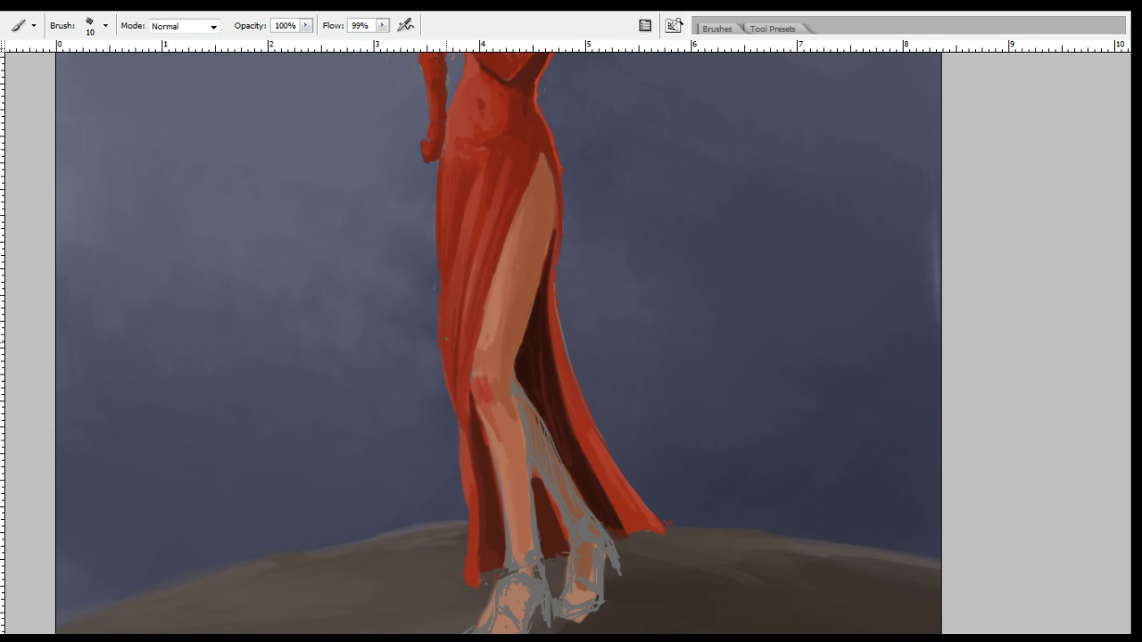
left_click(452, 357, "alt")
key("r")
key("b")
left_click(462, 367, "alt")
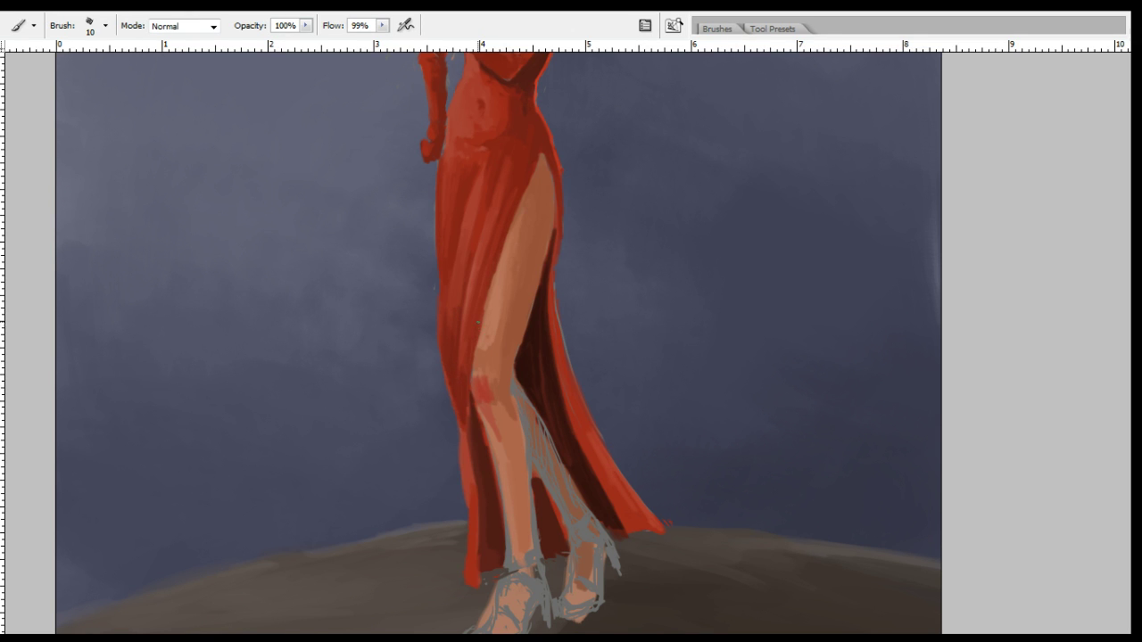
Blend the skirt folds between the left edge and the thigh with sampled light and dark reds.
key("r")
key("b")
left_click(469, 403, "alt")
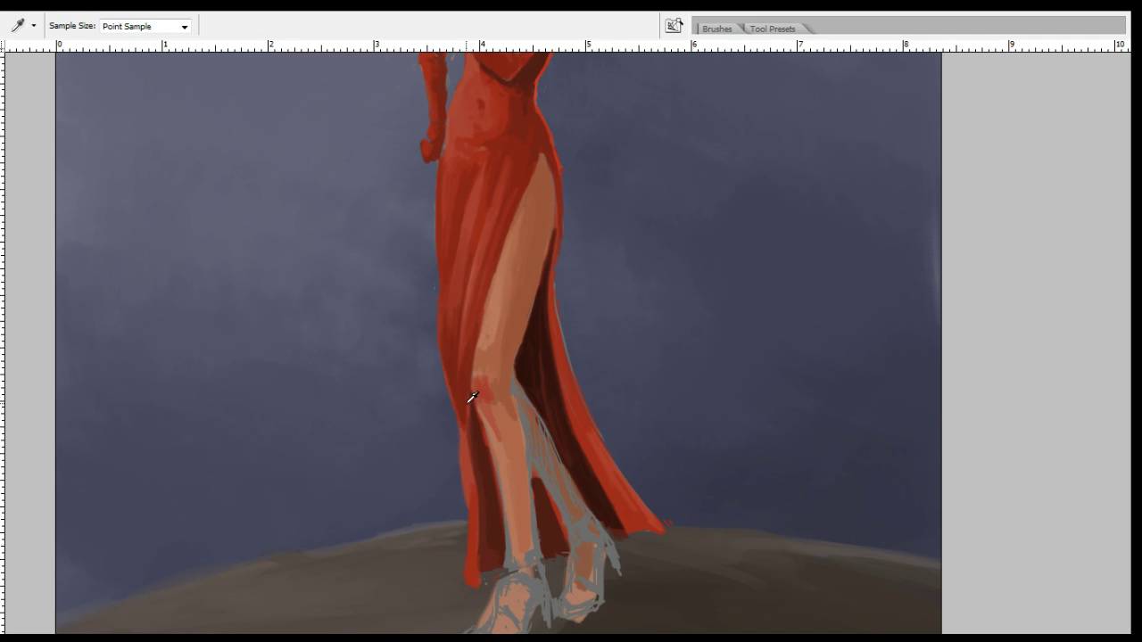
left_click(459, 311, "alt")
left_click(447, 328, "alt")
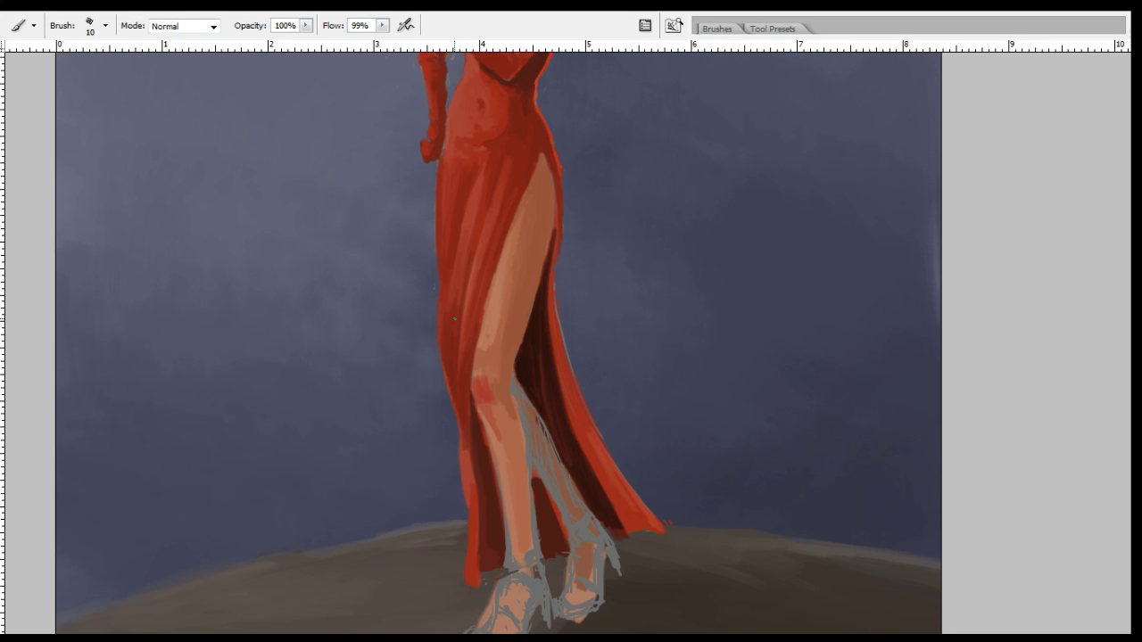
key("r")
key("b")
left_click(462, 283, "alt")
Paint darker red over the skirt's upper left at the hip with the size 10 brush.
left_click_drag(589, 271, 595, 369)
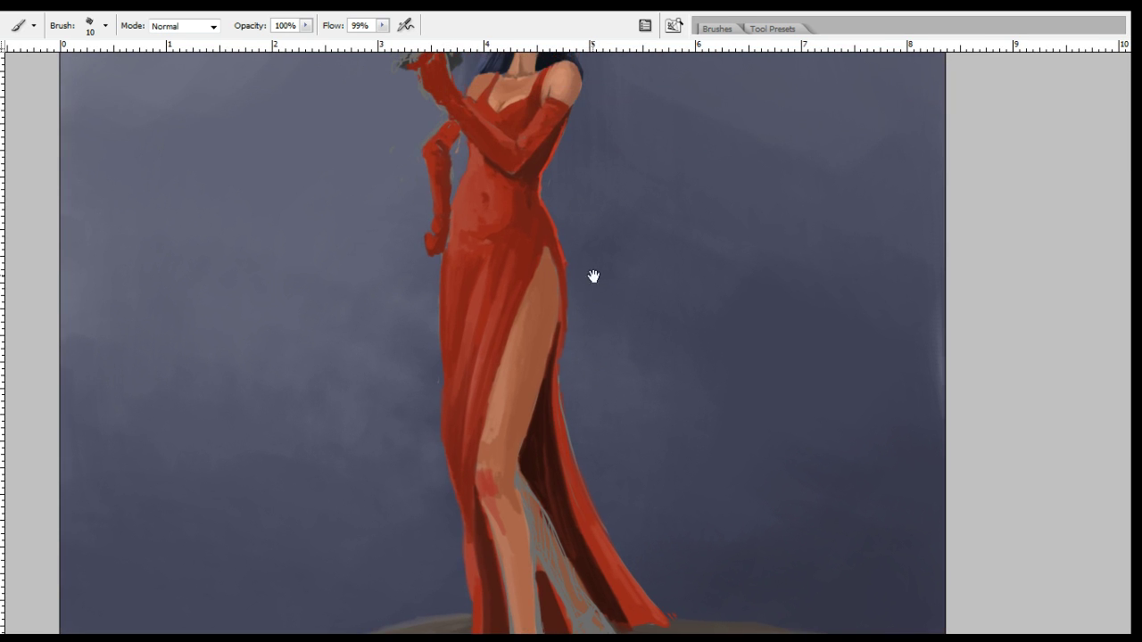
key("i")
key("o")
key("i")
key("b")
key("i")
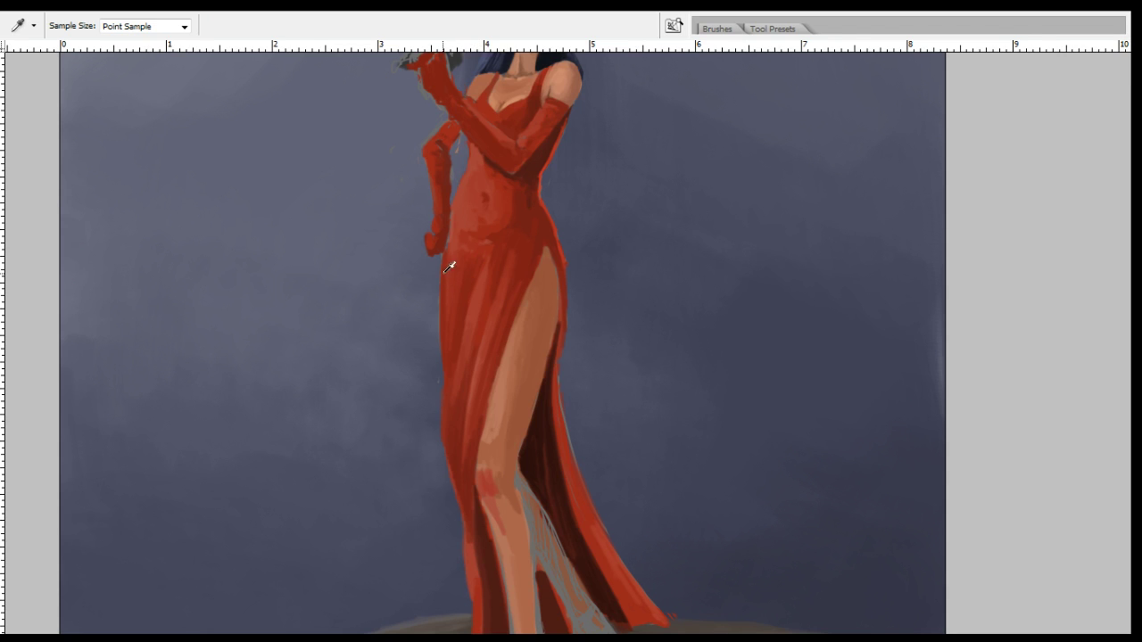
key("b")
left_click_drag(454, 247, 461, 265)
key("r")
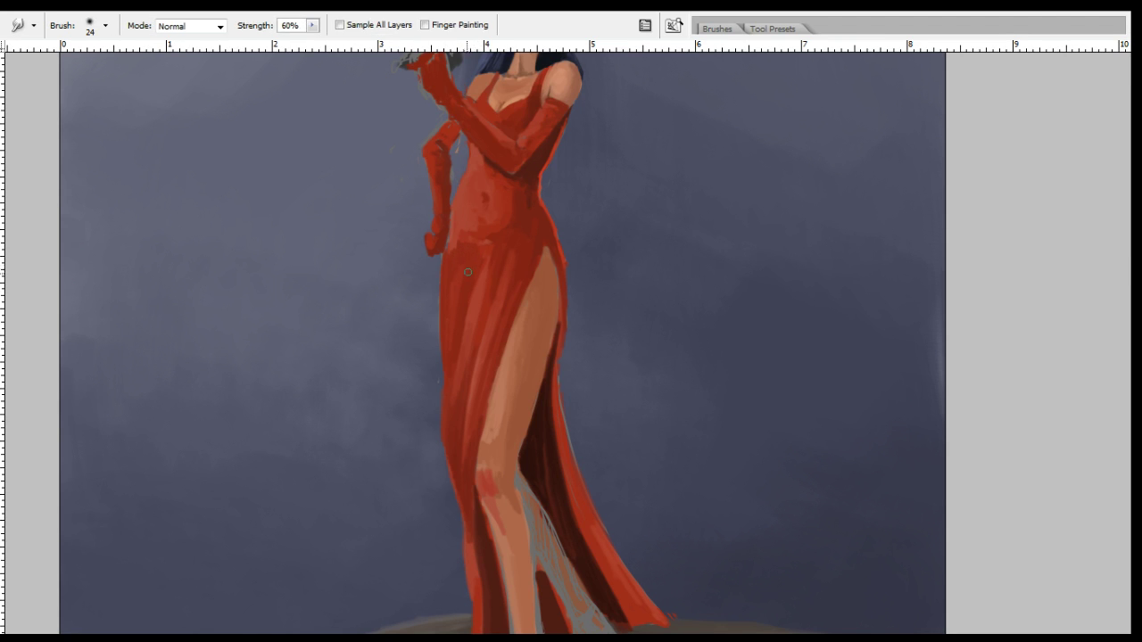
key("i")
key("b")
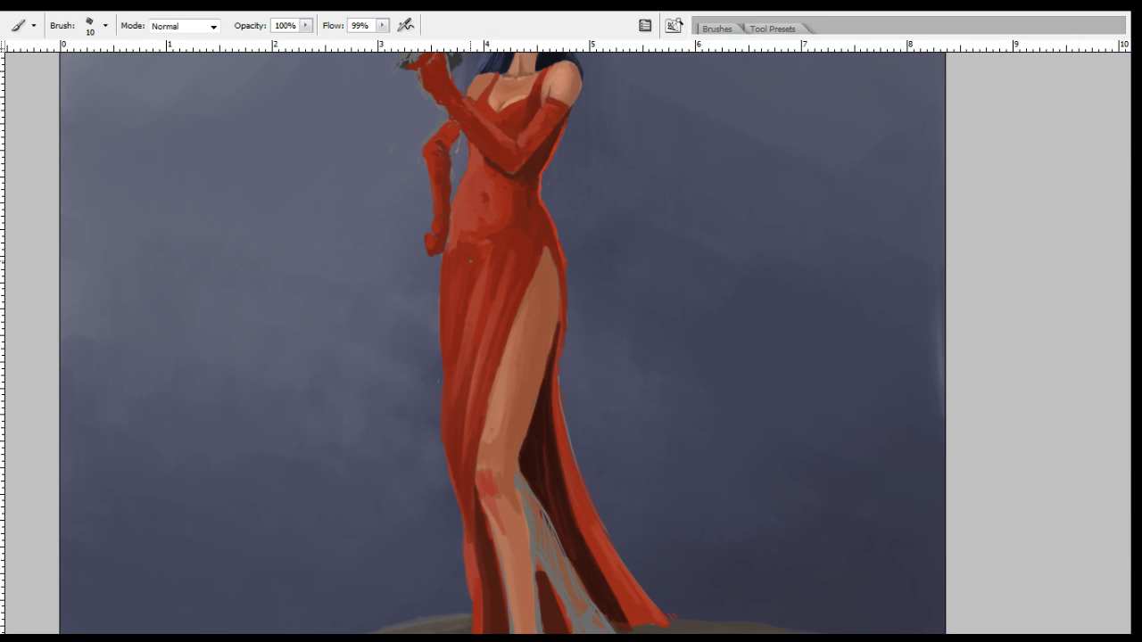
Tone down the light folds at the centre of the upper skirt with darker reds sampled from the dress.
key("i")
key("b")
left_click_drag(479, 314, 482, 271)
key("r")
key("i")
key("b")
key("i")
key("b")
left_click(480, 297, "alt")
left_click(500, 333, "alt")
left_click(493, 328, "alt")
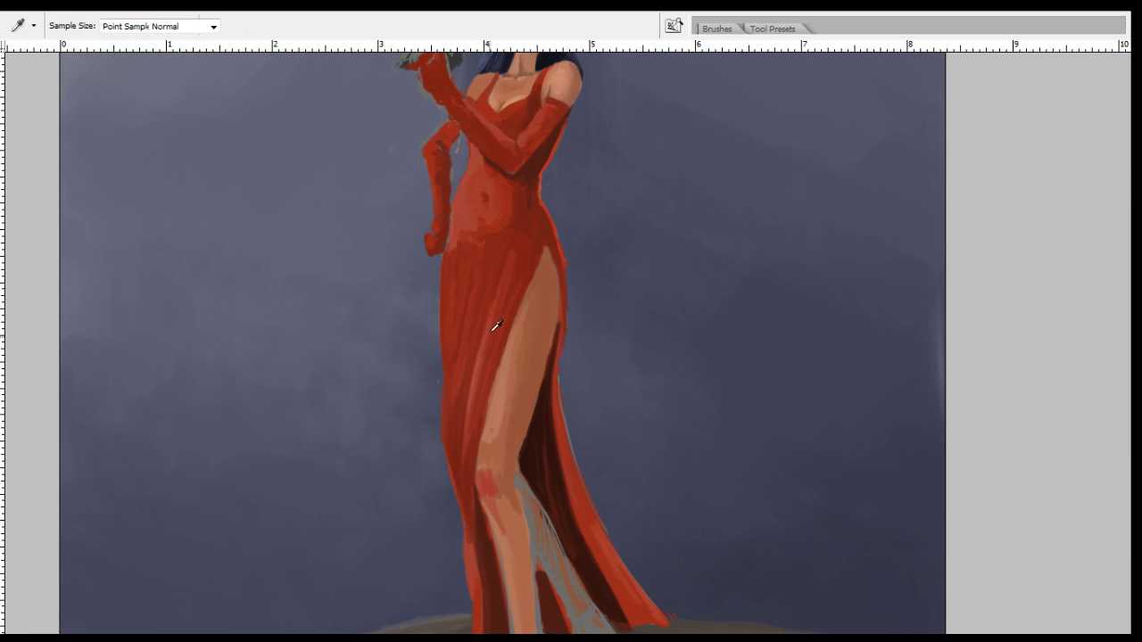
Touch up the dress's right hip edge above the slit with sampled reds and a size 12 brush.
left_click(520, 250, "alt")
left_click(544, 220, "alt")
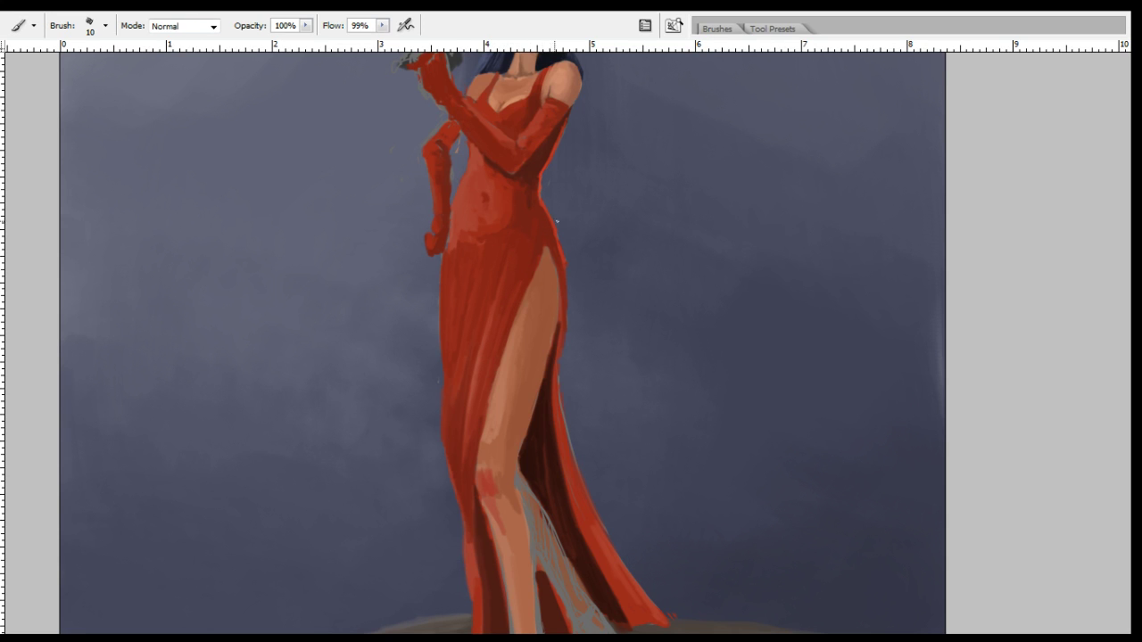
key("bracketright")
key("bracketleft")
Blend the dress's waist and lower belly into the hip with reds sampled around the torso.
scroll(727, 294, "up", 5)
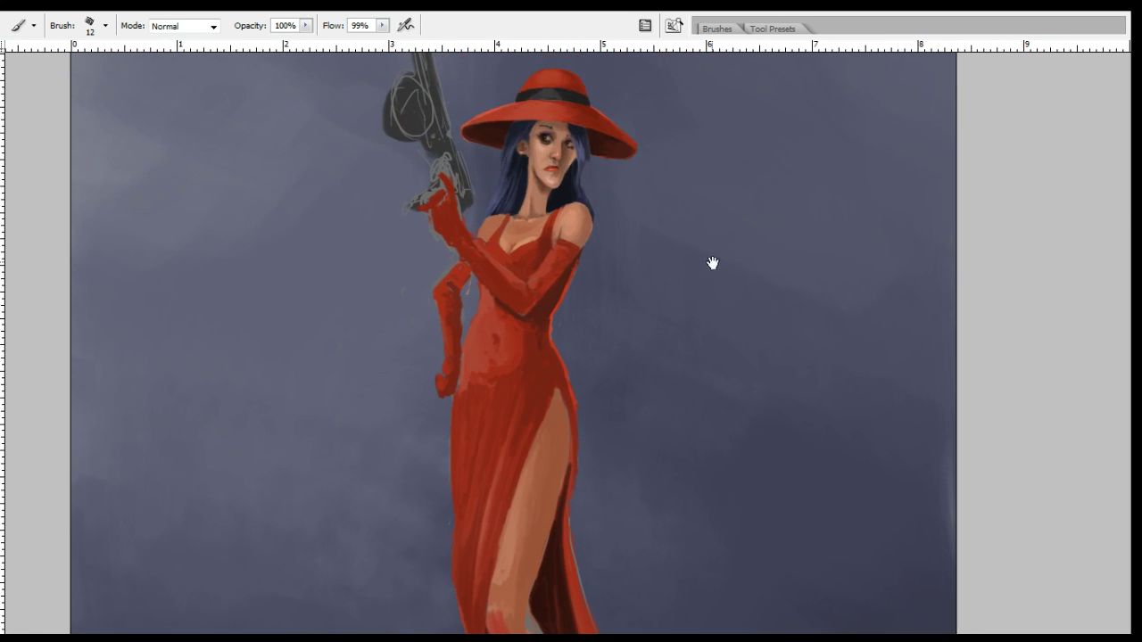
key("i")
key("b")
left_click(515, 363, "alt")
key("r")
key("b")
left_click(528, 332, "alt")
left_click(489, 373, "alt")
left_click(466, 387, "alt")
Paint long fold strokes down the skirt's left side towards the knee with sampled reds.
left_click_drag(568, 446, 530, 254)
left_click(434, 357, "alt")
left_click(439, 313, "alt")
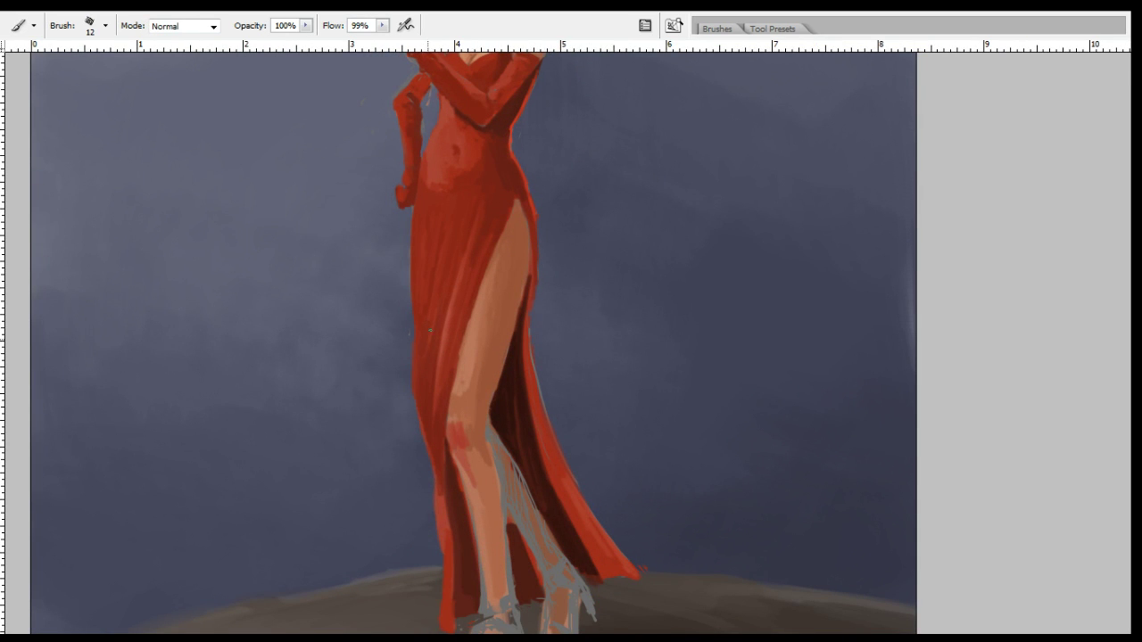
left_click_drag(464, 296, 448, 460)
left_click_drag(461, 335, 463, 474)
Repaint the belly's light patches and the navel with mid reds sampled from the dress.
left_click_drag(522, 431, 566, 405)
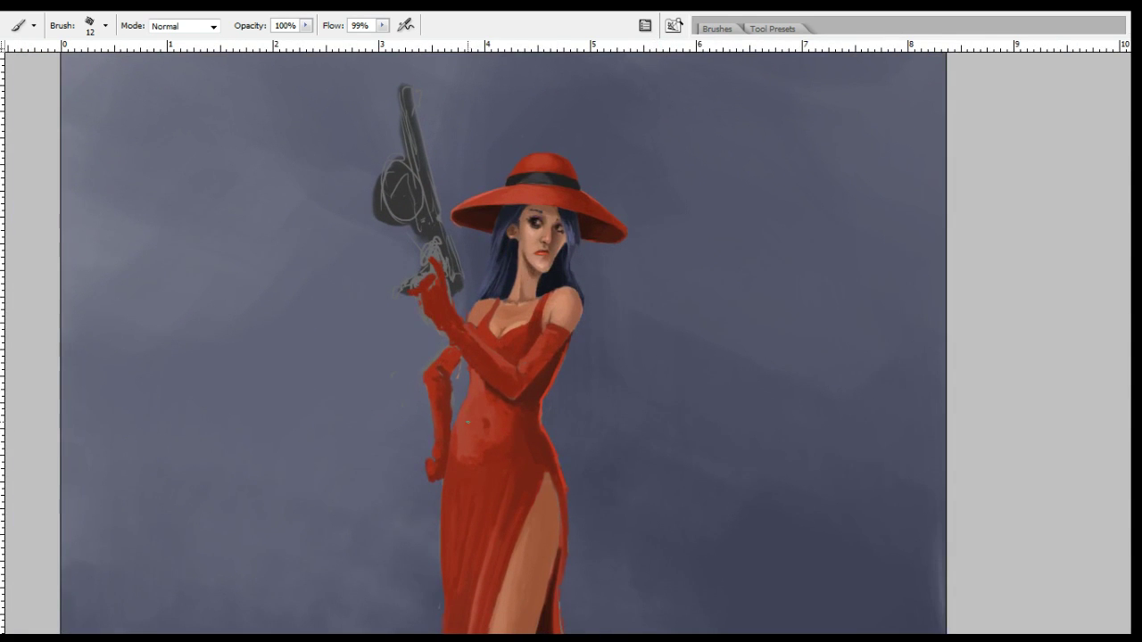
left_click(458, 435, "alt")
key("r")
key("o")
key("b")
left_click(490, 443, "alt")
left_click(497, 442, "alt")
left_click(512, 447, "alt")
left_click(509, 446, "alt")
Smooth the belly's highlight into the surrounding red with a size 15 brush.
key("r")
key("i")
key("b")
left_click(470, 432, "alt")
key("i")
key("b")
key("i")
key("b")
key("i")
key("b")
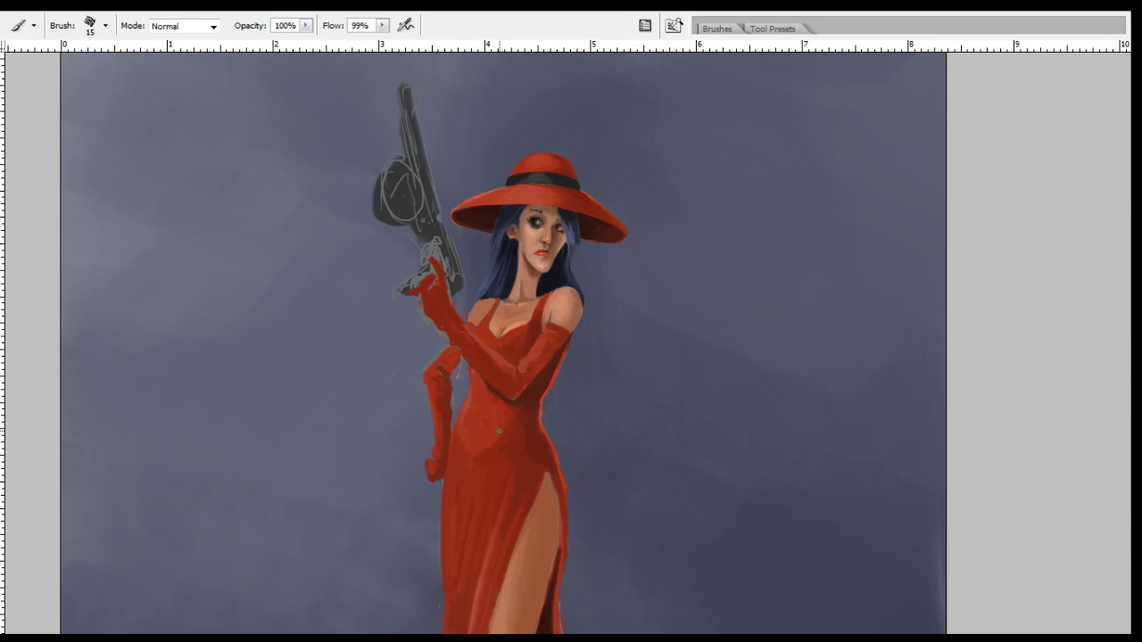
Soften the shadow edge below the belly by painting with sampled mid reds.
key("i")
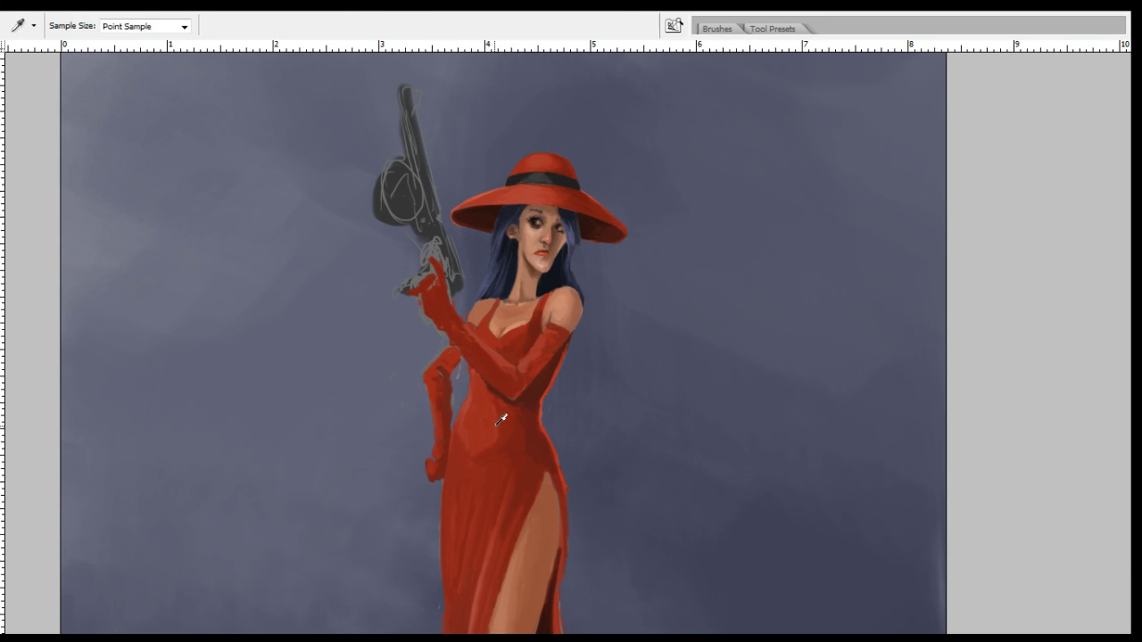
key("b")
key("i")
key("b")
key("i")
key("b")
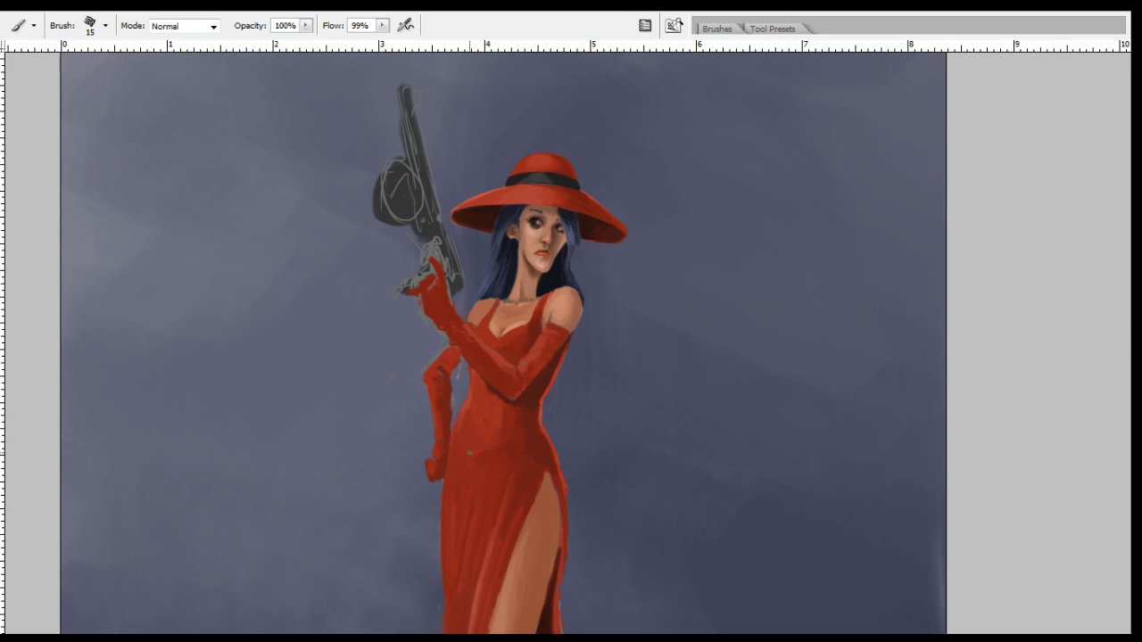
Paint over the navel and blend the belly's shading with reds sampled from the dress.
key("r")
key("i")
key("b")
scroll(599, 351, "down", 3)
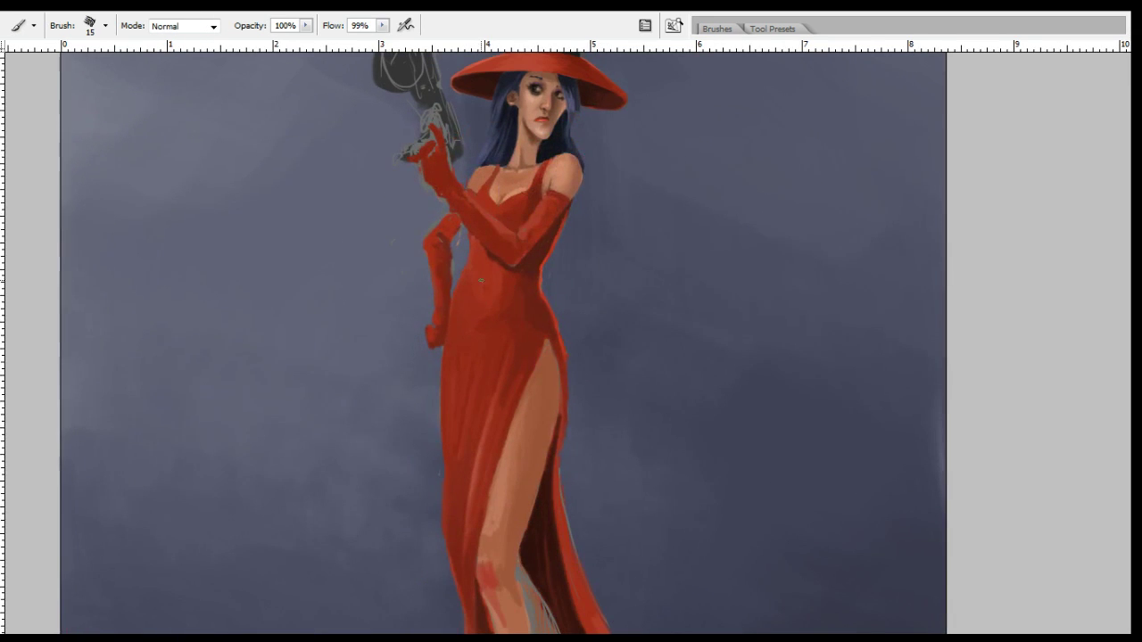
key("i")
left_click(503, 298, "alt")
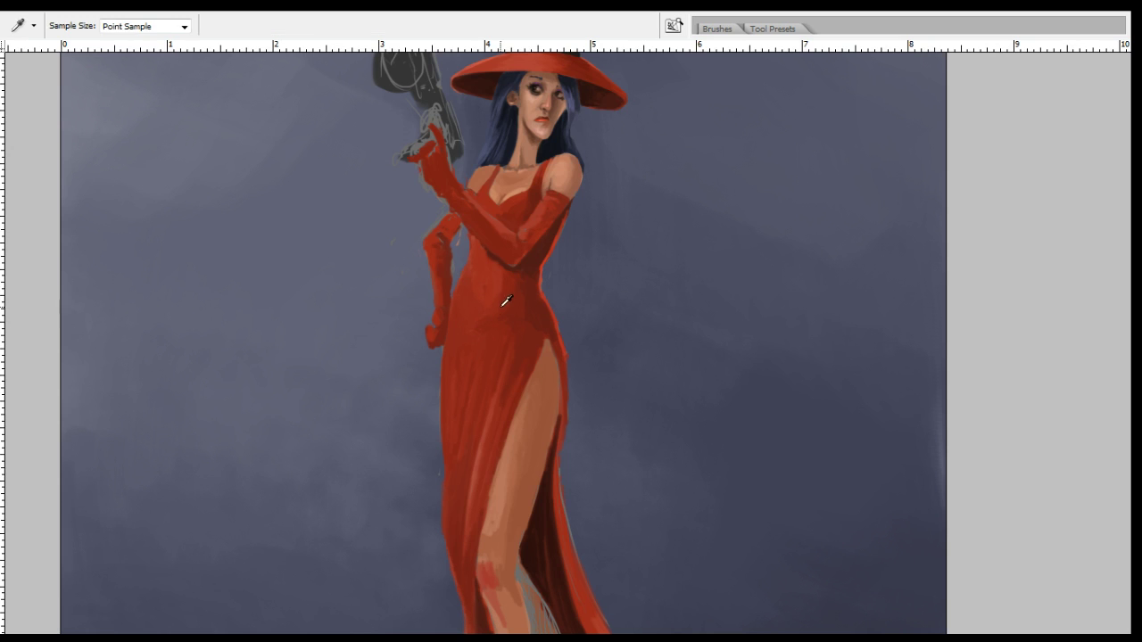
left_click(479, 328, "alt")
key("b")
key("i")
key("b")
left_click_drag(493, 285, 482, 347)
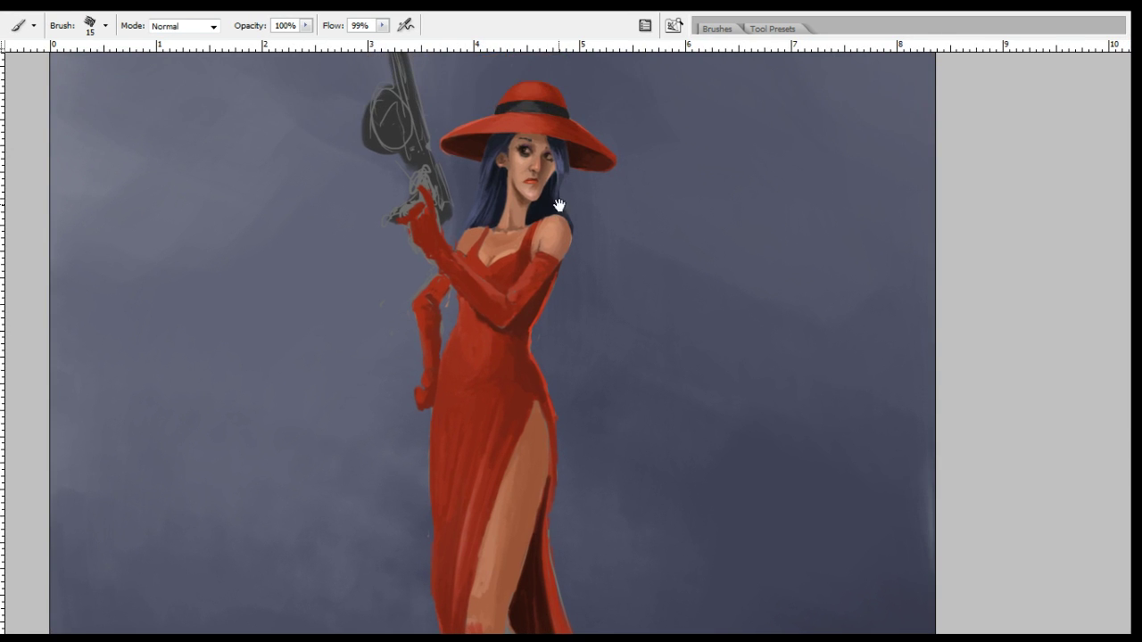
Touch up the skirt folds beside the bare thigh with a size 8 brush.
mouse_move(615, 387)
left_mouse_down()
mouse_move(552, 222)
mouse_move(566, 247)
left_mouse_up()
key("i")
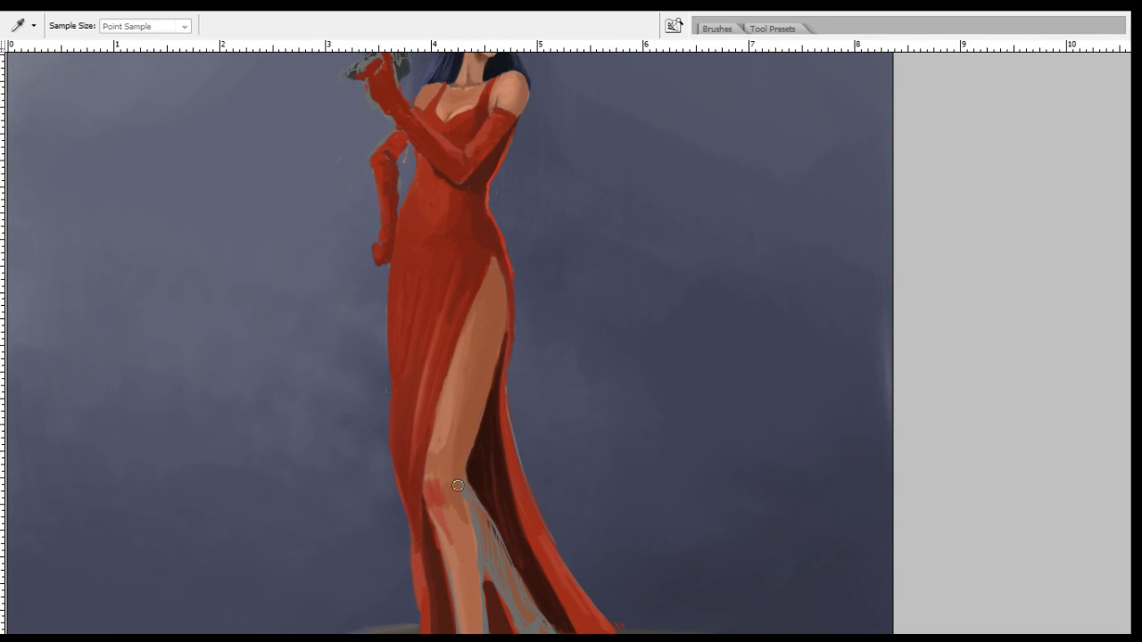
key("b")
key("bracketleft")
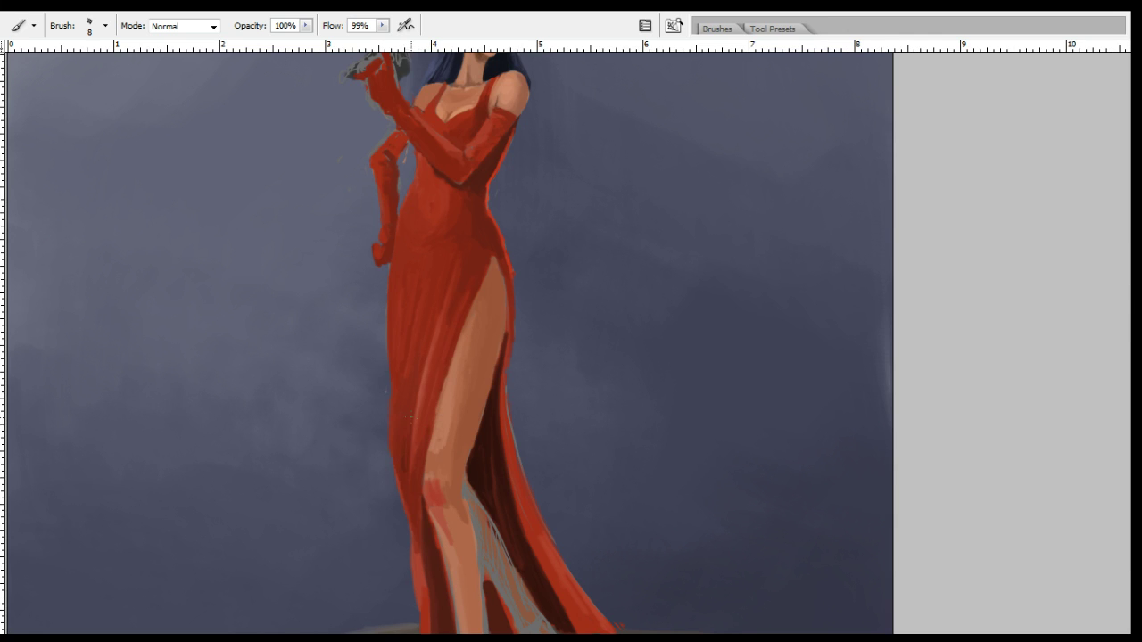
key("r")
key("i")
key("b")
left_click(437, 415)
key("bracketleft")
Flip the canvas horizontally and bring the whole figure into view.
key("r")
scroll(704, 177, "up", 3)
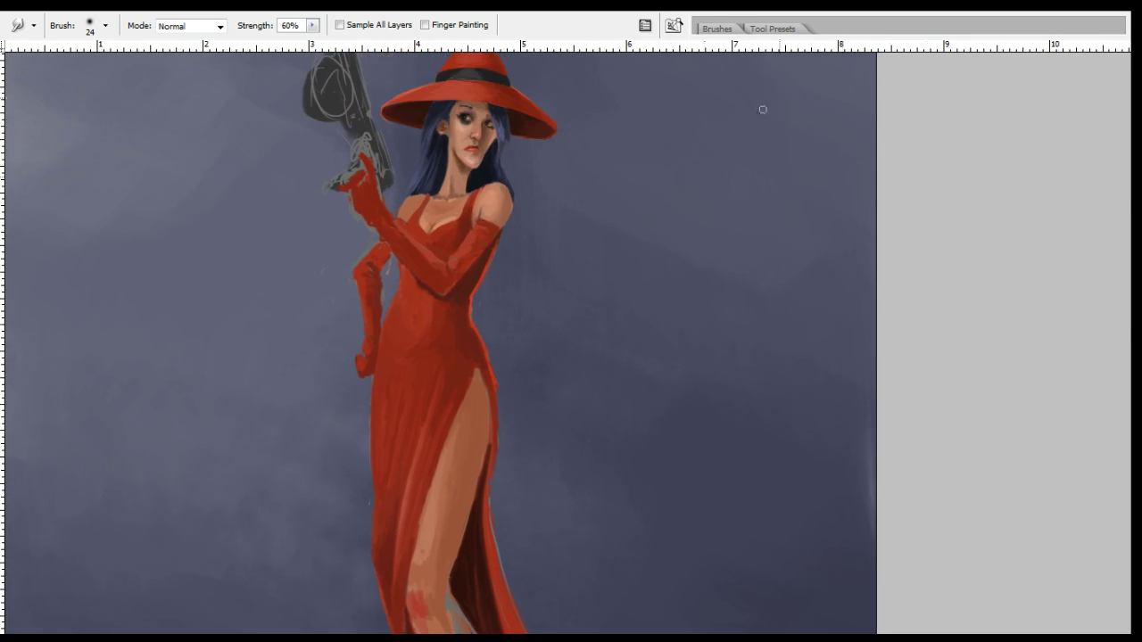
key("ctrl+minus")
key("ctrl+minus")
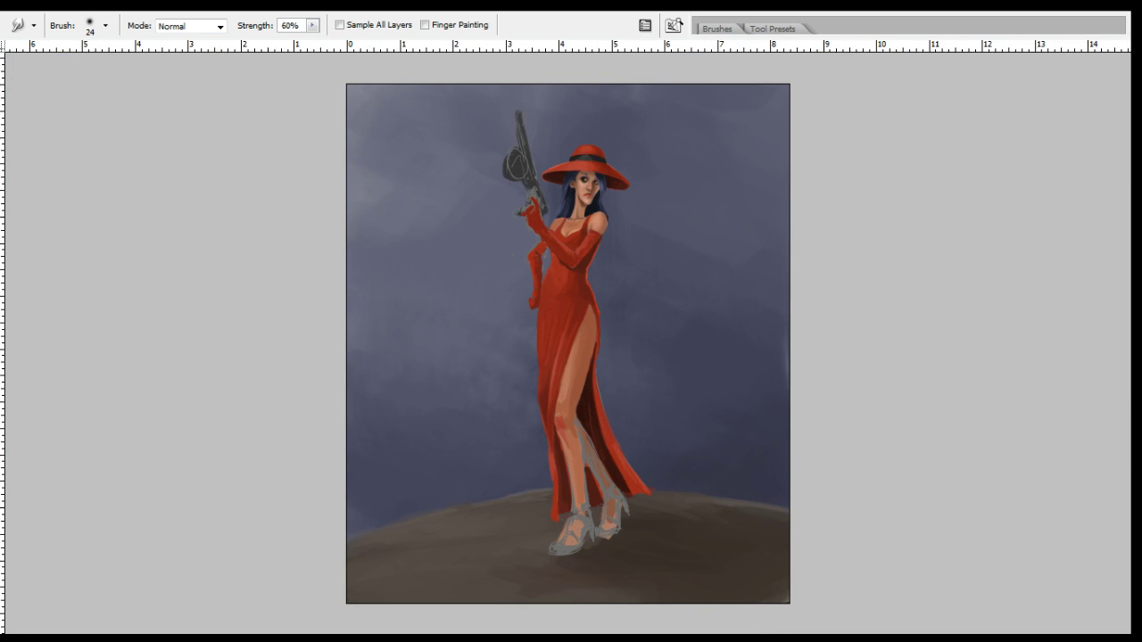
key("ctrl+shift+h")
left_click_drag(664, 384, 656, 350)
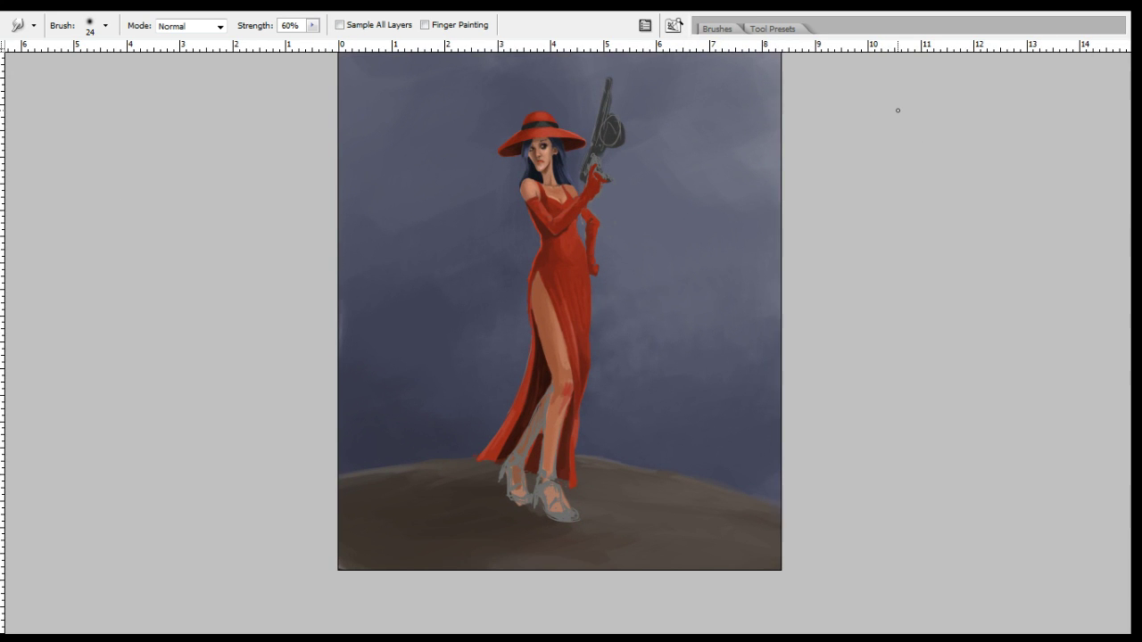
Paint brown skin tone over the back calf's grey sketch with a small brush.
key("ctrl+plus")
scroll(616, 268, "down", 2)
key("i")
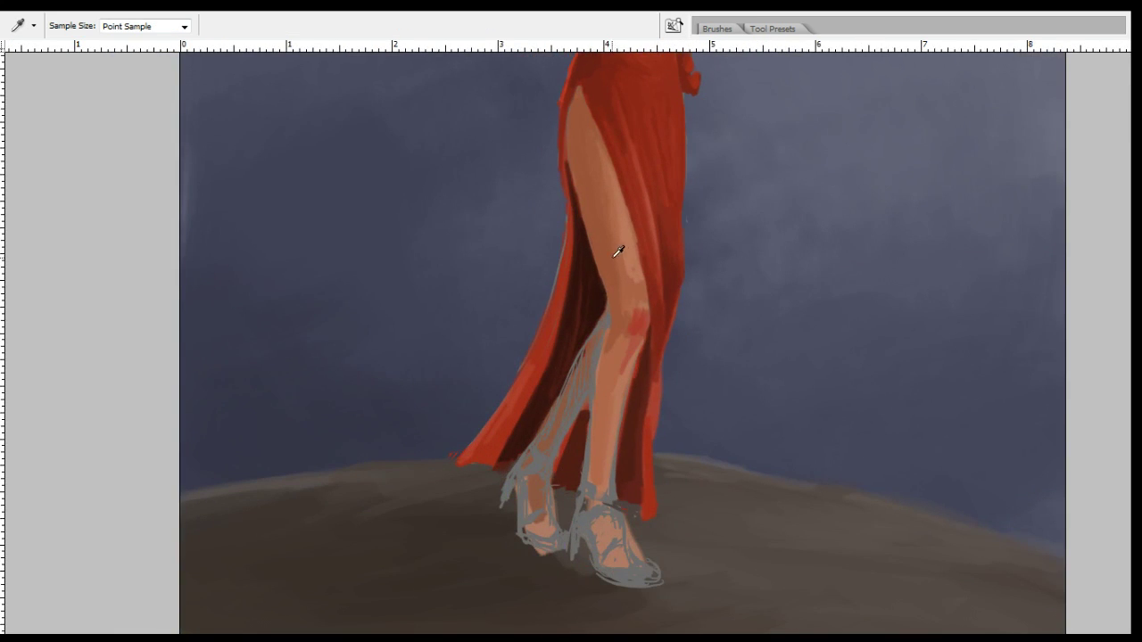
key("b")
key("i")
key("b")
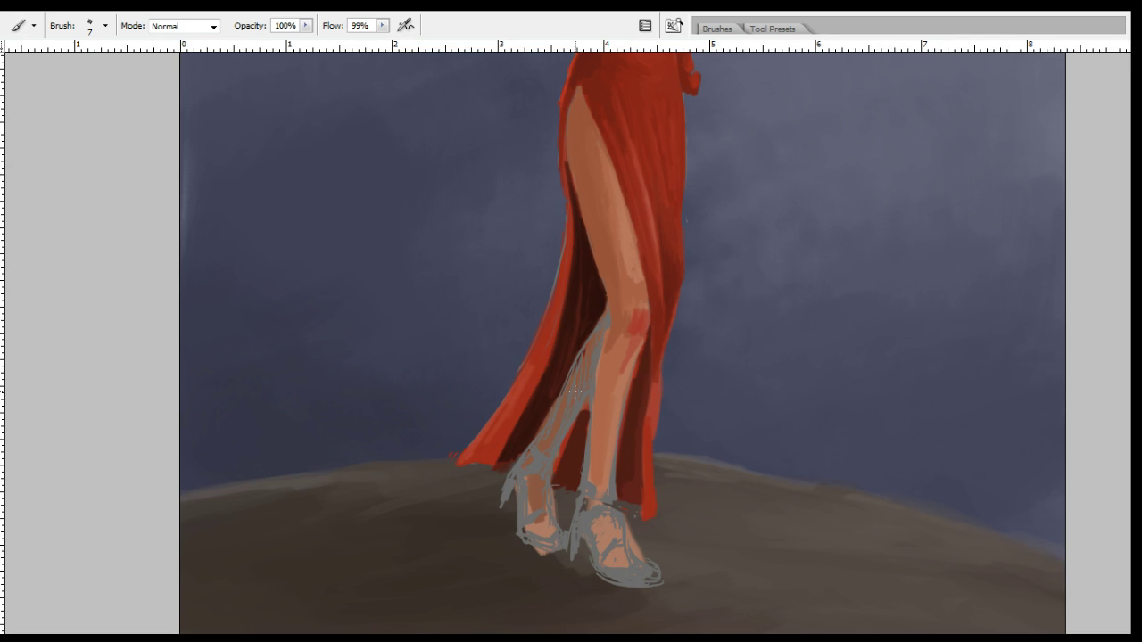
key("]")
left_click_drag(576, 388, 586, 365)
key("[")
mouse_move(603, 321)
left_mouse_down()
mouse_move(594, 365)
mouse_move(607, 312)
mouse_move(569, 404)
left_mouse_up()
left_click_drag(583, 378, 579, 399)
mouse_move(592, 367)
left_mouse_down()
mouse_move(571, 392)
mouse_move(579, 365)
mouse_move(553, 440)
mouse_move(585, 356)
mouse_move(543, 458)
left_mouse_up()
Fill the back calf down to the ankle with sampled shadowed skin tones, using a size 22 brush.
left_click(576, 378, "alt")
key("bracketright")
left_click(597, 422, "alt")
left_click(594, 258, "alt")
left_click_drag(567, 411, 541, 448)
mouse_move(564, 399)
left_mouse_down()
mouse_move(542, 438)
mouse_move(571, 381)
mouse_move(555, 441)
left_mouse_up()
left_click(567, 398, "alt")
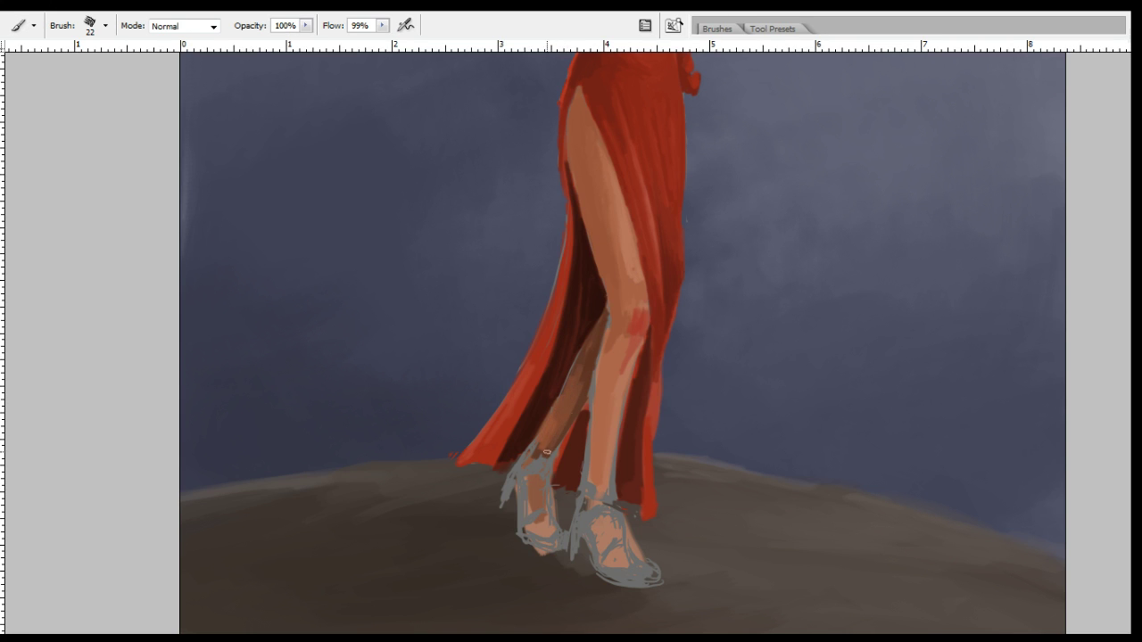
mouse_move(575, 370)
left_mouse_down()
mouse_move(583, 353)
mouse_move(580, 398)
left_mouse_up()
left_click(590, 354, "alt")
left_click_drag(550, 457, 532, 455)
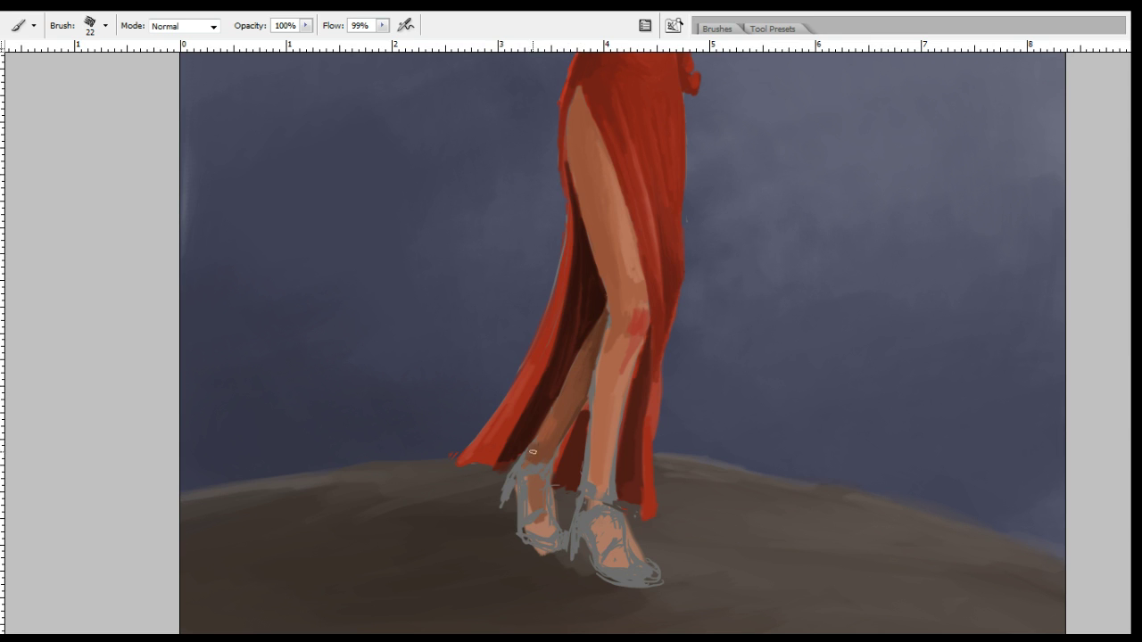
Fill the dress lining between the two calves with dark red over the leftover grey and bright red.
left_click(595, 390, "alt")
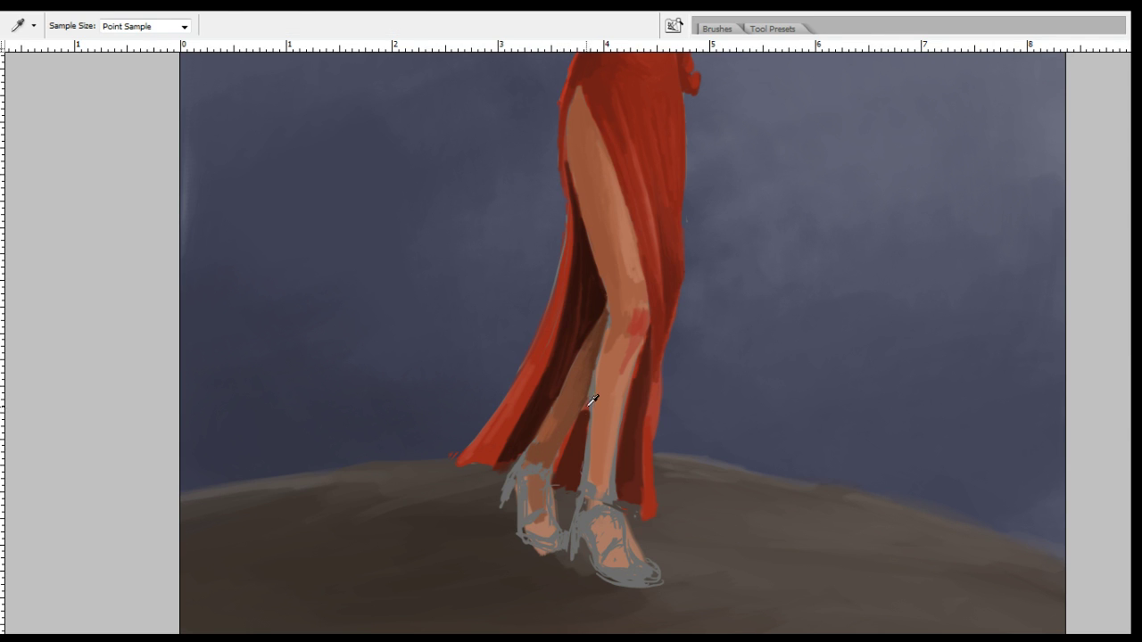
key("bracketleft")
key("bracketleft")
key("bracketleft")
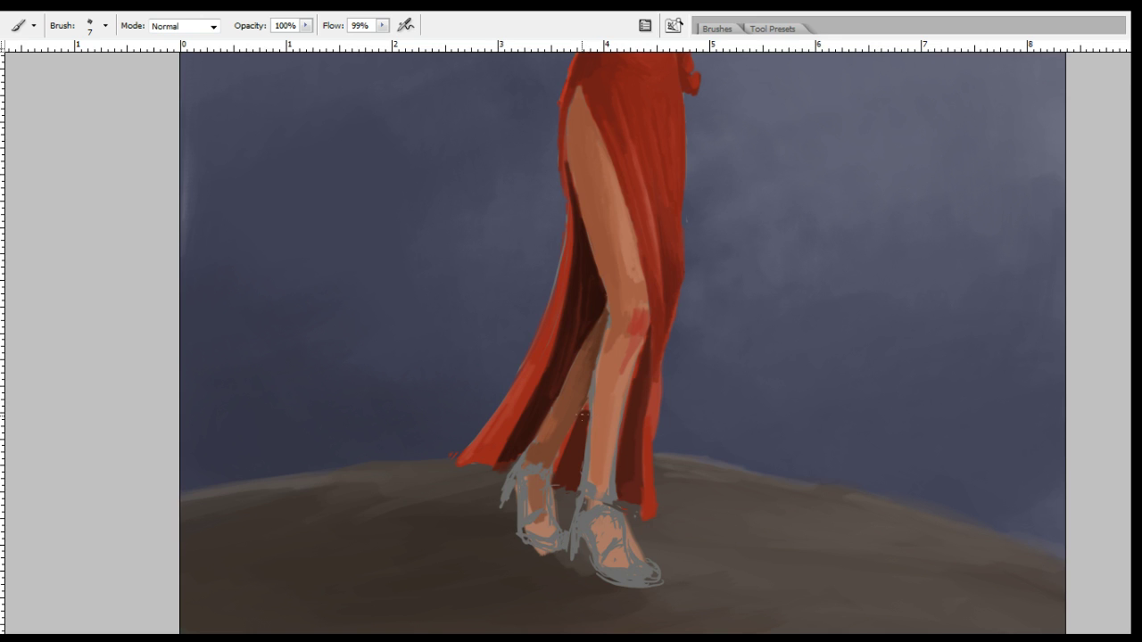
left_click_drag(586, 431, 583, 486)
double_click(658, 400)
mouse_move(588, 432)
left_mouse_down()
mouse_move(581, 480)
mouse_move(561, 462)
mouse_move(557, 470)
left_mouse_up()
Refine the back calf's shading and edges with skin tones sampled from the legs.
left_click(542, 438, "alt")
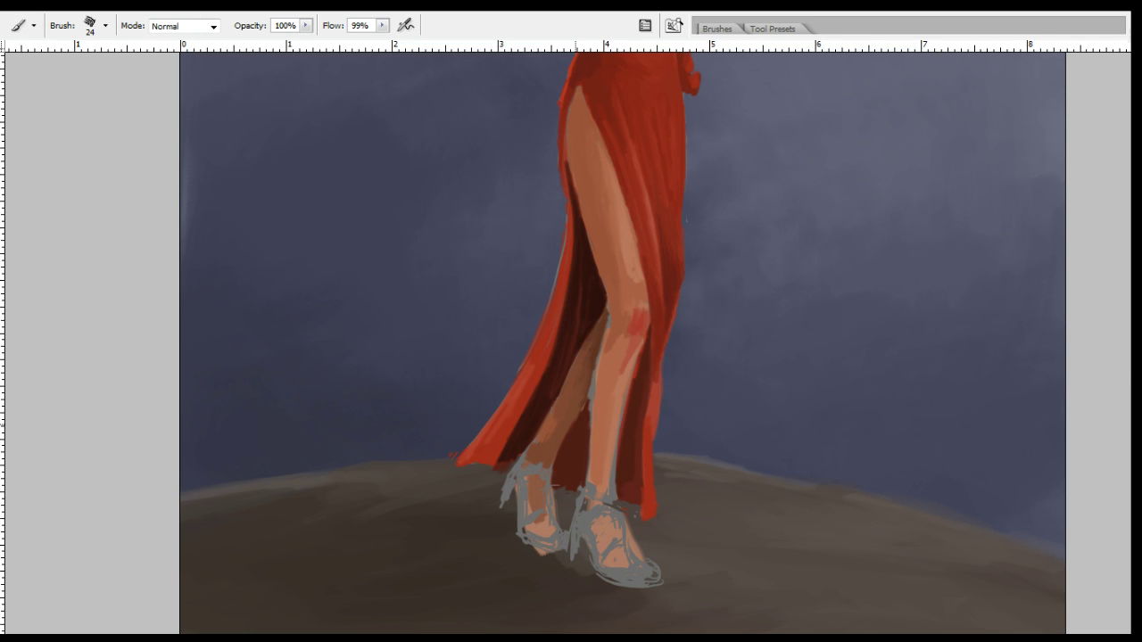
key("comma")
key("alt")
left_click(558, 418, "alt")
key("r")
key("b")
left_click(559, 432, "alt")
left_click(585, 398, "alt")
left_click(600, 360, "alt")
left_click(589, 401, "alt")
Paint darker folds into the lining around the back calf with a size 9 brush.
left_click(557, 395, "alt")
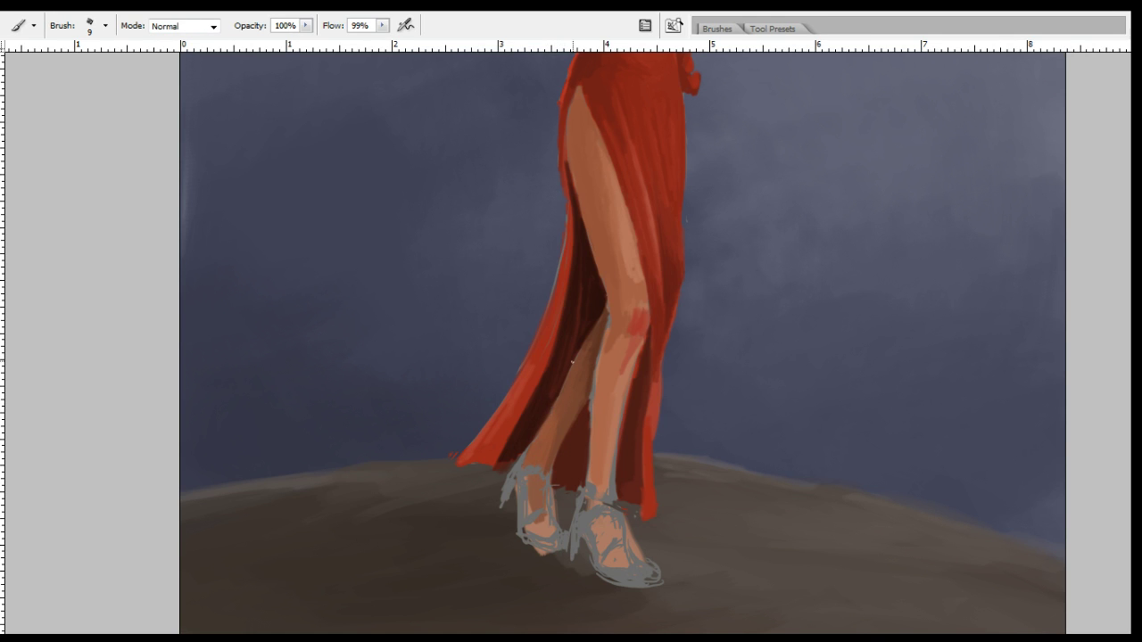
left_click(550, 402, "alt")
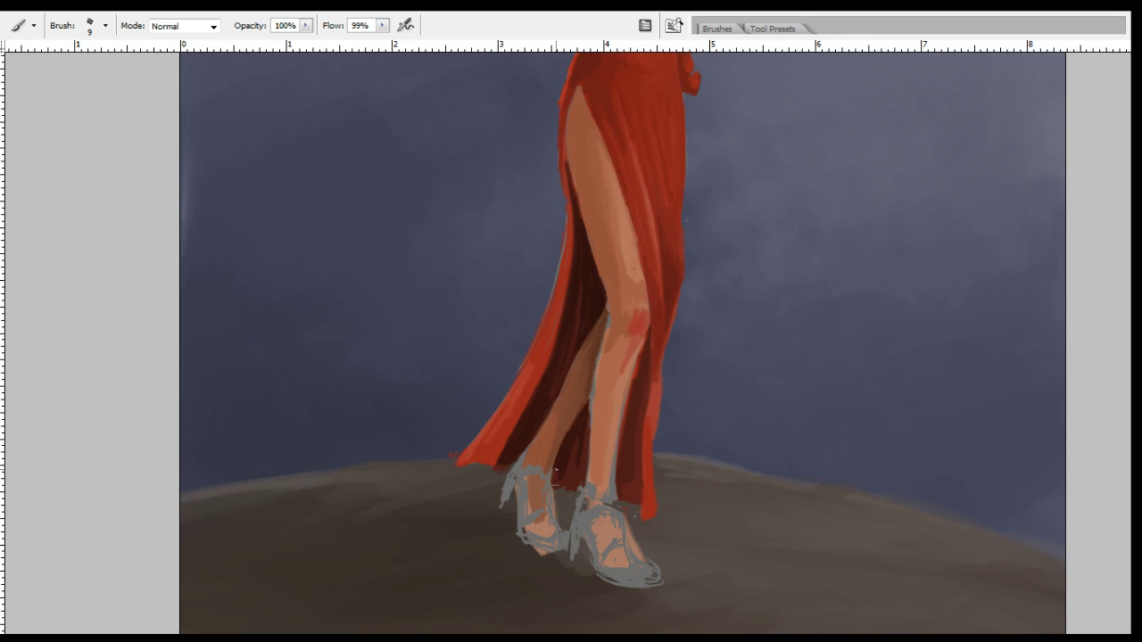
left_click(566, 485, "alt")
left_click(584, 441, "alt")
Cover the grey sketch along the front shin's inner edge with sampled skin tone, using a size 19 brush.
key("o")
key("i")
left_click(616, 337)
key("b")
key("]")
mouse_move(605, 385)
left_mouse_down()
mouse_move(603, 406)
mouse_move(622, 337)
left_mouse_up()
left_click(617, 347, "alt")
left_click(613, 336, "alt")
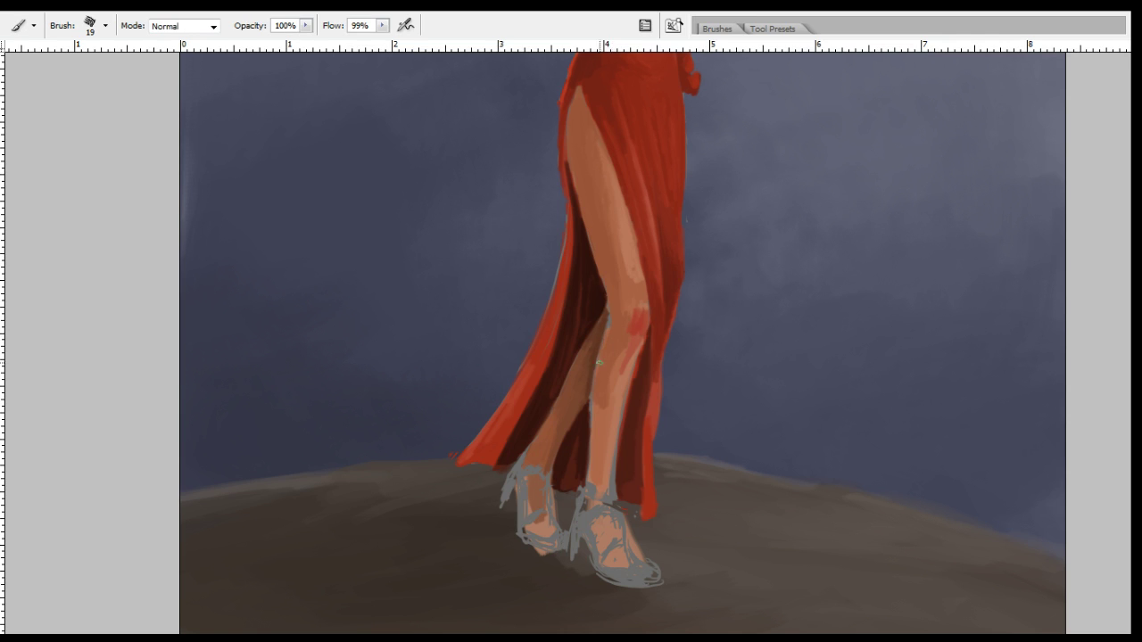
Paint the front shin and the top of the front foot with mid skin tones.
left_click_drag(605, 400, 624, 351)
left_click(626, 372, "alt")
left_click(616, 378, "alt")
mouse_move(616, 375)
left_mouse_down()
mouse_move(609, 439)
mouse_move(628, 351)
mouse_move(598, 456)
mouse_move(592, 441)
mouse_move(612, 421)
mouse_move(608, 459)
mouse_move(598, 409)
mouse_move(587, 489)
mouse_move(607, 554)
mouse_move(613, 519)
mouse_move(633, 555)
left_mouse_up()
left_click(622, 379, "alt")
left_click(607, 413, "alt")
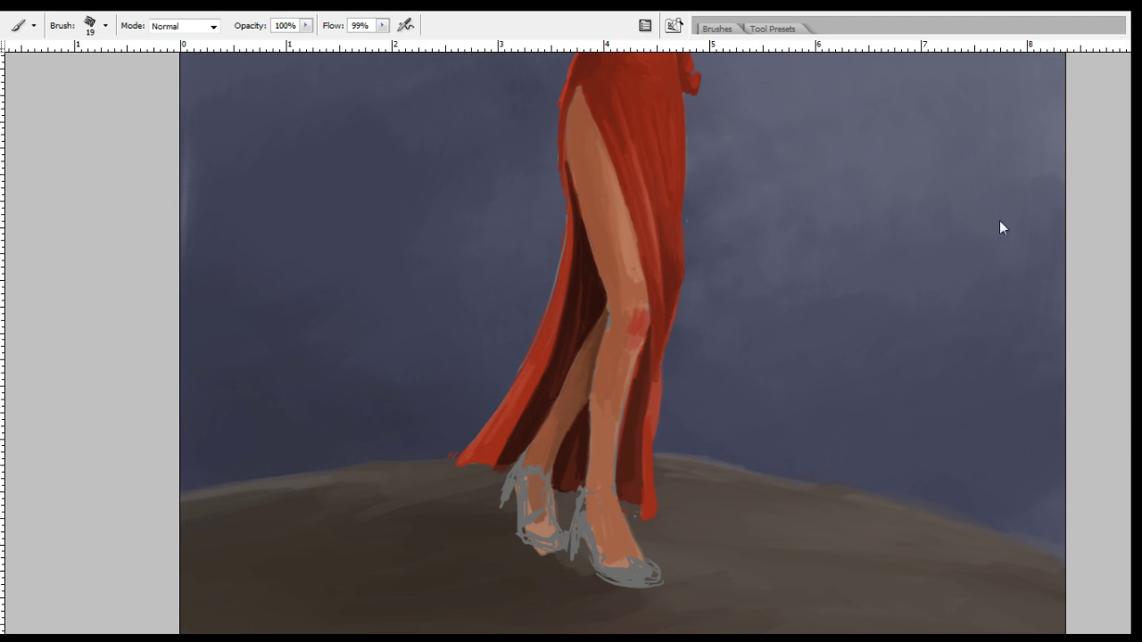
Paint a black strap across the front ankle with a size 11 brush.
left_click(387, 546, "alt")
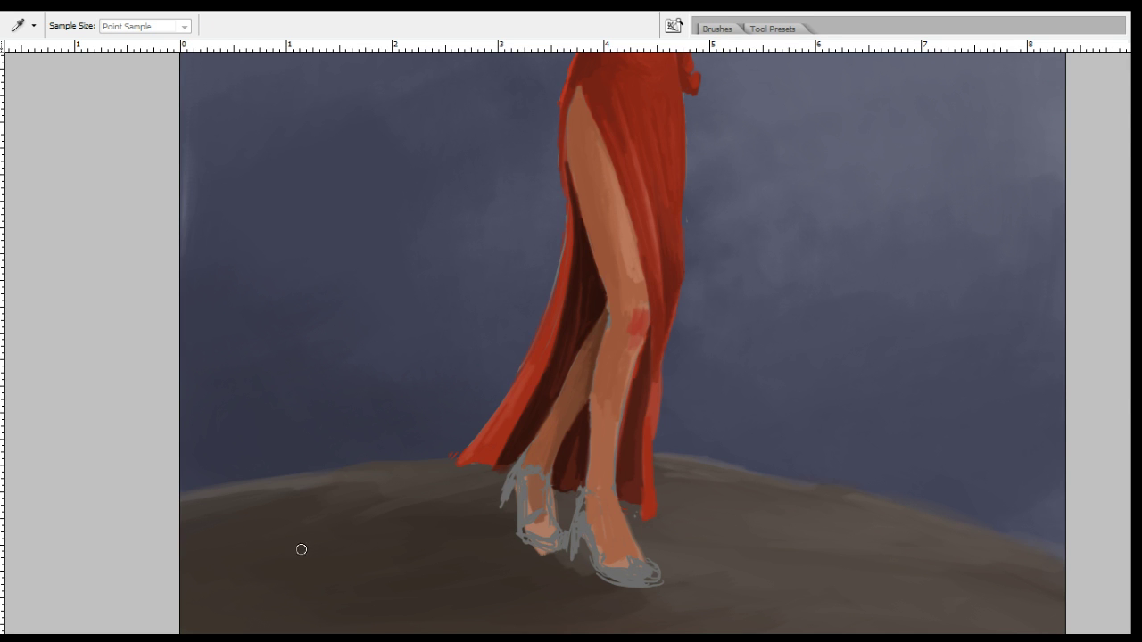
scroll(699, 359, "down", 2)
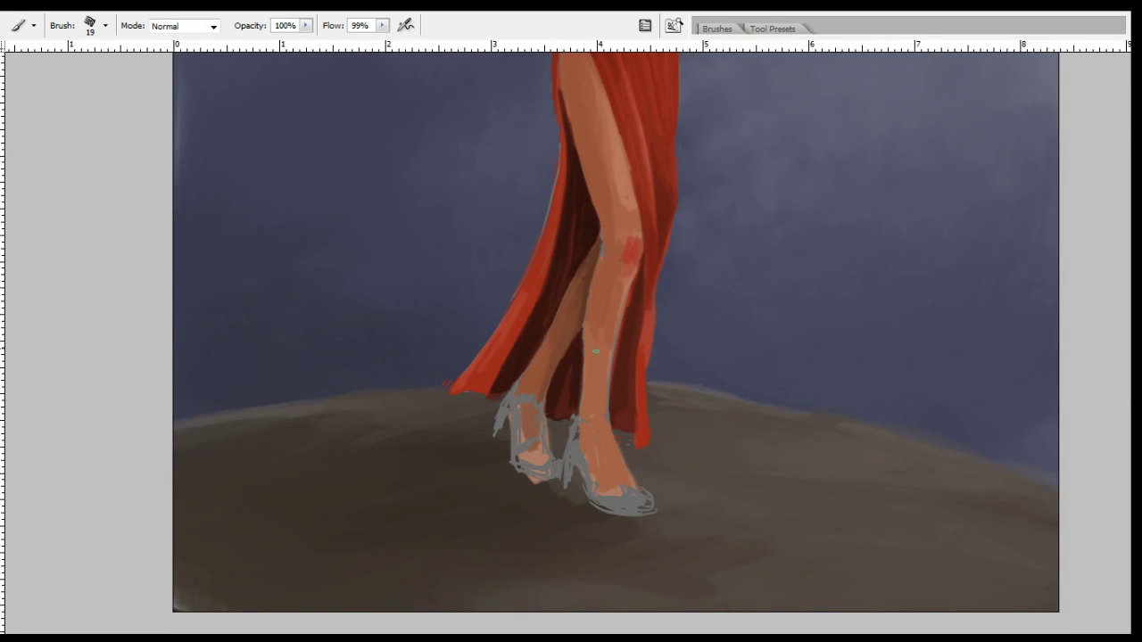
left_click_drag(599, 470, 599, 474)
key("bracketleft")
mouse_move(579, 426)
left_mouse_down()
mouse_move(605, 424)
mouse_move(580, 422)
left_mouse_up()
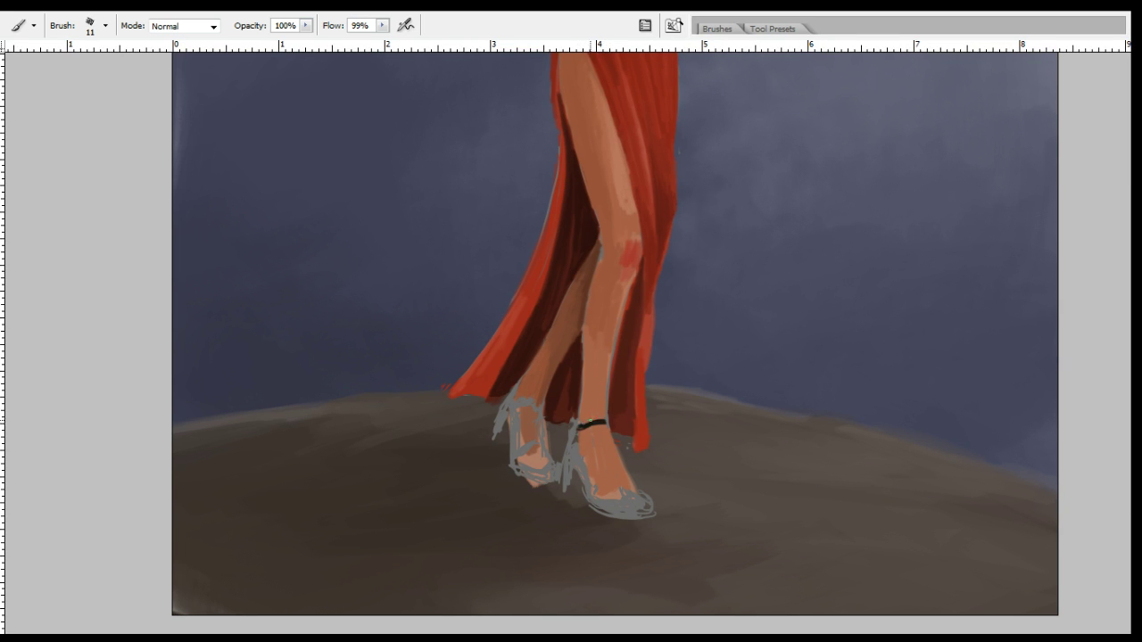
Smooth the front shin's tones and clean its edges with sampled skin colors and varying brush sizes.
left_click(604, 334, "alt")
key("bracketright")
key("r")
key("i")
key("b")
key("o")
key("i")
key("b")
key("bracketleft")
key("bracketleft")
key("bracketleft")
key("i")
key("b")
left_click(605, 353, "alt")
key("bracketright")
key("bracketright")
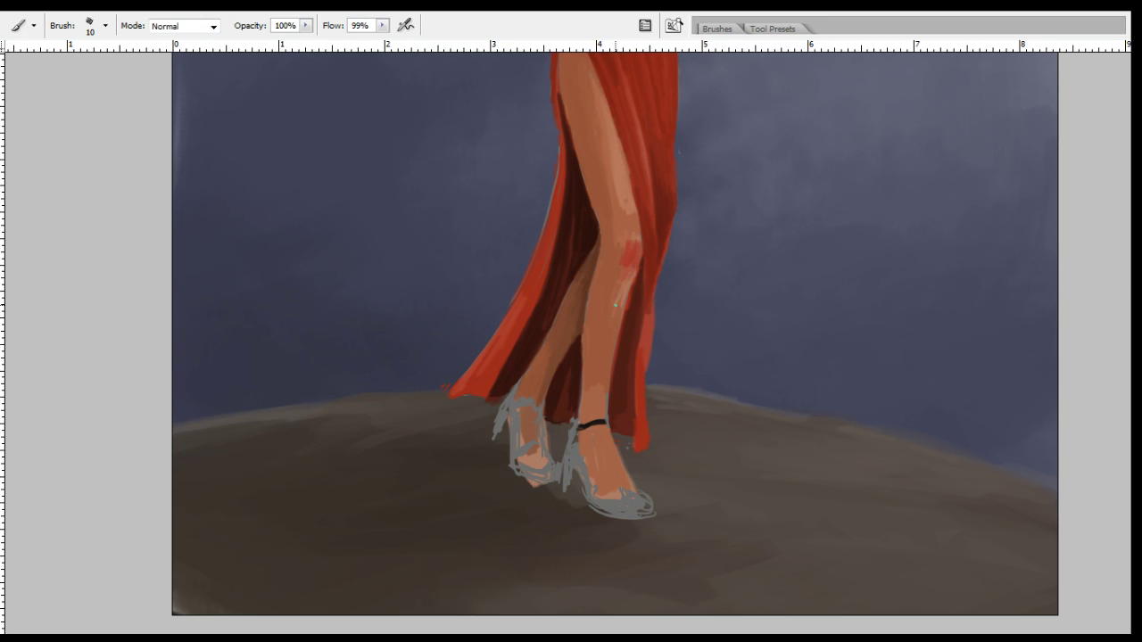
Blend the highlight below the front knee into the shin with a size 10 brush.
left_click(615, 310, "alt")
left_click(629, 282, "alt")
left_click_drag(627, 284, 630, 289)
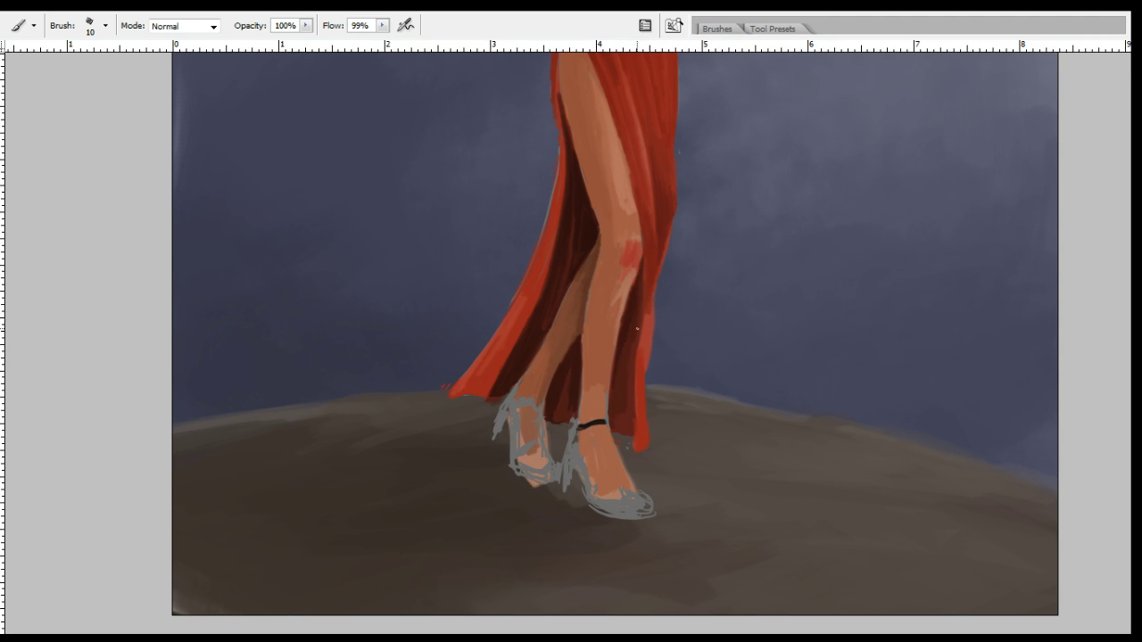
left_click(630, 303, "alt")
left_click_drag(625, 310, 631, 286)
left_click(623, 300, "alt")
left_click(615, 304, "alt")
left_click(594, 378, "alt")
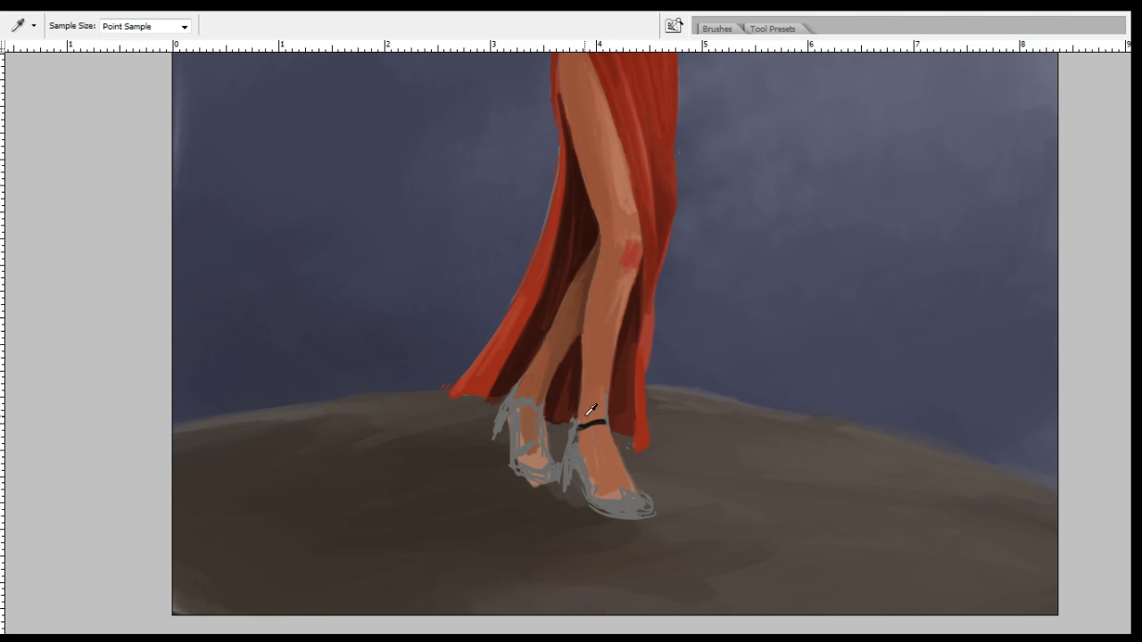
Paint the front shoe's black second strap, side and toe over the grey sketch.
left_click(596, 423, "alt")
left_click(600, 418, "alt")
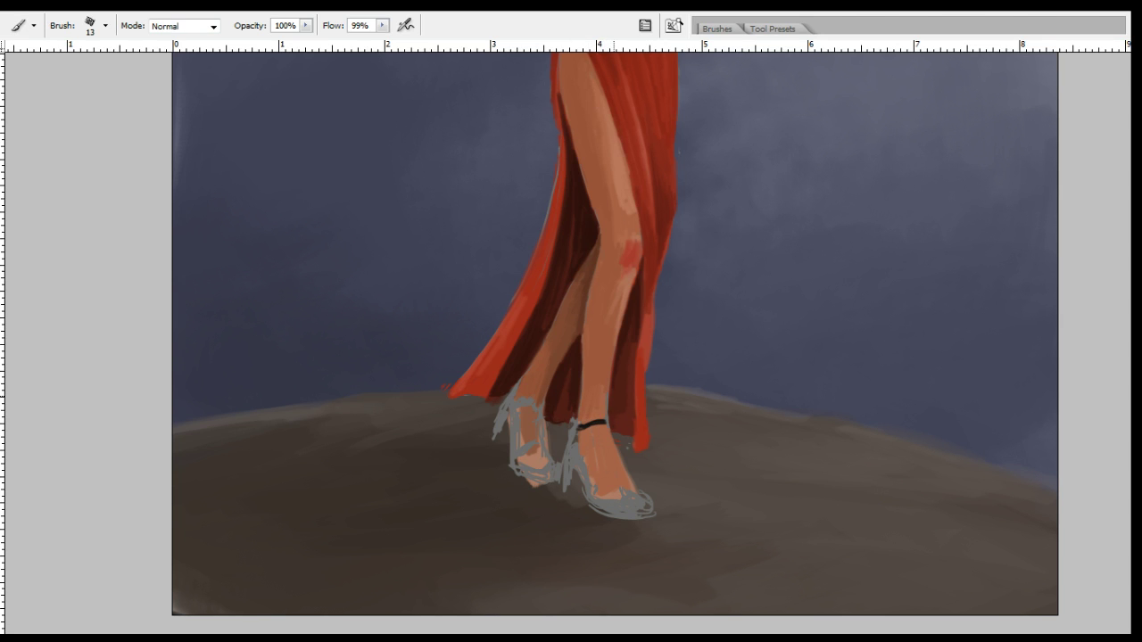
key("bracketleft")
key("bracketright")
mouse_move(573, 433)
left_mouse_down()
mouse_move(607, 431)
mouse_move(574, 441)
mouse_move(591, 505)
mouse_move(584, 498)
mouse_move(641, 495)
mouse_move(644, 507)
mouse_move(610, 512)
mouse_move(646, 513)
mouse_move(625, 505)
mouse_move(638, 501)
mouse_move(619, 507)
mouse_move(650, 502)
mouse_move(637, 522)
mouse_move(620, 515)
mouse_move(635, 514)
mouse_move(624, 521)
mouse_move(644, 495)
left_mouse_up()
key("bracketright")
key("e")
key("b")
key("e")
key("i")
key("b")
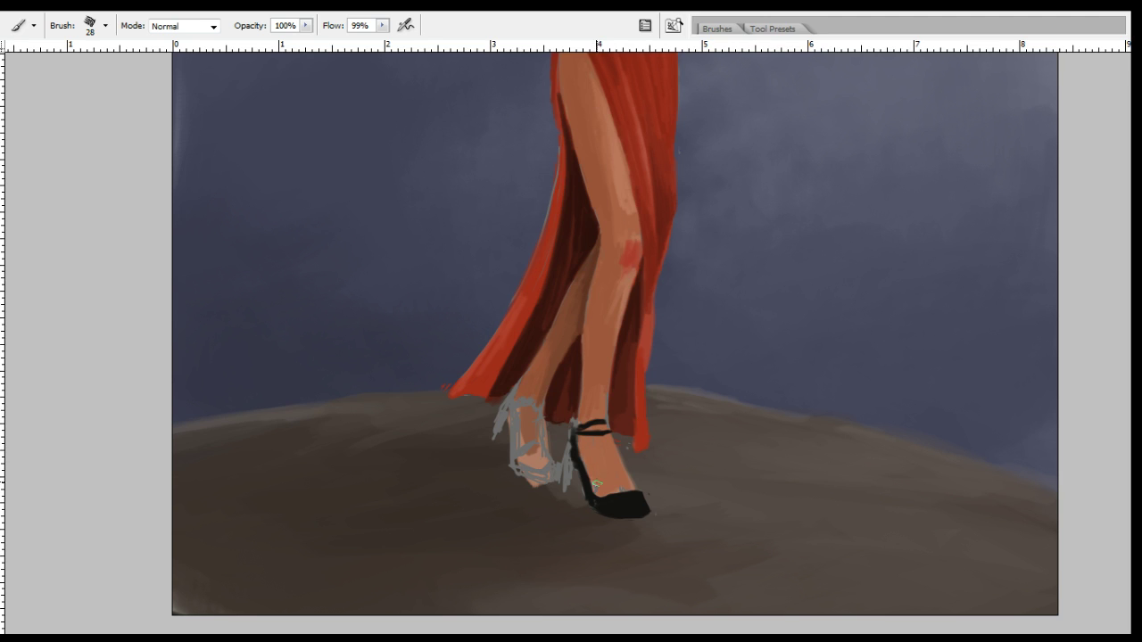
Paint the front shoe's slim black heel and erase the grey sketch around it.
key("bracketleft")
key("bracketleft")
key("bracketleft")
key("o")
key("i")
key("b")
mouse_move(578, 454)
left_mouse_down()
mouse_move(596, 495)
mouse_move(595, 485)
left_mouse_up()
key("e")
left_click_drag(575, 475, 587, 498)
key("b")
mouse_move(569, 459)
left_mouse_down()
mouse_move(570, 445)
mouse_move(572, 494)
left_mouse_up()
key("e")
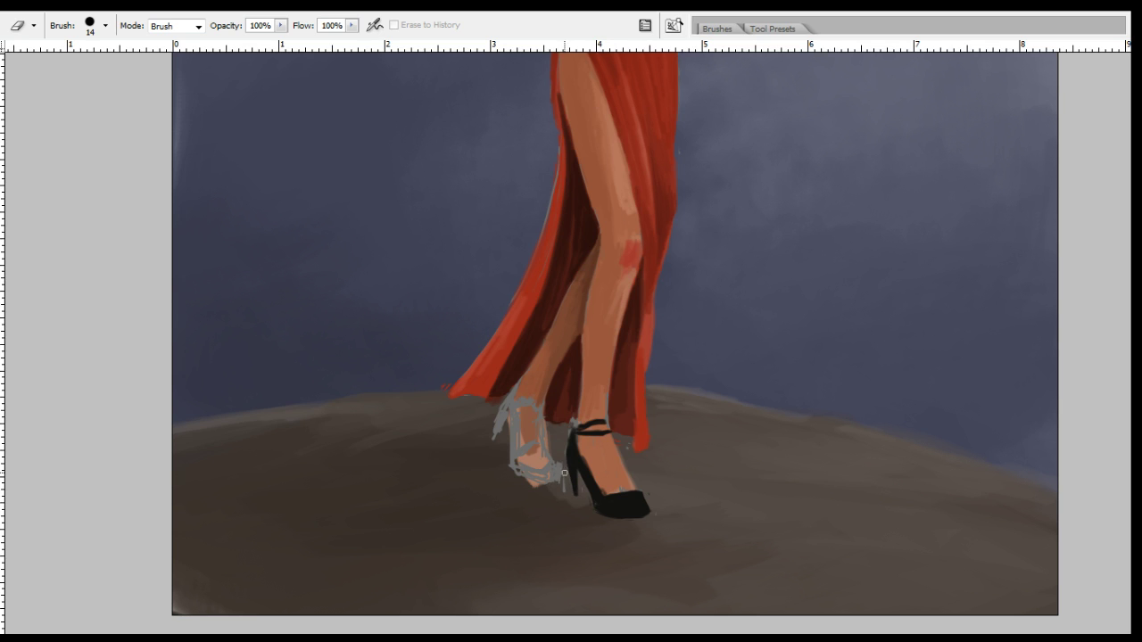
Refine the front shoe's heel and arch by alternately painting black and erasing with a size 14 eraser.
key("b")
key("e")
key("i")
key("b")
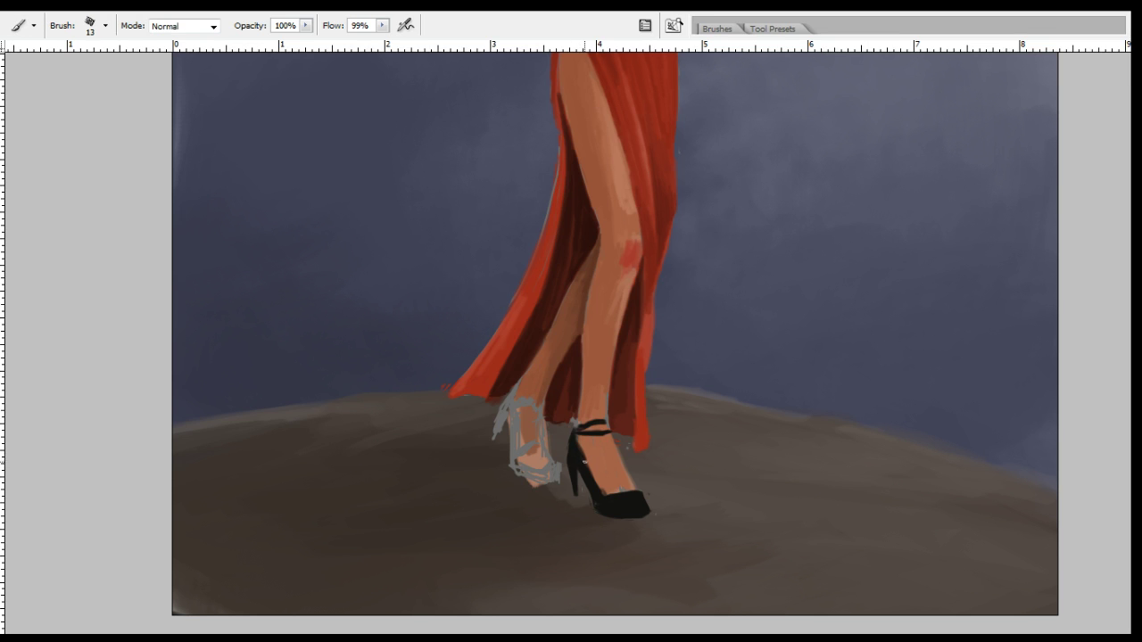
key("e")
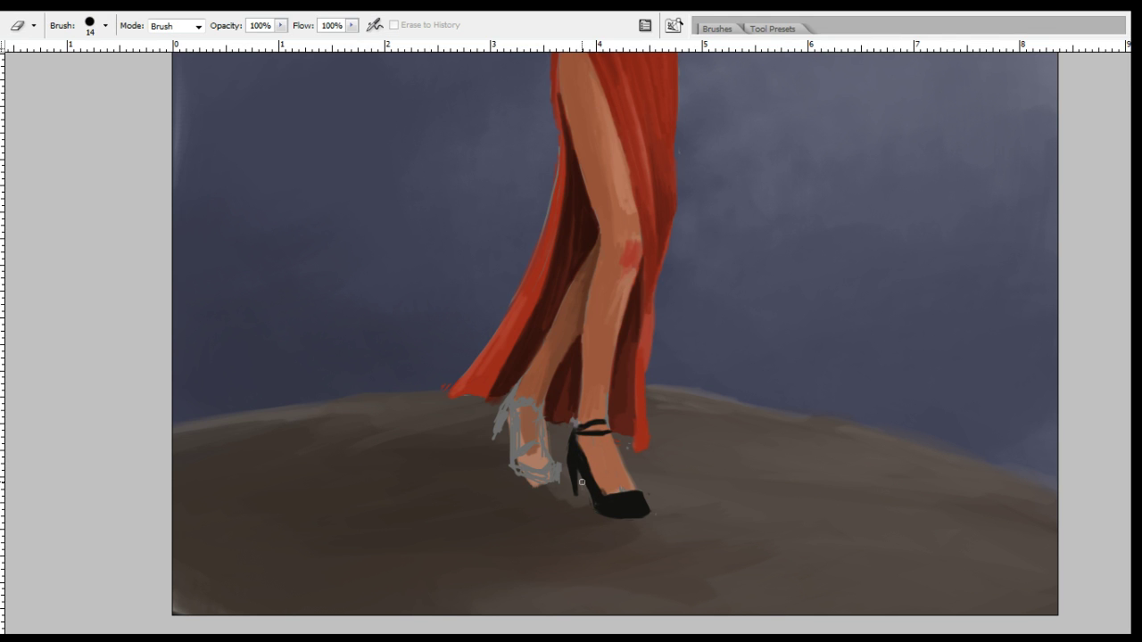
key("b")
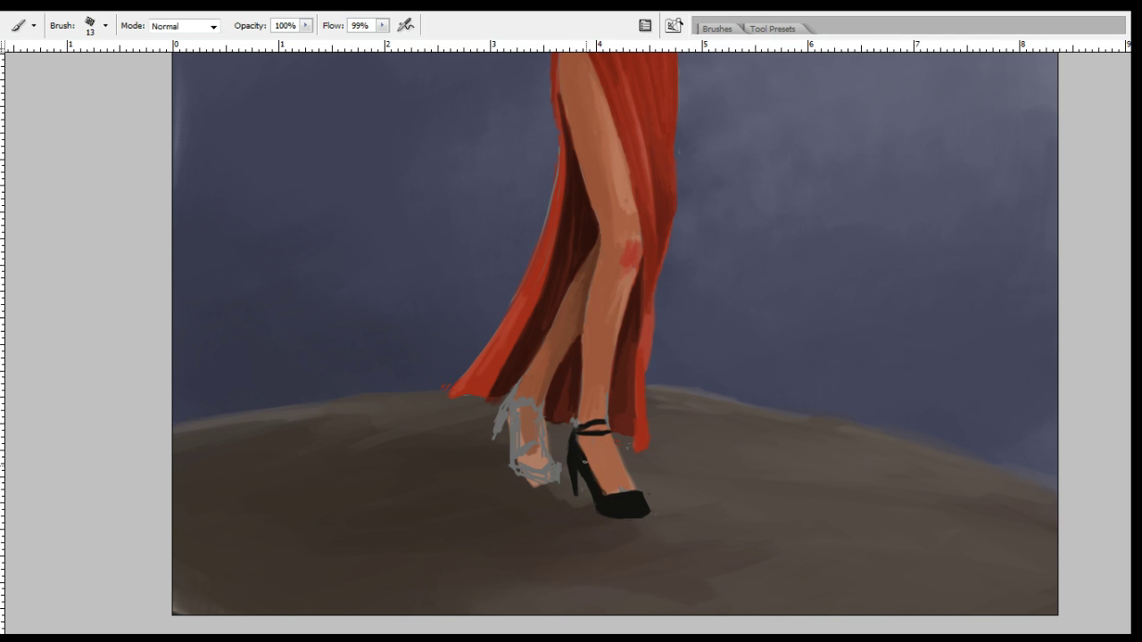
key("e")
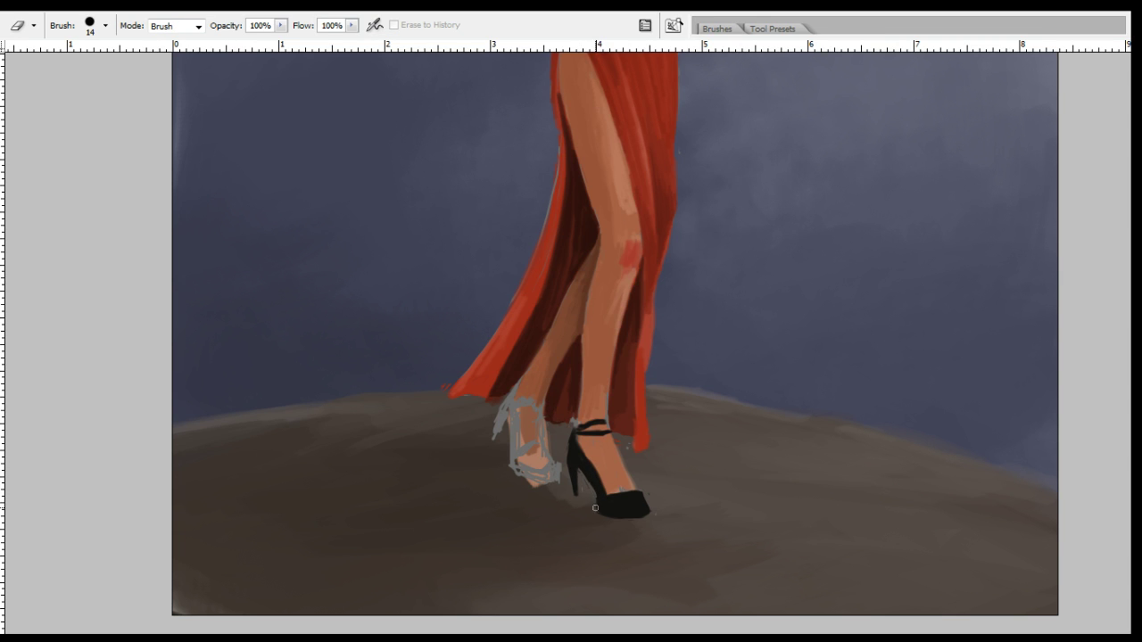
key("b")
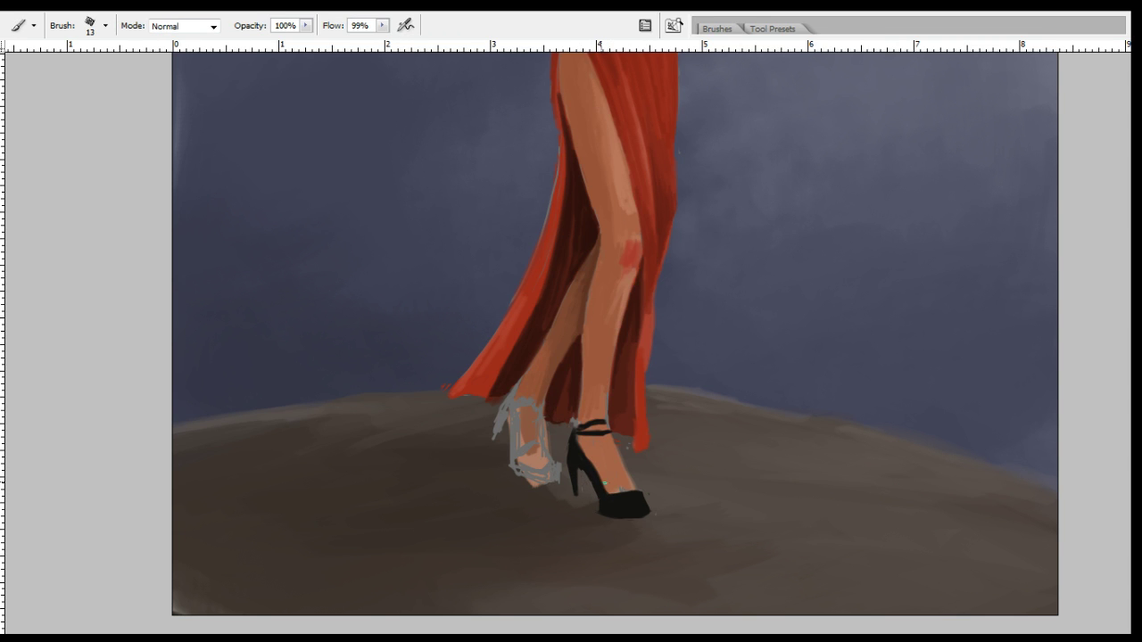
Reshape the front shoe's toe with black strokes and trim its sole with the eraser.
mouse_move(611, 496)
left_mouse_down()
mouse_move(651, 509)
mouse_move(633, 513)
mouse_move(624, 495)
mouse_move(638, 486)
mouse_move(653, 506)
mouse_move(640, 491)
mouse_move(629, 505)
mouse_move(595, 500)
mouse_move(640, 521)
left_mouse_up()
key("e")
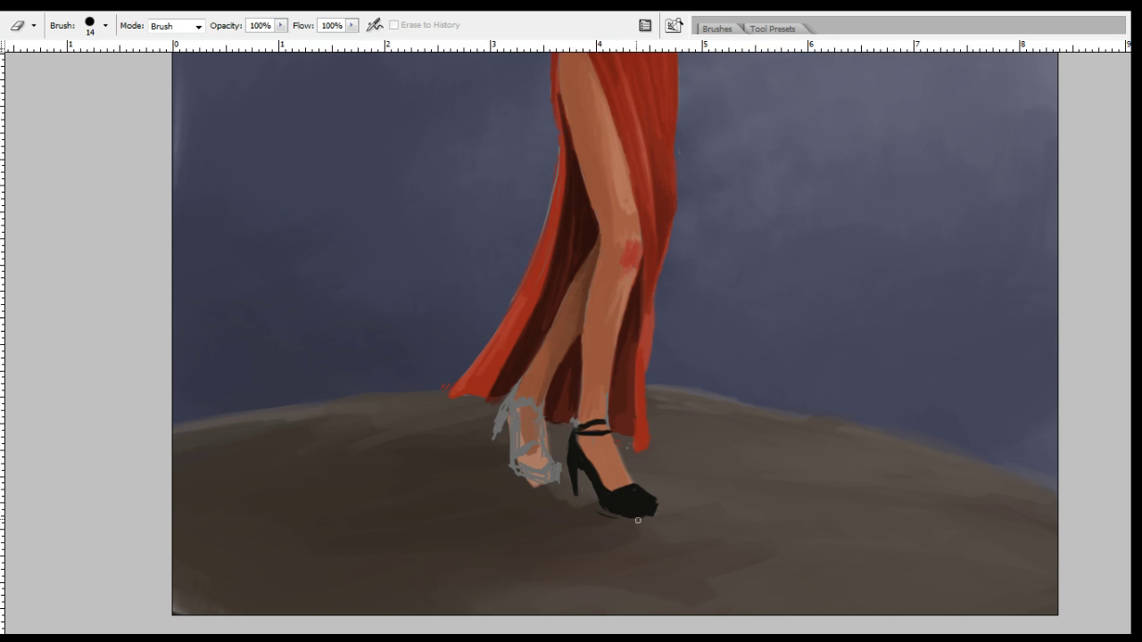
key("b")
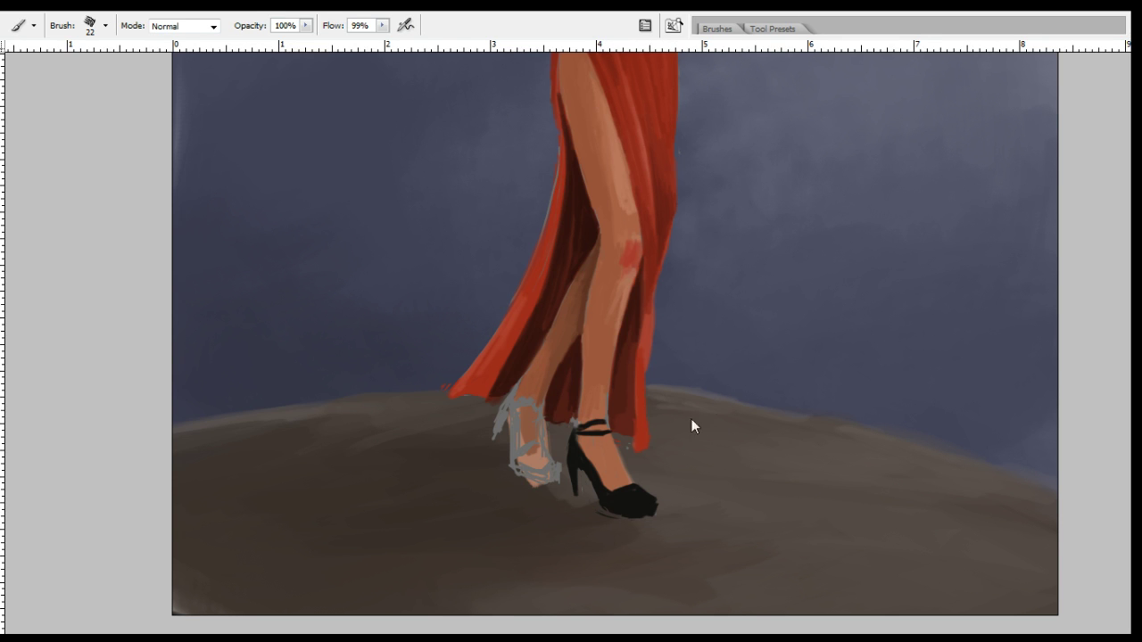
Smooth the front shoe's black toe and clean its sole edge with alternating brush and size 14 eraser strokes.
left_click_drag(644, 519, 638, 495)
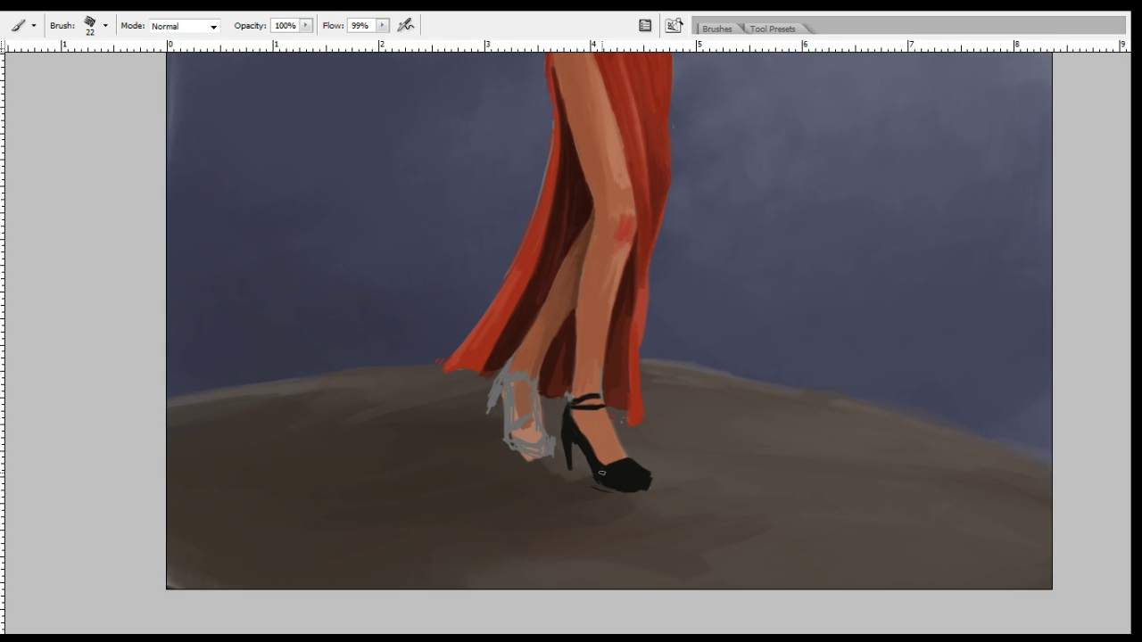
key("e")
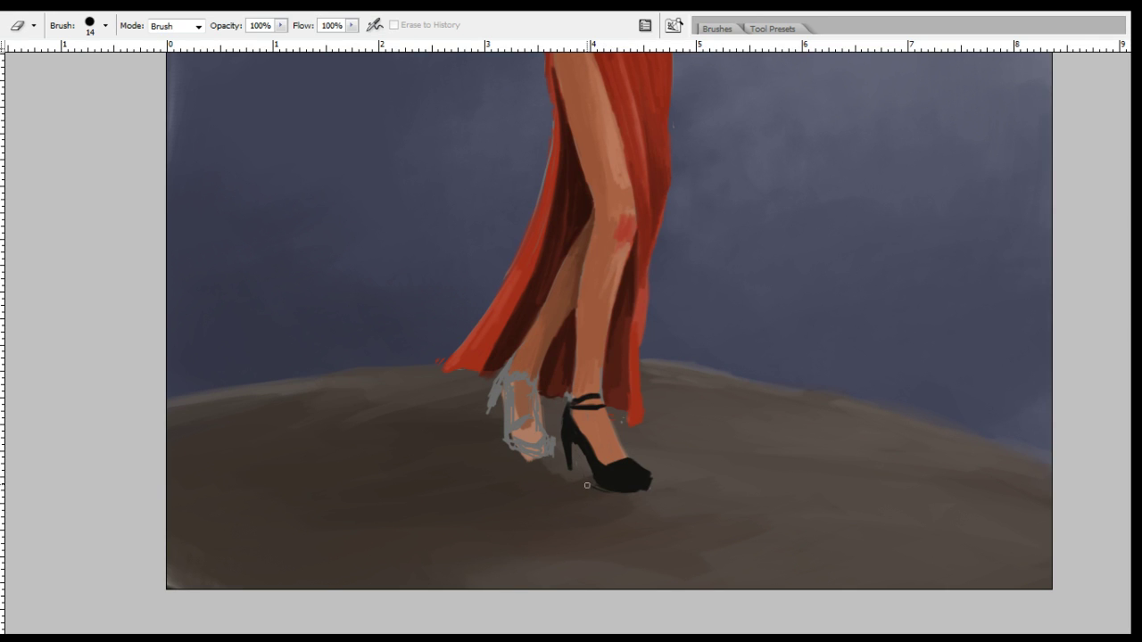
key("b")
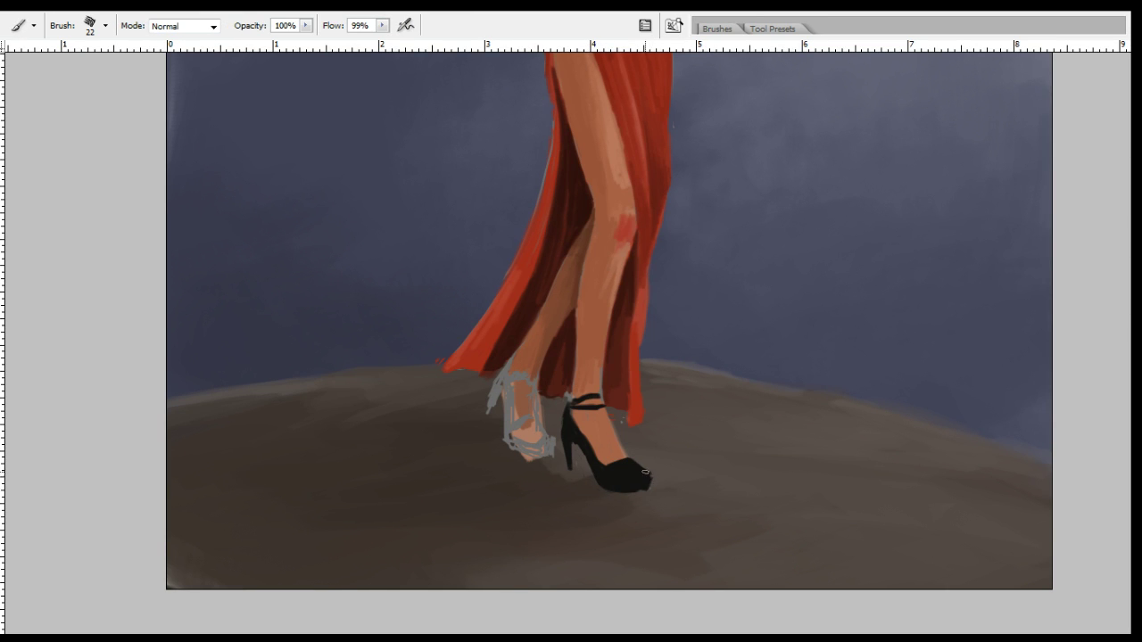
key("e")
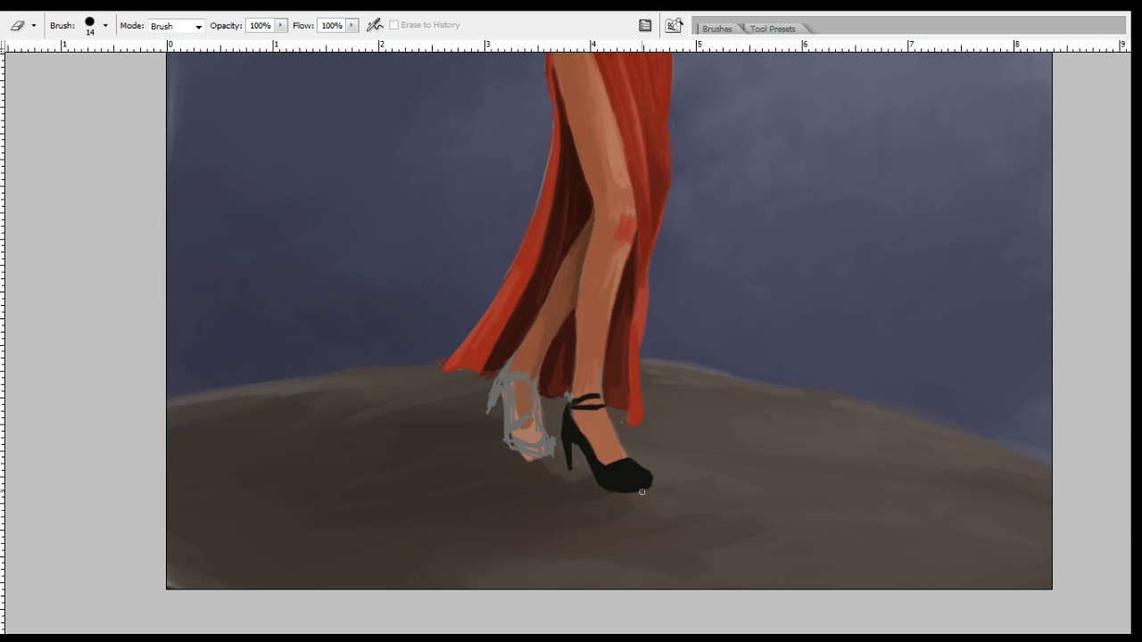
Touch up the dark red dress lining around the front ankle with sampled colours, covering leftover grey sketch marks.
key("i")
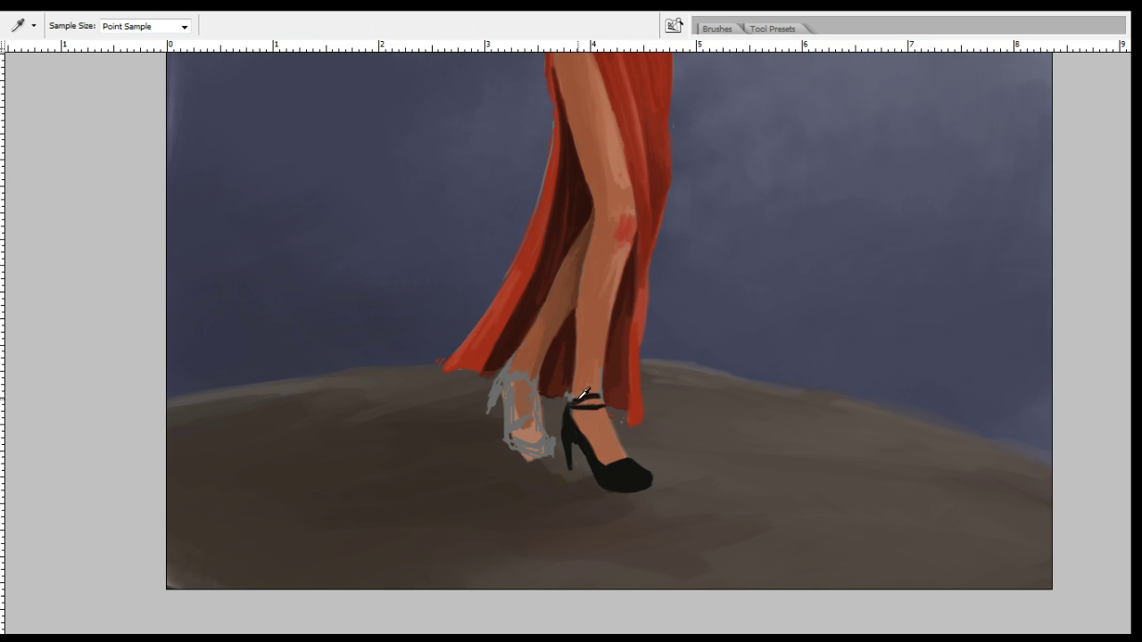
key("b")
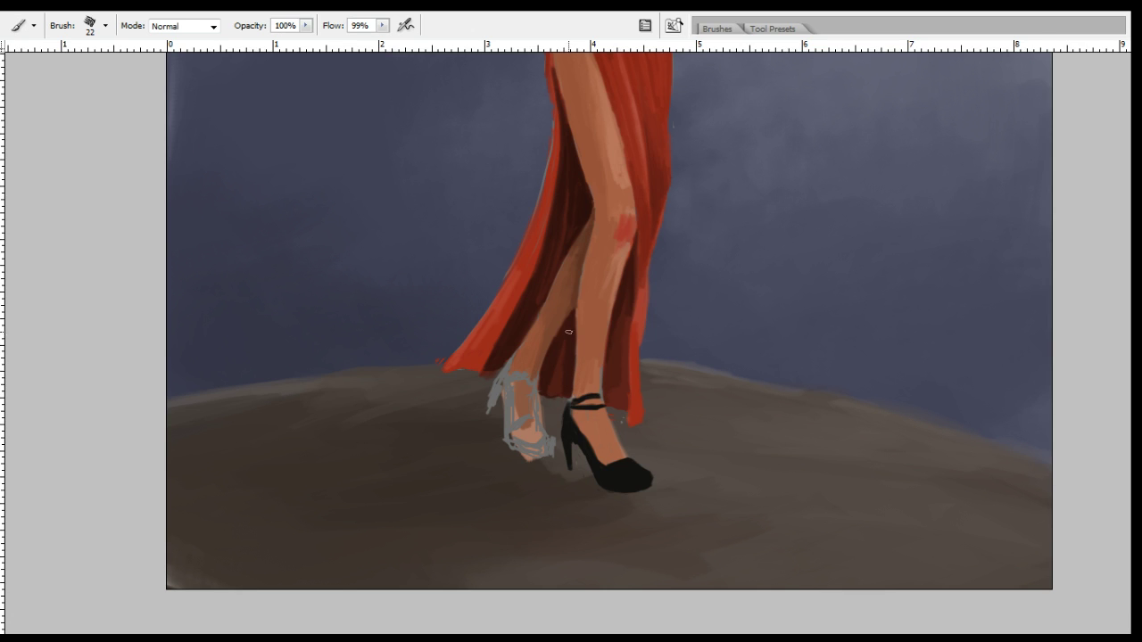
key("i")
key("b")
left_click_drag(626, 307, 627, 397)
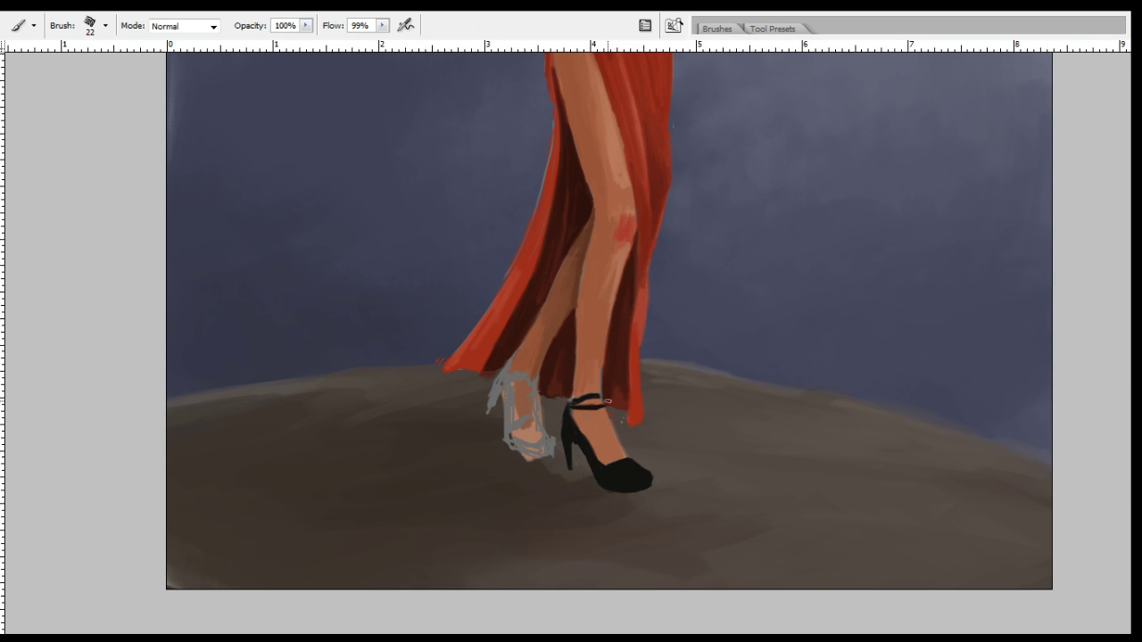
Reduce the brush to size 9 and repaint the front shoe's upper ankle strap in sampled black.
key("i")
key("b")
key("bracketleft")
key("bracketleft")
key("bracketleft")
left_click(587, 397, "alt")
left_click_drag(599, 394, 573, 400)
left_click(576, 399, "alt")
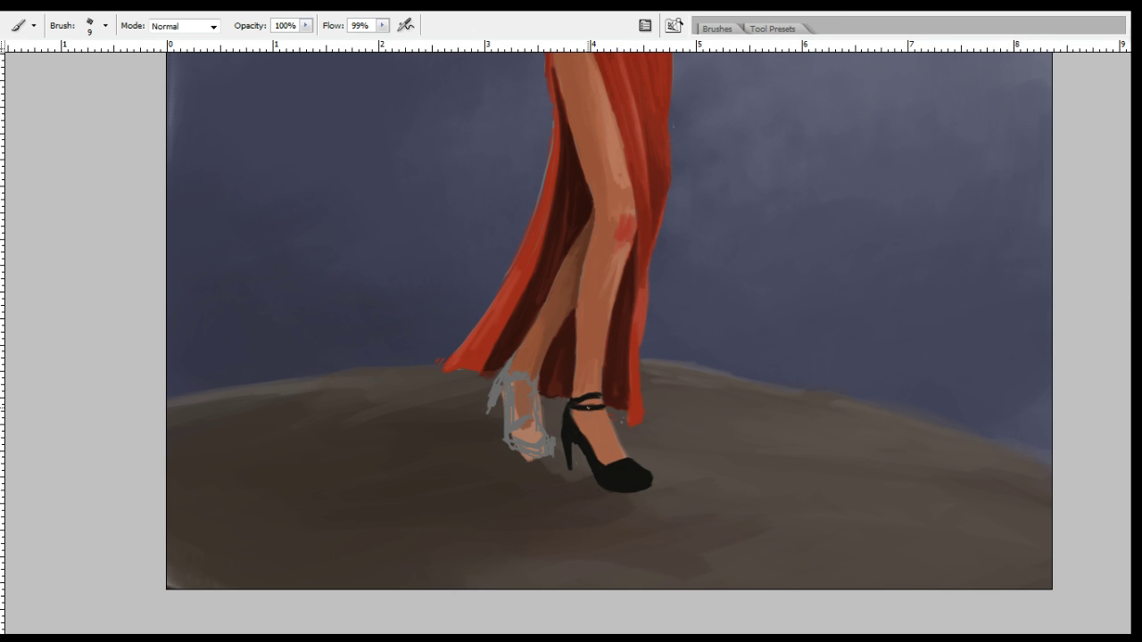
Replace the lower ankle strap with skin tone and paint a black strap joining the ankle band to the shoe's side.
left_click(589, 345, "alt")
key("bracketright")
key("bracketleft")
left_click_drag(584, 432, 591, 405)
left_click(596, 402, "alt")
left_click(605, 407, "alt")
left_click(596, 366, "alt")
left_click(429, 460, "alt")
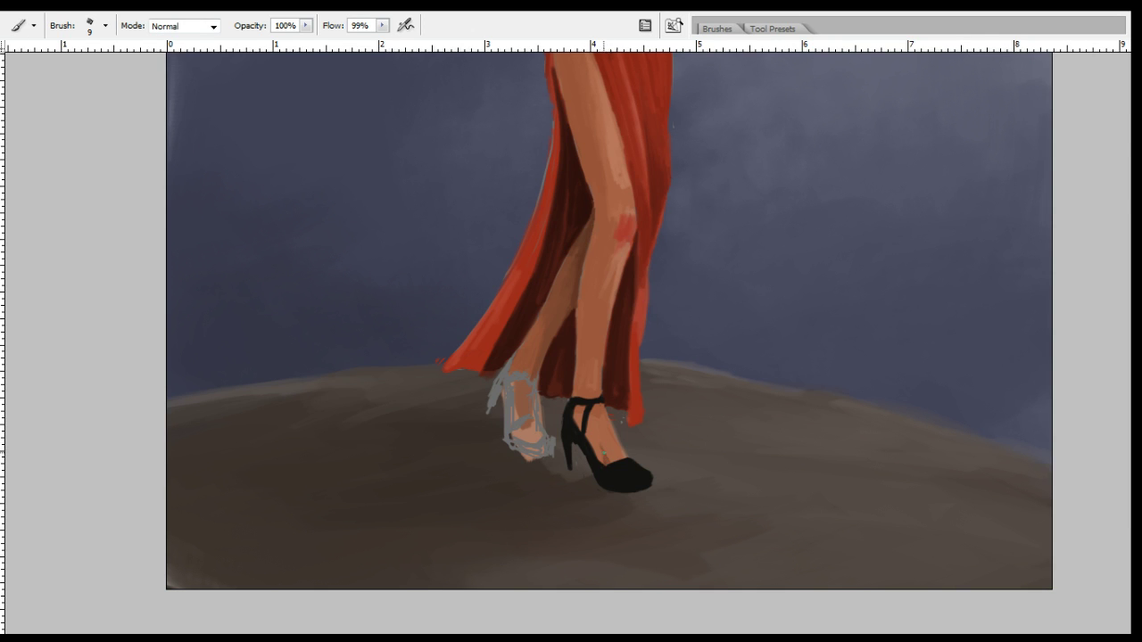
Paint and smudge the darker skin shading on top of the front foot.
key("r")
key("b")
left_click(607, 457, "alt")
key("alt")
Refine the front ankle and the edges of its black strap with repeatedly sampled colours and the size 9 brush.
key("i")
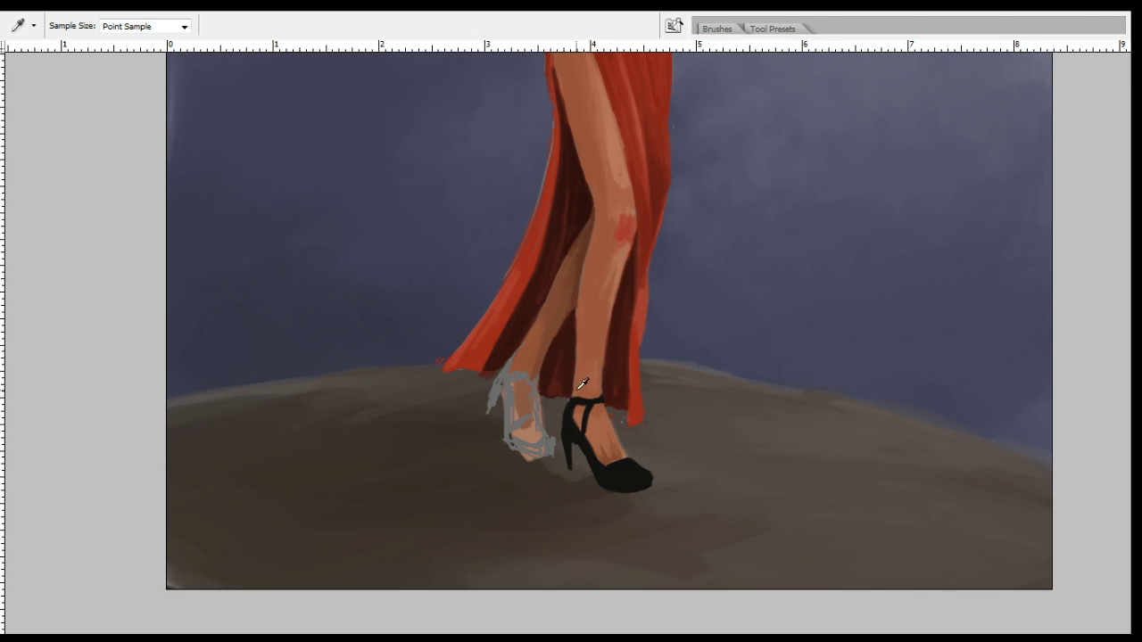
key("b")
key("i")
key("b")
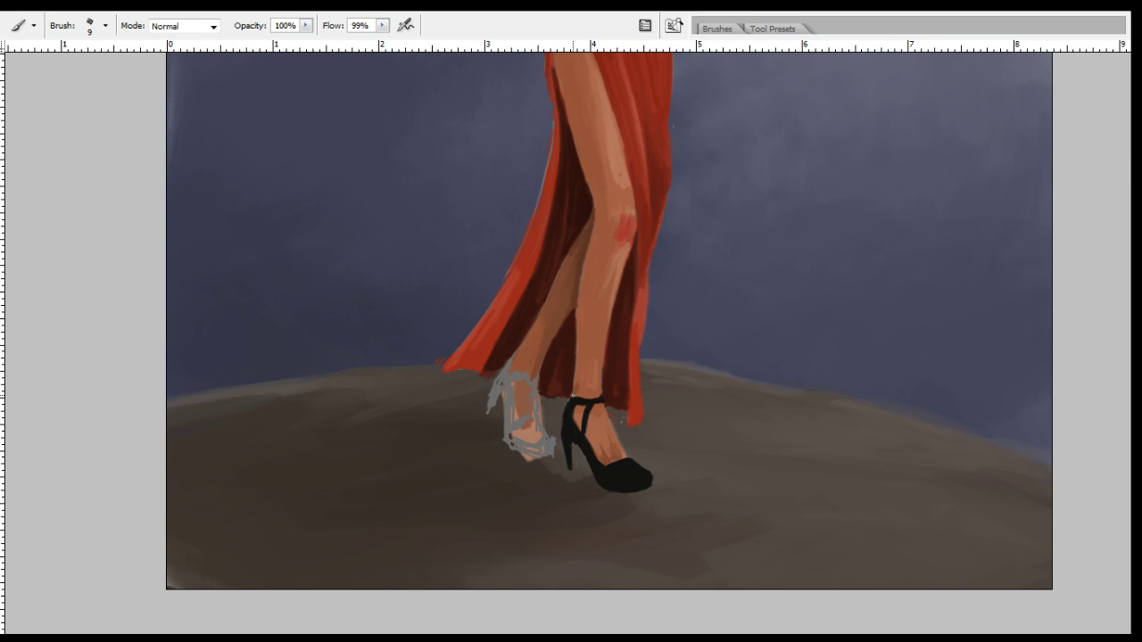
key("i")
key("b")
key("i")
key("b")
key("i")
key("b")
key("i")
Paint over the red patch on the front knee with sampled skin tones using a size 17 brush.
left_click_drag(645, 204, 625, 343)
key("b")
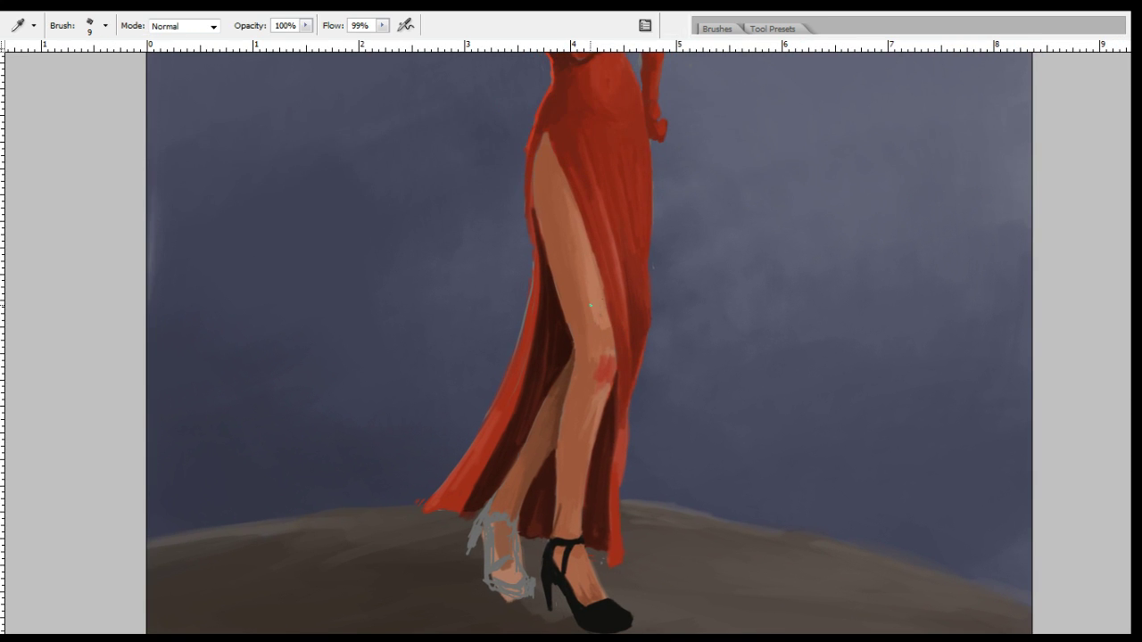
left_click(638, 307)
left_click(596, 347, "alt")
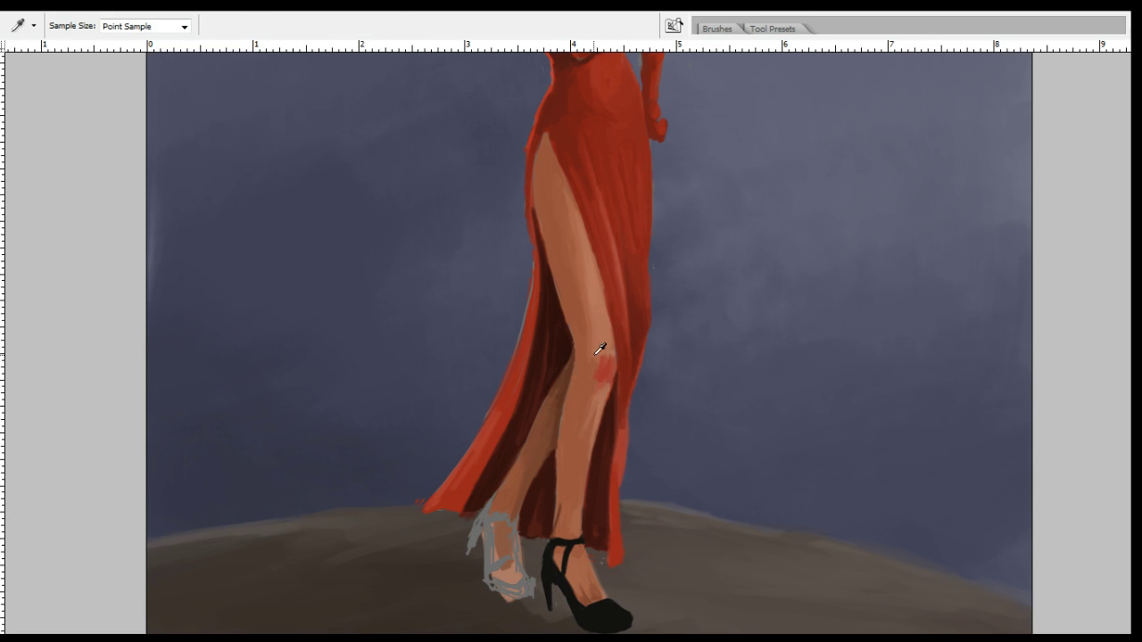
left_click(596, 363, "alt")
key("alt")
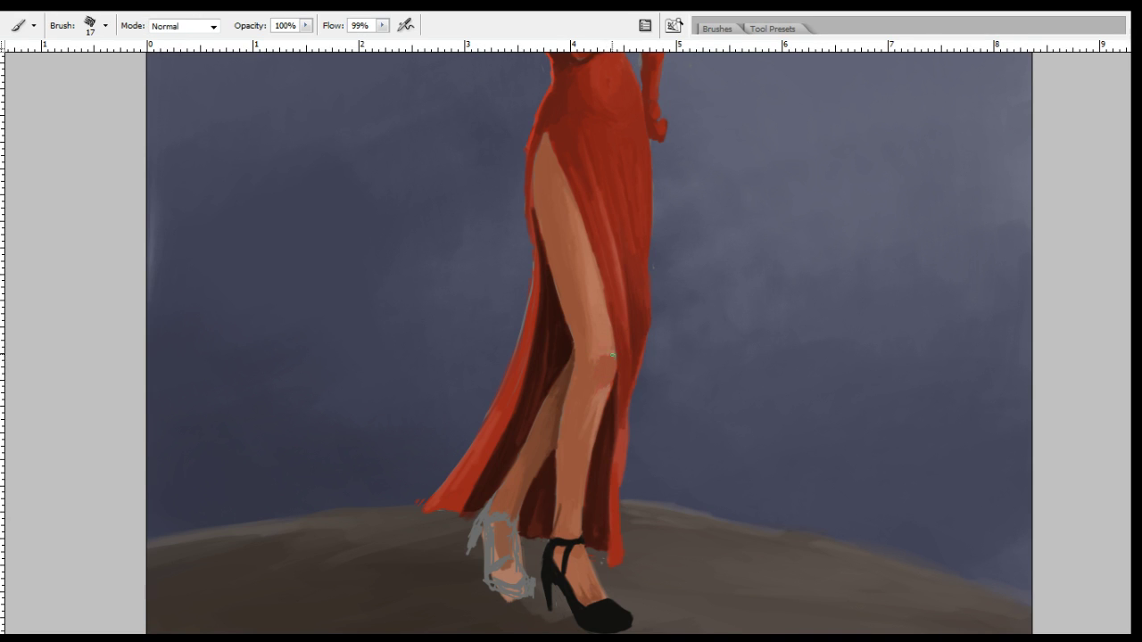
Refine the front knee's outline against the dress with sampled colours and a size 10 brush.
key("alt")
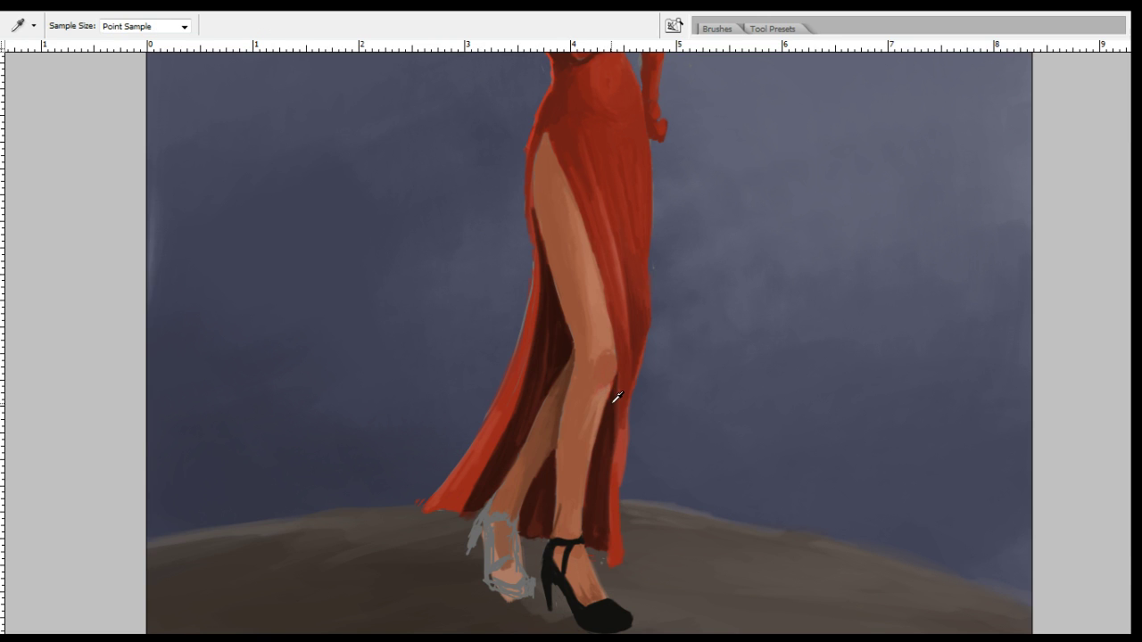
key("bracketleft")
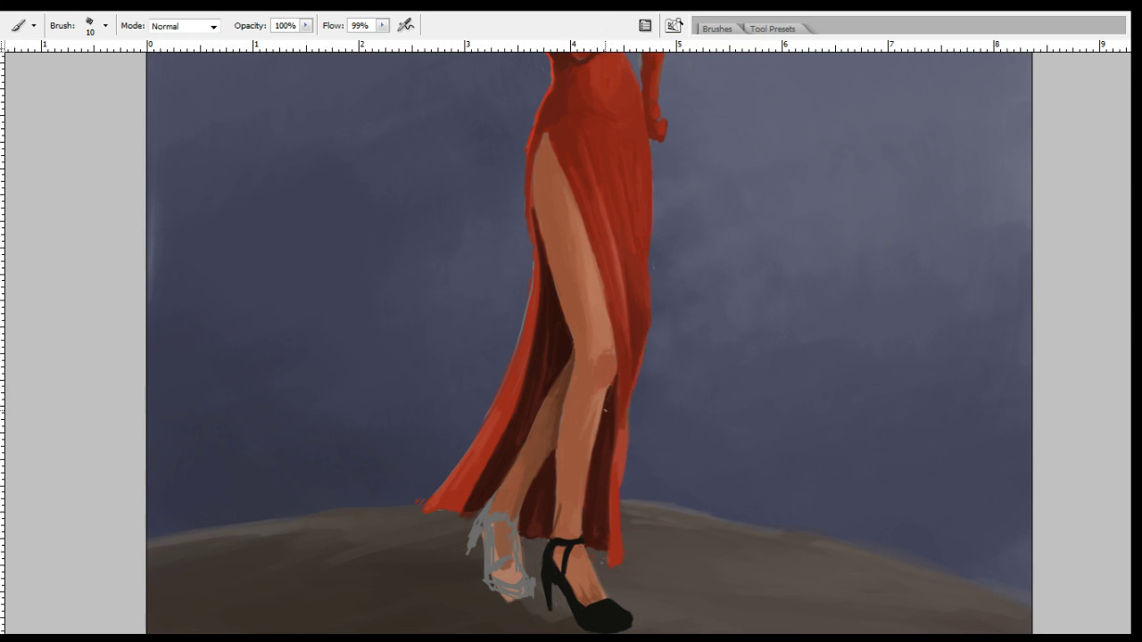
key("alt")
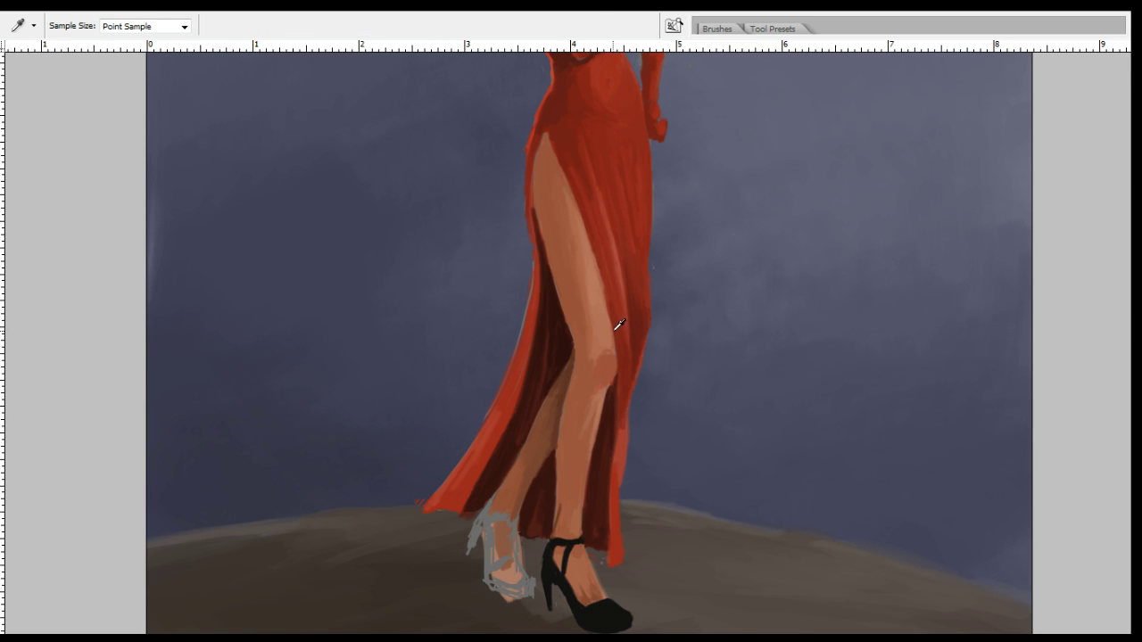
key("alt")
Paint a darker skin shadow on the upper thigh inside the dress slit and smudge it at 60% strength.
key("space")
left_click_drag(592, 236, 605, 281)
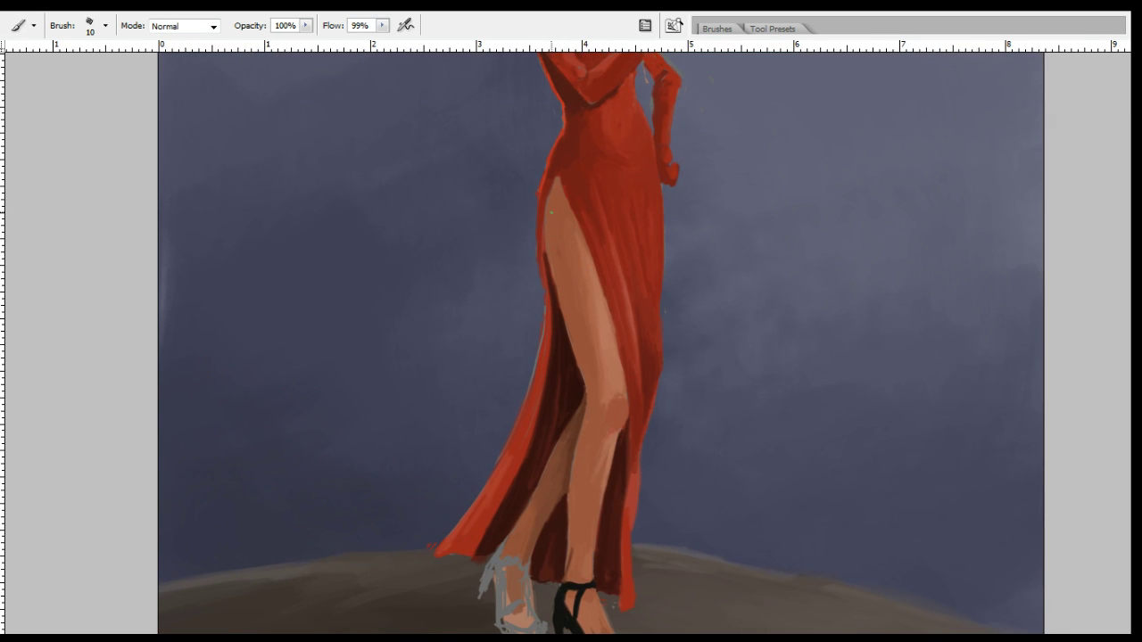
left_click_drag(556, 226, 560, 245)
left_click(559, 234, "alt")
left_click(601, 240)
key("period")
key("r")
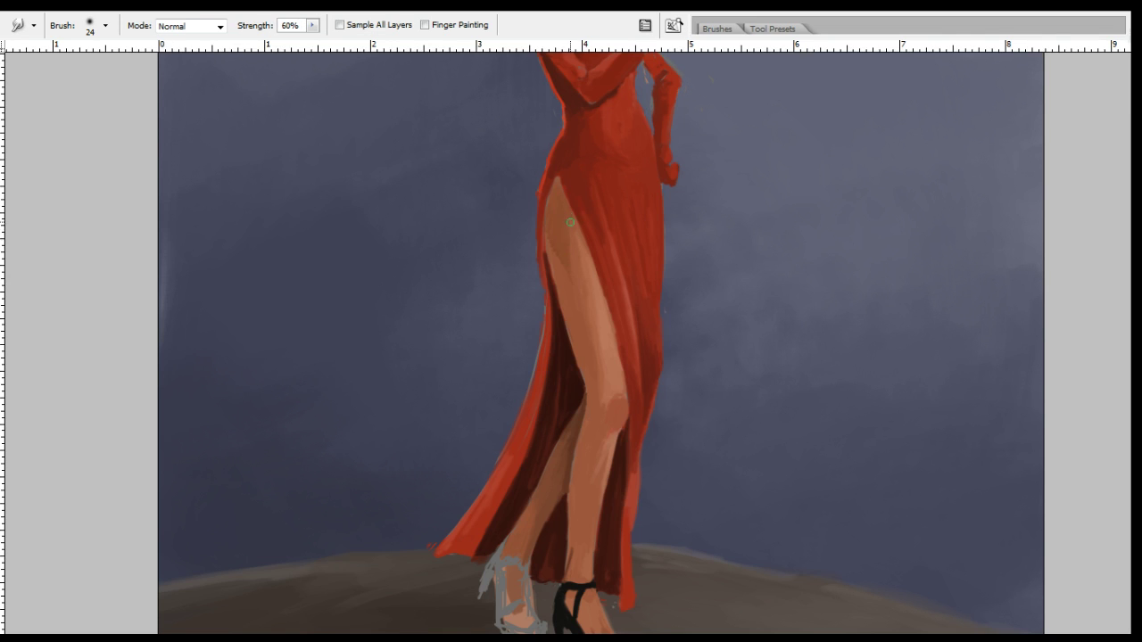
key("b")
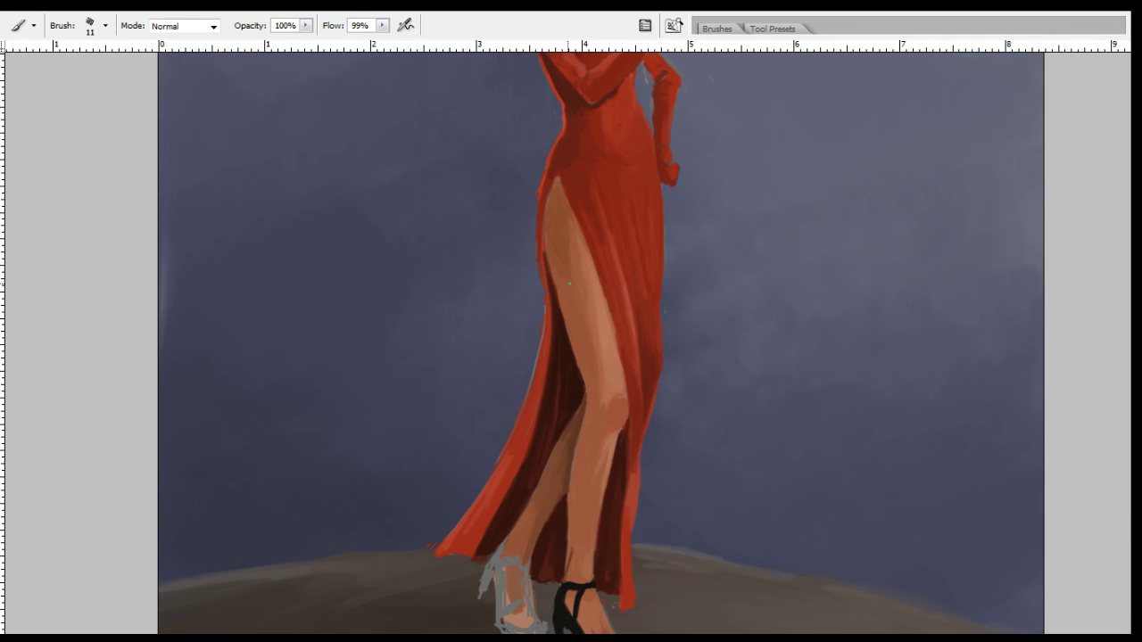
Deepen the thigh's shadow below the slit's peak, alternating sampled skin-tone strokes with smudging.
key("r")
key("i")
key("b")
key("r")
key("i")
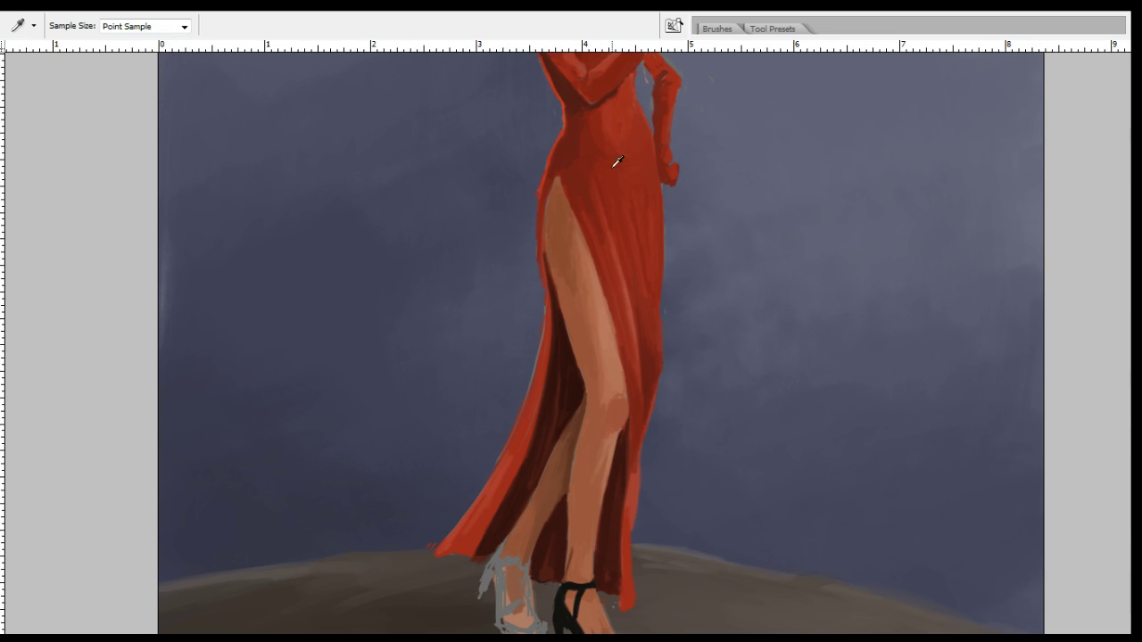
scroll(621, 205, "up", 3)
key("b")
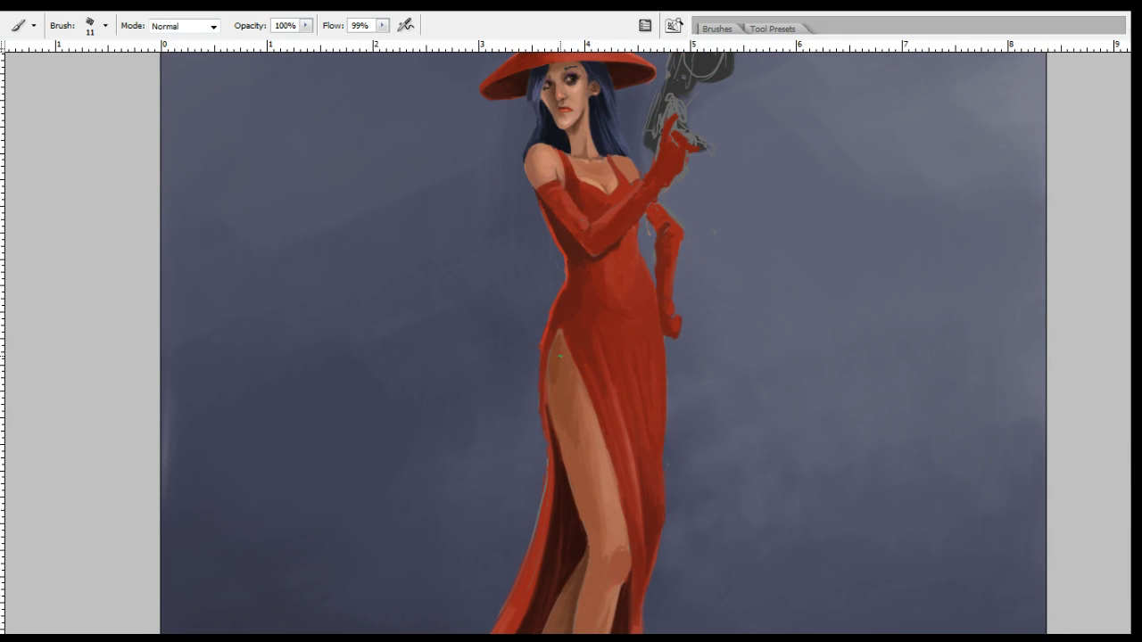
key("r")
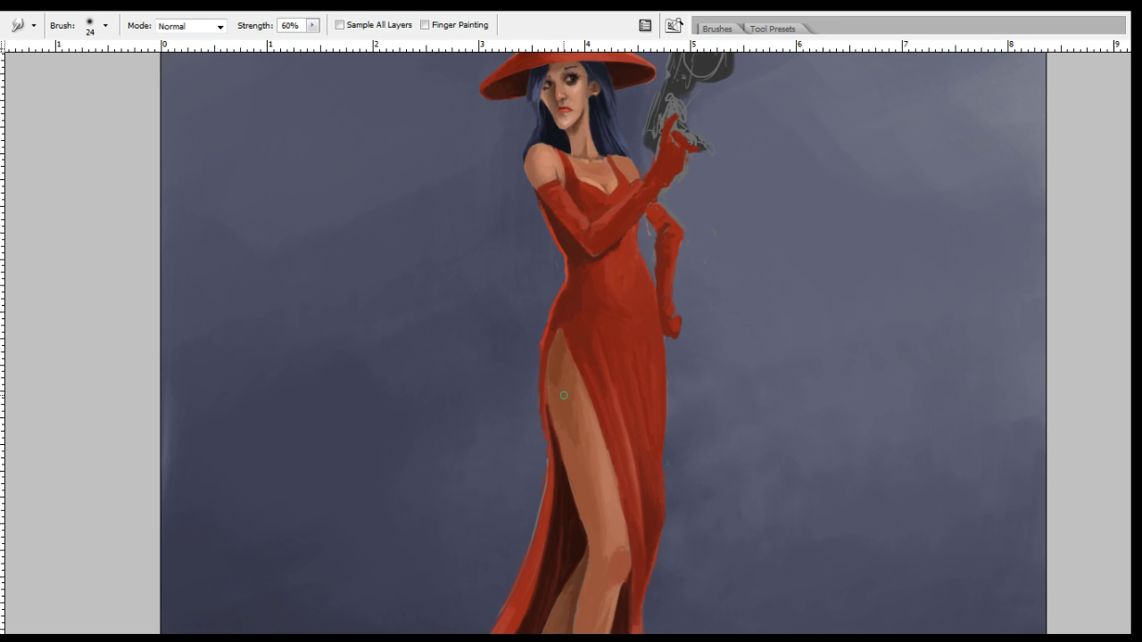
key("b")
key("i")
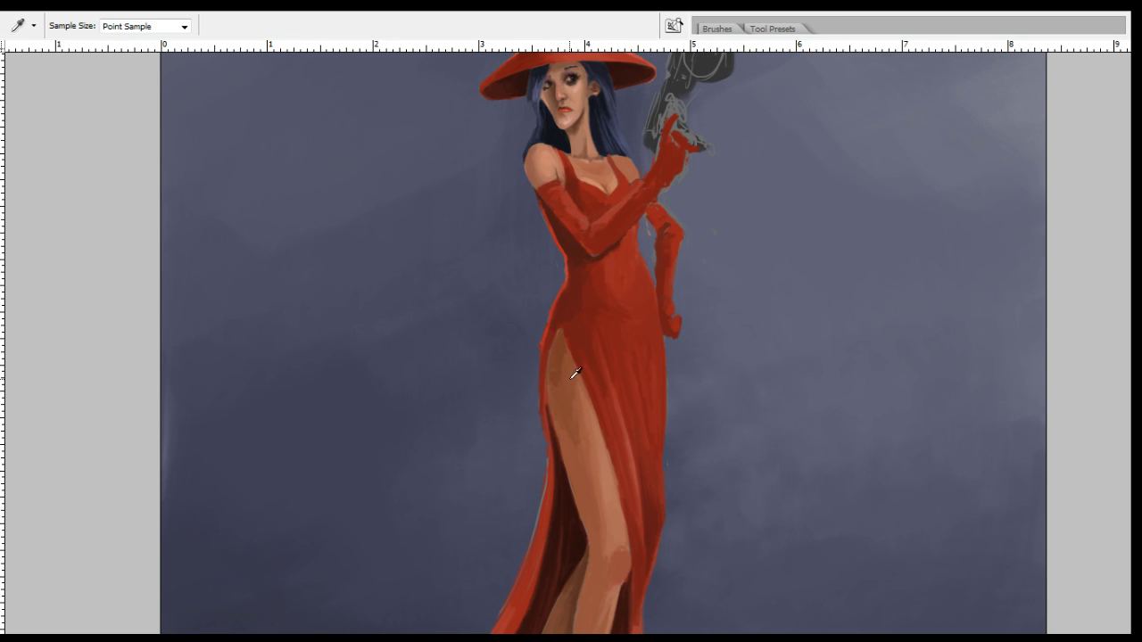
key("b")
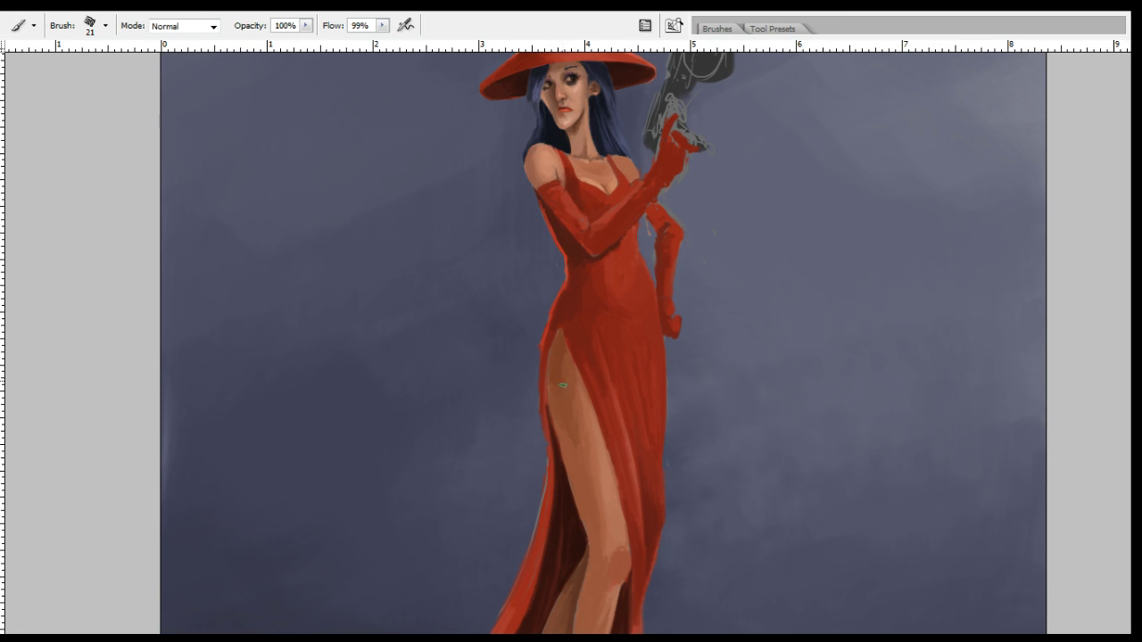
Blend the upper thigh's shadow smoothly into the lighter skin with a smaller brush and the Smudge tool.
key("bracketleft")
key("r")
key("i")
key("b")
left_click(567, 388, "alt")
key("r")
key("i")
key("b")
key("o")
key("i")
key("b")
key("i")
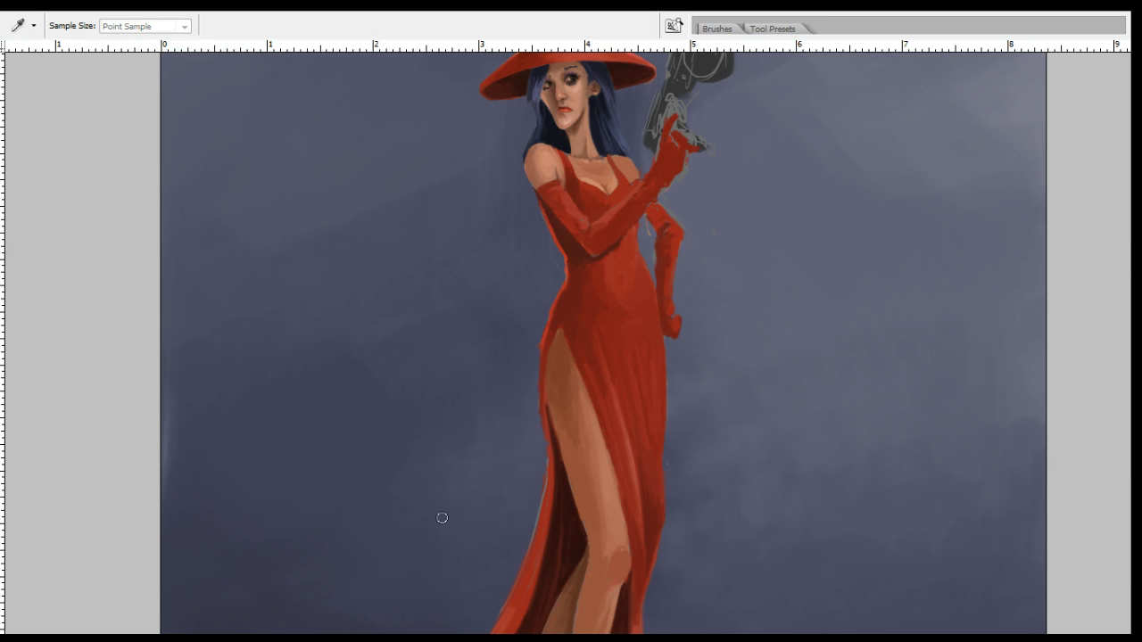
key("b")
Reduce the brush to size 8 and refine the dress's edge at the hip beside the slit with sampled red.
scroll(589, 402, "down", 1)
key("bracketleft")
key("bracketleft")
key("bracketleft")
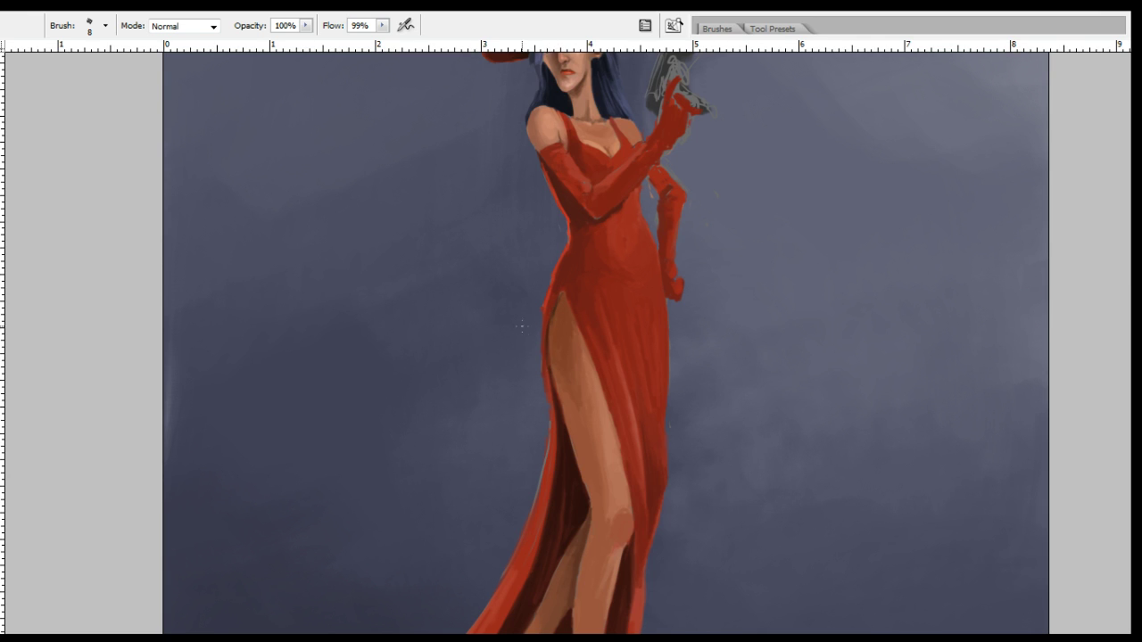
left_click(550, 299, "alt")
Clean up the dress's trailing edge in sampled red with a size 14 brush and touch up its front edge below the knee.
scroll(589, 538, "down", 2)
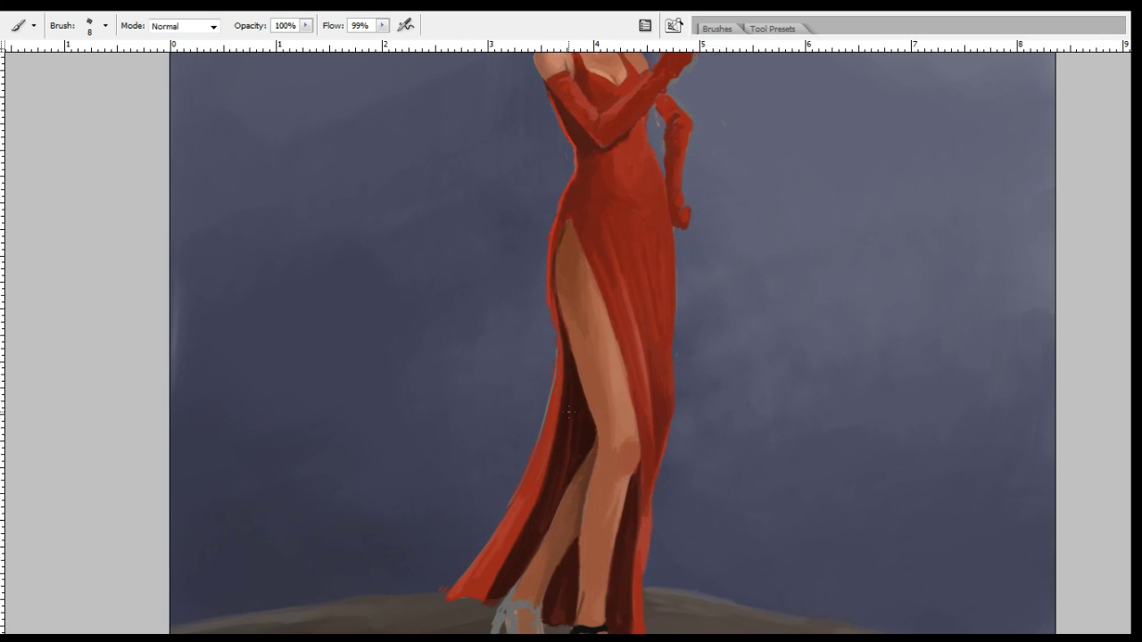
key("bracketright")
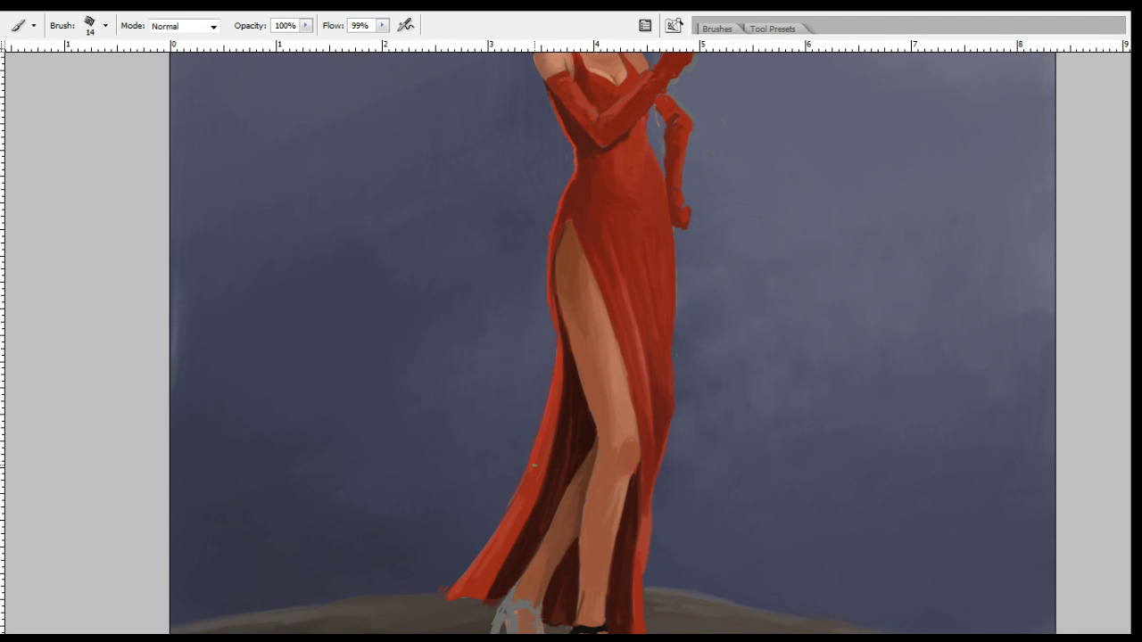
left_click(532, 479, "alt")
key("e")
key("b")
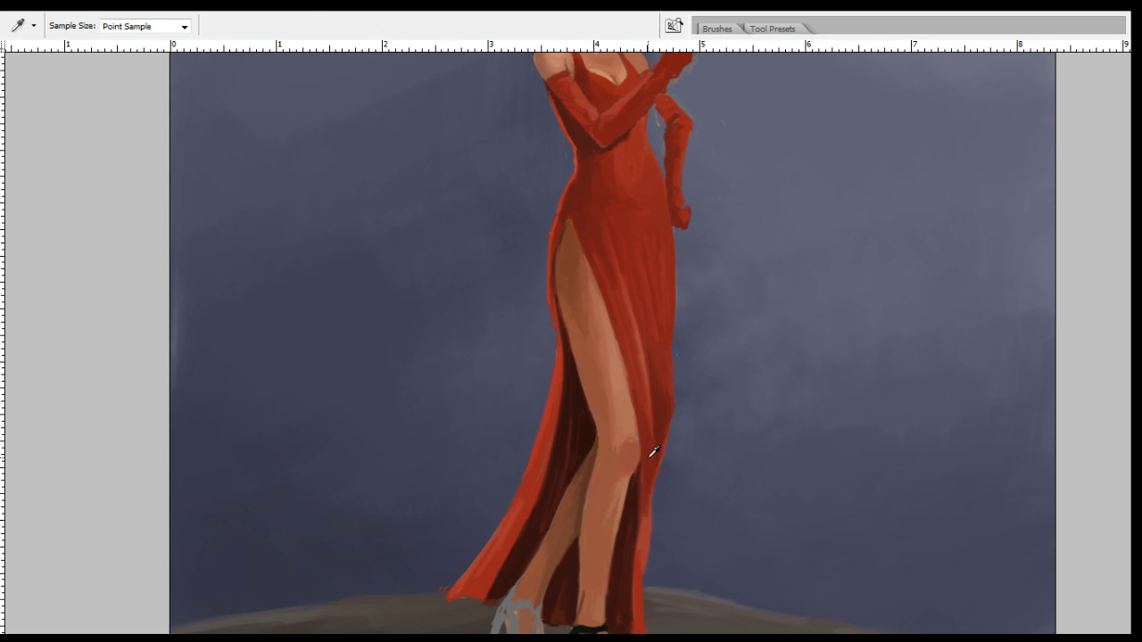
left_click(974, 219)
left_click_drag(642, 436, 655, 383)
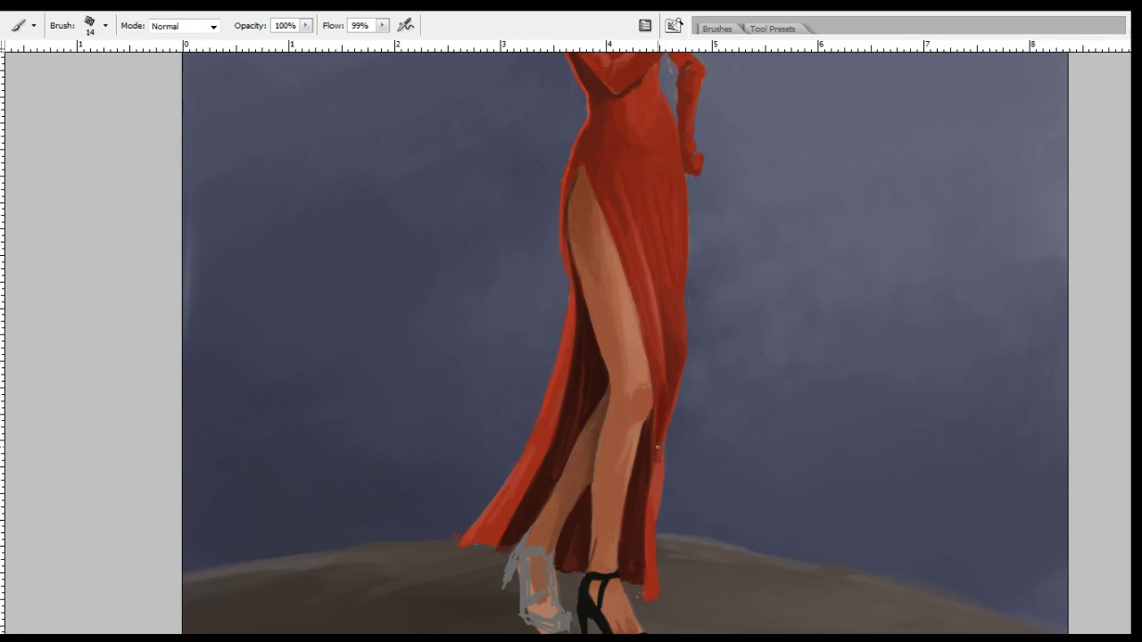
Shade the dress's waist and stomach below the crossed arm with alternately sampled reds using the size 14 brush.
left_click_drag(723, 260, 701, 433)
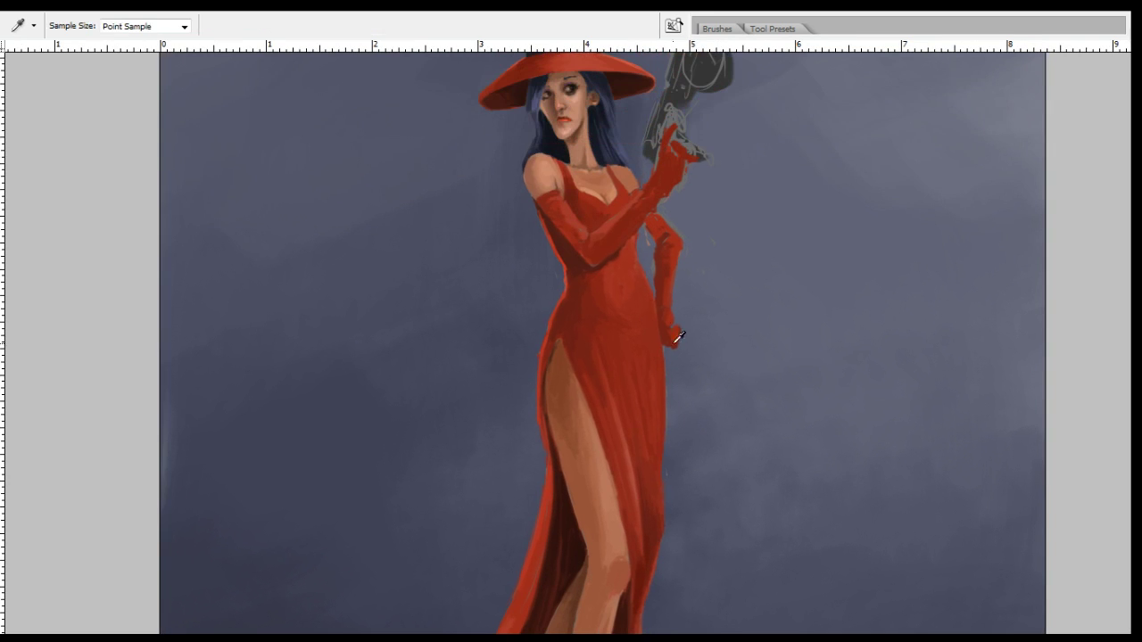
left_click(605, 287, "alt")
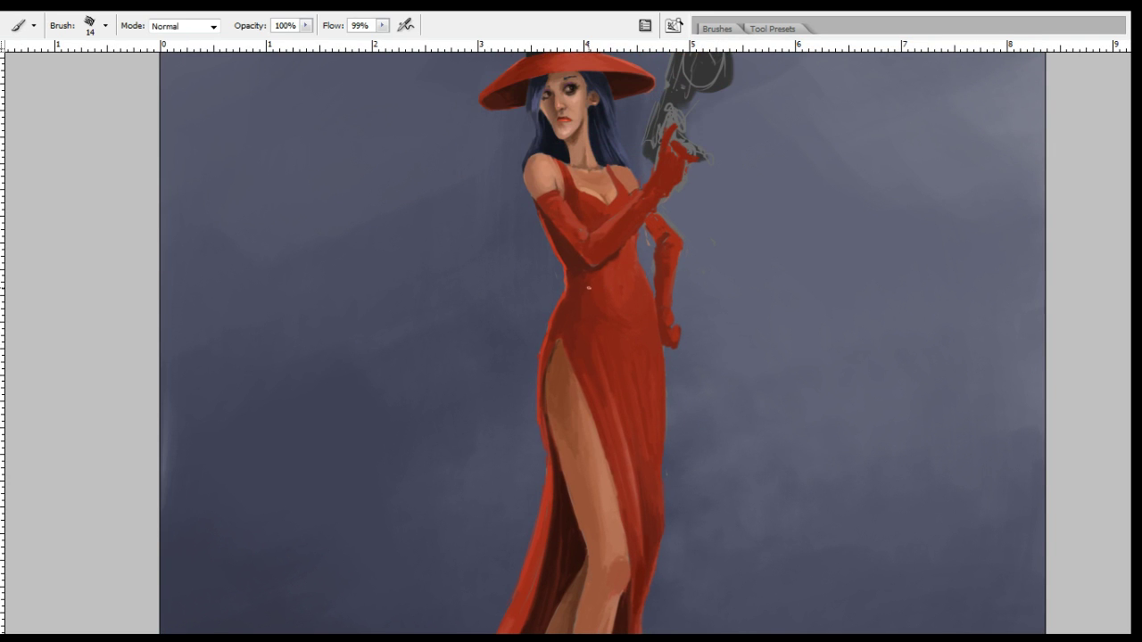
key("o")
key("b")
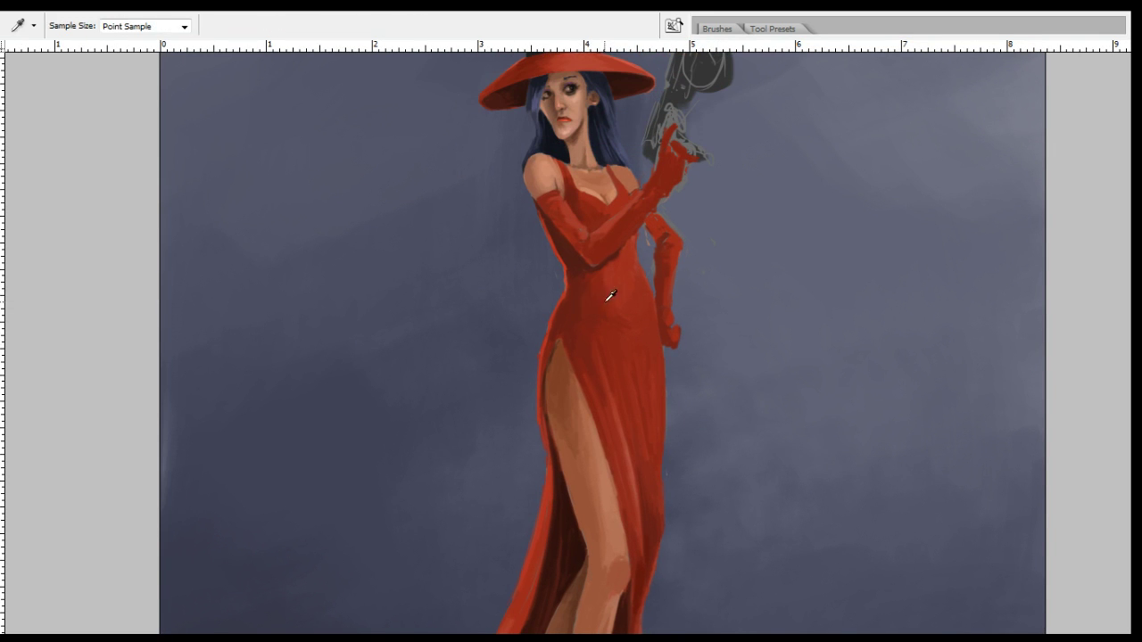
left_click(585, 296, "alt")
left_click(585, 311, "alt")
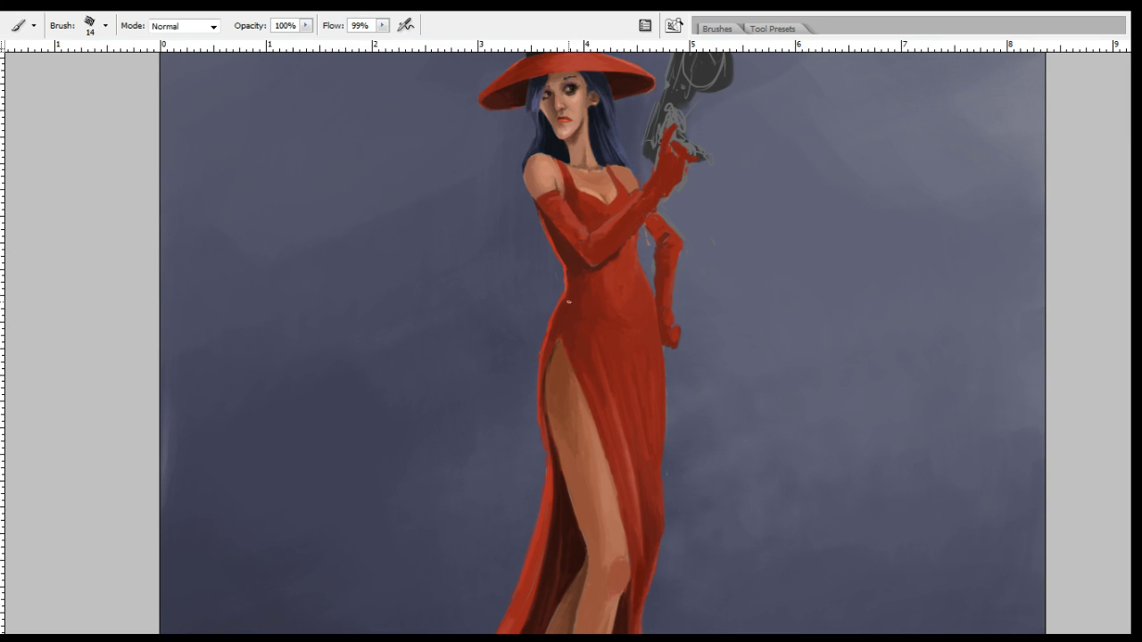
key("r")
key("b")
left_click(570, 316, "alt")
left_click(624, 290, "alt")
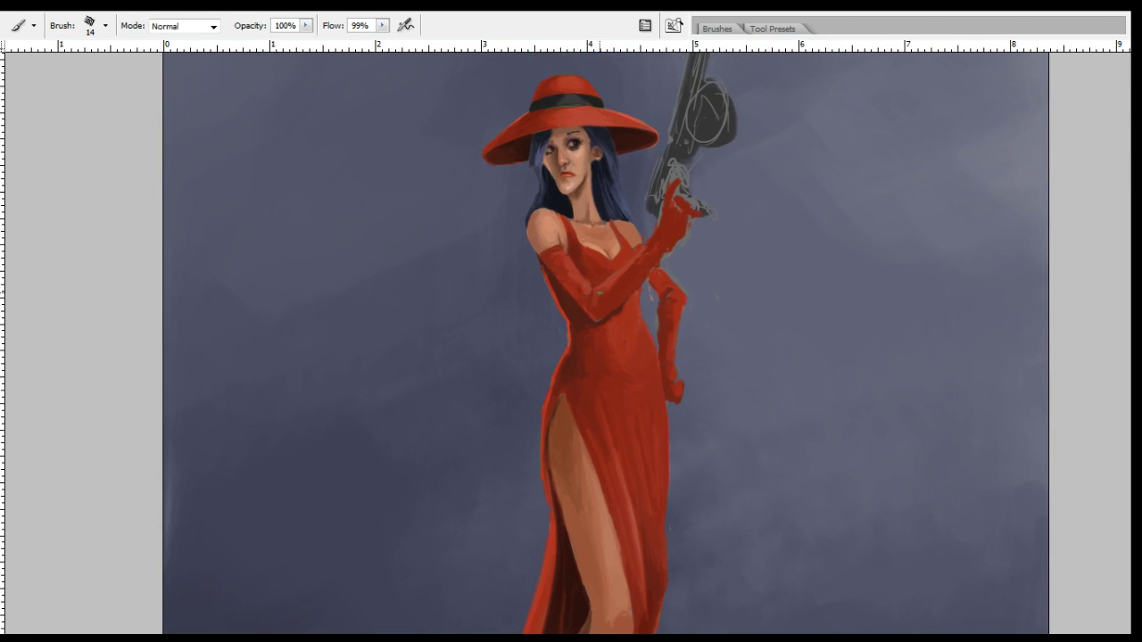
Shade the raised arm's glove from the elbow toward the wrist with sampled reds.
left_click(603, 291, "alt")
left_click(622, 281, "alt")
key("o")
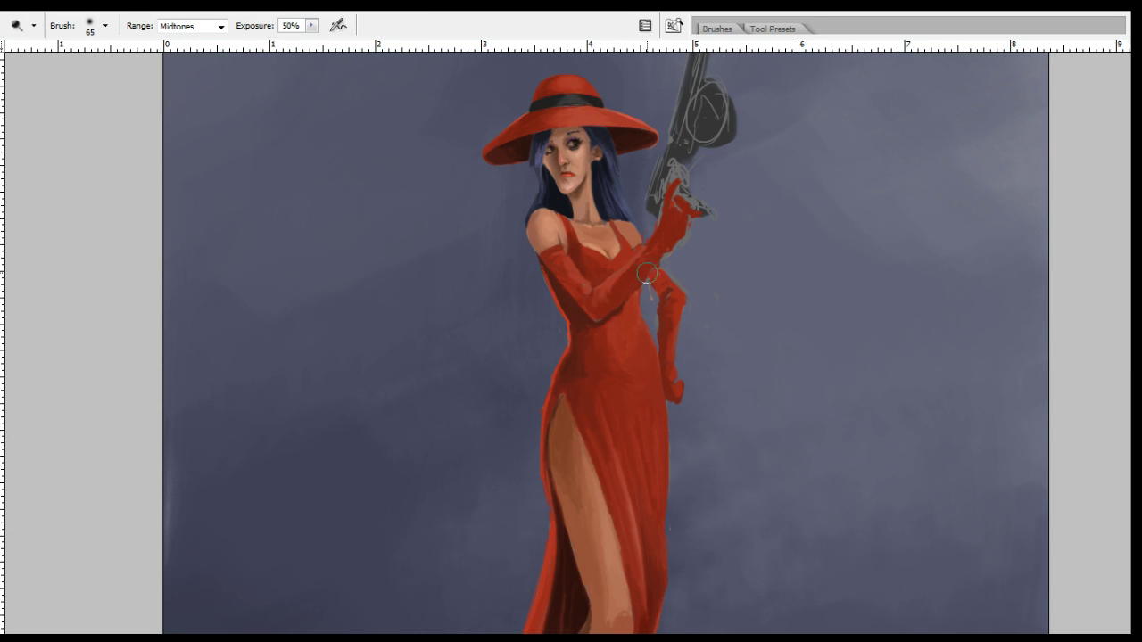
key("b")
left_click(659, 244, "alt")
left_click_drag(650, 245, 659, 242)
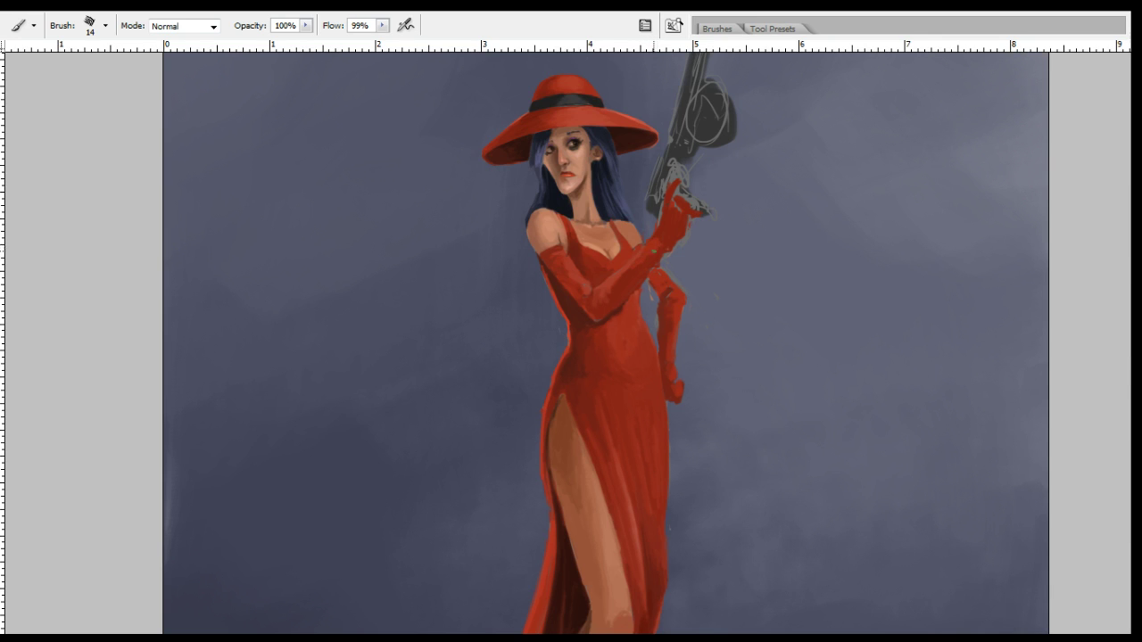
Refine the light and shadow along the raised glove's forearm near the wrist with resampled reds.
key("o")
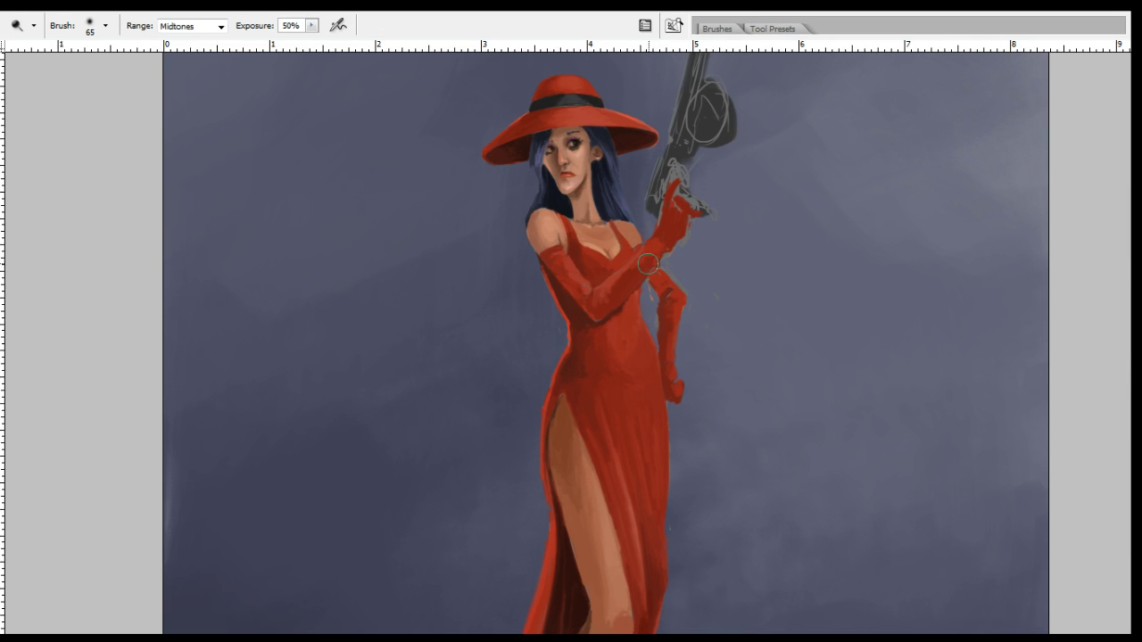
key("i")
key("b")
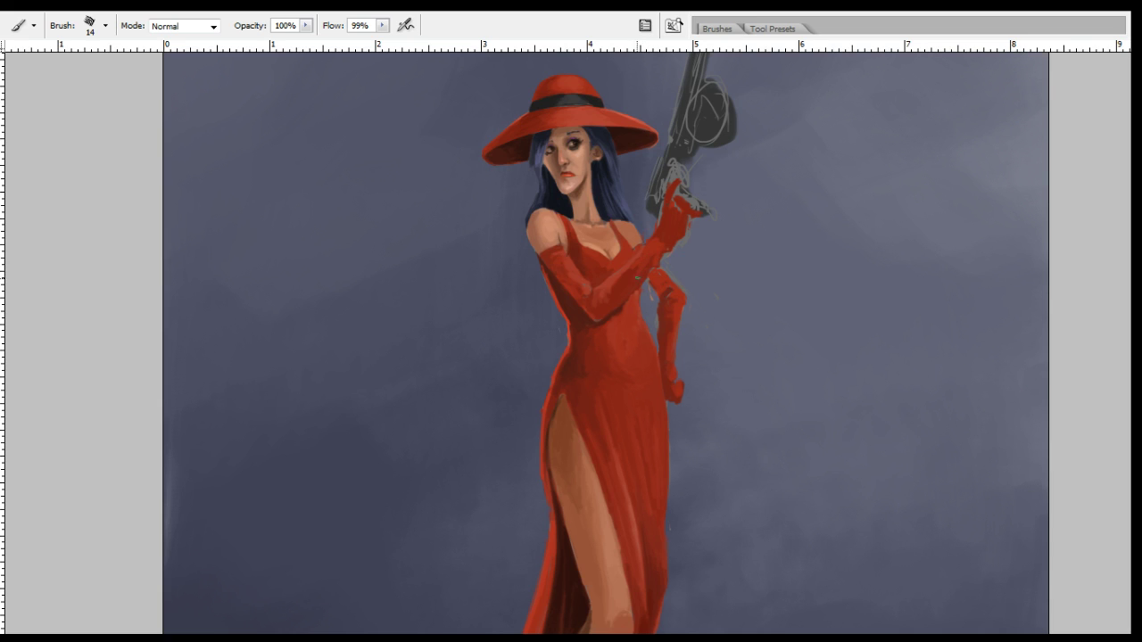
key("o")
key("i")
key("b")
key("i")
key("b")
Reduce the brush to size 8 and touch up the raised glove's wrist and the rear upper arm with sampled colors.
left_click_drag(684, 253, 685, 307)
key("bracketleft")
key("bracketleft")
key("bracketleft")
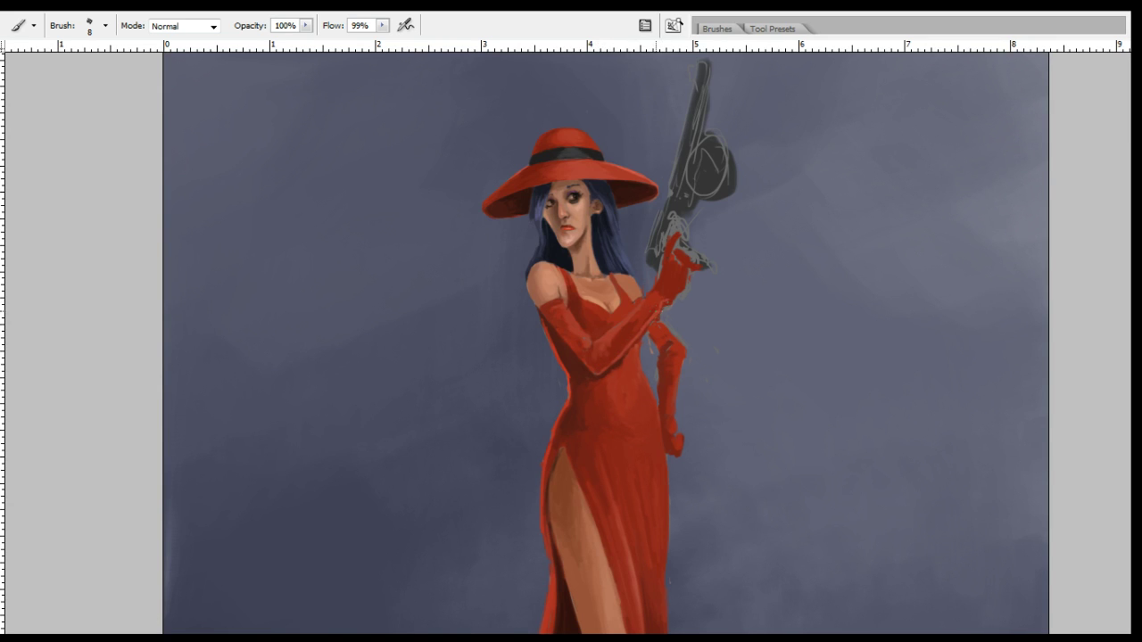
left_click(656, 313, "alt")
right_click(659, 319)
double_click(714, 361)
left_click(636, 345, "alt")
left_click(656, 339, "alt")
Erase the stray sketch marks around the rear upper arm and repaint the arm down to the elbow in sampled reds.
key("e")
mouse_move(650, 345)
left_mouse_down()
mouse_move(650, 355)
mouse_move(648, 339)
mouse_move(671, 351)
left_mouse_up()
key("b")
left_click(676, 339, "alt")
key("alt")
left_click(670, 342, "alt")
left_click(662, 330, "alt")
left_click(659, 347, "alt")
left_click(662, 396, "alt")
left_click_drag(687, 461, 694, 416)
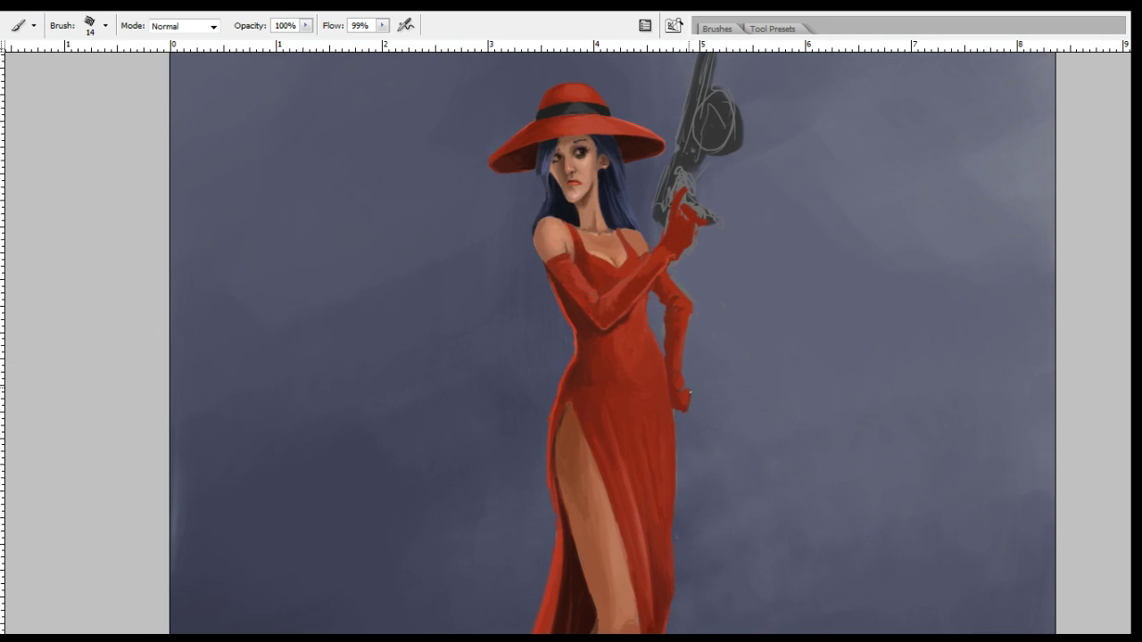
Touch up the gloved hand at the hip and the dress's rear edge with sampled red at brush size 14.
left_click(682, 386, "alt")
left_click_drag(667, 461, 665, 331)
left_click(665, 467, "alt")
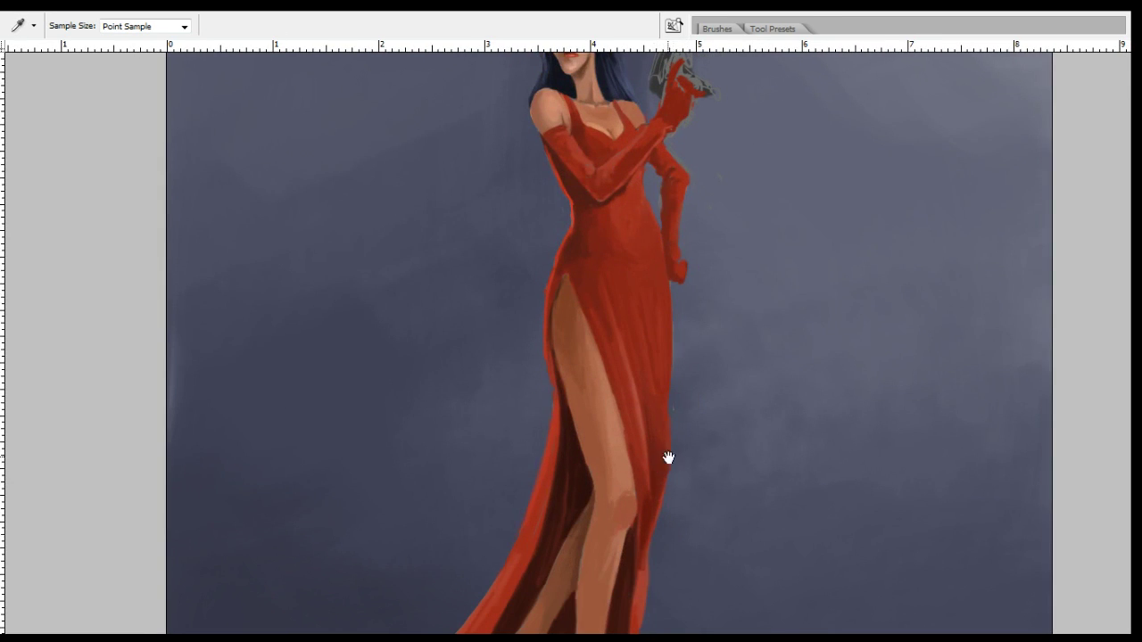
left_click_drag(668, 464, 673, 514)
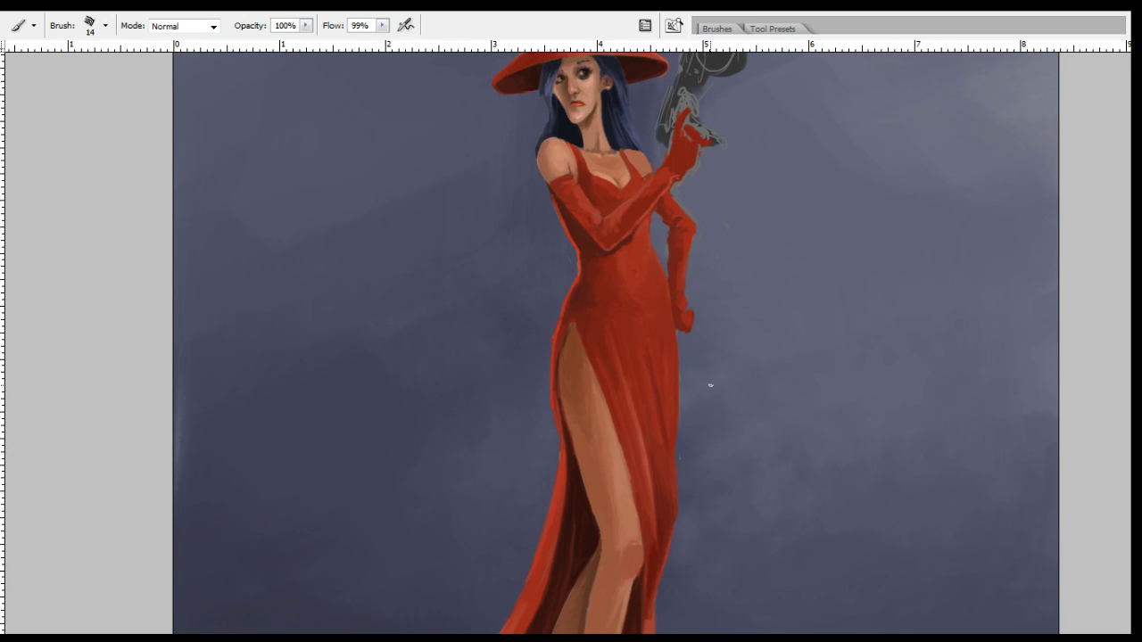
Adjust the brush to size 11 and refine the dress's shading around the hip.
key("bracketright")
right_click(690, 394)
left_click(717, 402)
key("bracketright")
key("bracketright")
key("bracketright")
key("bracketright")
key("bracketright")
key("ctrl+space")
key("ctrl+plus")
key("ctrl+plus")
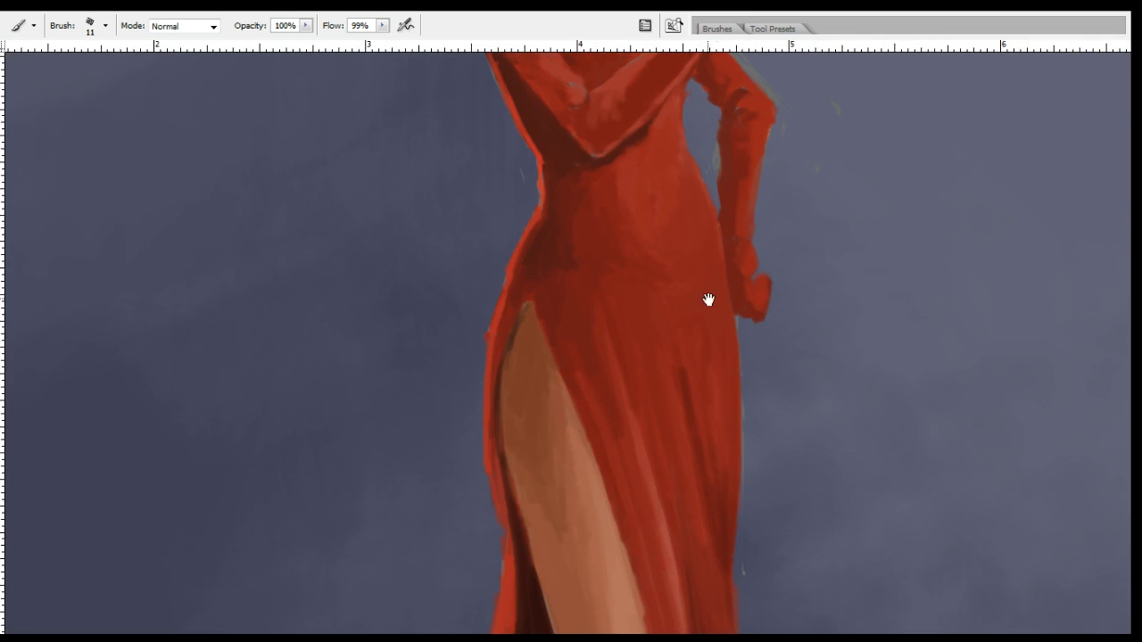
Clean up the rear arm's outline with sampled color, the size 14 eraser and a size 3 brush.
left_click_drag(711, 314, 596, 481)
left_click(614, 329, "alt")
key("b")
left_click_drag(604, 312, 604, 386)
key("e")
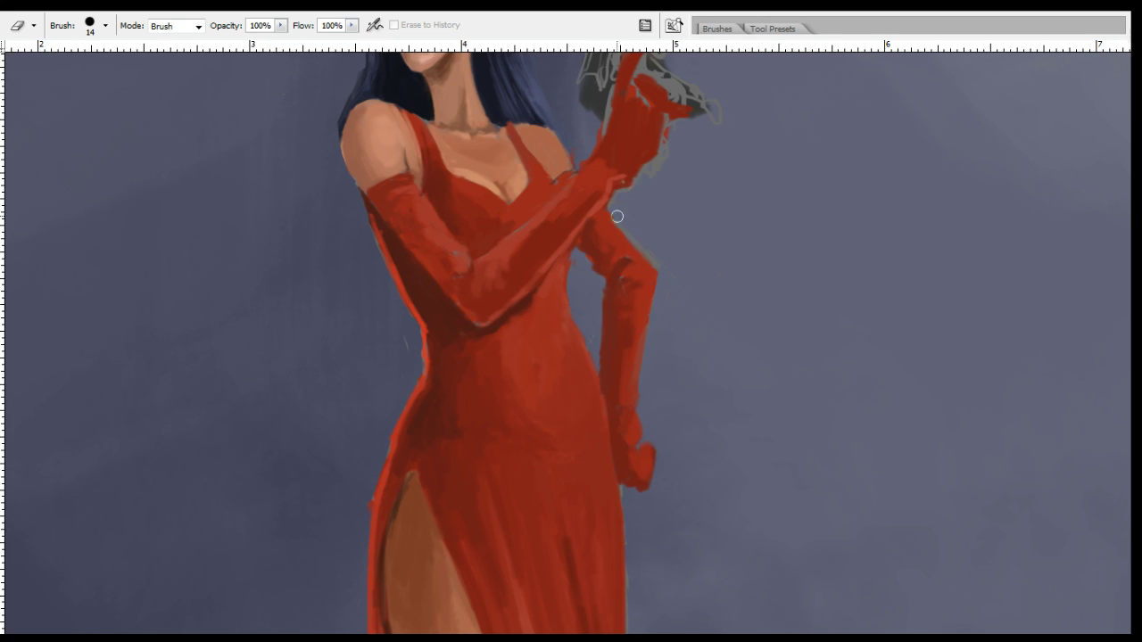
key("i")
key("b")
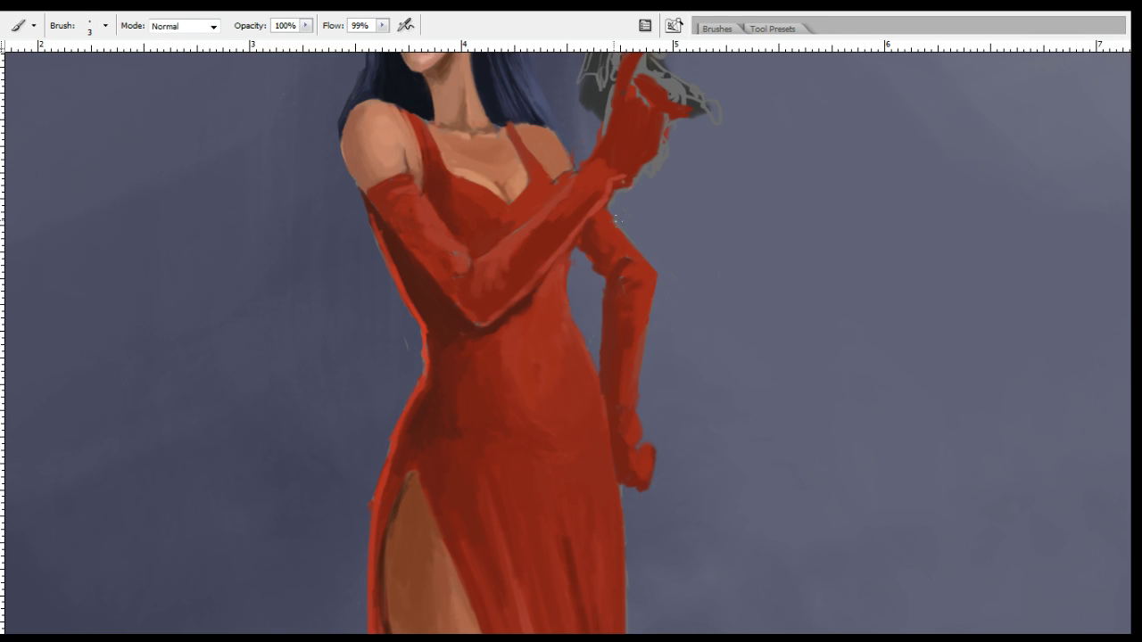
Refine the rear upper arm and the raised forearm's underside with sampled reds.
left_click(589, 250, "alt")
mouse_move(609, 229)
left_mouse_down()
mouse_move(622, 297)
mouse_move(597, 266)
left_mouse_up()
left_click(568, 290, "alt")
left_click(579, 286, "alt")
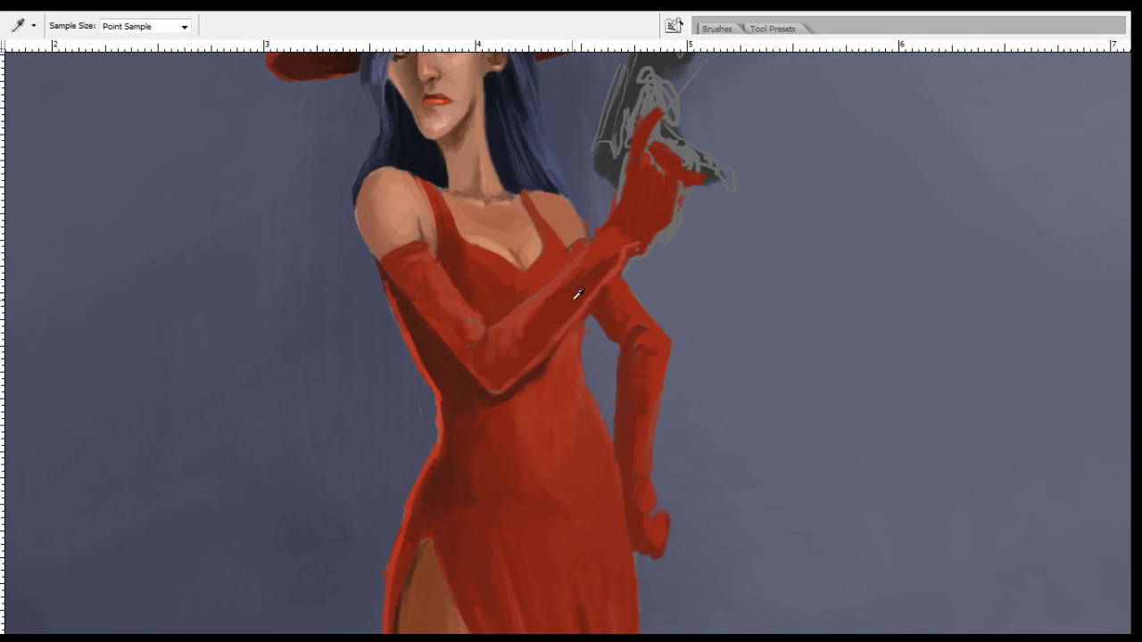
Blend the reds at the wrist and along the forearm of the raised arm's glove using colours sampled from it.
mouse_move(622, 239)
left_mouse_down()
mouse_move(595, 257)
mouse_move(644, 250)
mouse_move(671, 209)
mouse_move(627, 249)
left_mouse_up()
left_click(630, 244, "alt")
left_click(631, 237, "alt")
left_click(622, 254, "alt")
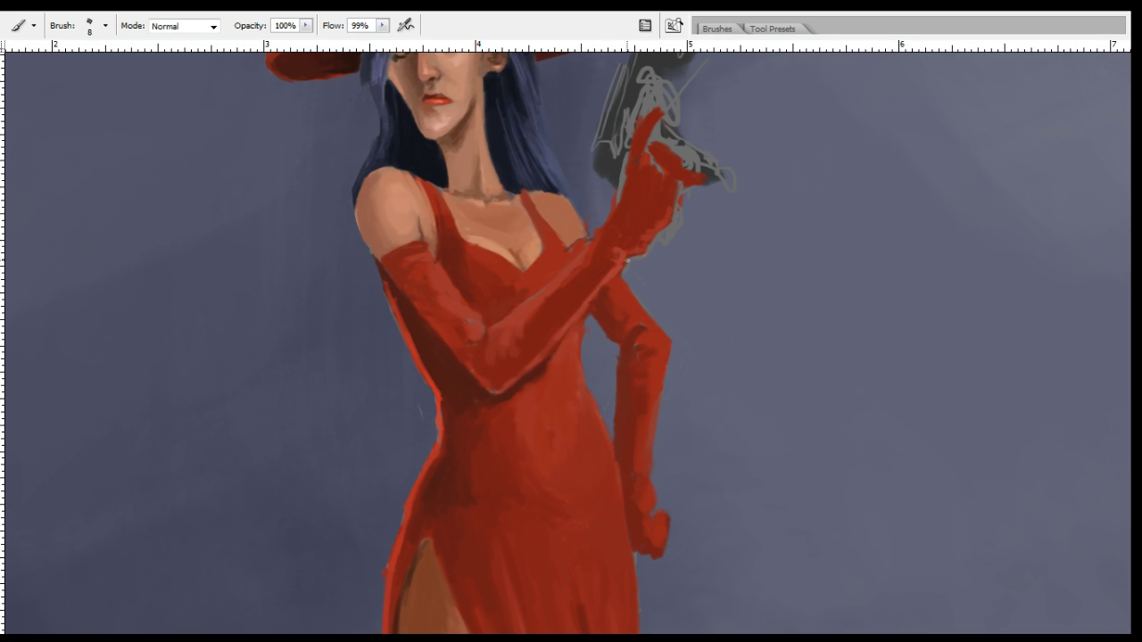
left_click(549, 330, "alt")
left_click(555, 350, "alt")
left_click(510, 360, "alt")
left_click(466, 365, "alt")
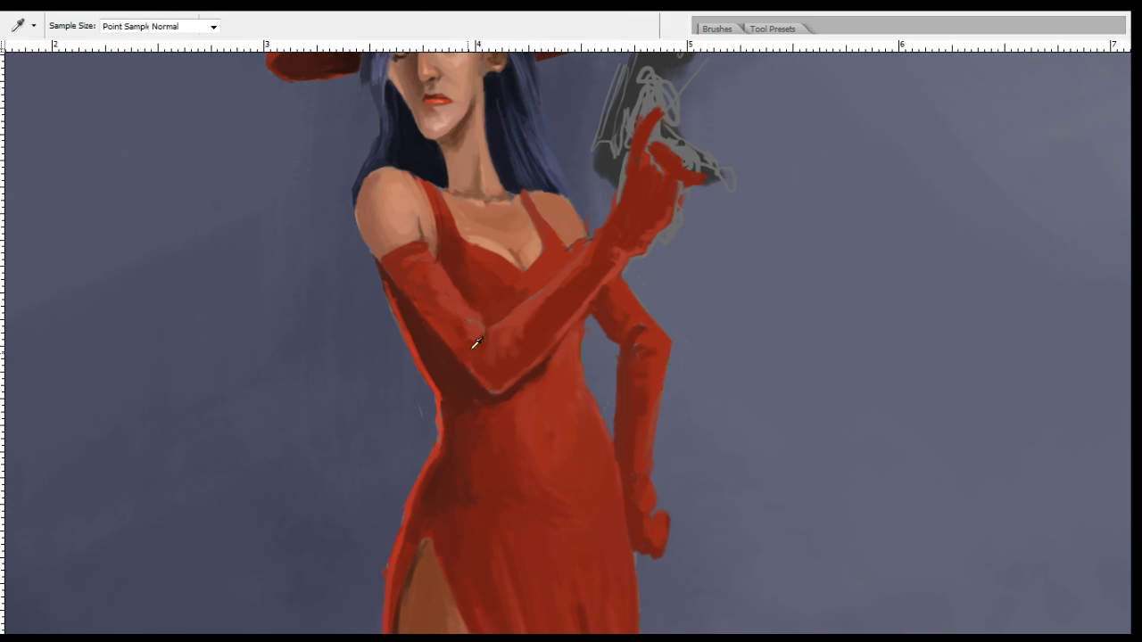
Paint a dark fold at the raised arm's elbow with a 9 px brush and rework the glove above it in sampled reds.
key("bracketright")
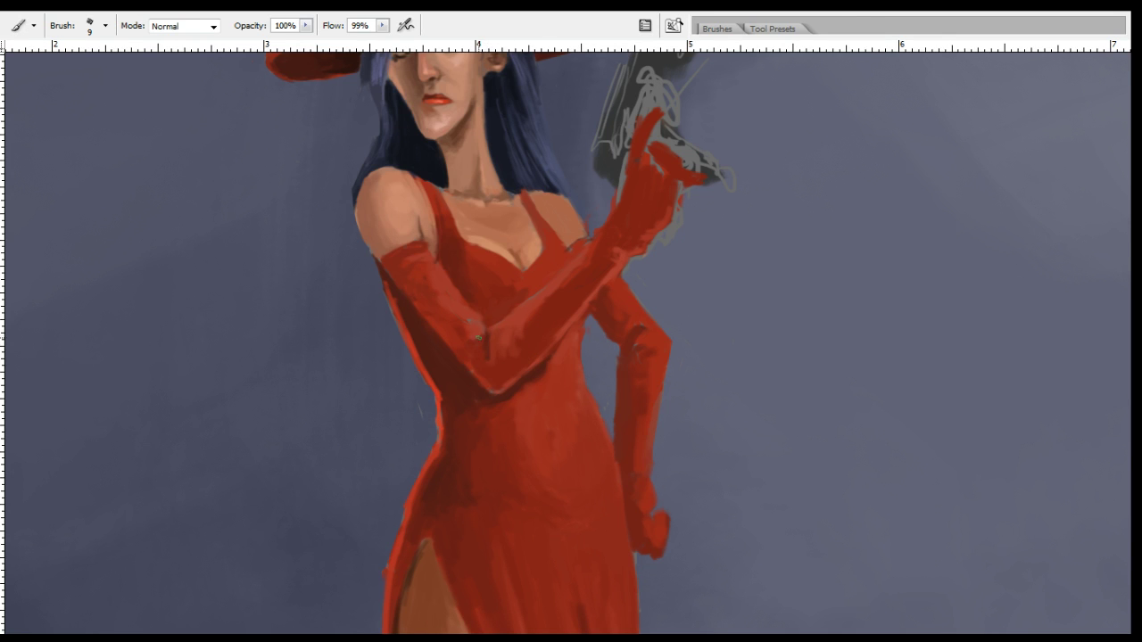
left_click(462, 330, "alt")
left_click(461, 328, "alt")
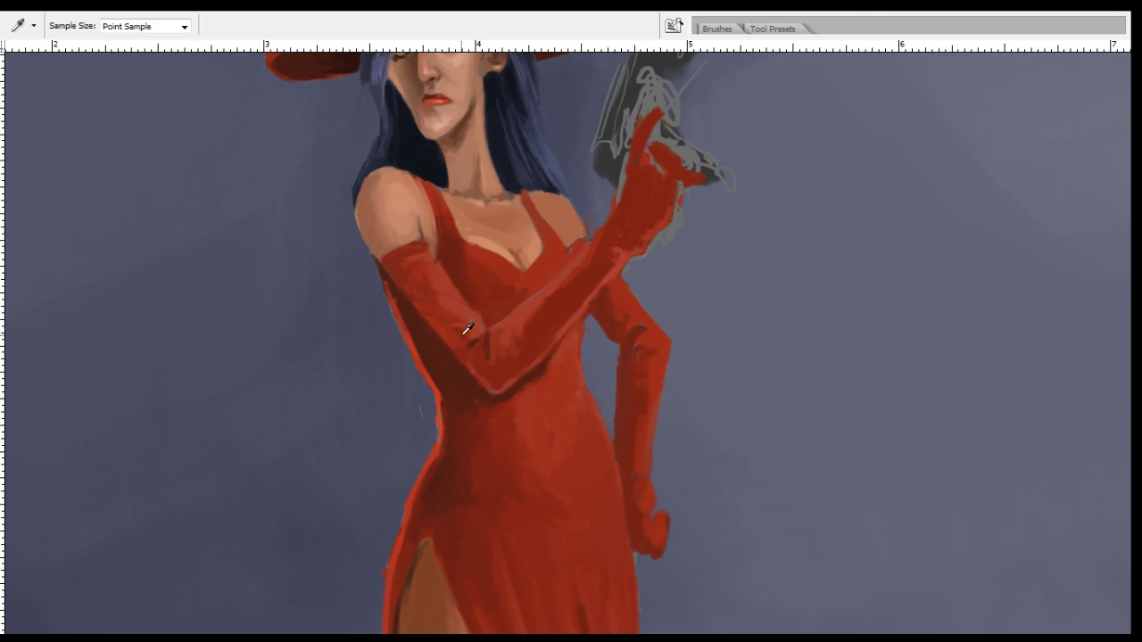
left_click(457, 308, "alt")
left_click_drag(450, 310, 437, 316)
key("u")
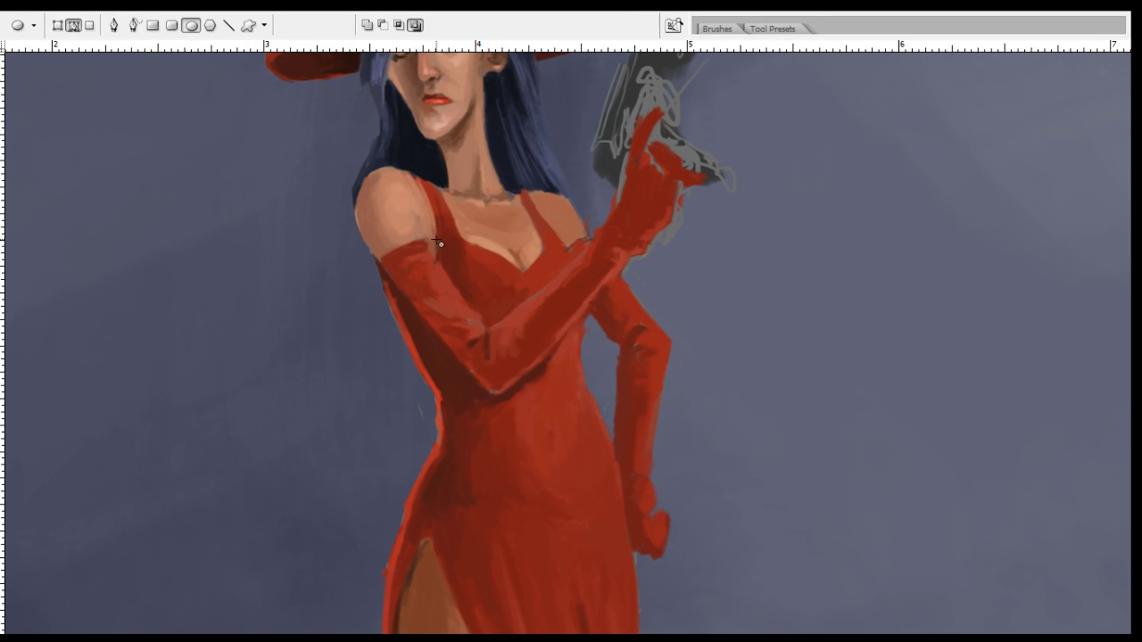
key("i")
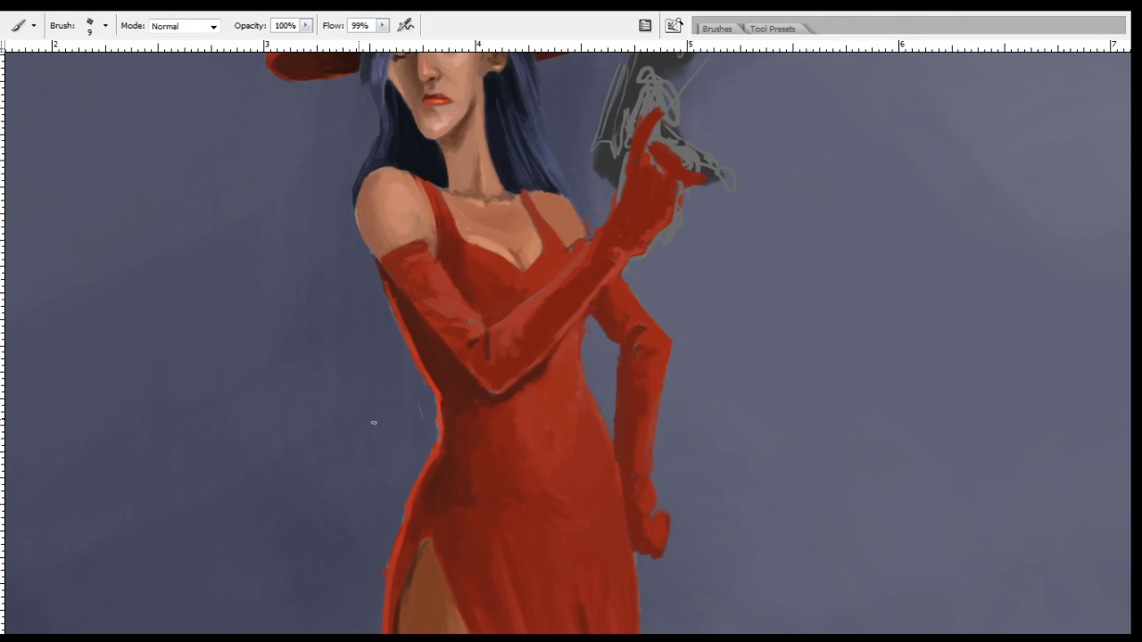
Retouch the edge where the raised arm's glove meets the bare shoulder, using a 7 px brush and sampled colours.
left_click(421, 459, "alt")
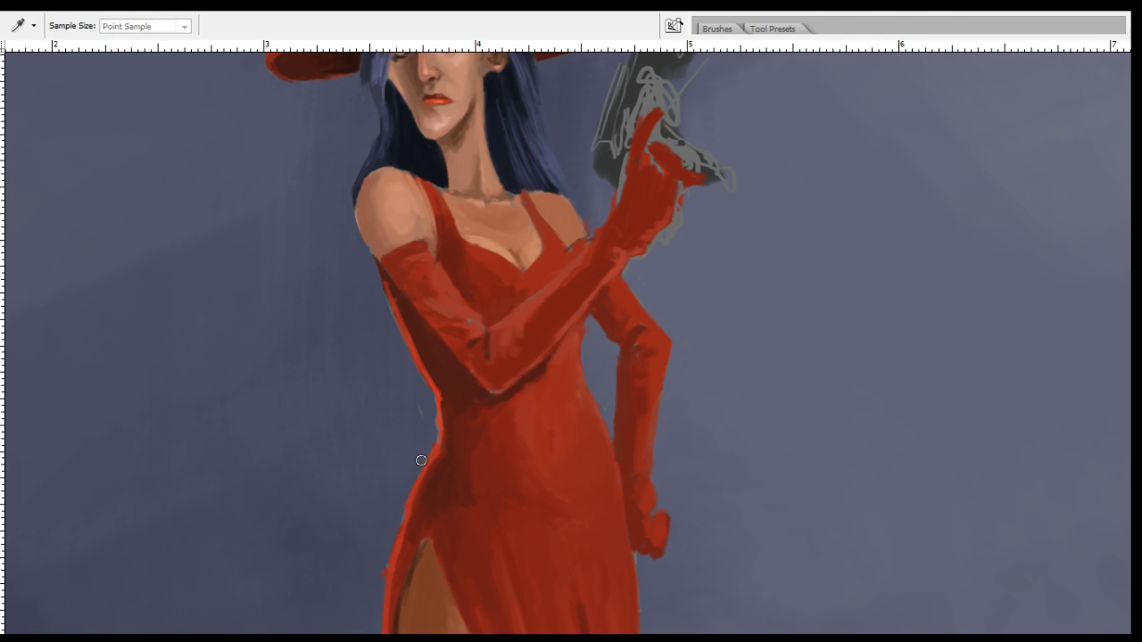
left_click_drag(434, 166, 501, 280)
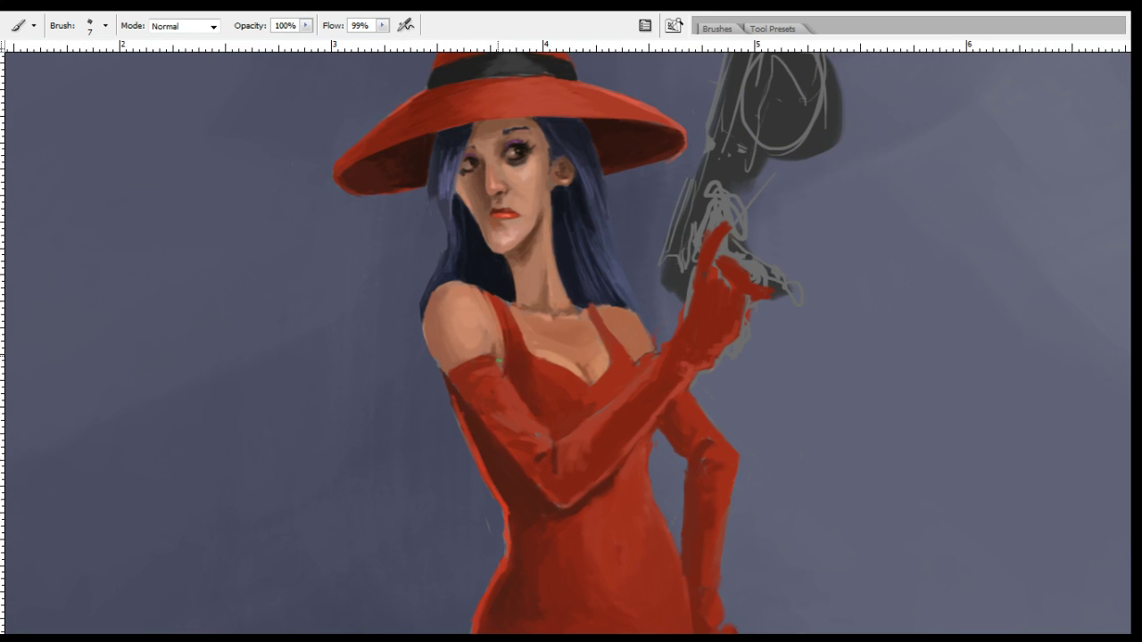
left_click_drag(498, 357, 503, 360)
left_click(451, 290, "alt")
left_click(449, 294, "alt")
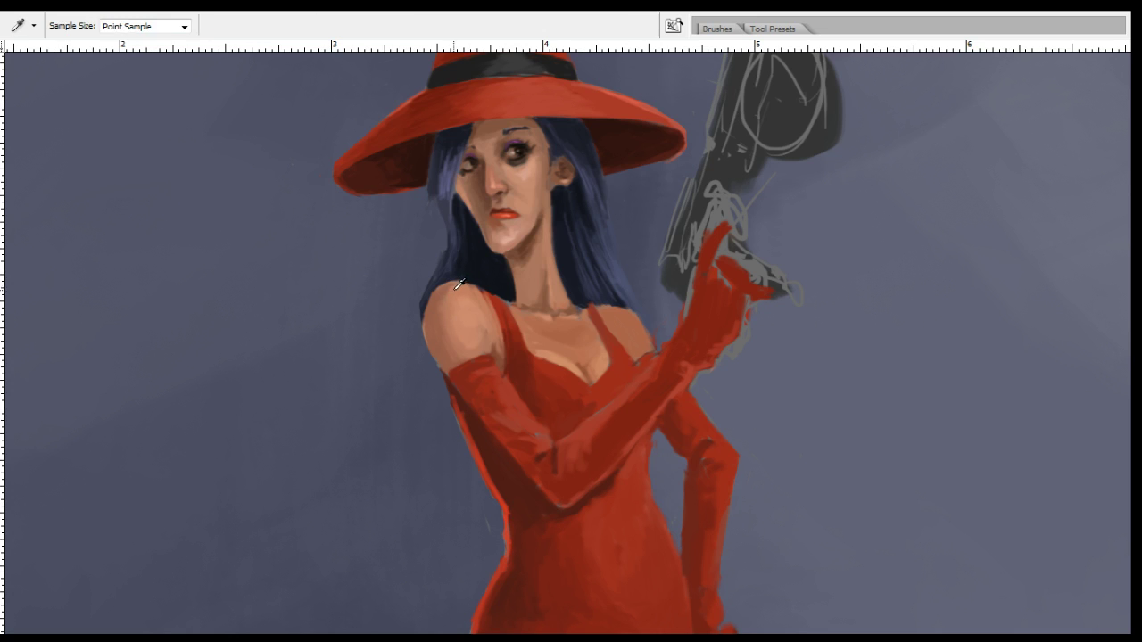
Even out the far shoulder with sampled skin tones and clean its outer edge with the Eraser at 14 px.
left_click(627, 329, "alt")
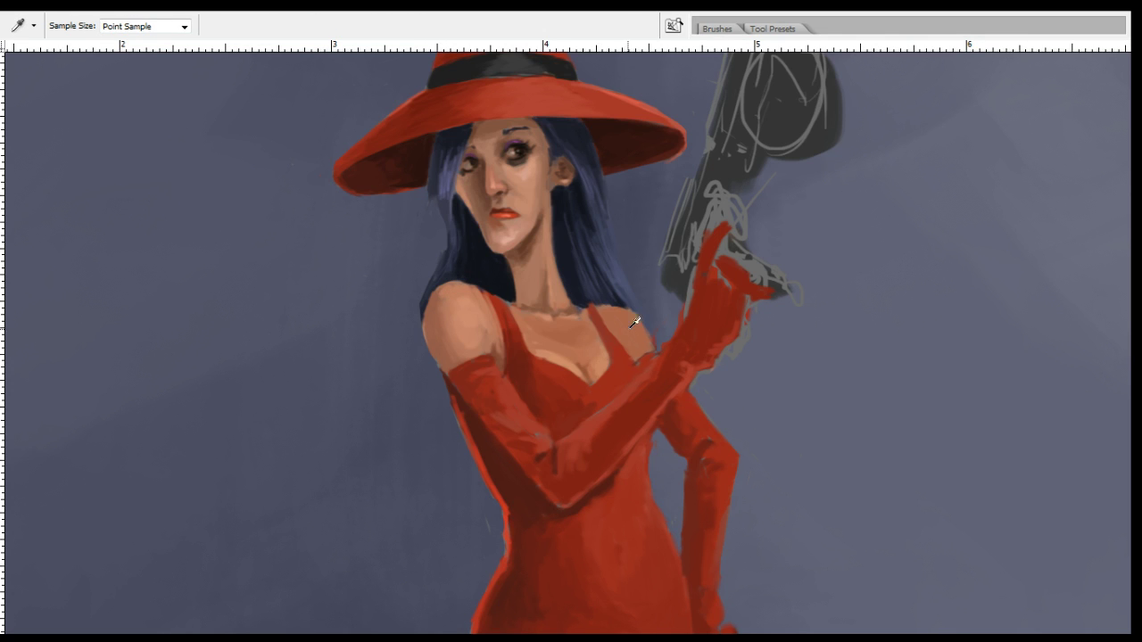
left_click(973, 209)
left_click(561, 360, "alt")
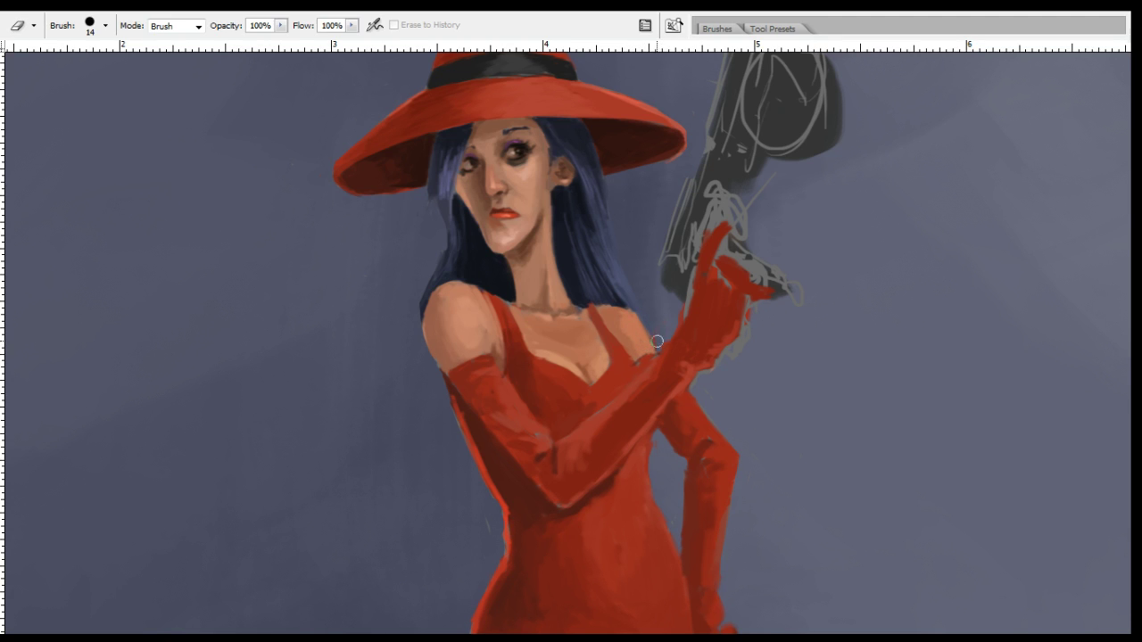
key("i")
key("b")
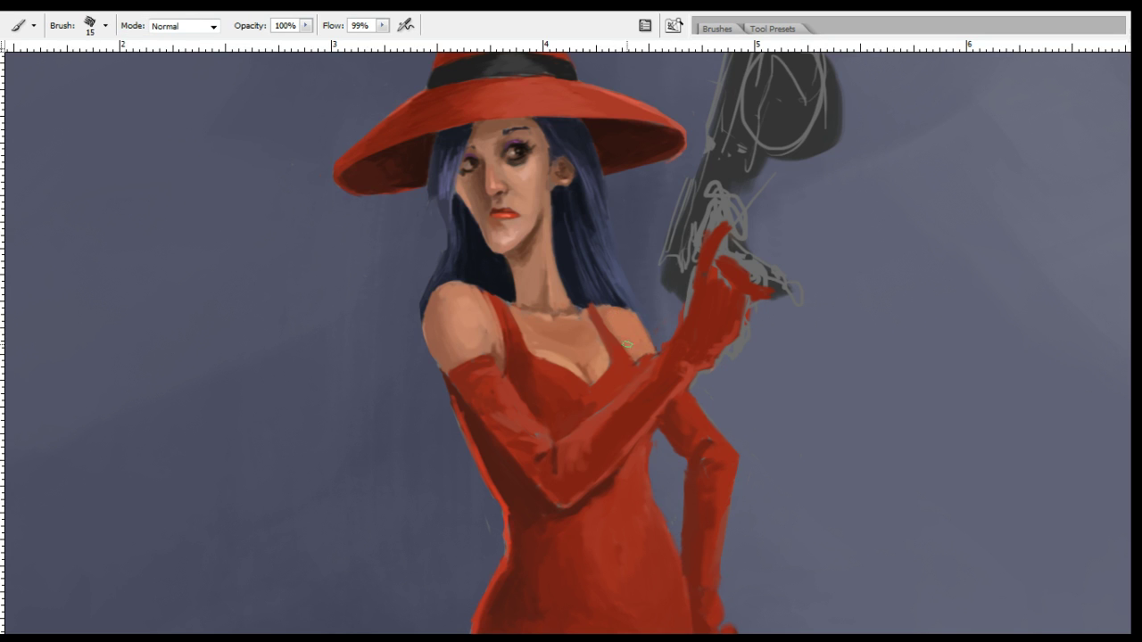
key("i")
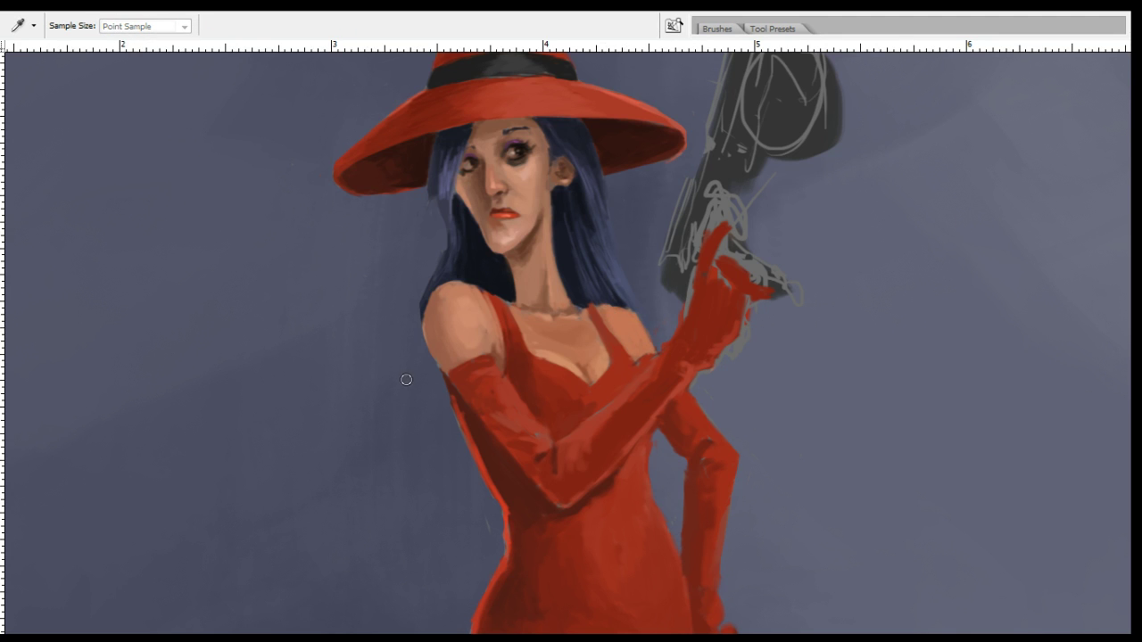
Paint a lighter skin highlight on the far shoulder with an 11 px brush and blend it using sampled tones.
key("b")
key("bracketleft")
key("bracketleft")
key("bracketleft")
key("bracketleft")
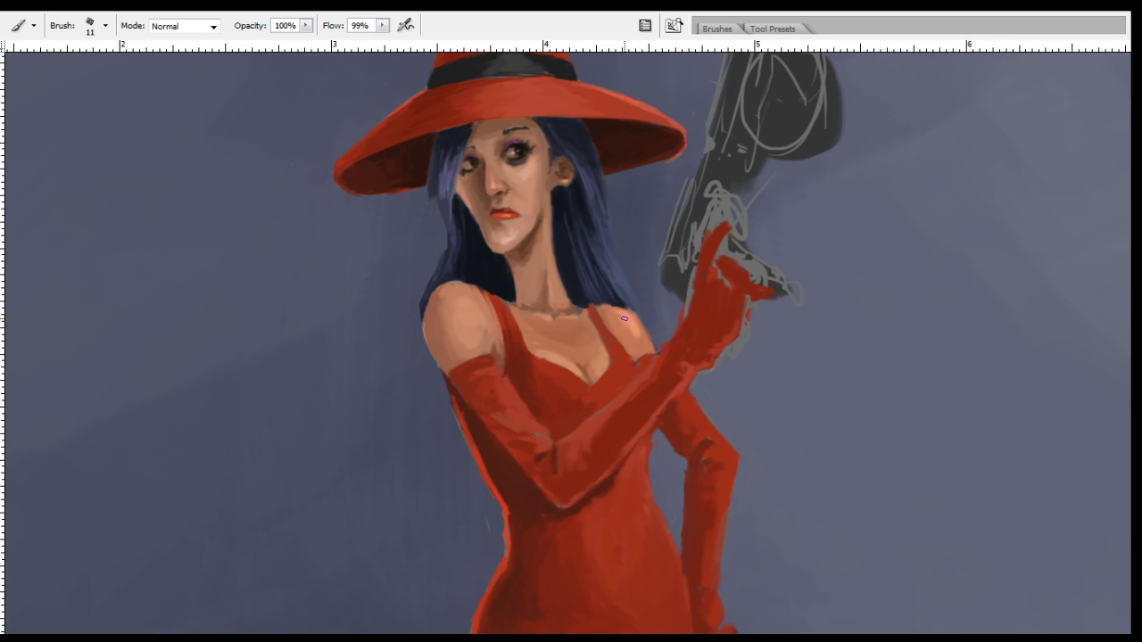
left_click(619, 316, "alt")
key("alt")
left_click(630, 341, "alt")
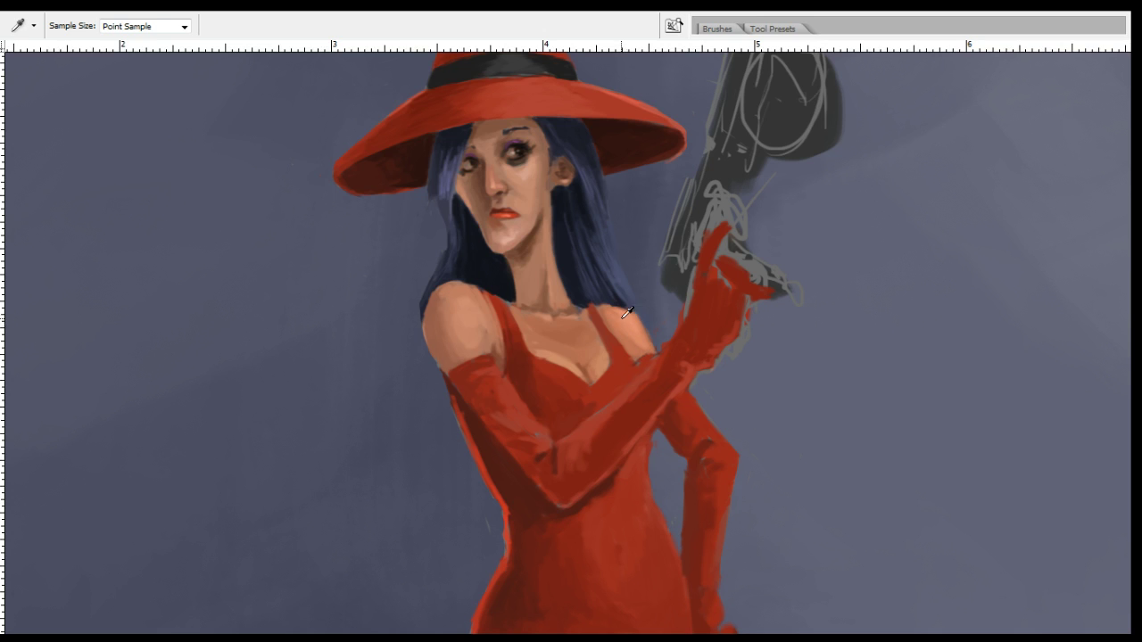
left_click(624, 320, "alt")
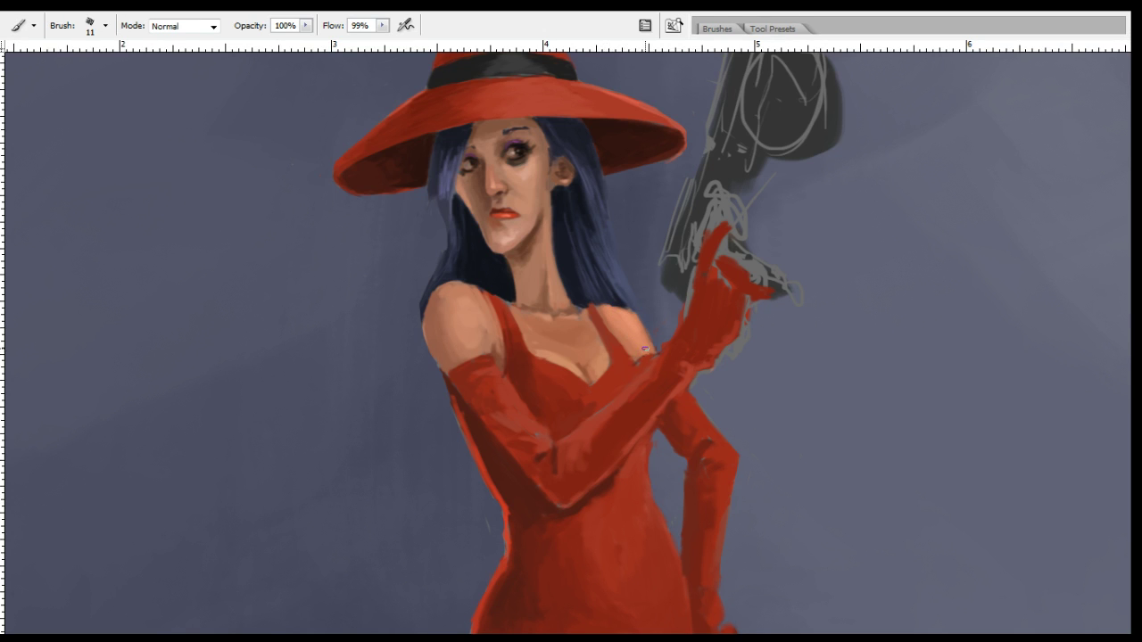
Paint darker red shading on the dress bodice beneath the neckline with sampled reds and blend the strokes.
key("alt")
left_click(535, 389, "alt")
key("r")
left_click_drag(545, 393, 553, 400)
key("b")
left_click(560, 414, "alt")
left_click(581, 407, "alt")
key("r")
left_click_drag(572, 416, 594, 411)
key("b")
left_click(605, 394, "alt")
left_click(533, 434, "alt")
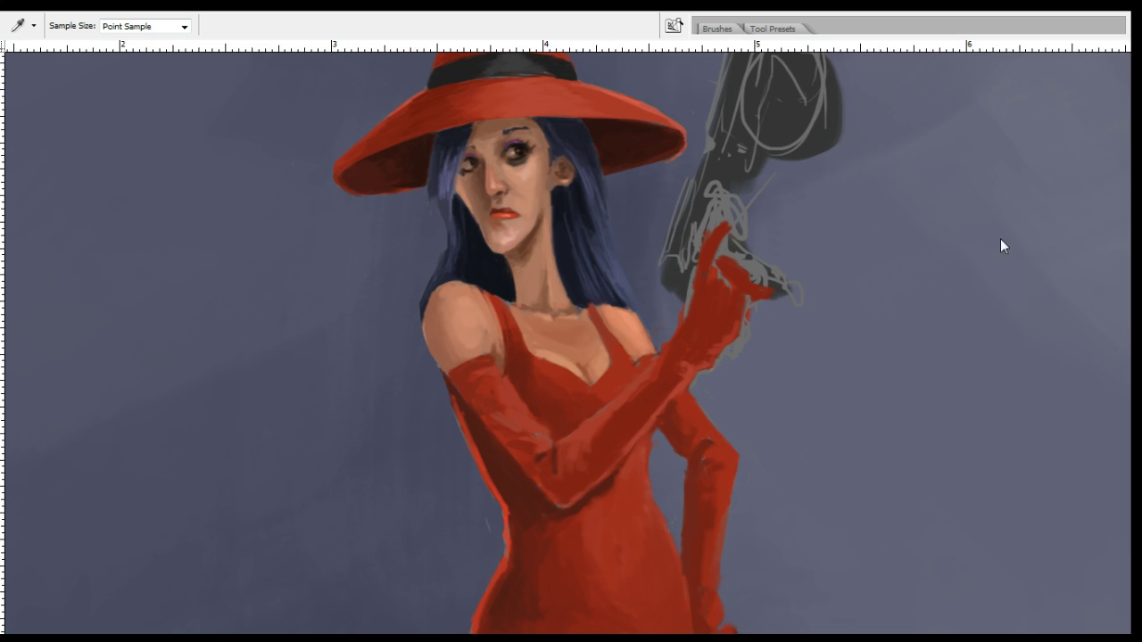
Refine the bodice shadow just above the raised forearm with a 6 px brush and sampled red.
left_click(596, 401, "alt")
key("bracketleft")
key("bracketleft")
key("bracketleft")
key("bracketleft")
key("bracketleft")
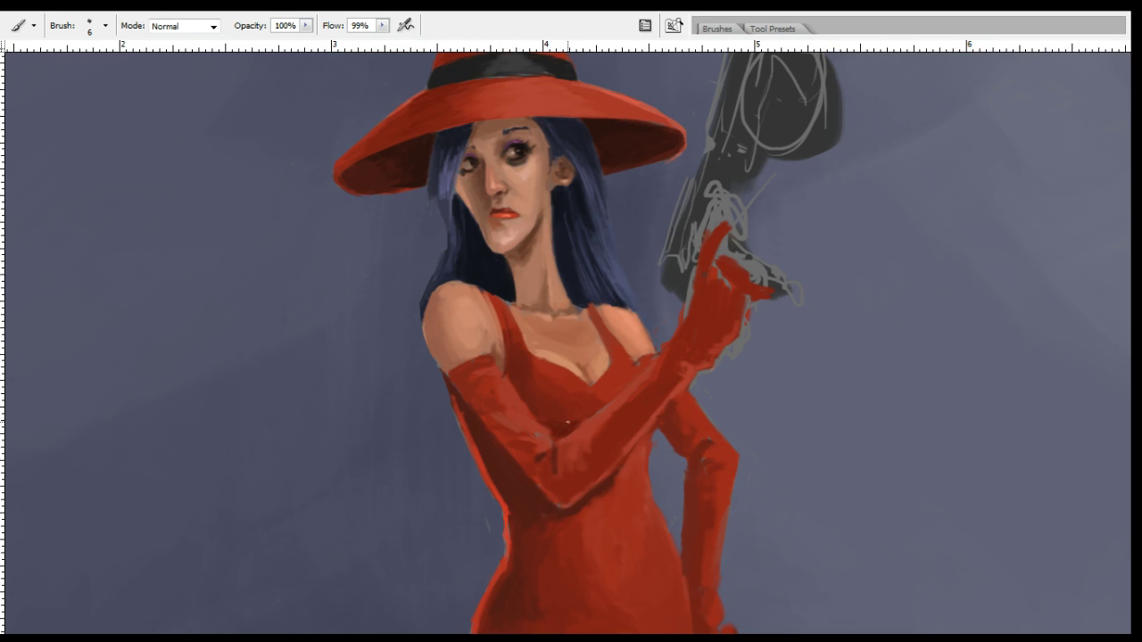
key("r")
key("b")
Smooth the skin shading on the near shoulder with a 12 px brush and sampled skin tones.
double_click(630, 417)
key("period")
key("o")
key("i")
key("b")
key("i")
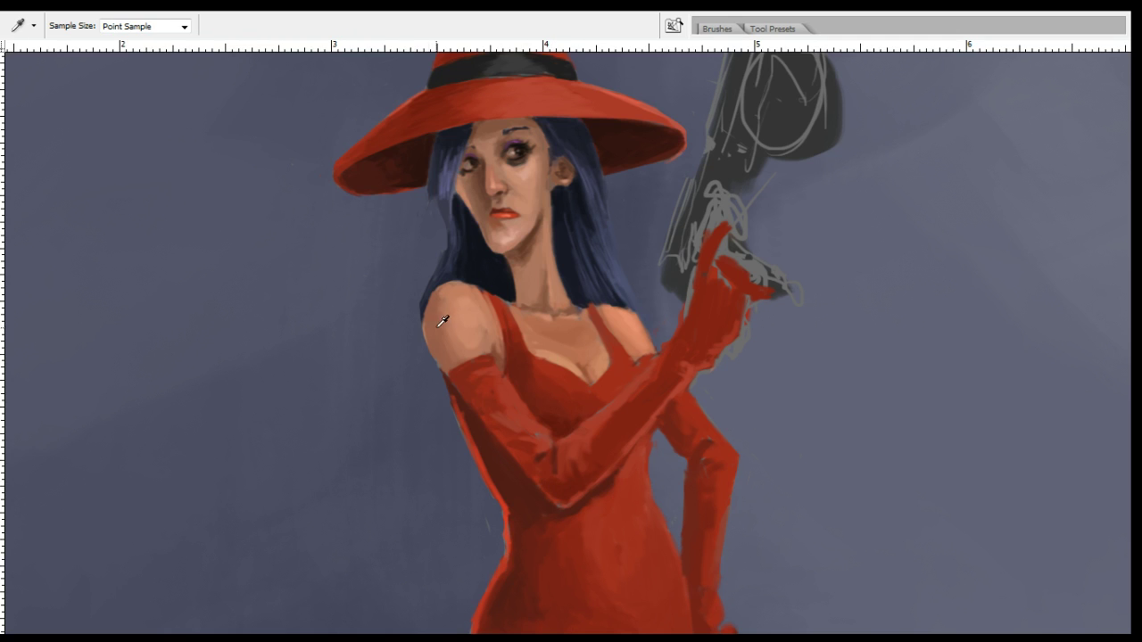
key("b")
key("Return")
key("b")
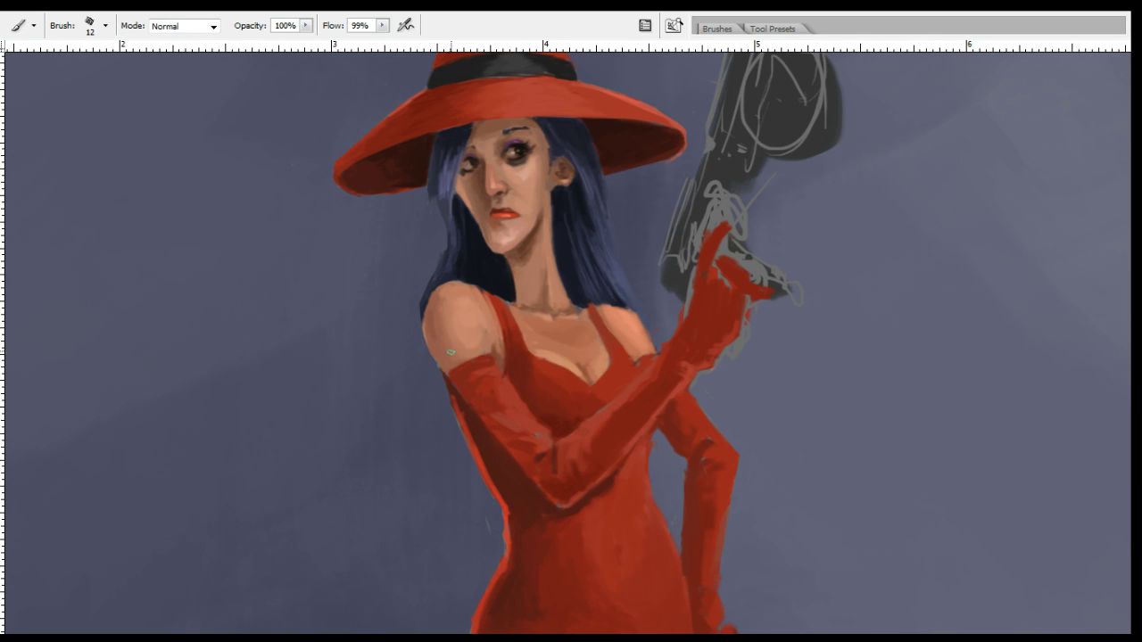
key("i")
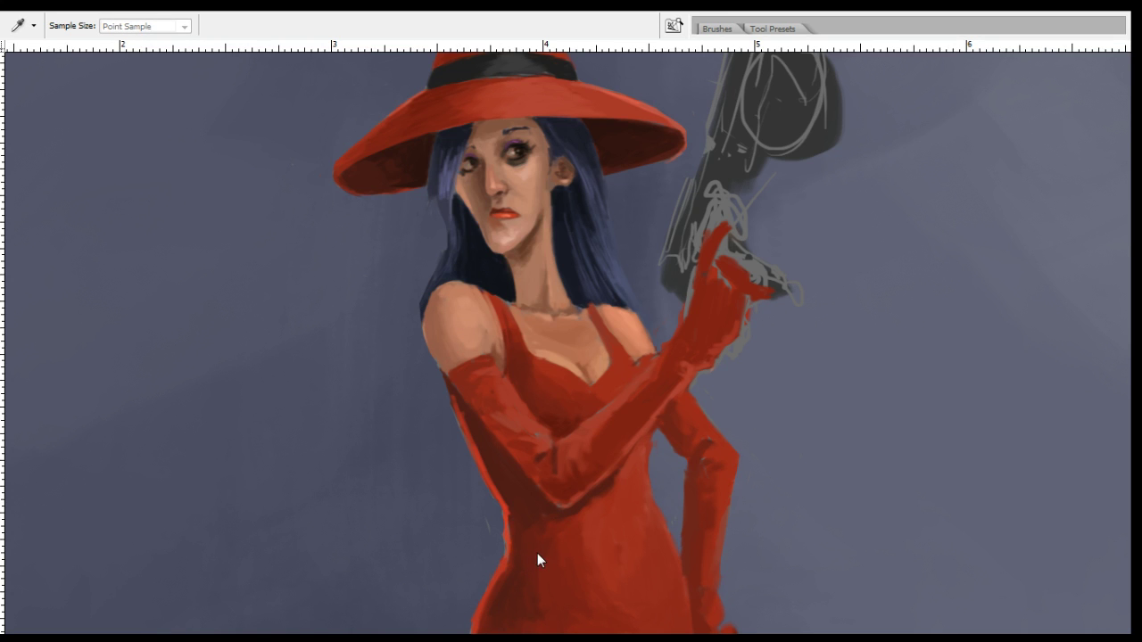
key("b")
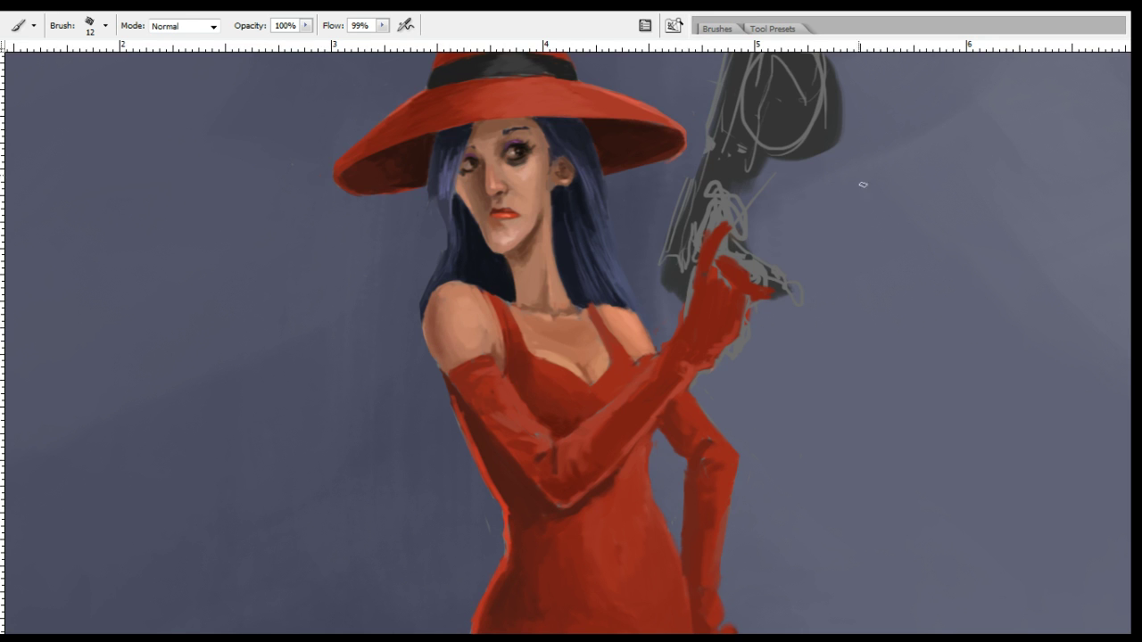
Erase the stray red strokes beside the dress hem above the front shoe with the Eraser at 14 px.
key("ctrl+0")
left_click_drag(655, 262, 655, 337)
mouse_move(586, 304)
left_mouse_down()
mouse_move(546, 313)
mouse_move(530, 224)
left_mouse_up()
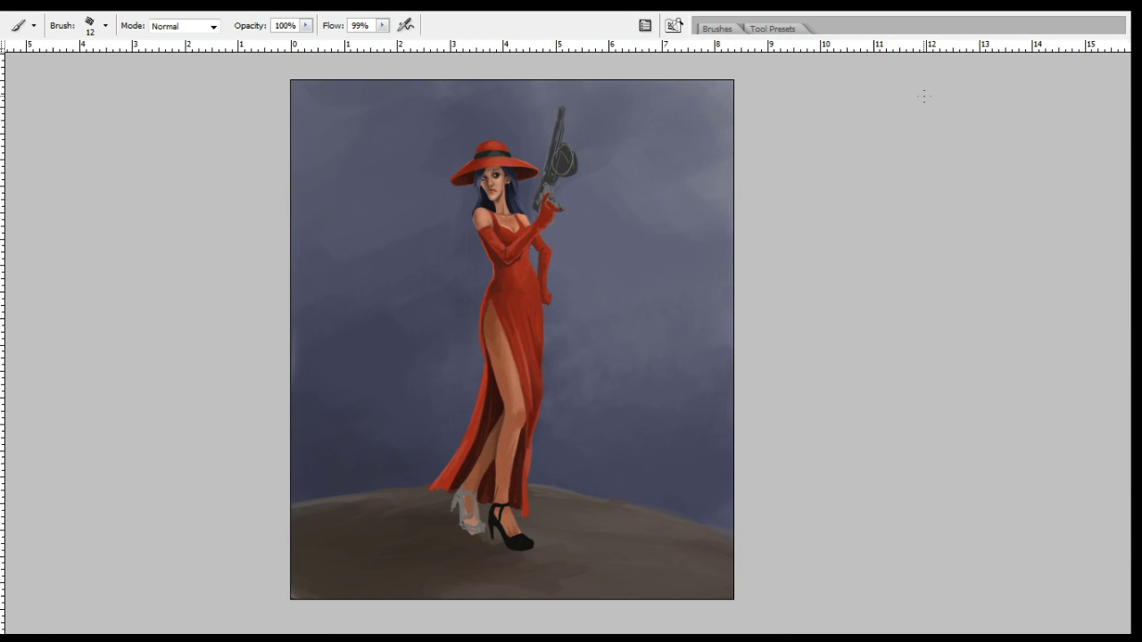
key("ctrl+alt+0")
left_click_drag(951, 531, 1020, 158)
left_click_drag(1062, 489, 1025, 150)
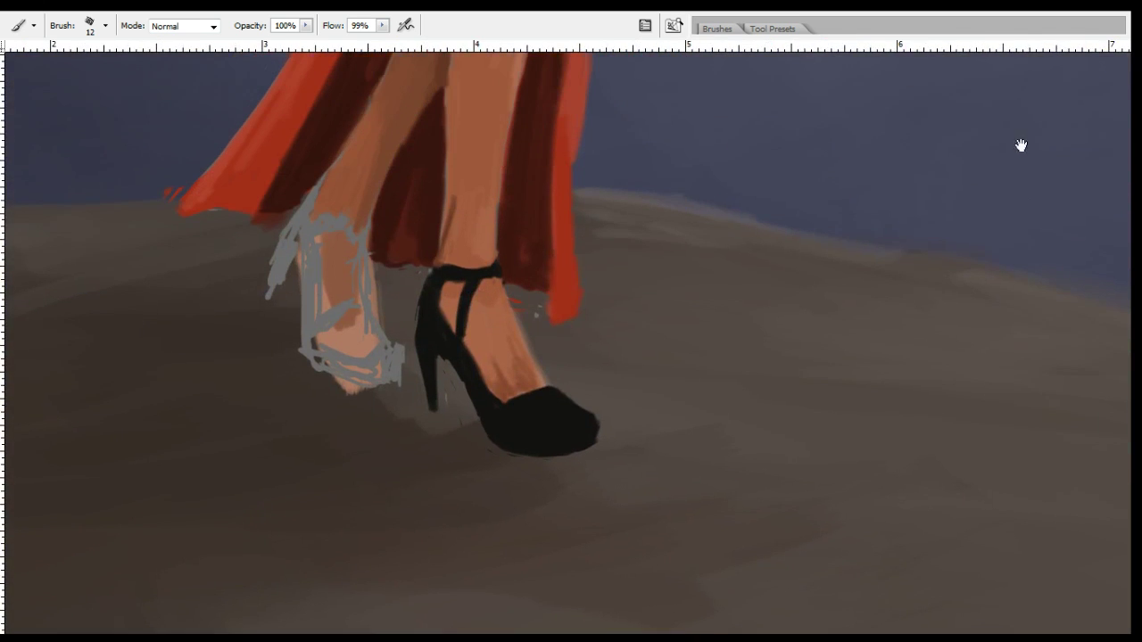
left_click_drag(659, 398, 743, 434)
key("i")
key("e")
left_click_drag(621, 343, 619, 362)
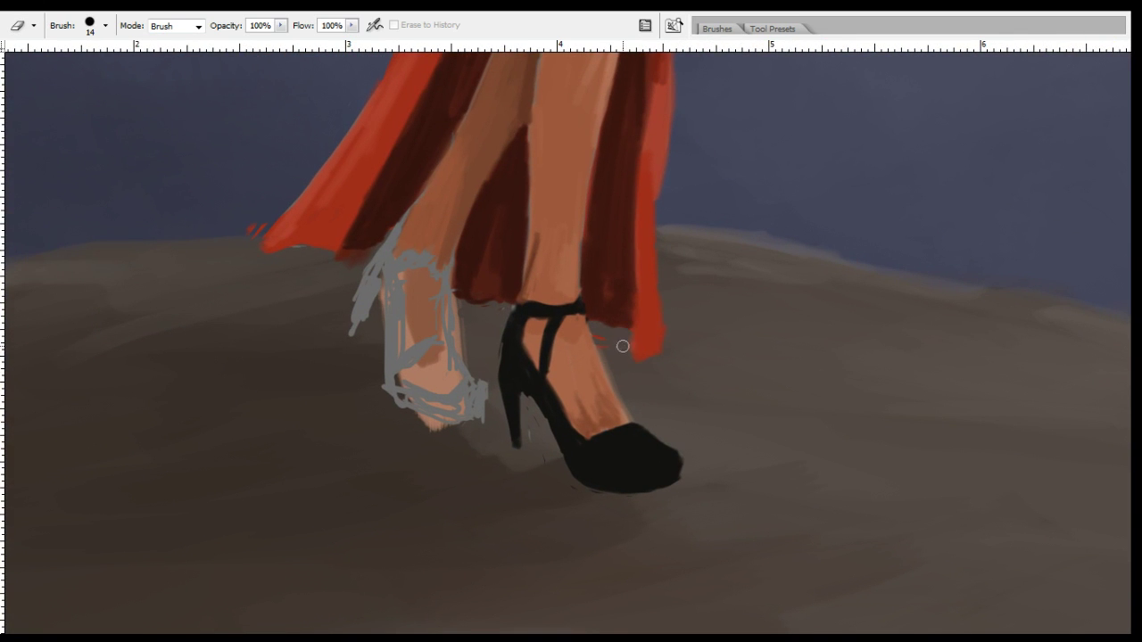
key("i")
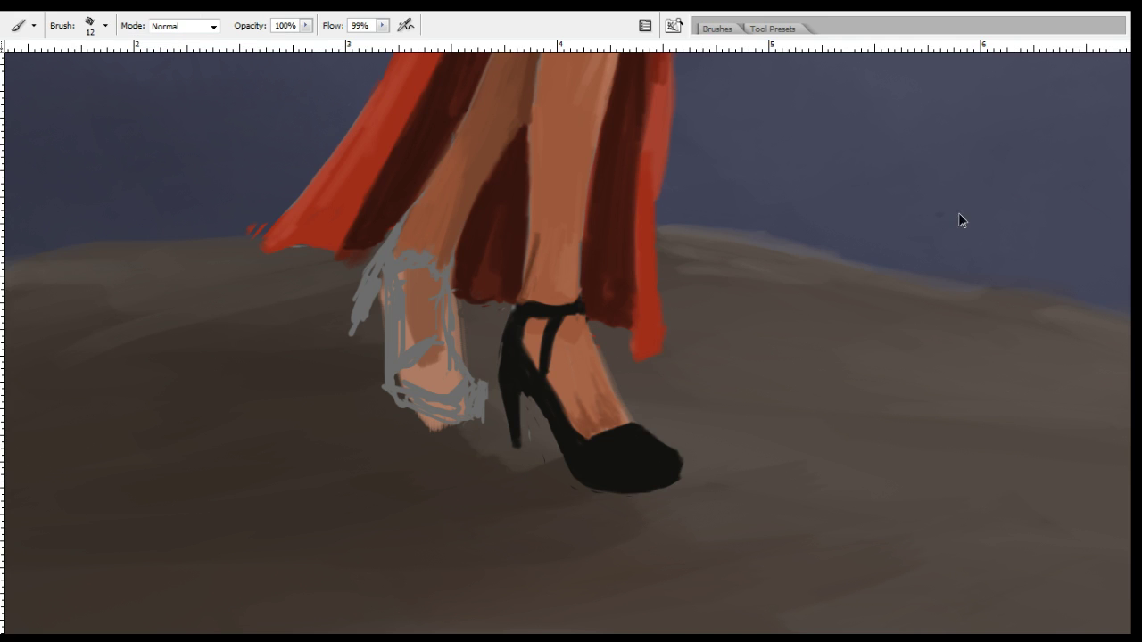
Paint dark grey highlights on the front shoe's ankle strap and toe cap with a 12 px brush.
key("alt")
left_click_drag(576, 308, 552, 312)
mouse_move(621, 455)
left_mouse_down()
mouse_move(664, 449)
mouse_move(631, 447)
mouse_move(641, 454)
mouse_move(635, 442)
mouse_move(622, 450)
mouse_move(666, 451)
mouse_move(637, 436)
mouse_move(627, 447)
mouse_move(640, 430)
mouse_move(599, 437)
left_mouse_up()
key("alt")
left_click(636, 448, "alt")
left_click(595, 453, "alt")
left_click(611, 446, "alt")
left_click(619, 441, "alt")
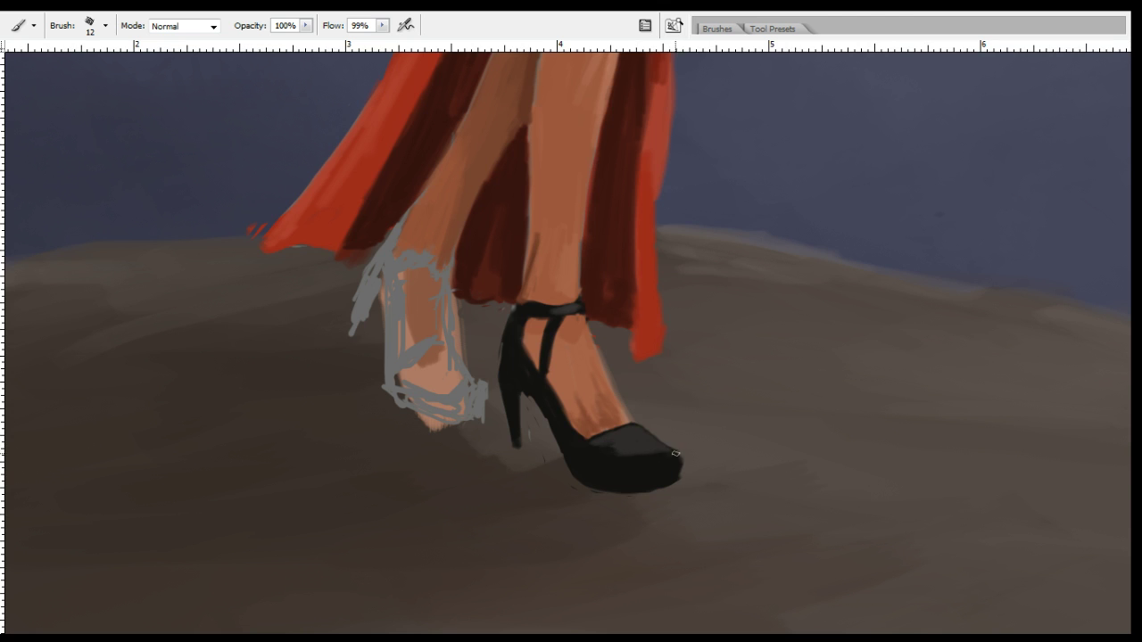
Paint a black ankle strap across the back foot with a 9 px brush, using black sampled from the front shoe.
left_click(522, 360, "alt")
left_click_drag(452, 206, 500, 353)
key("bracketleft")
key("bracketleft")
mouse_move(449, 392)
left_mouse_down()
mouse_move(435, 363)
mouse_move(476, 380)
left_mouse_up()
left_click_drag(434, 338, 484, 384)
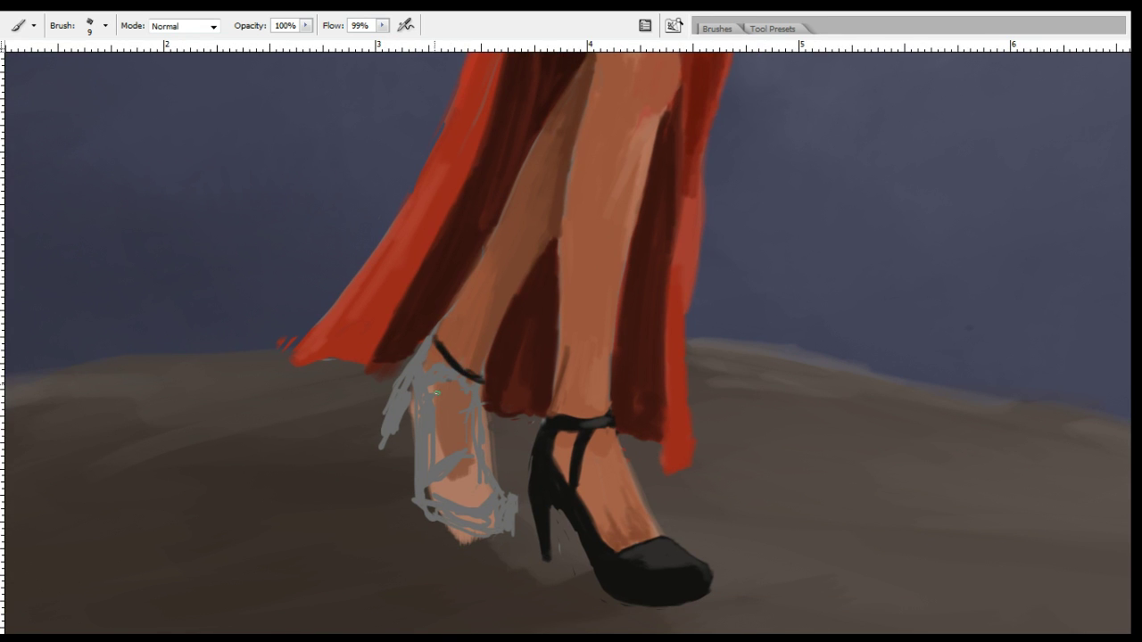
Cover the grey sketch lines on the back foot with sampled skin tones and add the black strap behind the ankle.
key("bracketright")
key("bracketright")
mouse_move(436, 367)
left_mouse_down()
mouse_move(455, 412)
mouse_move(445, 465)
left_mouse_up()
left_click(435, 358, "alt")
mouse_move(445, 391)
left_mouse_down()
mouse_move(466, 467)
mouse_move(450, 441)
mouse_move(451, 456)
left_mouse_up()
mouse_move(441, 368)
left_mouse_down()
mouse_move(473, 393)
mouse_move(468, 464)
mouse_move(424, 385)
mouse_move(430, 465)
mouse_move(489, 471)
mouse_move(506, 502)
mouse_move(480, 468)
left_mouse_up()
key("bracketleft")
key("bracketleft")
mouse_move(436, 342)
left_mouse_down()
mouse_move(481, 368)
mouse_move(436, 343)
mouse_move(454, 360)
mouse_move(446, 385)
mouse_move(444, 368)
mouse_move(416, 404)
mouse_move(424, 353)
left_mouse_up()
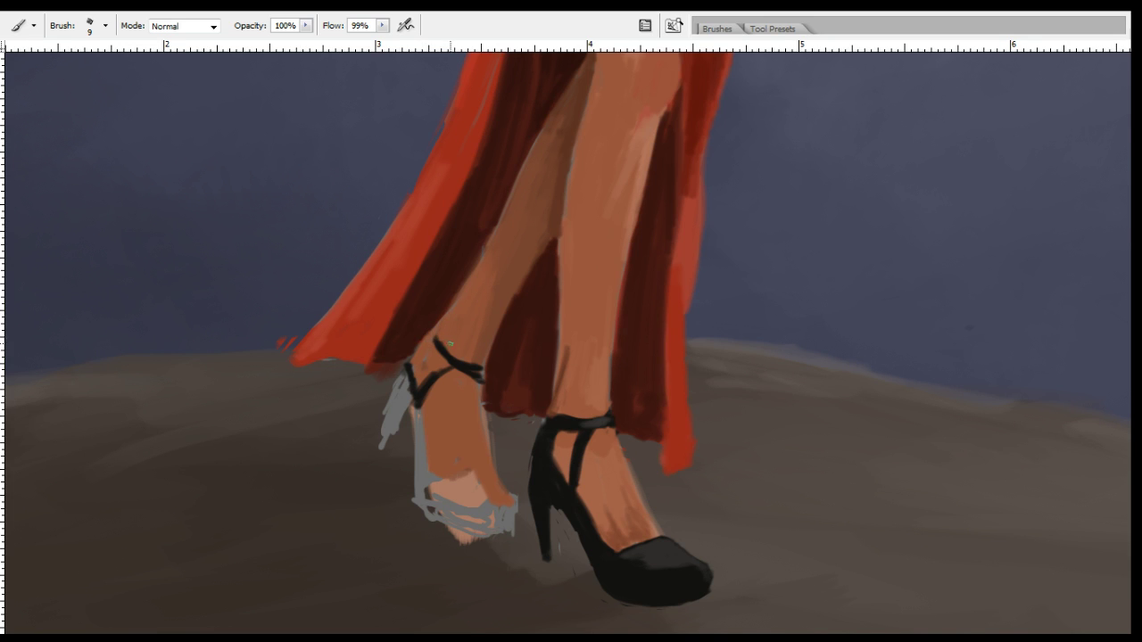
Paint the back shoe's thin black heel over the grey sketch with a 9 px brush and trim its tip with the Eraser.
left_click(478, 397, "alt")
key("ctrl+minus")
key("i")
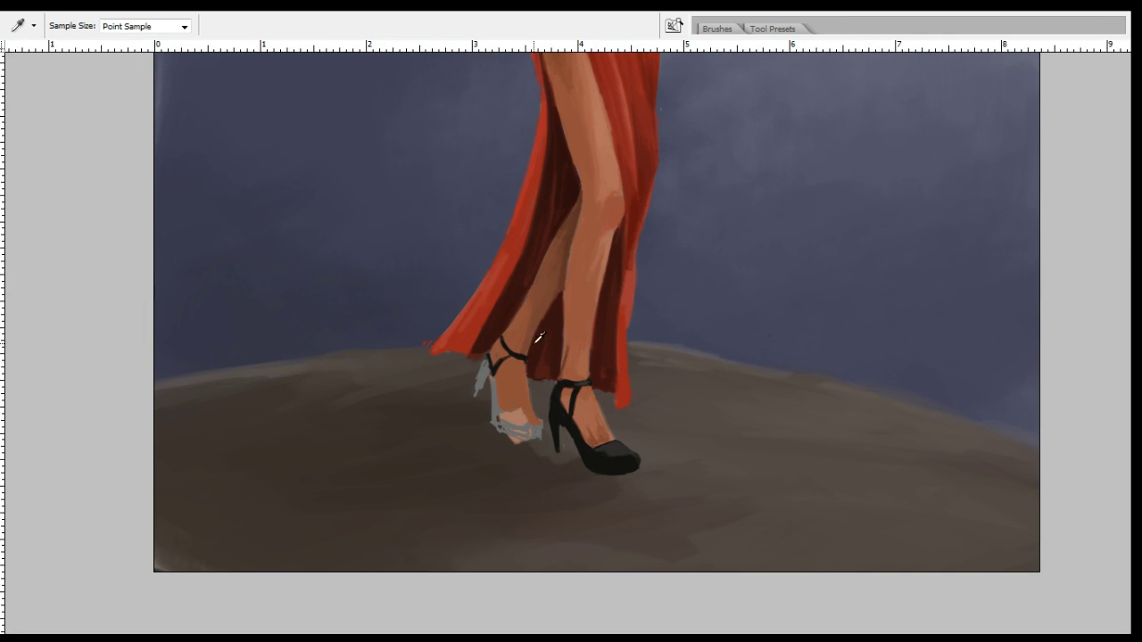
key("b")
left_click_drag(489, 359, 498, 393)
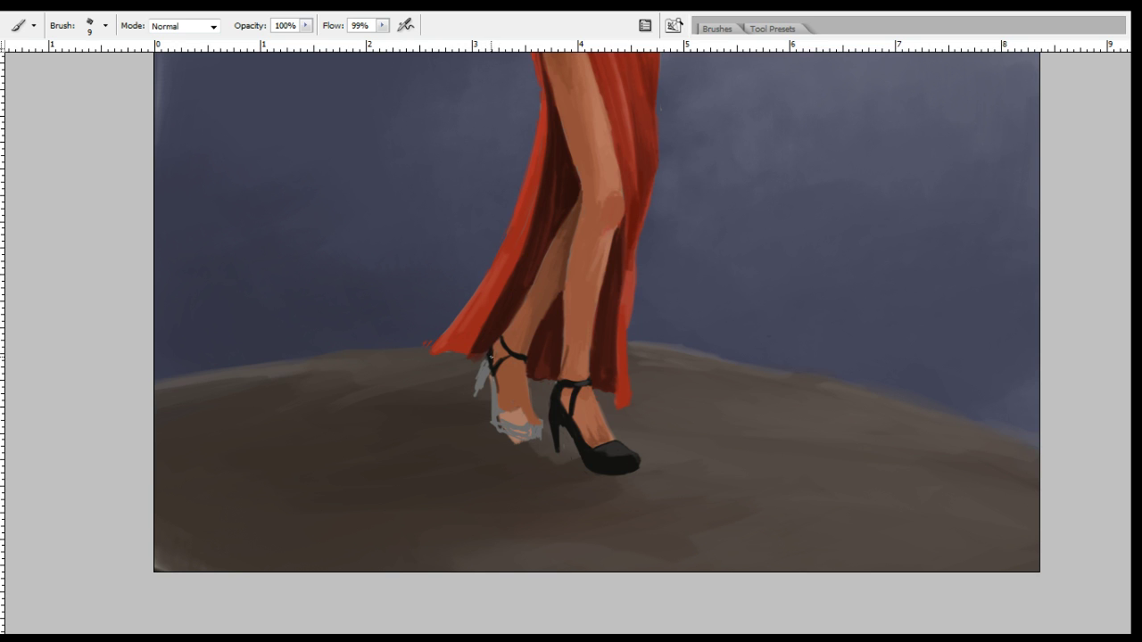
mouse_move(486, 357)
left_mouse_down()
mouse_move(477, 389)
mouse_move(480, 366)
left_mouse_up()
key("e")
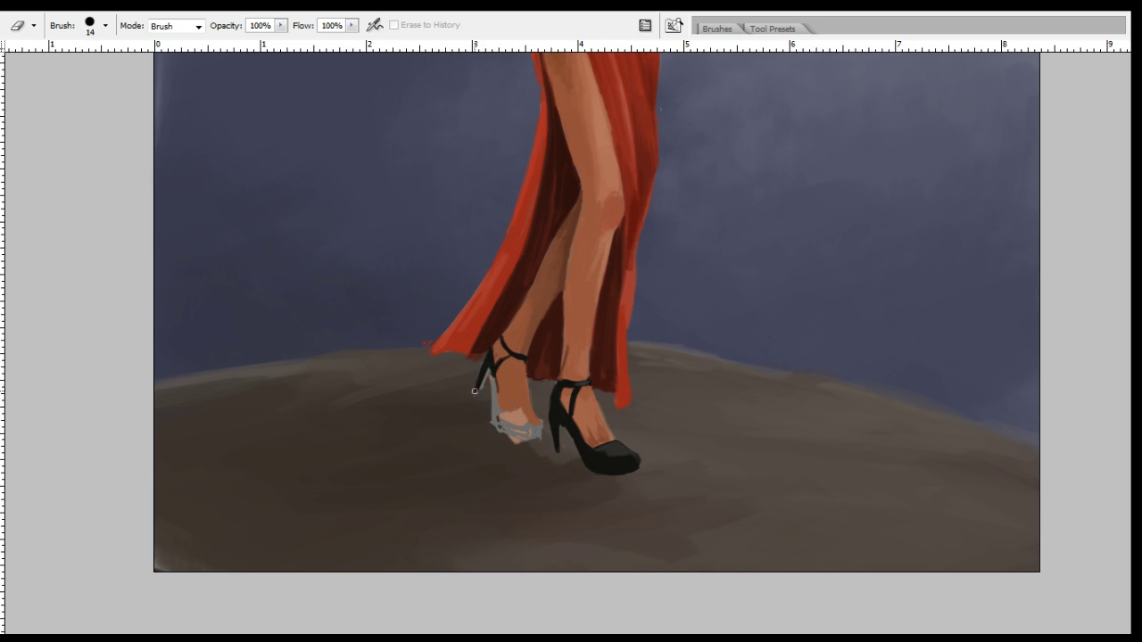
key("b")
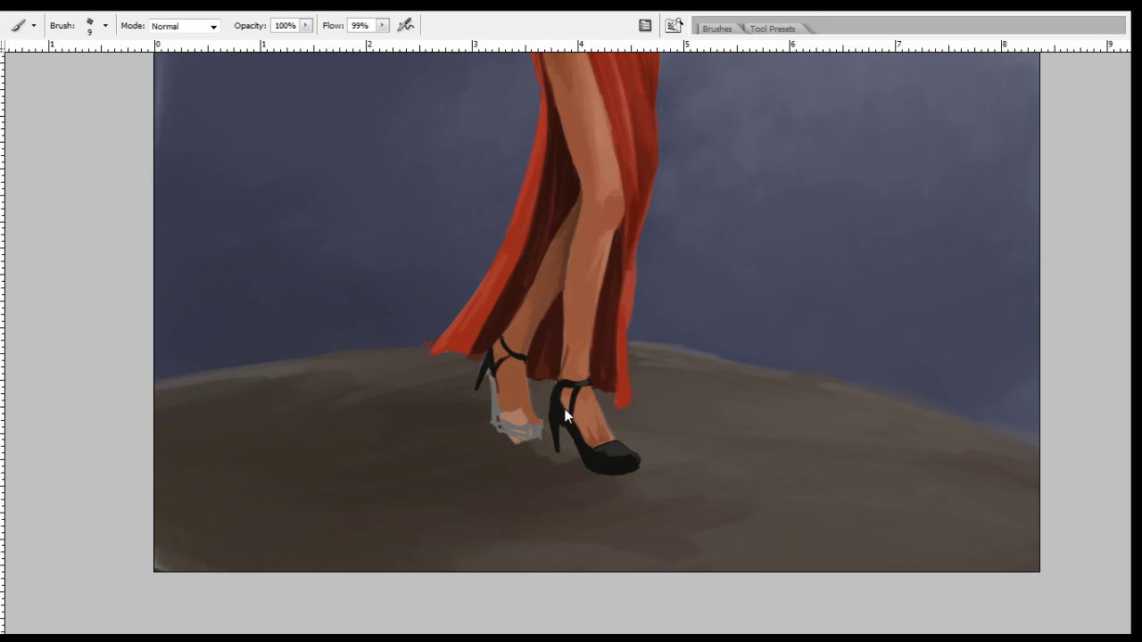
Paint the back shoe's black side and the top edge of its toe over the foot with an 18 px brush.
key("]")
mouse_move(492, 382)
left_mouse_down()
mouse_move(497, 420)
mouse_move(528, 416)
mouse_move(518, 408)
left_mouse_up()
left_click(525, 405, "alt")
left_click_drag(539, 410, 511, 408)
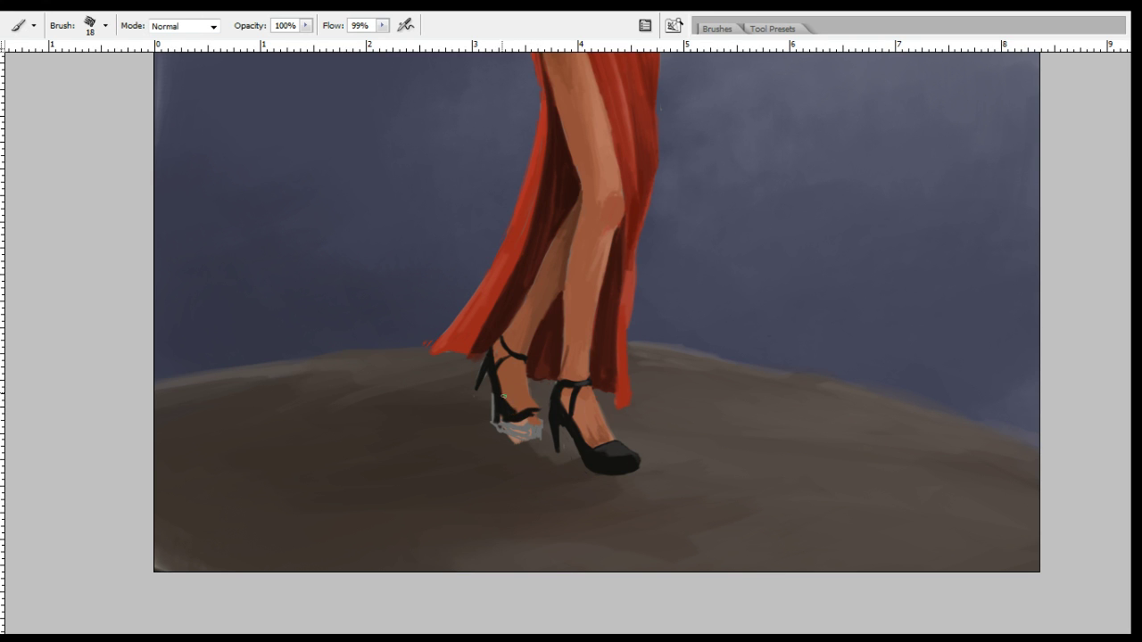
Reshape the back shoe's black heel into a more upright spike, trimming its edges and tip with the Eraser.
key("e")
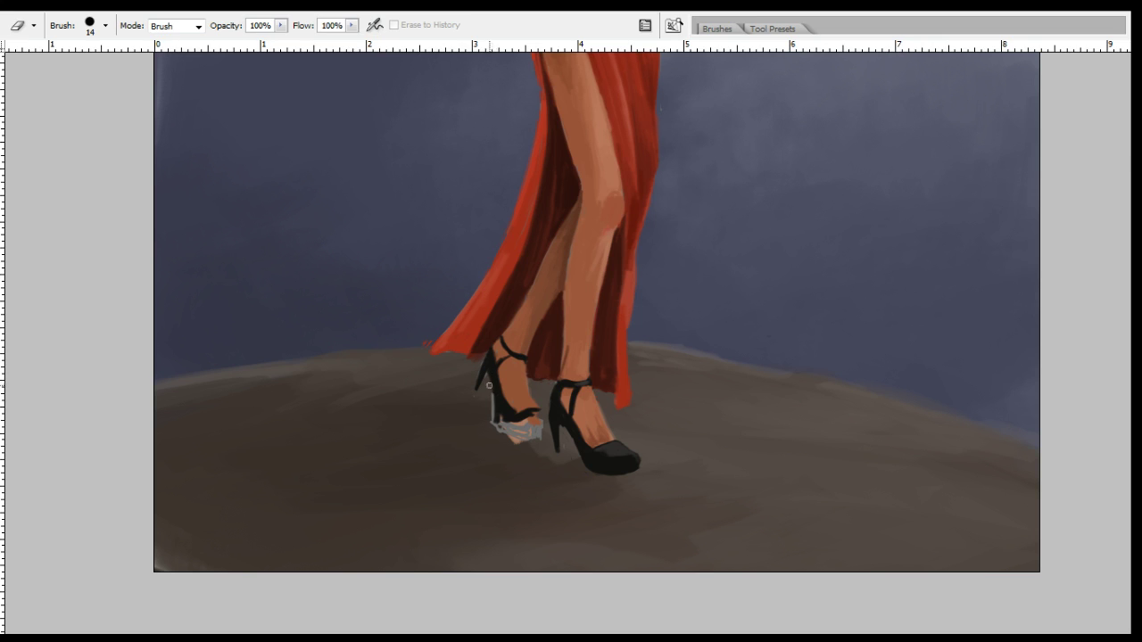
key("b")
key("e")
key("b")
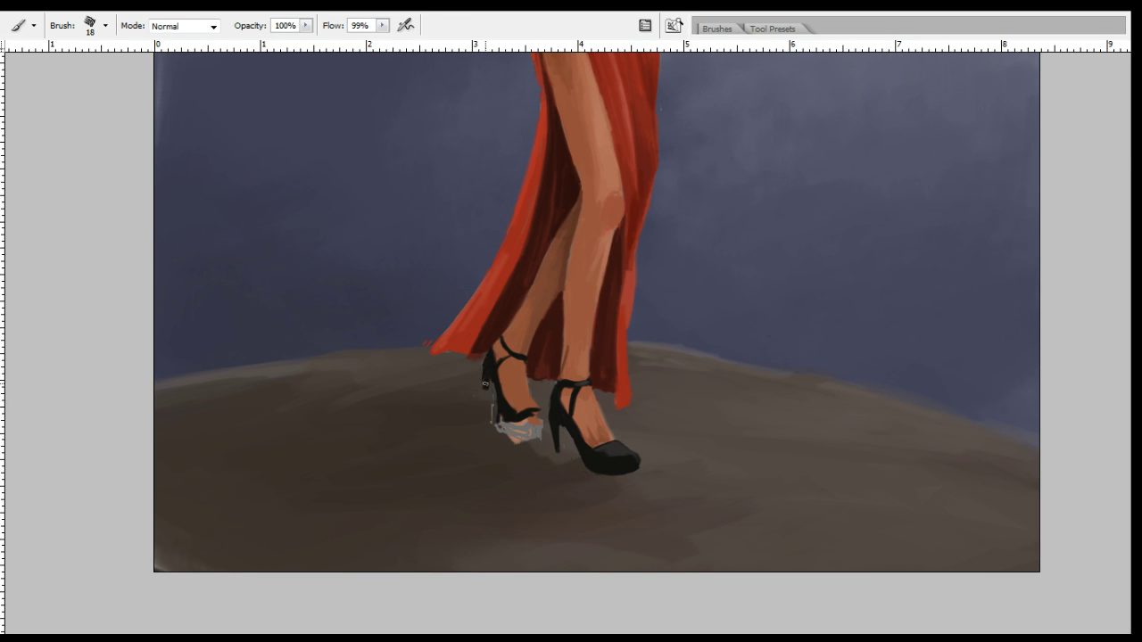
key("e")
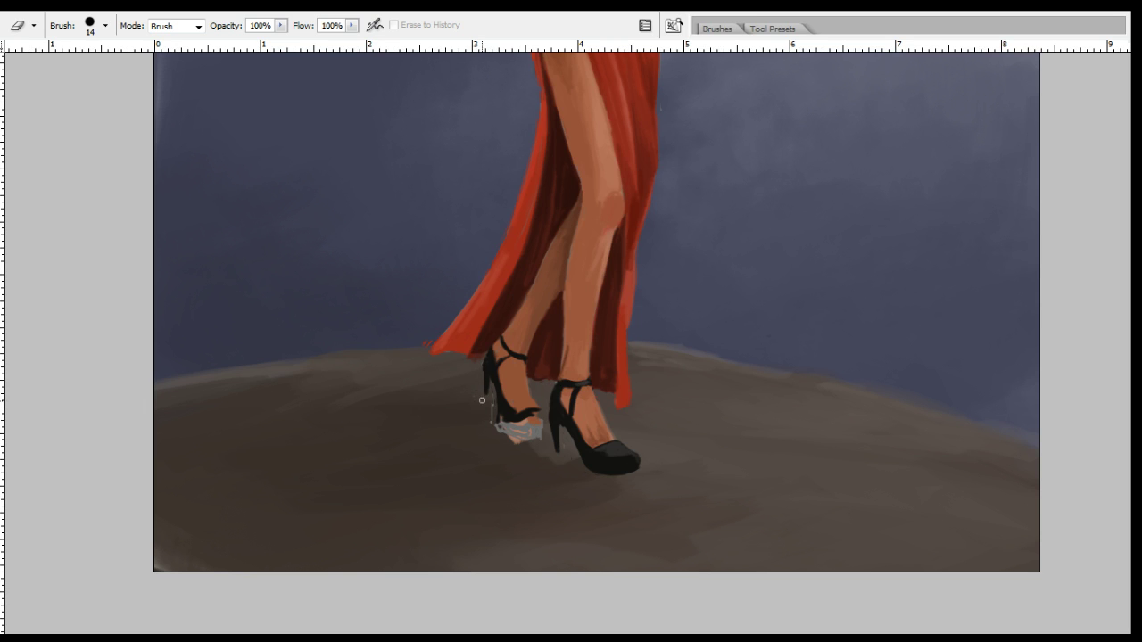
key("b")
Paint the back shoe's rounded black toe with a 16 px brush and erase the grey sketch remaining below it.
key("]")
mouse_move(499, 417)
left_mouse_down()
mouse_move(538, 416)
mouse_move(513, 430)
mouse_move(496, 419)
mouse_move(519, 441)
mouse_move(490, 401)
left_mouse_up()
key("e")
key("b")
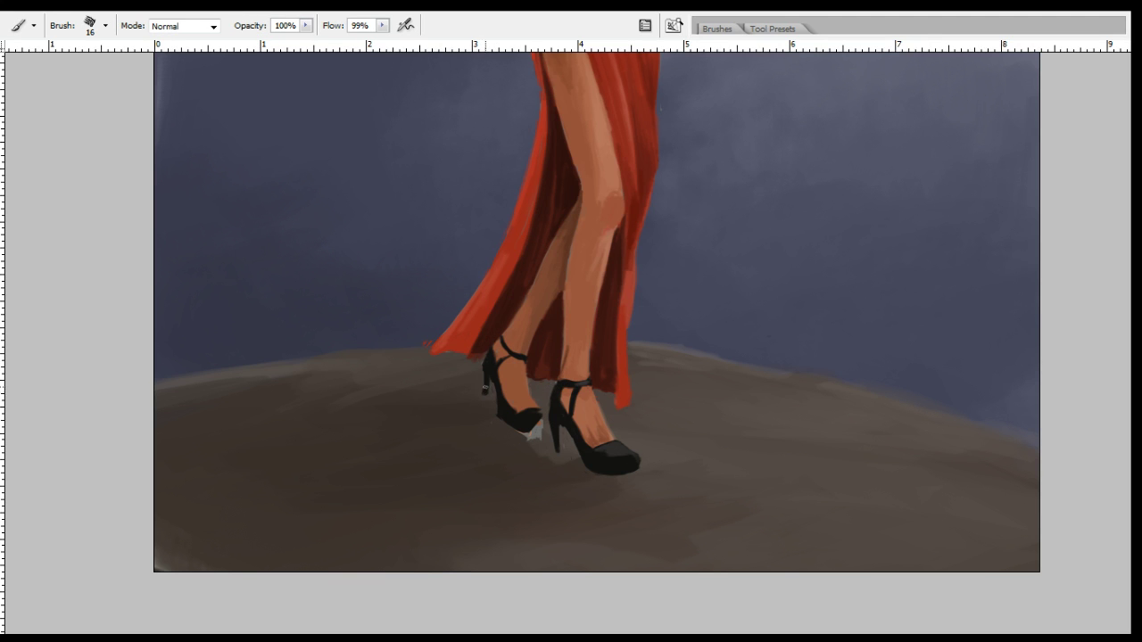
key("e")
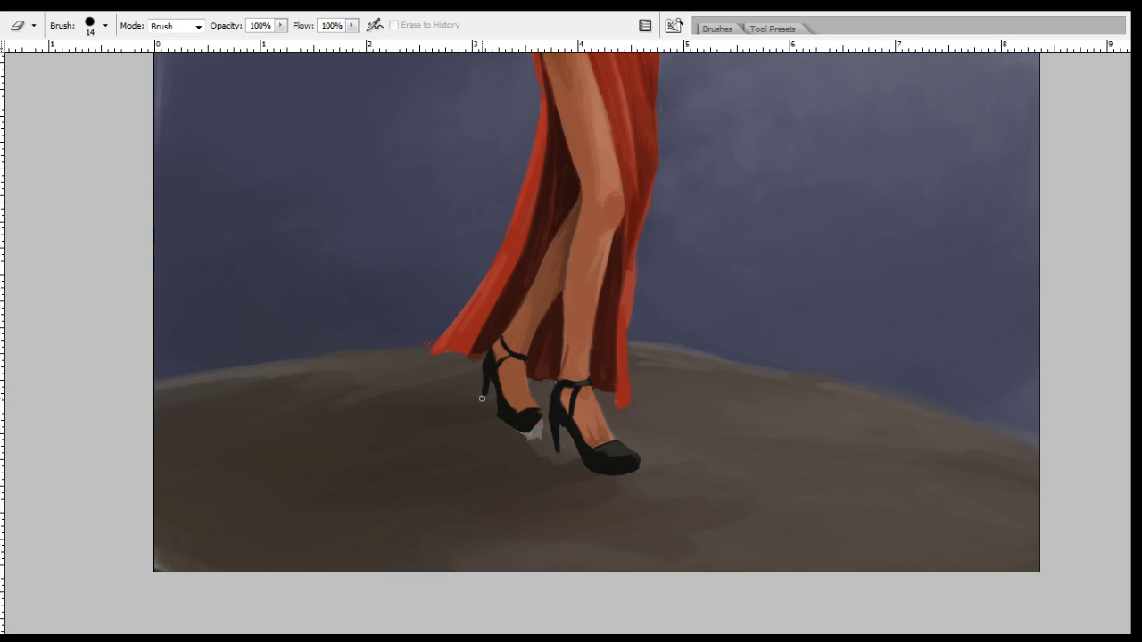
key("b")
mouse_move(542, 414)
left_mouse_down()
mouse_move(535, 432)
mouse_move(548, 419)
left_mouse_up()
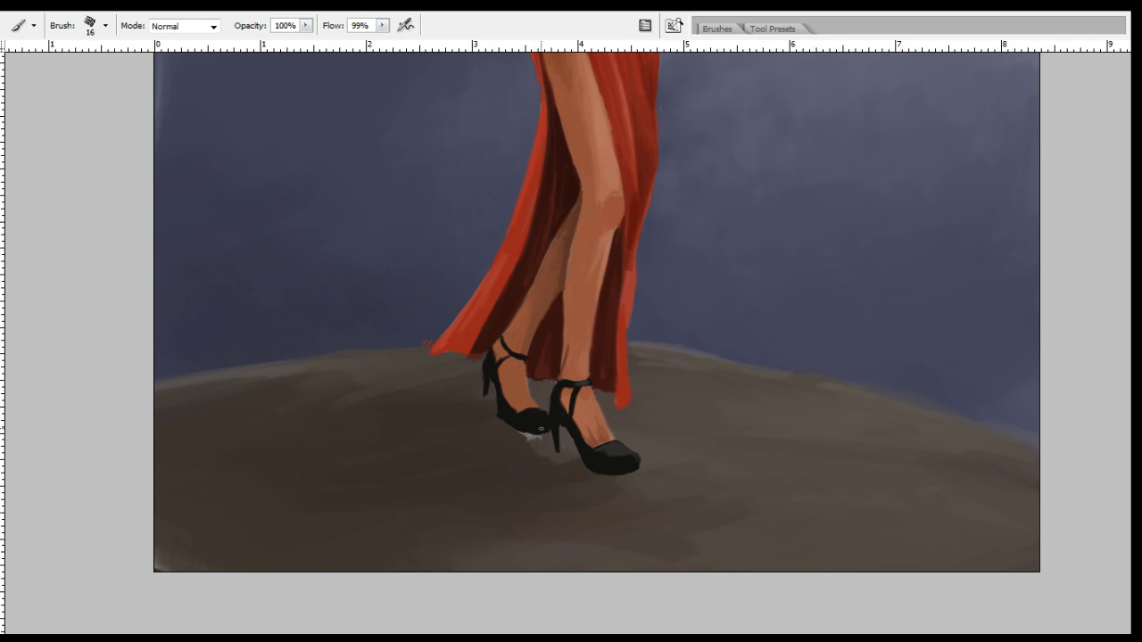
key("e")
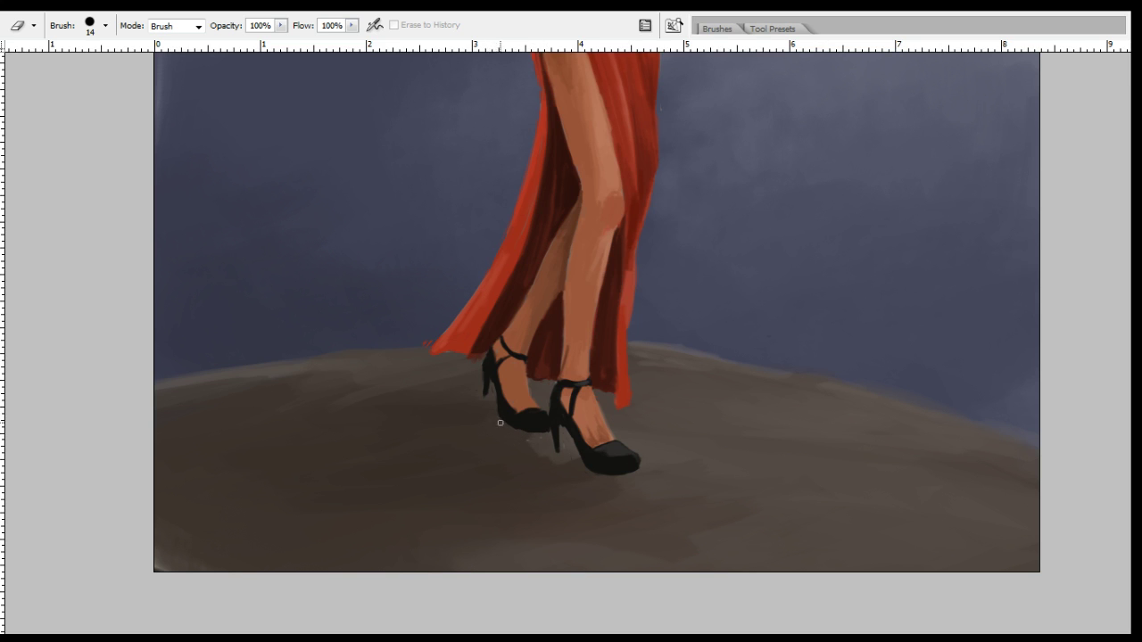
key("b")
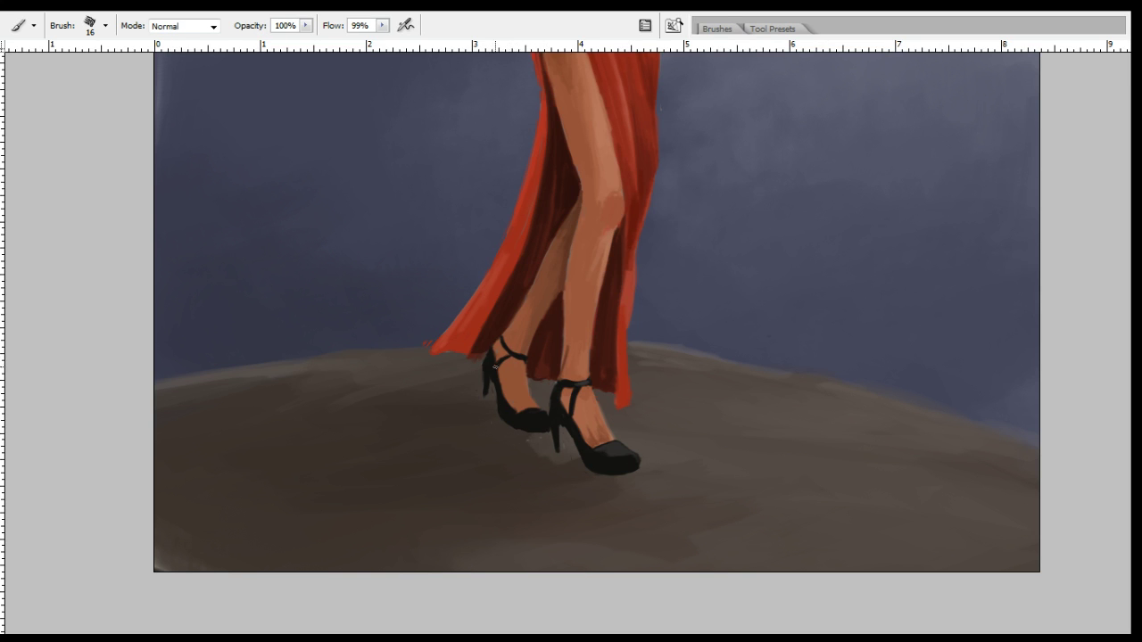
Shade the back foot with skin tones sampled from the back leg and ankle.
left_click(537, 292, "alt")
left_click(517, 349, "alt")
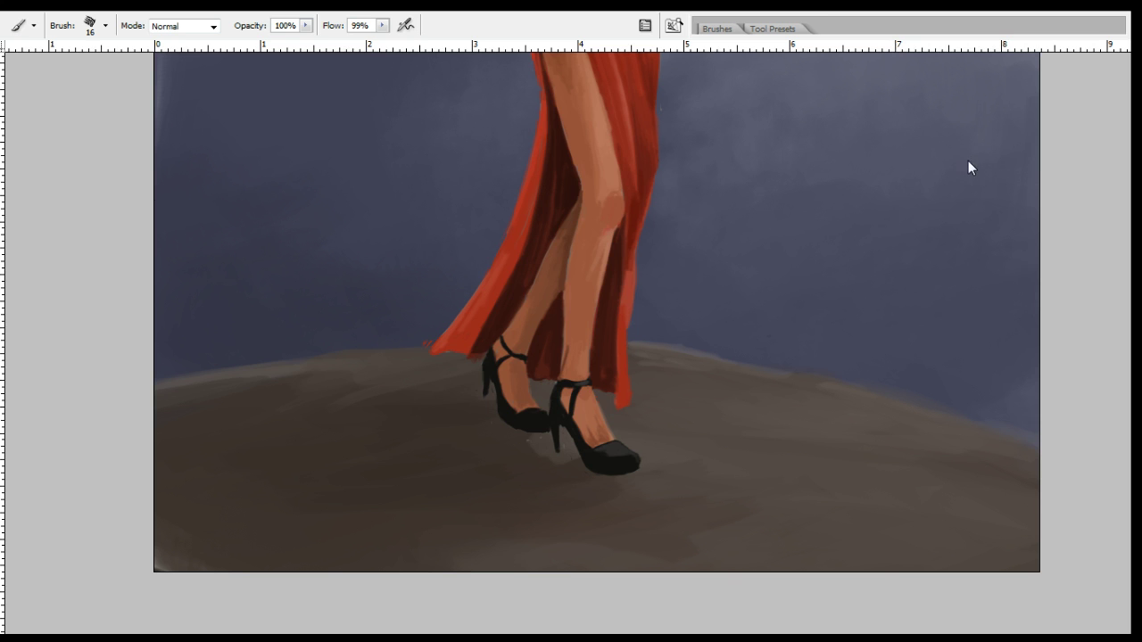
Paint a small dark shadow on the ground in front of the front shoe with a 66 px brush.
key("ctrl+0")
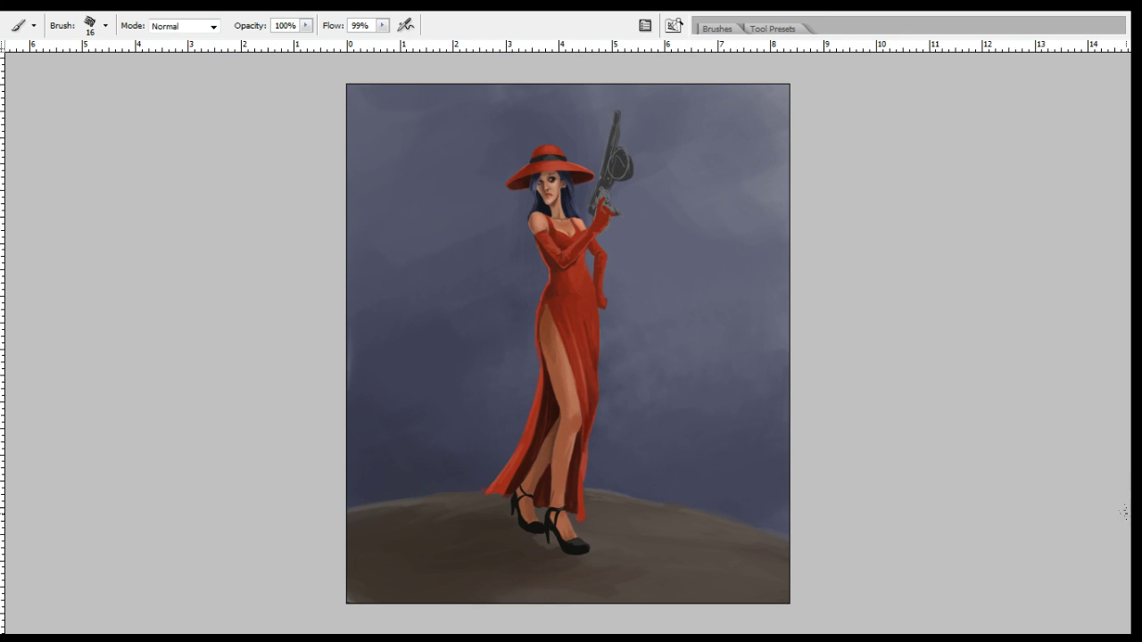
left_click_drag(680, 483, 716, 452)
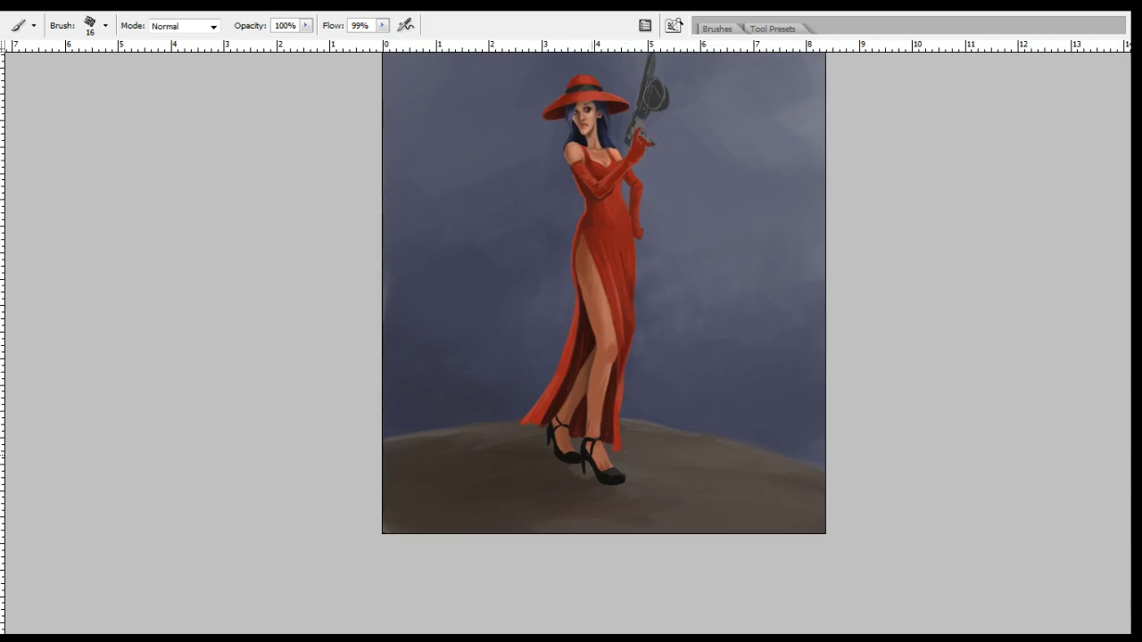
key("bracketright")
key("bracketright")
key("bracketright")
key("bracketright")
key("bracketright")
left_click_drag(582, 468, 646, 466)
Paint a broad dark cast shadow on the ground behind both shoes with a 66 px brush and sampled ground tones.
left_click(492, 439, "alt")
left_click(530, 466, "alt")
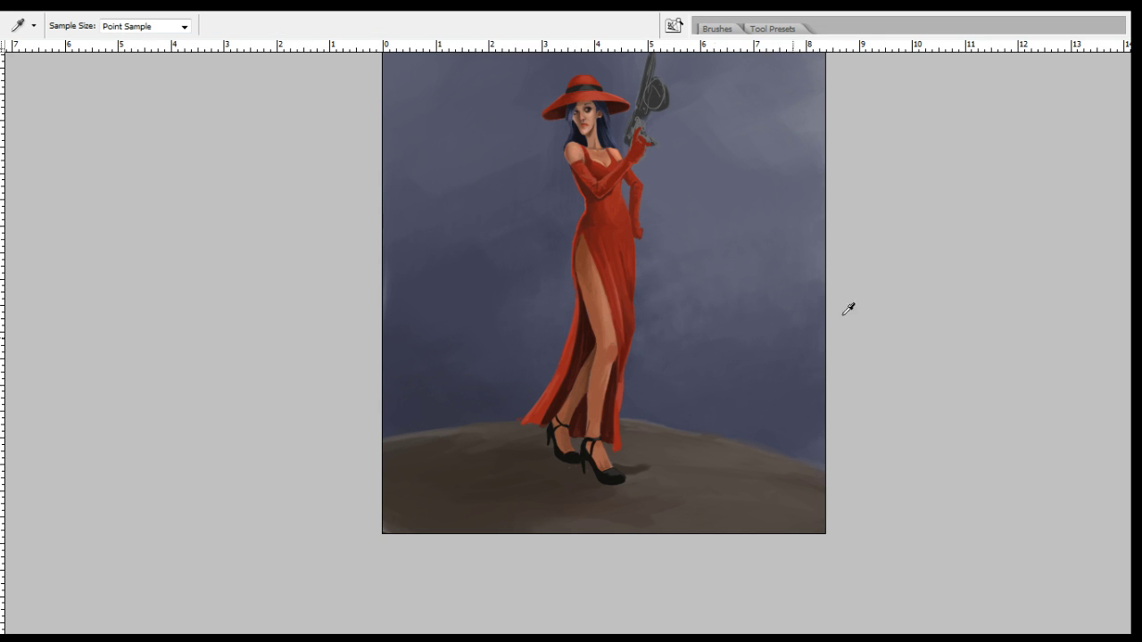
left_click(404, 509, "alt")
left_click_drag(403, 510, 350, 533)
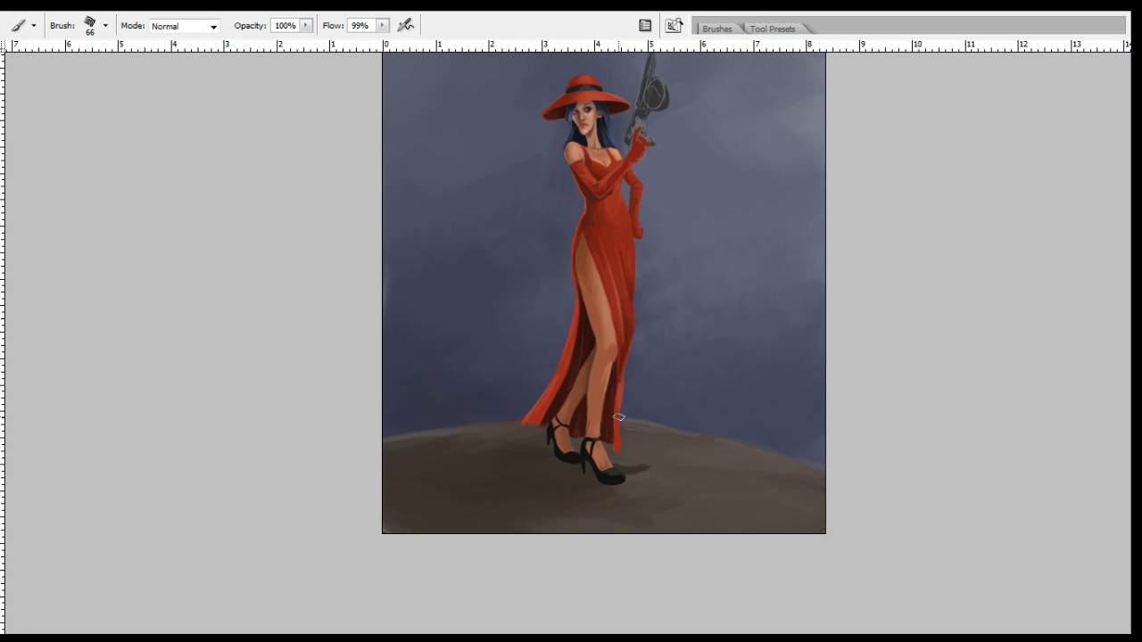
mouse_move(523, 485)
left_mouse_down()
mouse_move(598, 471)
mouse_move(580, 485)
mouse_move(593, 476)
mouse_move(544, 474)
mouse_move(581, 457)
mouse_move(542, 454)
mouse_move(489, 470)
mouse_move(559, 473)
mouse_move(546, 494)
mouse_move(480, 446)
mouse_move(496, 470)
mouse_move(534, 485)
mouse_move(463, 481)
mouse_move(517, 489)
left_mouse_up()
left_click(499, 492, "alt")
left_click(533, 481, "alt")
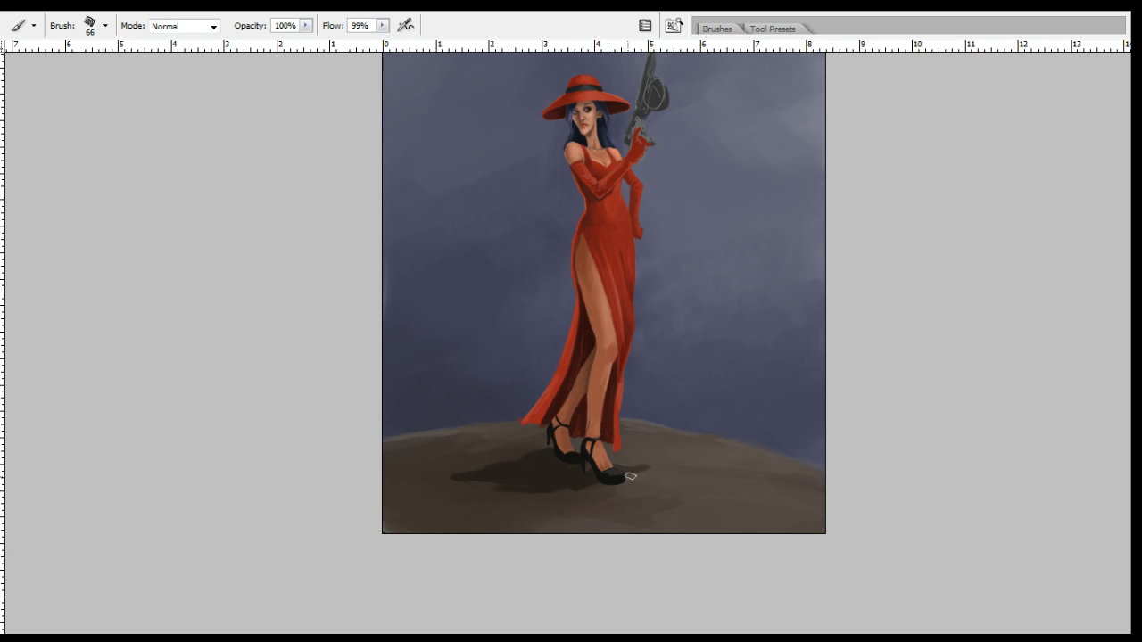
Paint over the small shadow in front of the front shoe with sampled ground colours.
left_click(637, 454, "alt")
left_click(616, 468, "alt")
left_click_drag(861, 448, 936, 461)
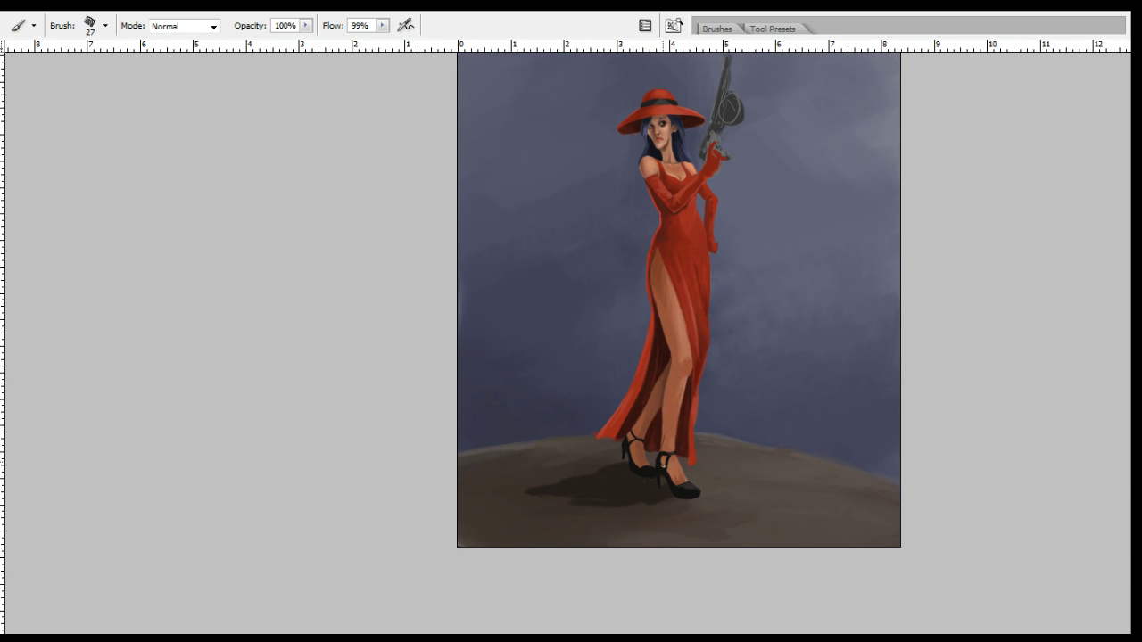
Examine the whole figure, including the sketched gun and the raised gloved hand up close.
key("i")
mouse_move(715, 314)
left_mouse_down()
mouse_move(663, 395)
mouse_move(647, 400)
left_mouse_up()
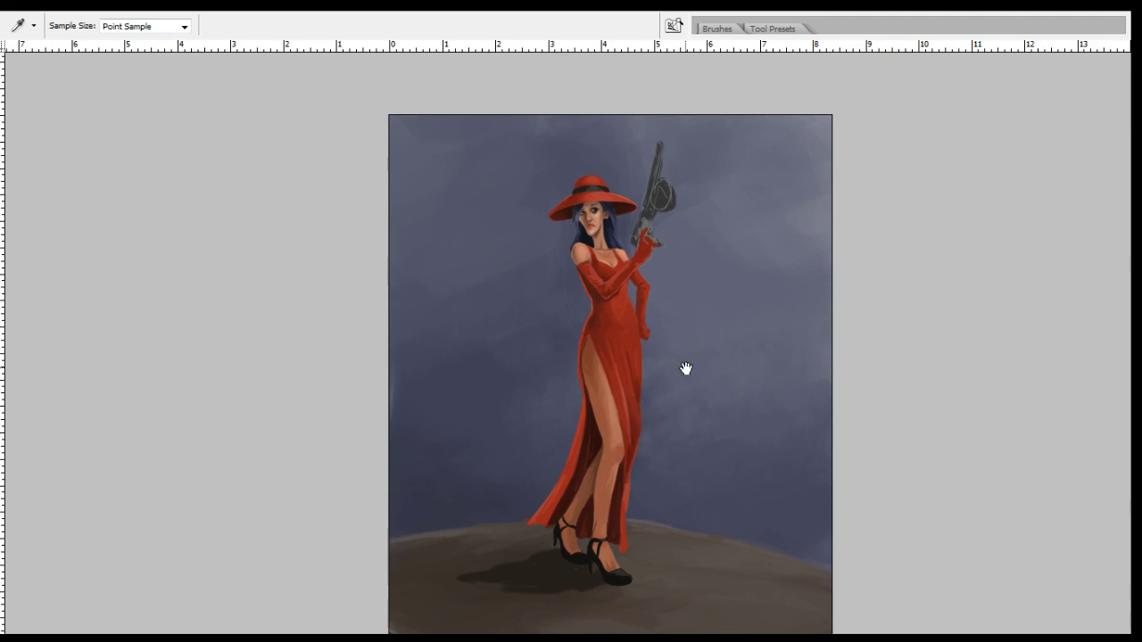
left_click_drag(683, 364, 677, 303)
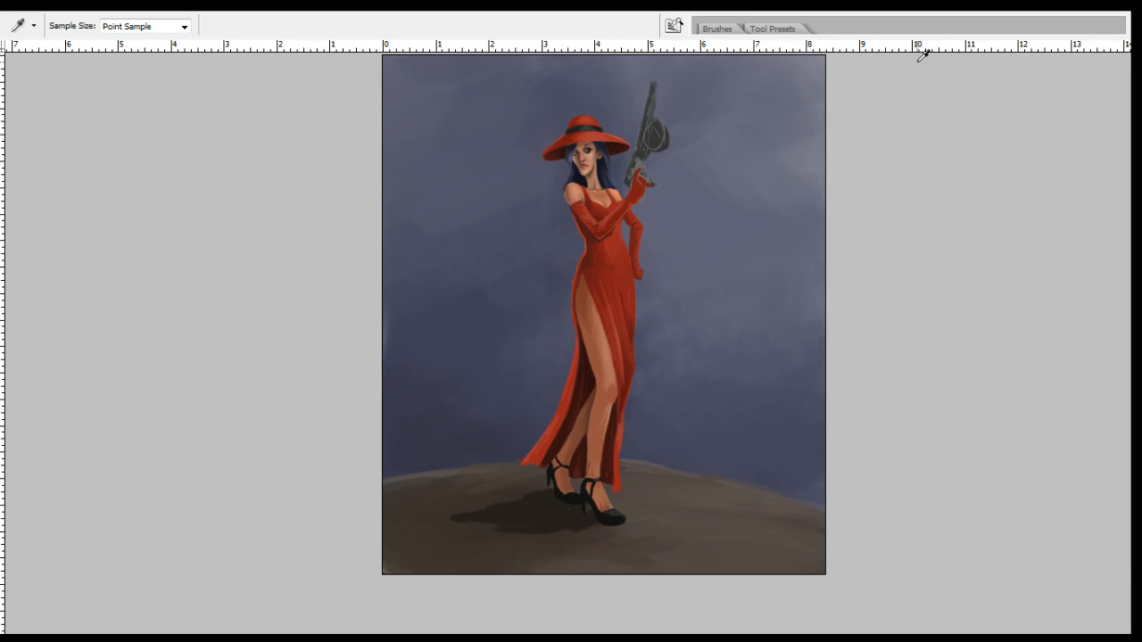
key("ctrl+alt+0")
mouse_move(1028, 114)
left_mouse_down()
mouse_move(1045, 107)
mouse_move(1027, 120)
left_mouse_up()
left_click_drag(585, 279, 740, 394)
mouse_move(565, 348)
left_mouse_down()
mouse_move(616, 200)
mouse_move(590, 254)
left_mouse_up()
mouse_move(580, 309)
left_mouse_down()
mouse_move(615, 234)
mouse_move(608, 200)
mouse_move(599, 268)
mouse_move(633, 146)
mouse_move(592, 284)
left_mouse_up()
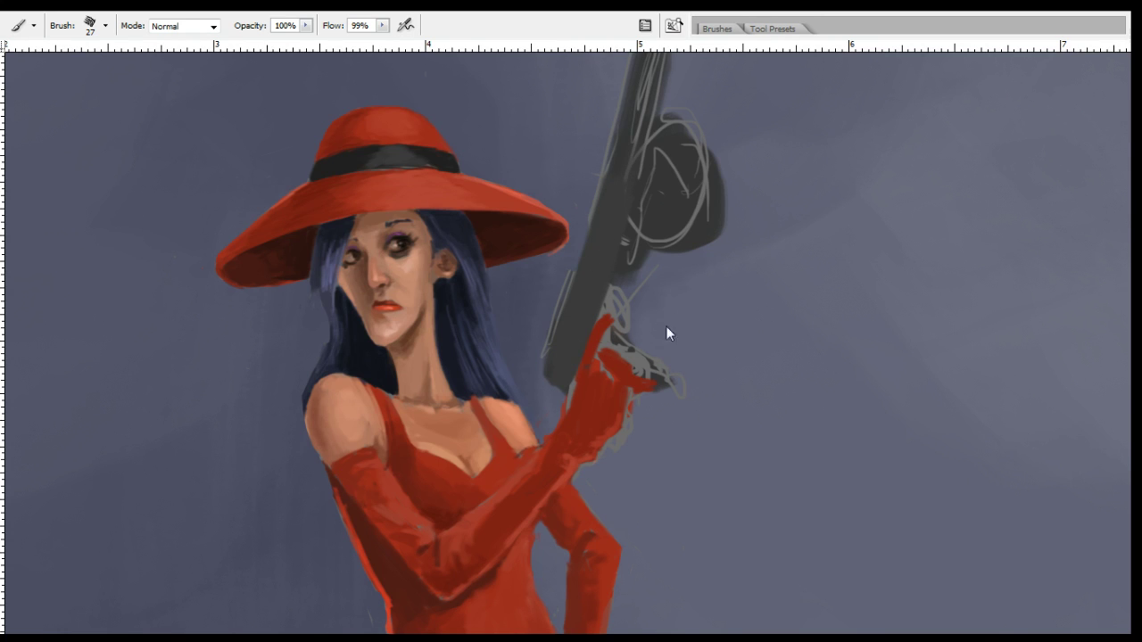
Paint a dark trigger guard over the grey sketch beside the raised glove's finger with a 10 px brush.
key("bracketleft")
key("bracketleft")
key("i")
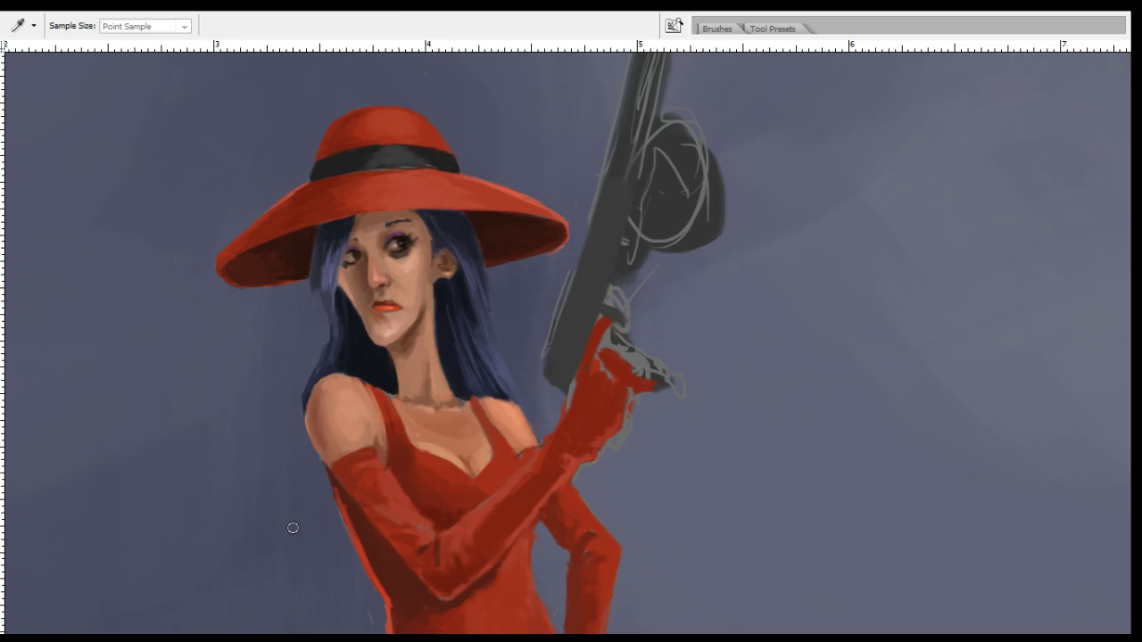
key("b")
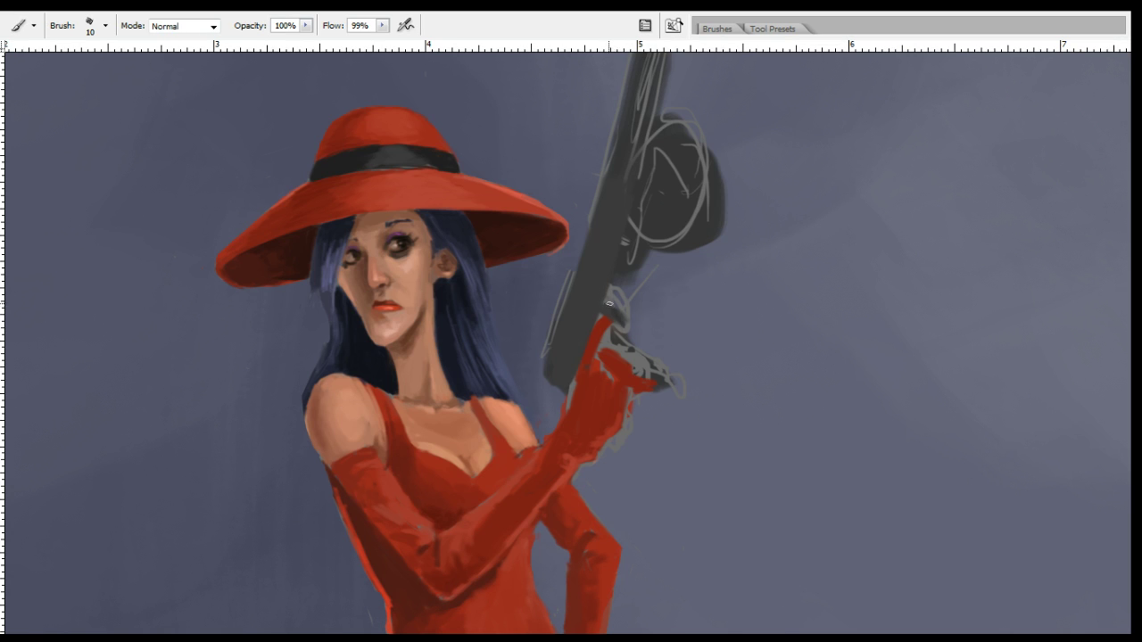
left_click_drag(606, 297, 612, 308)
left_click_drag(622, 330, 605, 341)
key("e")
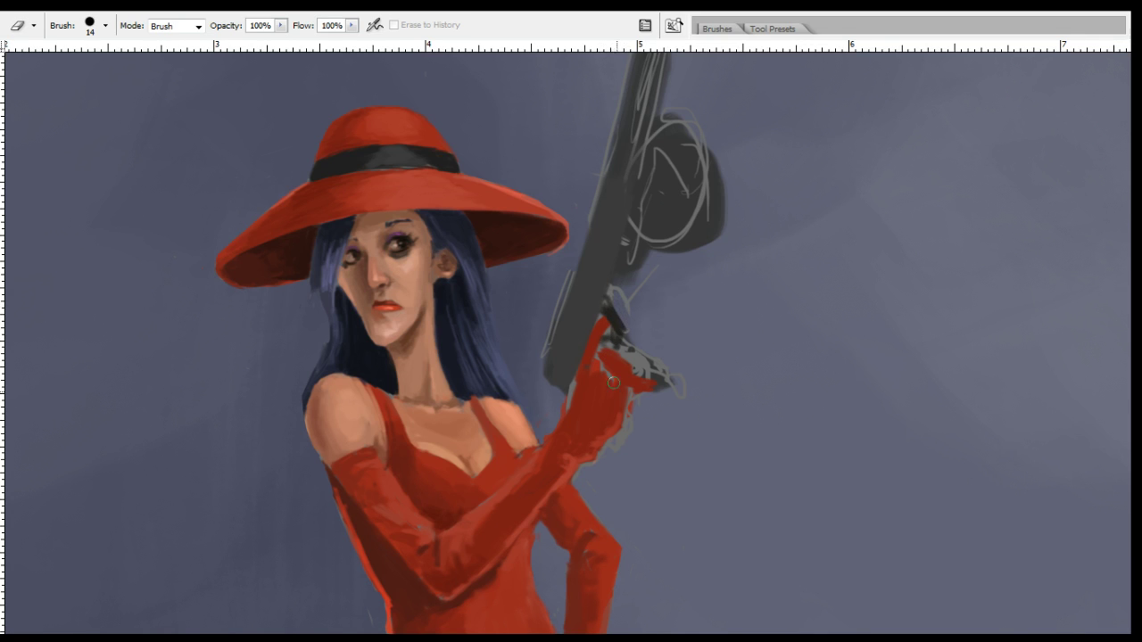
key("b")
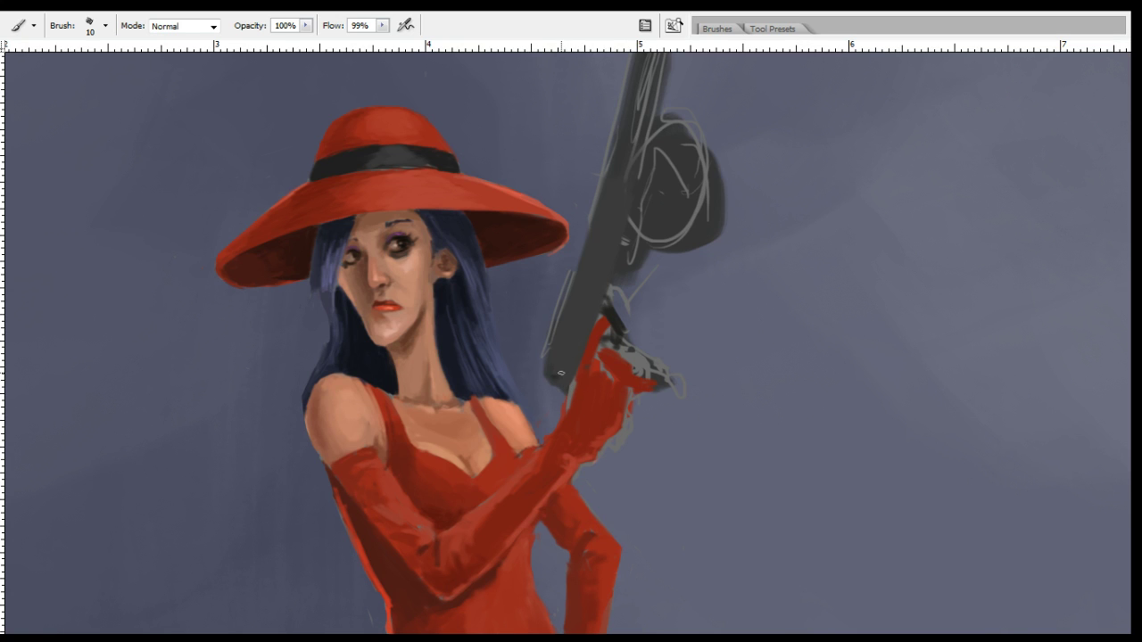
Paint the gun's black grip below the gloved hand, covering the grey sketch lines.
mouse_move(619, 440)
left_mouse_down()
mouse_move(640, 412)
mouse_move(629, 390)
mouse_move(650, 402)
mouse_move(632, 448)
mouse_move(639, 394)
mouse_move(595, 329)
mouse_move(628, 415)
mouse_move(624, 436)
mouse_move(633, 398)
mouse_move(620, 434)
mouse_move(631, 408)
mouse_move(632, 434)
mouse_move(643, 423)
mouse_move(623, 444)
left_mouse_up()
left_click(619, 385, "alt")
key("r")
key("i")
key("b")
key("i")
key("b")
left_click_drag(632, 445, 638, 439)
Cover the grey lines around the raised glove with sampled reds and fill in the back of the hand.
key("i")
key("b")
key("o")
key("i")
key("b")
mouse_move(568, 411)
left_mouse_down()
mouse_move(579, 371)
mouse_move(569, 411)
left_mouse_up()
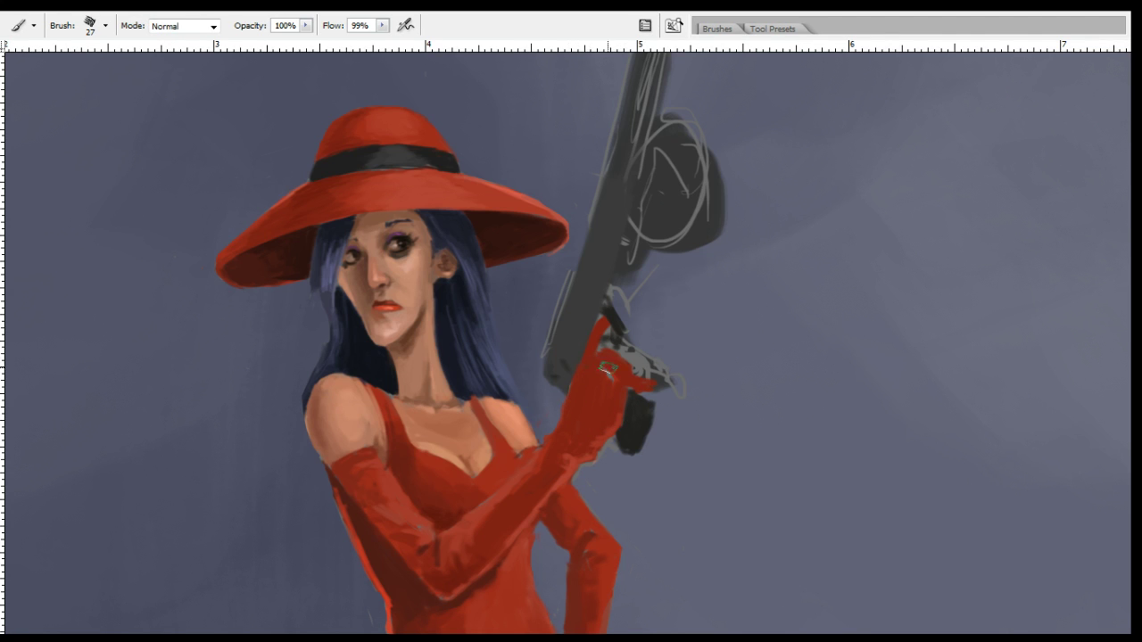
key("i")
key("b")
key("bracketleft")
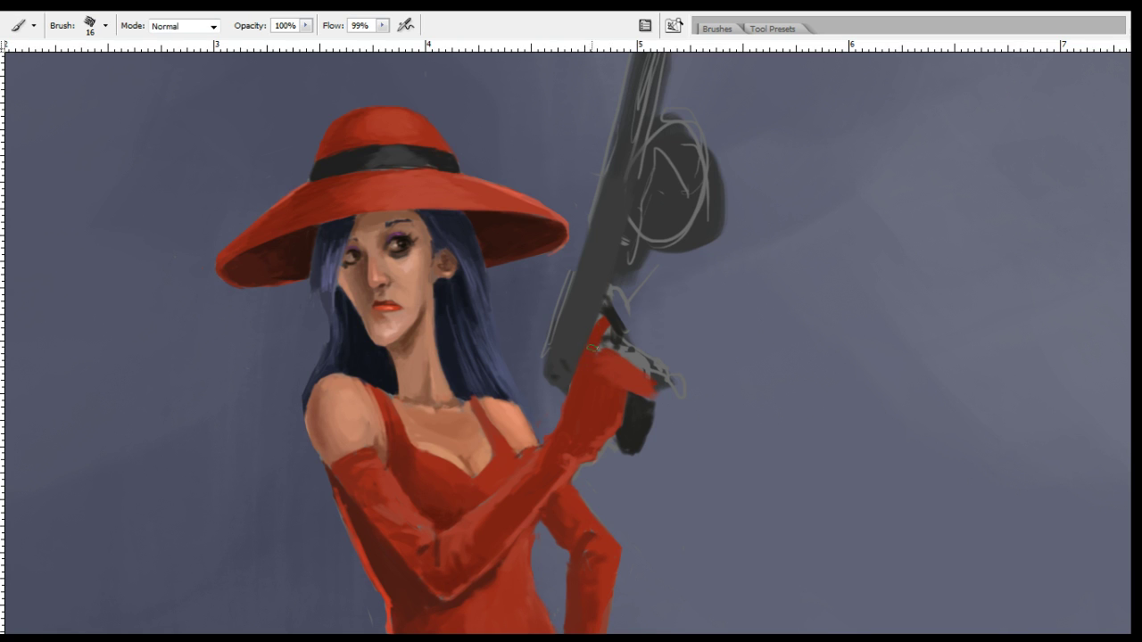
Strengthen the black trigger guard with sampled dark colour and erase the grey sketch behind the gloved hand.
left_click(614, 317, "alt")
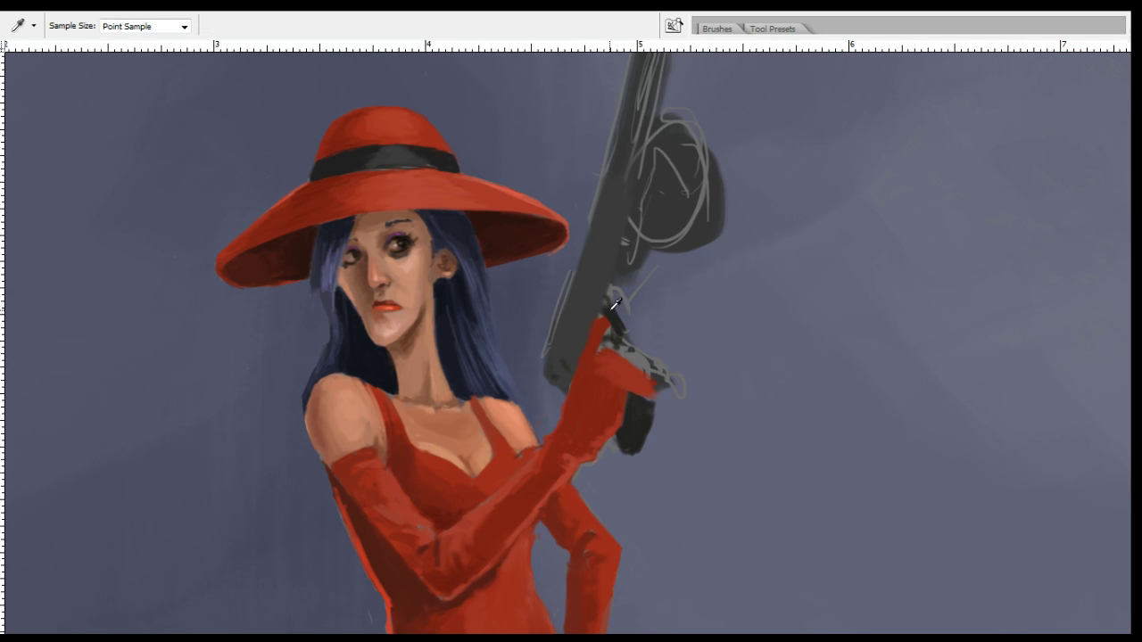
mouse_move(607, 305)
left_mouse_down()
mouse_move(620, 335)
mouse_move(607, 347)
mouse_move(619, 323)
left_mouse_up()
key("e")
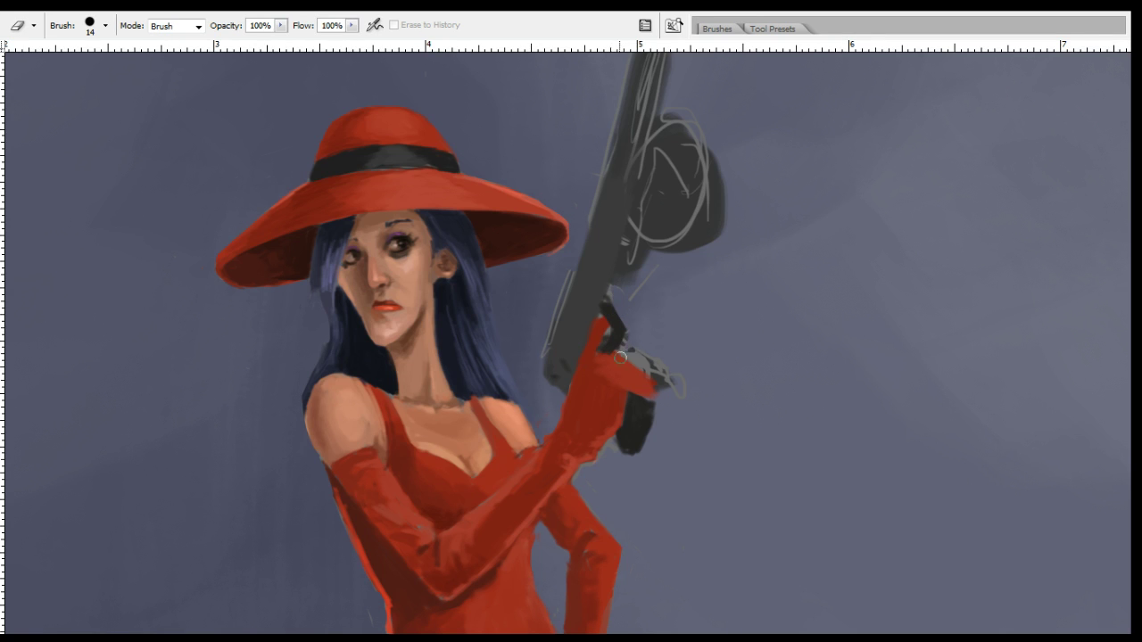
mouse_move(650, 362)
left_mouse_down()
mouse_move(676, 391)
mouse_move(661, 394)
mouse_move(653, 366)
left_mouse_up()
key("o")
key("b")
Paint the gun's lower body near-black above the glove with a 23 px brush, covering the grey fill and outlines.
key("bracketleft")
key("bracketleft")
key("bracketleft")
key("bracketleft")
key("bracketleft")
key("bracketleft")
key("i")
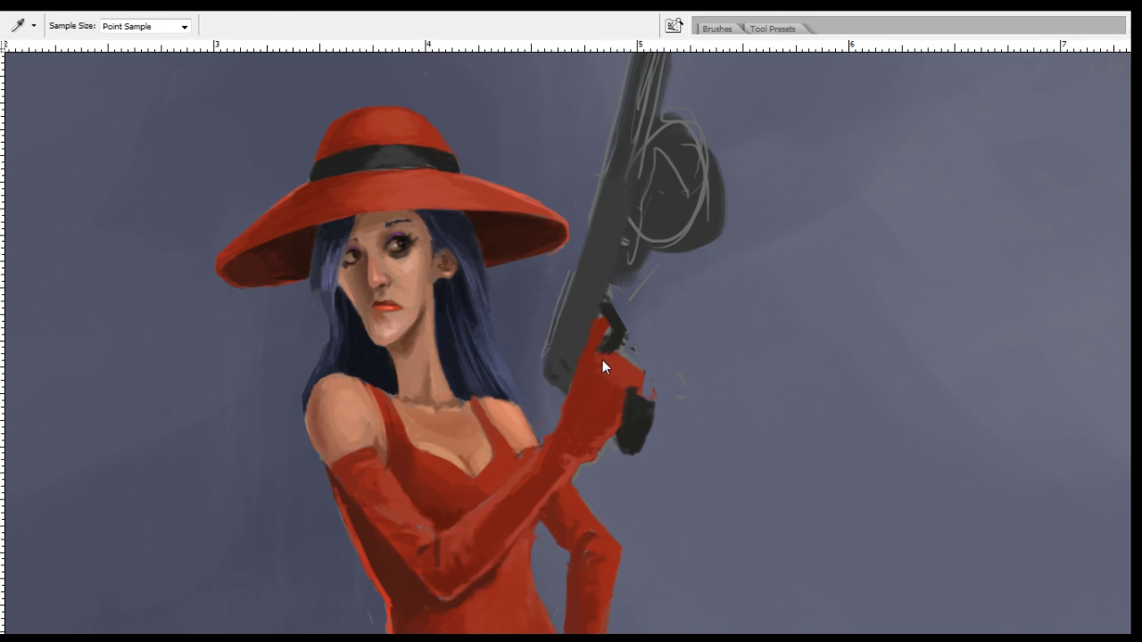
key("b")
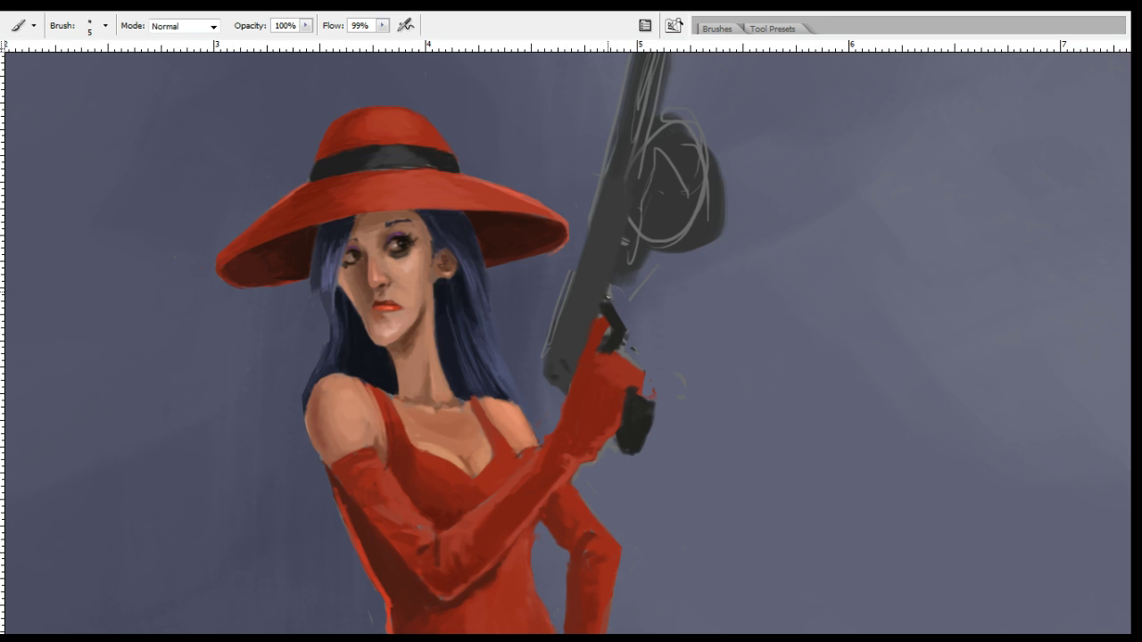
left_click(645, 315)
mouse_move(603, 252)
left_mouse_down()
mouse_move(572, 310)
mouse_move(586, 292)
mouse_move(582, 327)
mouse_move(635, 252)
left_mouse_up()
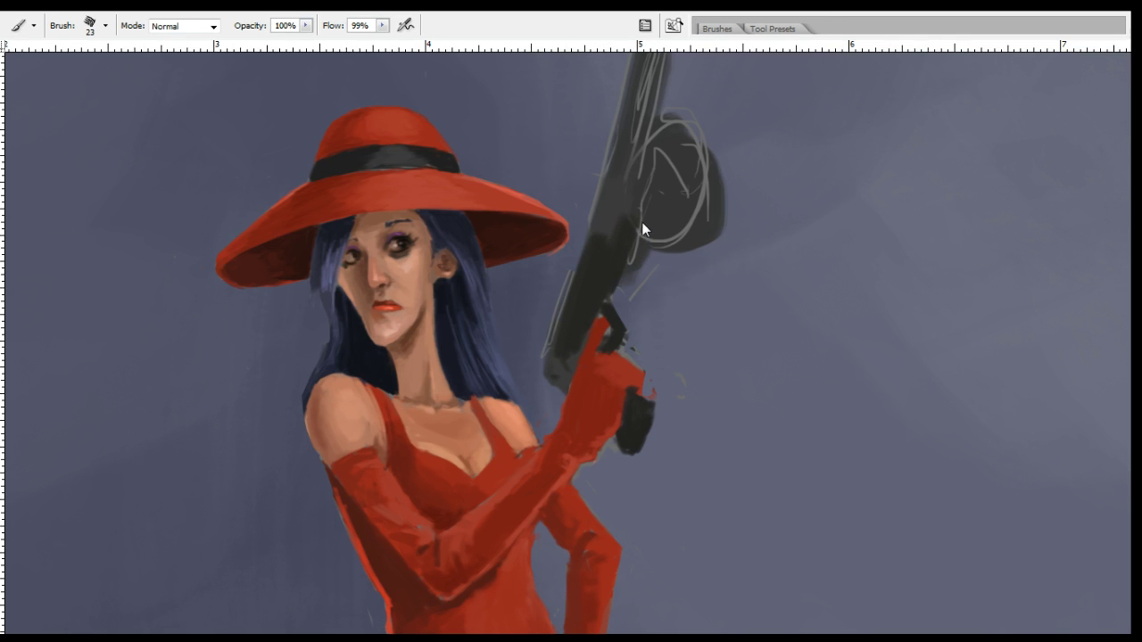
scroll(641, 222, "up", 3)
mouse_move(614, 308)
left_mouse_down()
mouse_move(568, 405)
mouse_move(584, 364)
mouse_move(635, 352)
mouse_move(578, 336)
mouse_move(569, 345)
mouse_move(588, 327)
mouse_move(561, 464)
mouse_move(588, 401)
mouse_move(558, 469)
mouse_move(575, 367)
mouse_move(553, 428)
mouse_move(572, 388)
left_mouse_up()
Draw thin dark detail lines along the gun's lower body with an 8 px brush.
key("comma")
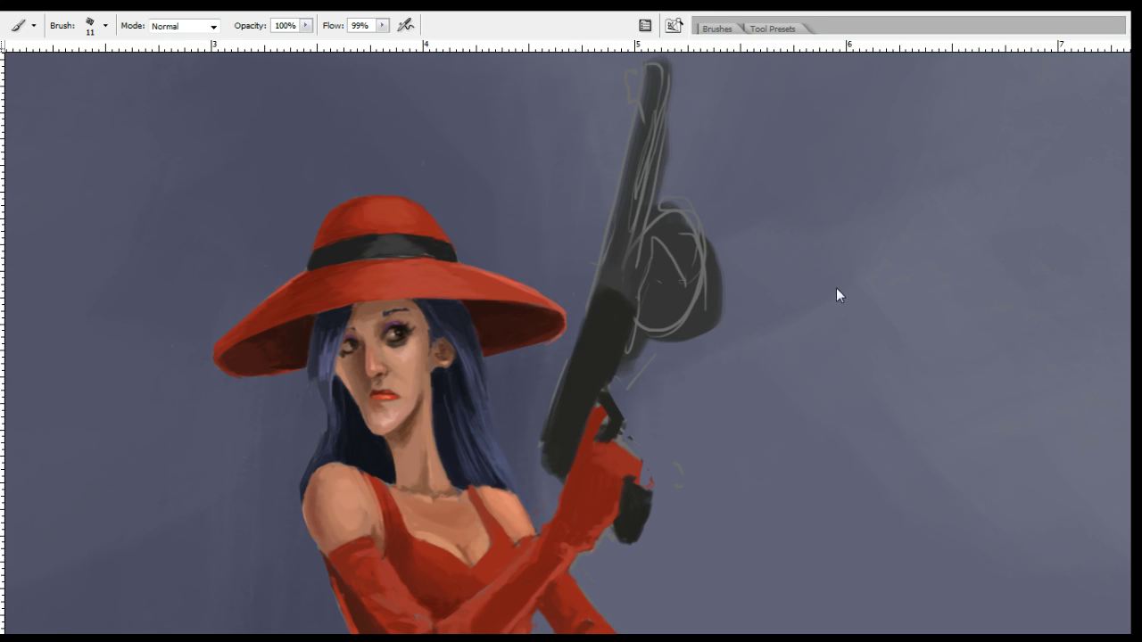
key("i")
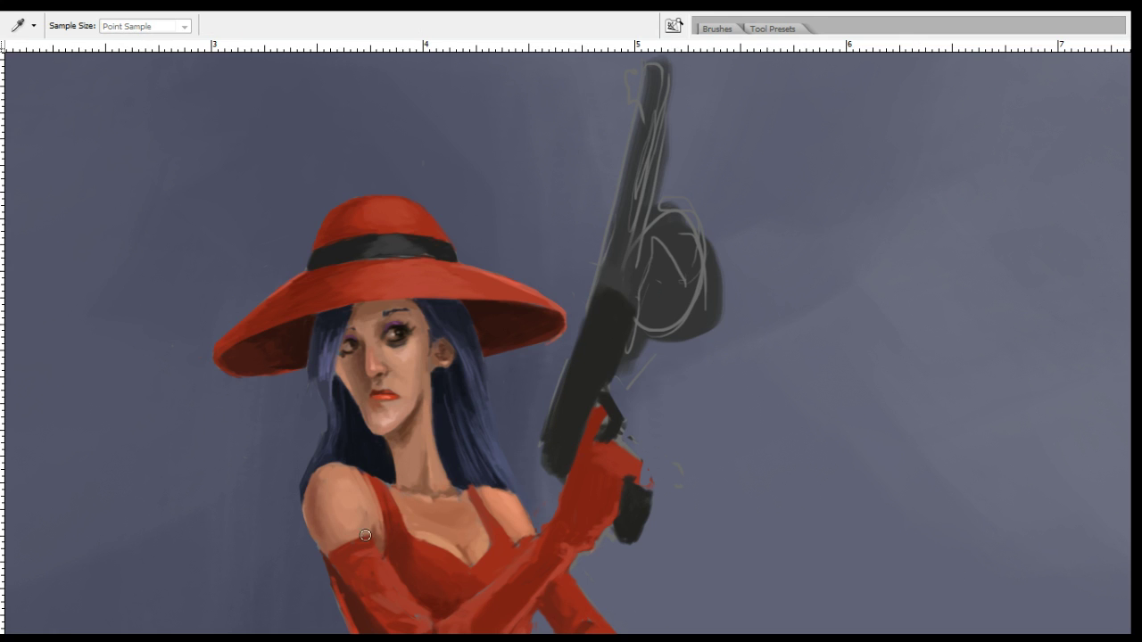
key("b")
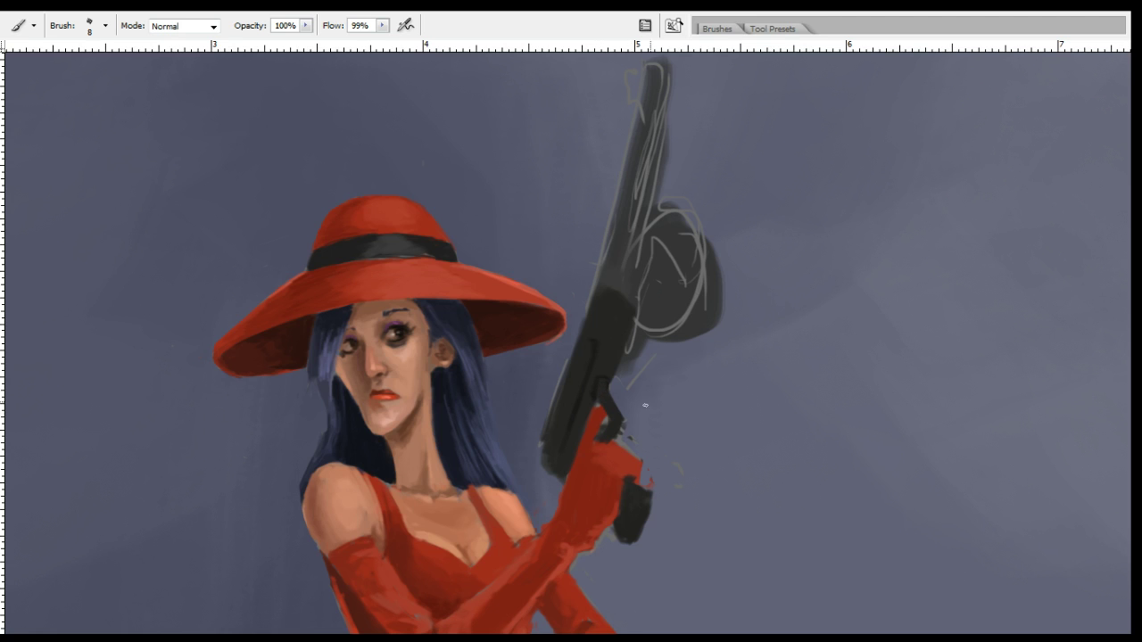
Touch up the trigger guard beside the gloved index finger with sampled dark colour, erasing the excess paint.
left_click(332, 515, "alt")
left_click(610, 431, "alt")
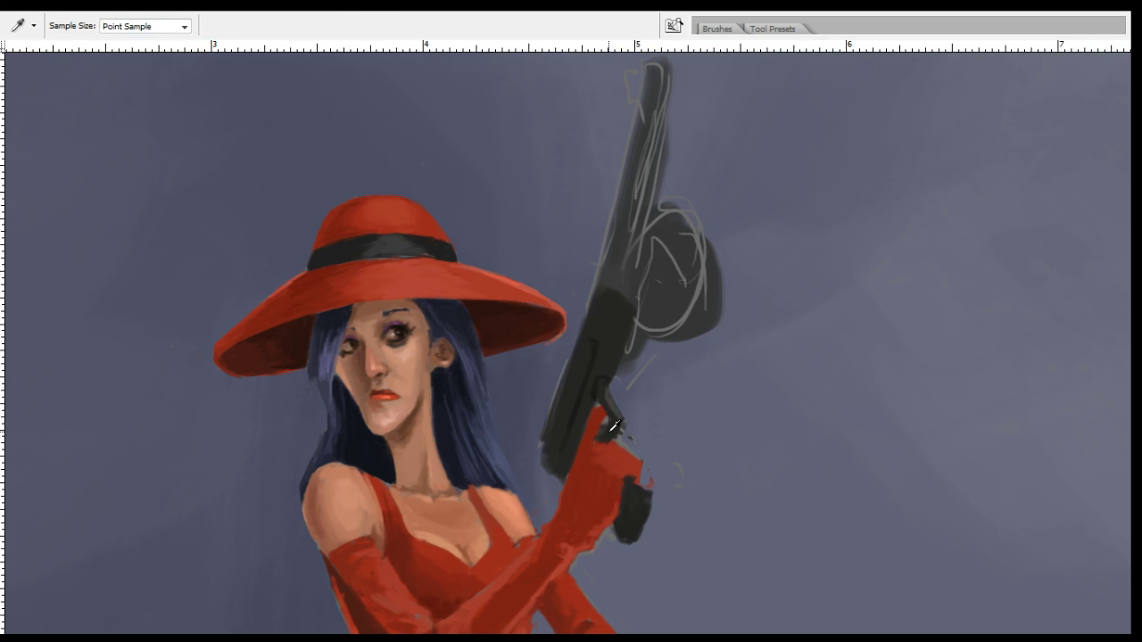
left_click(605, 426, "alt")
key("e")
left_click_drag(603, 431, 603, 427)
key("b")
left_click(597, 425, "alt")
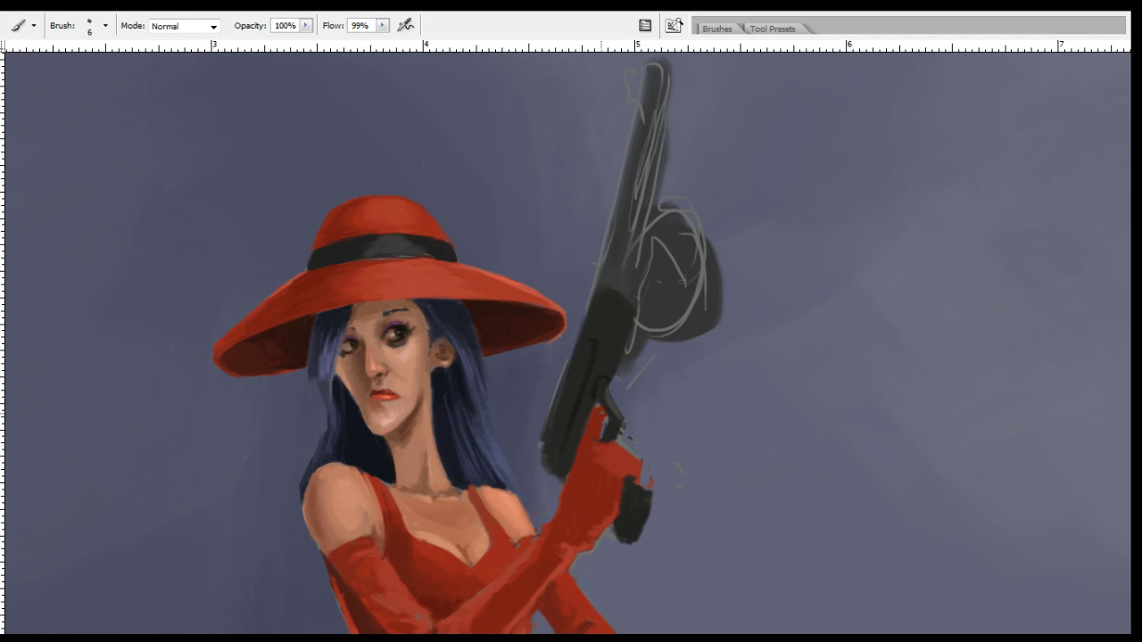
Even out the gun's lower body with sampled near-black and trim its lower end with a 14 px eraser.
left_click(576, 411, "alt")
key("r")
key("b")
left_click(577, 421, "alt")
right_click(579, 417)
double_click(665, 391)
key("bracketleft")
key("bracketleft")
key("bracketleft")
key("bracketleft")
key("bracketleft")
key("bracketleft")
key("bracketleft")
key("bracketleft")
double_click(644, 357)
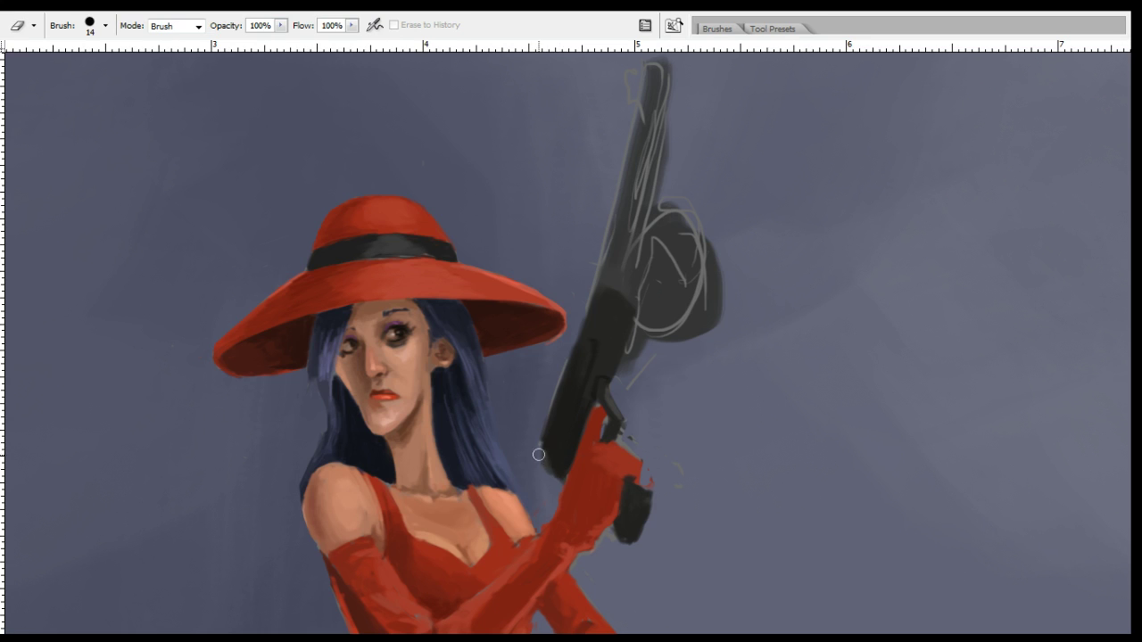
key("bracketleft")
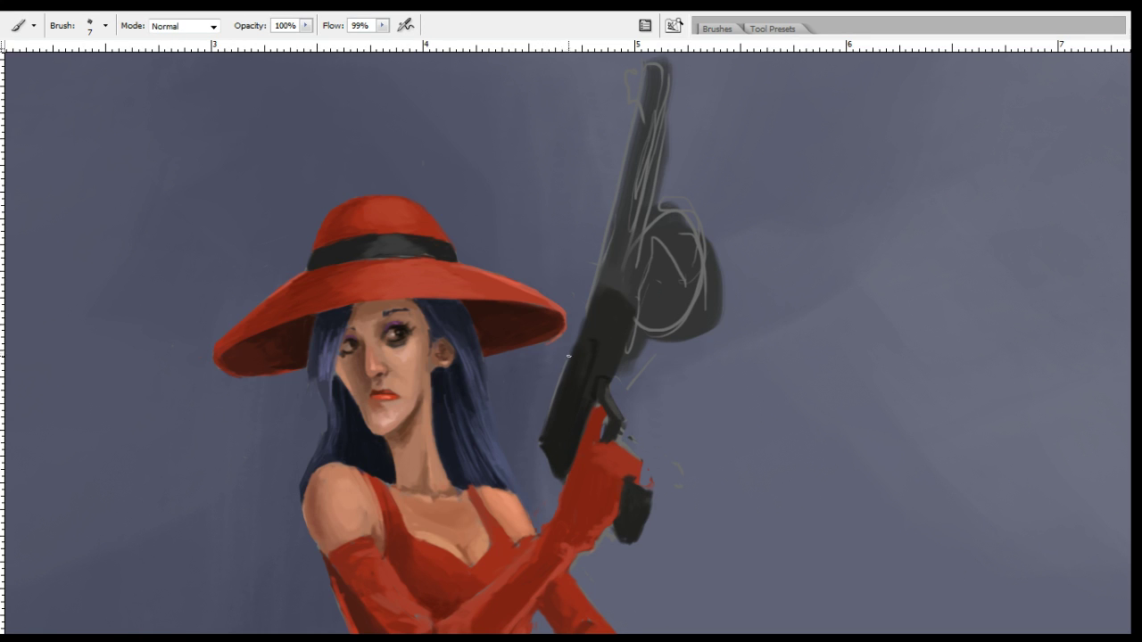
Straighten the gun body's edge facing the hat using a 7 px dark brush and a 14 px eraser.
left_click_drag(596, 272, 571, 354)
key("e")
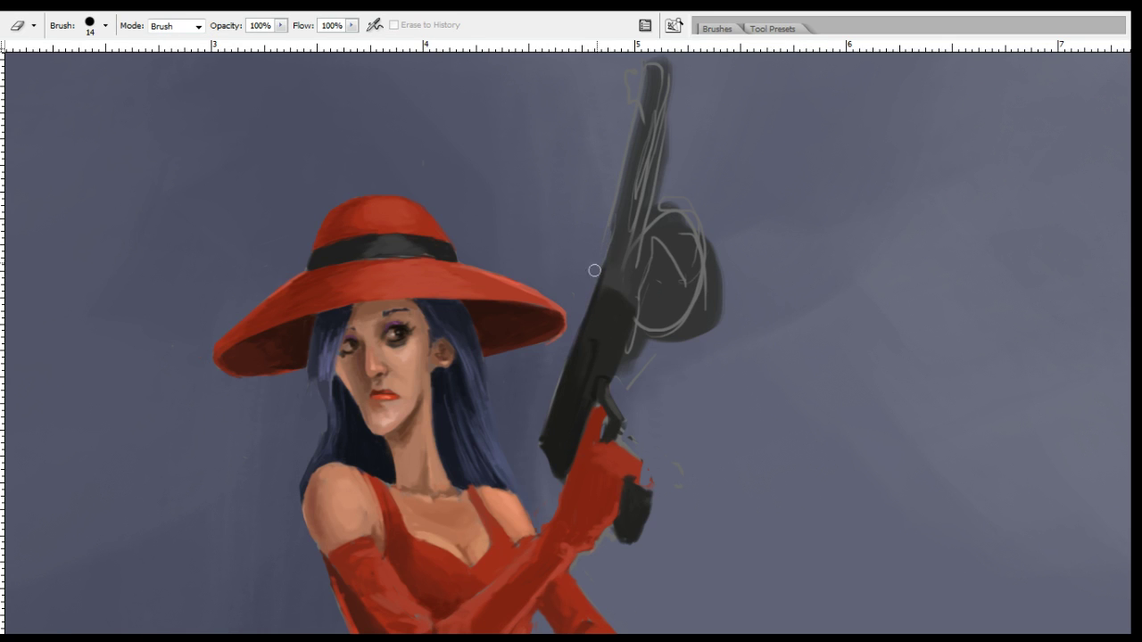
key("b")
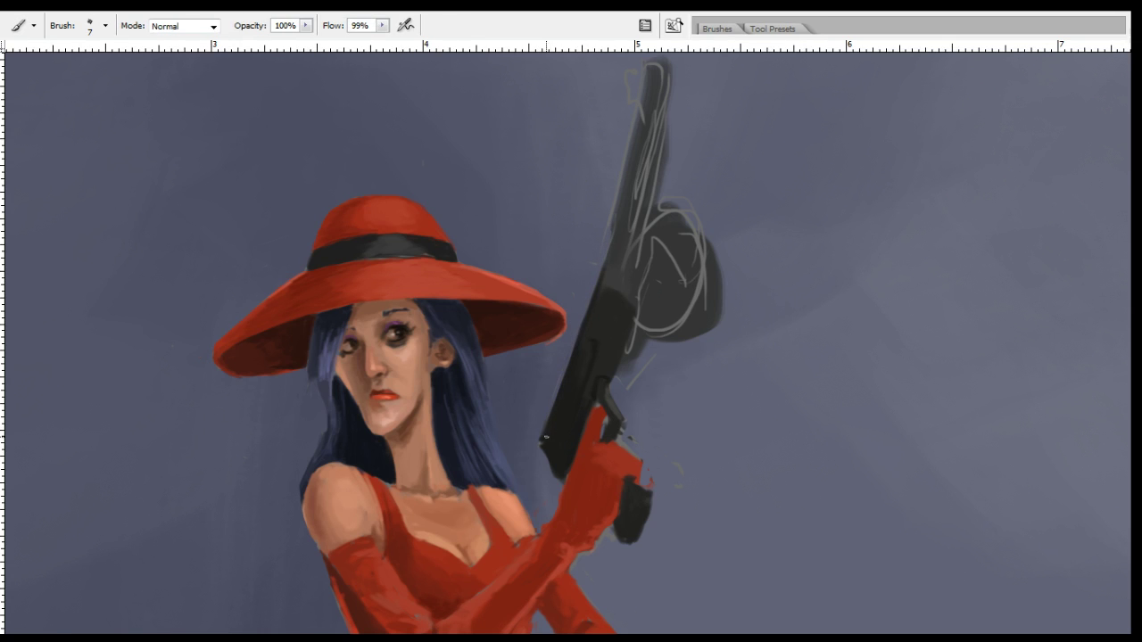
key("e")
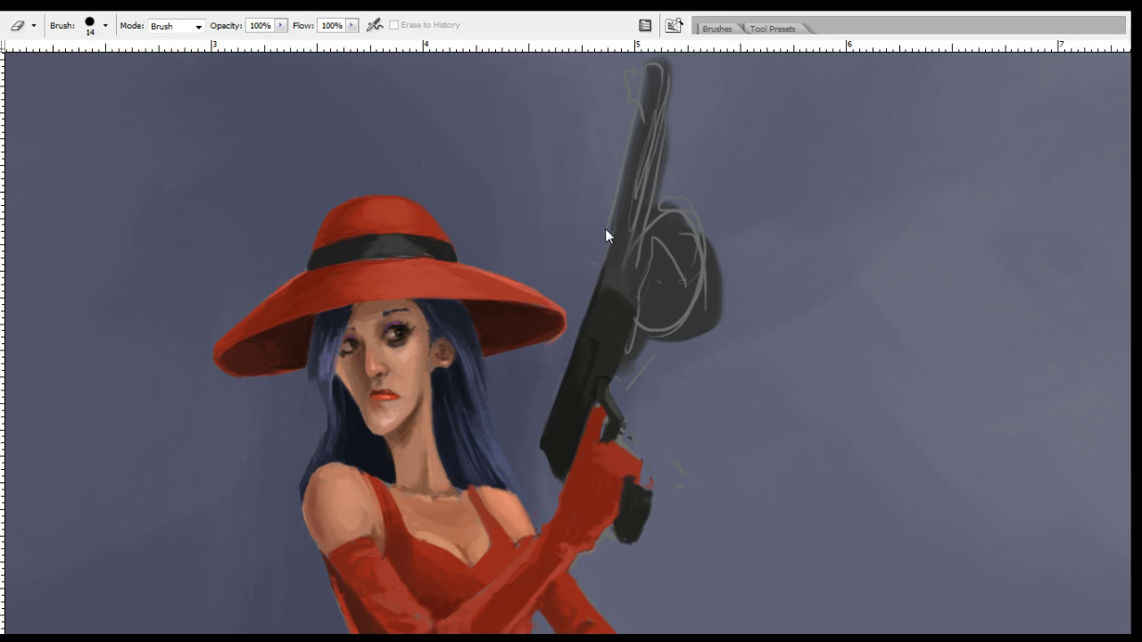
key("b")
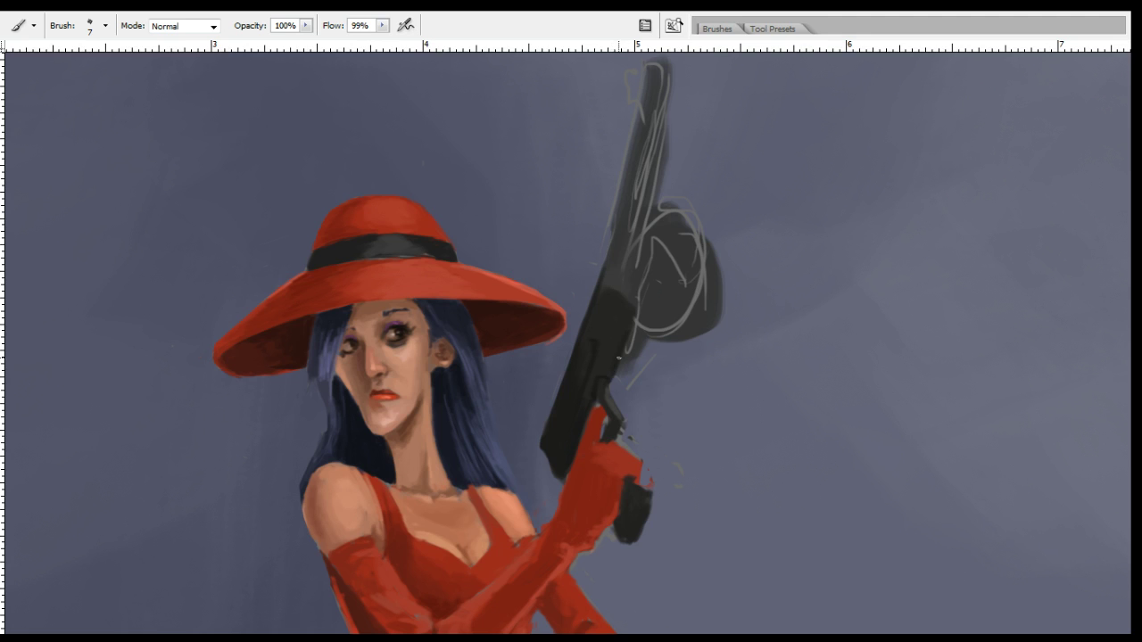
Draw a dark curved outline across the gun's upper body and erase most of the round drum magazine.
mouse_move(616, 254)
left_mouse_down()
mouse_move(647, 268)
mouse_move(625, 327)
mouse_move(653, 305)
mouse_move(620, 367)
mouse_move(647, 342)
mouse_move(646, 377)
left_mouse_up()
key("e")
key("bracketright")
key("bracketright")
key("bracketright")
key("bracketright")
mouse_move(692, 313)
left_mouse_down()
mouse_move(654, 334)
mouse_move(681, 301)
mouse_move(698, 342)
mouse_move(707, 315)
mouse_move(693, 251)
left_mouse_up()
key("o")
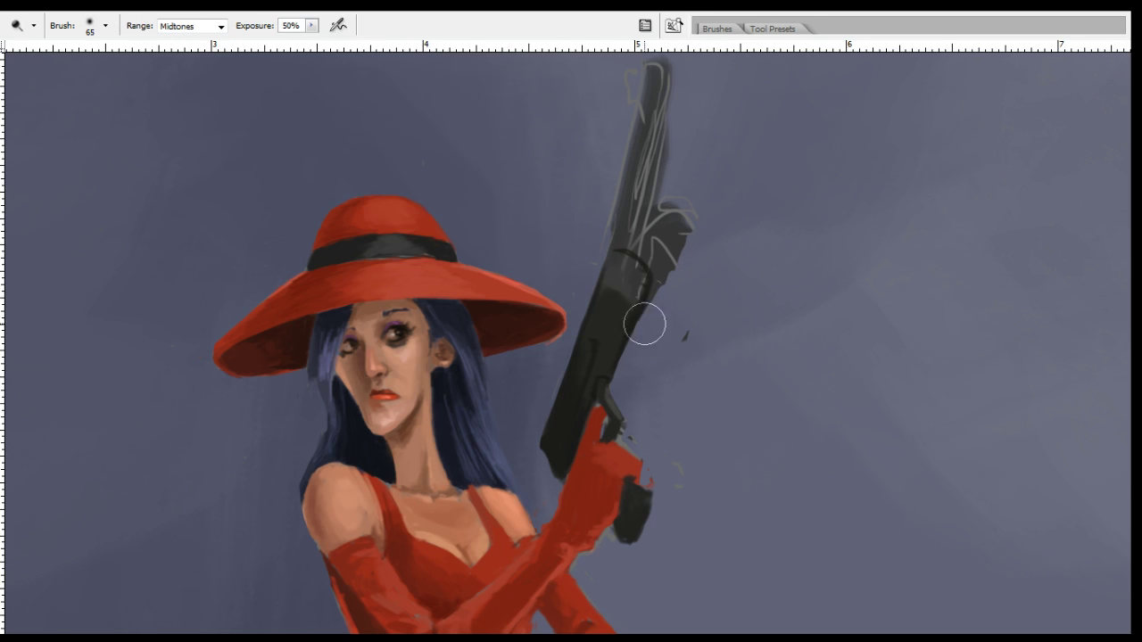
Fill the gun's body near-black up to the curved outline with a 25 px brush, undoing the stray stroke.
key("i")
key("b")
key("bracketright")
key("bracketright")
key("bracketright")
key("bracketright")
key("bracketright")
key("bracketright")
mouse_move(617, 262)
left_mouse_down()
mouse_move(603, 308)
mouse_move(642, 279)
mouse_move(603, 304)
left_mouse_up()
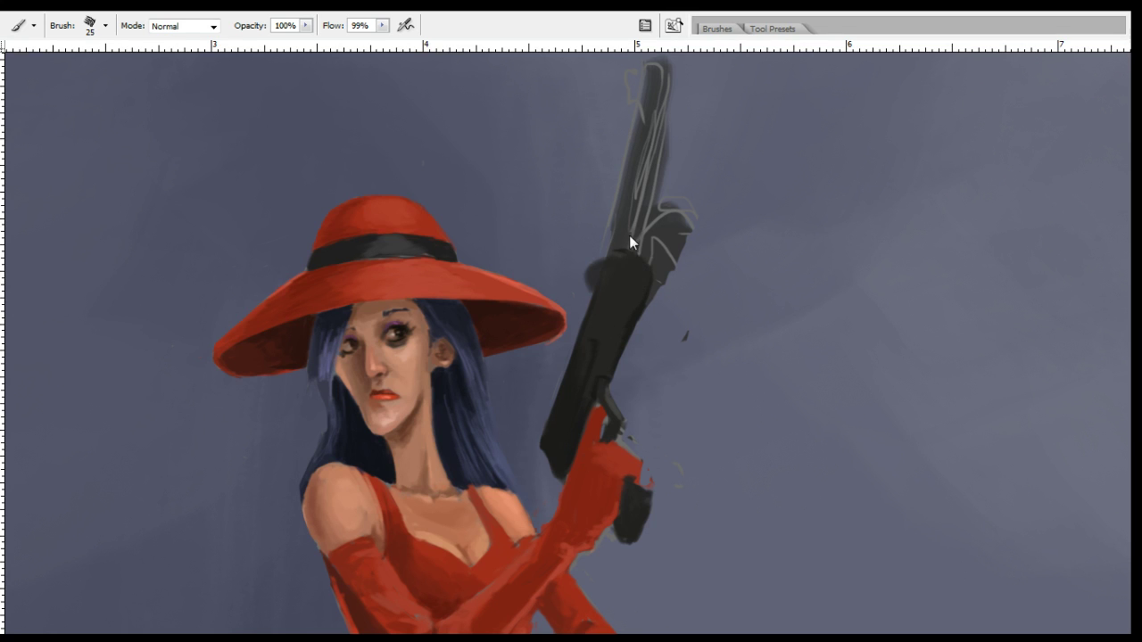
key("ctrl+z")
Paint the barrel darker and erase the sketch lines and excess paint around it with a 54 px eraser.
left_click_drag(683, 162, 661, 242)
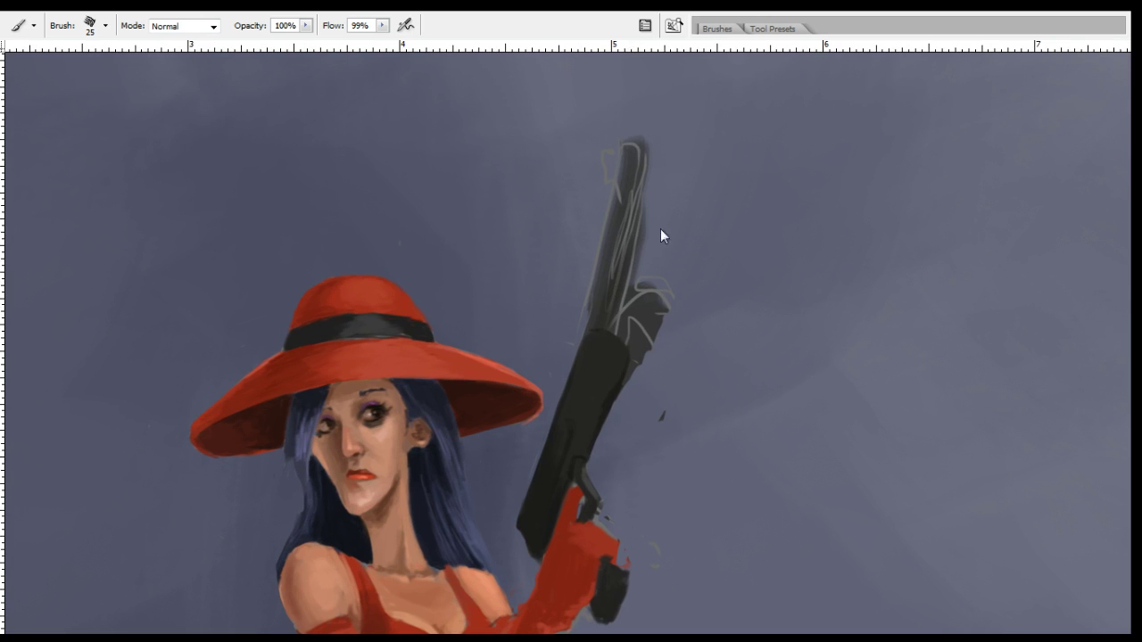
key("bracketleft")
key("bracketleft")
mouse_move(614, 273)
left_mouse_down()
mouse_move(643, 176)
mouse_move(613, 268)
left_mouse_up()
key("e")
mouse_move(603, 161)
left_mouse_down()
mouse_move(635, 128)
mouse_move(633, 127)
left_mouse_up()
left_click_drag(646, 280, 671, 186)
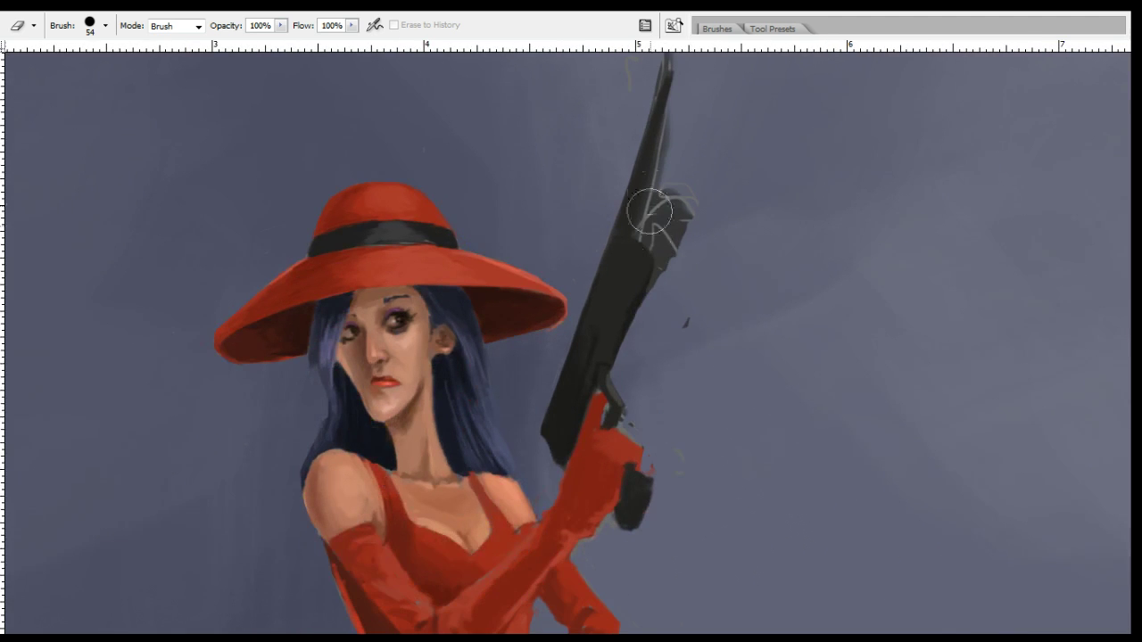
Reshape the gun body's edge below the drum remnants with a 10 px dark brush and erase a gap there.
key("b")
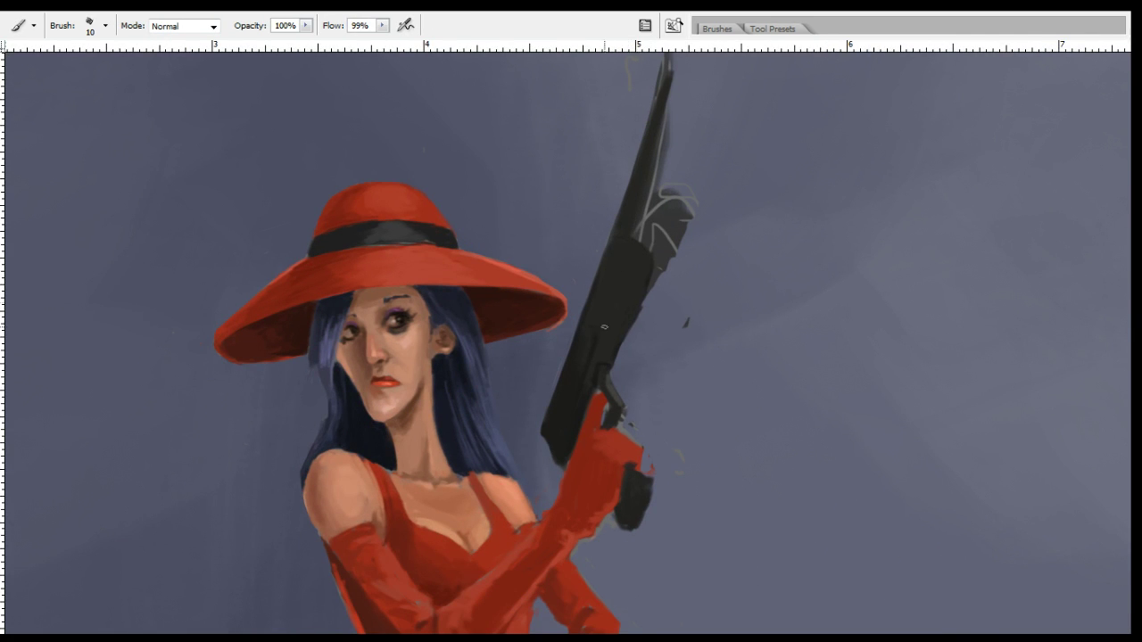
key("o")
key("i")
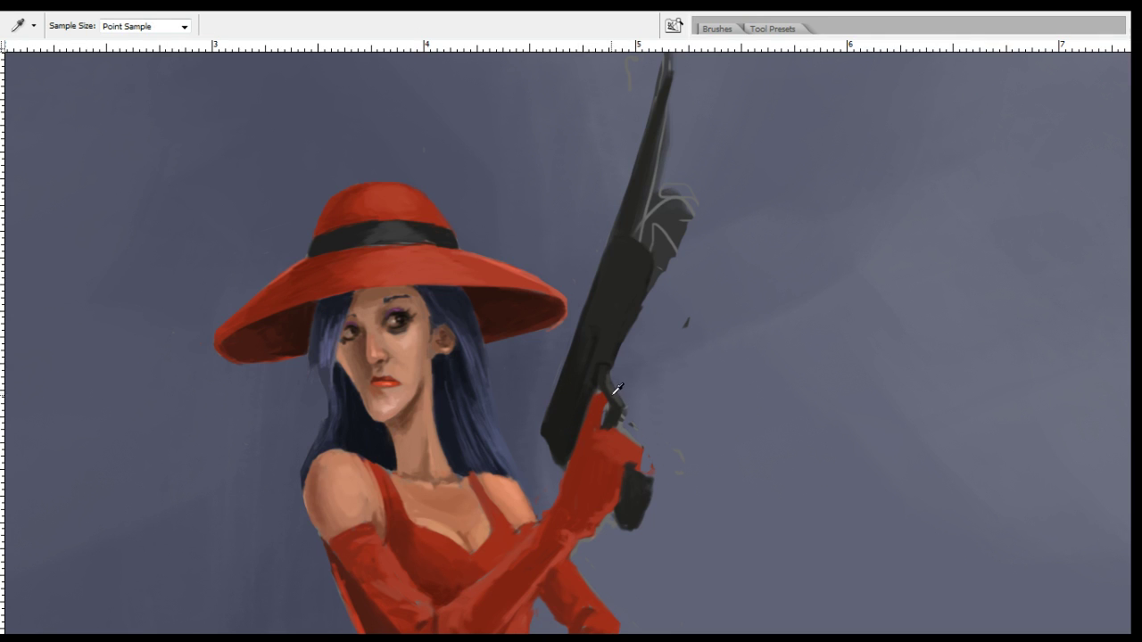
key("b")
mouse_move(630, 260)
left_mouse_down()
mouse_move(640, 306)
mouse_move(654, 271)
left_mouse_up()
key("e")
key("b")
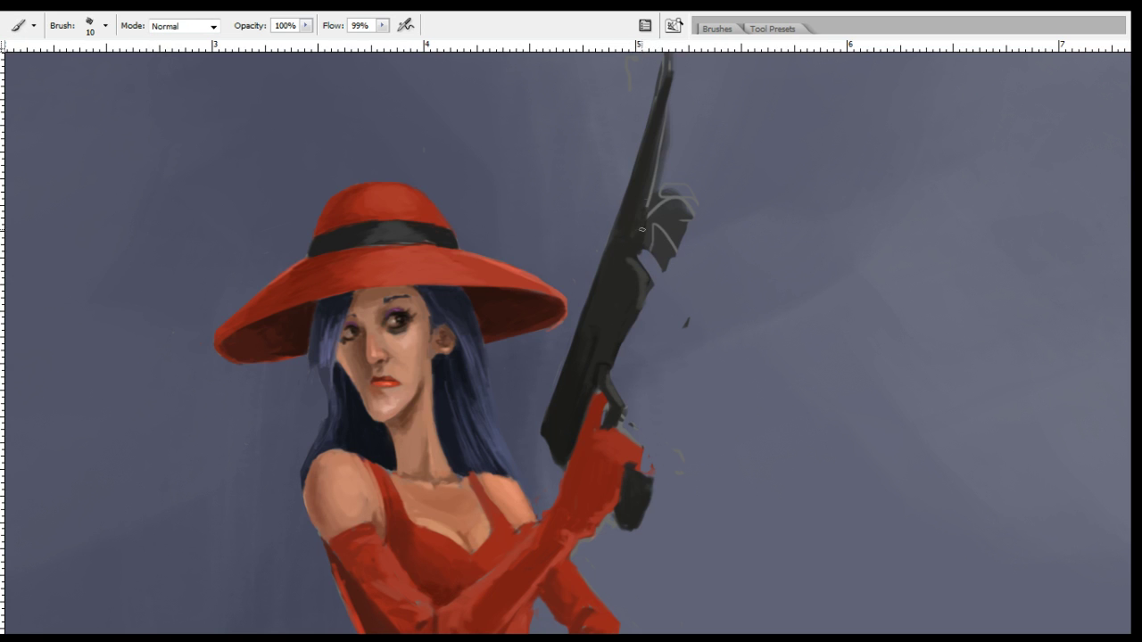
Sketch a long straight magazine in near-black strokes running diagonally down and away from the gun's body.
left_click_drag(638, 249, 635, 258)
left_click_drag(659, 236, 767, 345)
left_click_drag(654, 213, 778, 339)
left_click_drag(670, 235, 734, 300)
left_click_drag(666, 233, 720, 289)
Erase the remaining drum magazine paint around the new straight magazine.
key("e")
left_click_drag(660, 261, 671, 270)
left_click_drag(698, 321, 695, 333)
left_click_drag(676, 210, 736, 269)
Fill and lengthen the straight magazine with near-black using a 17 px brush.
key("b")
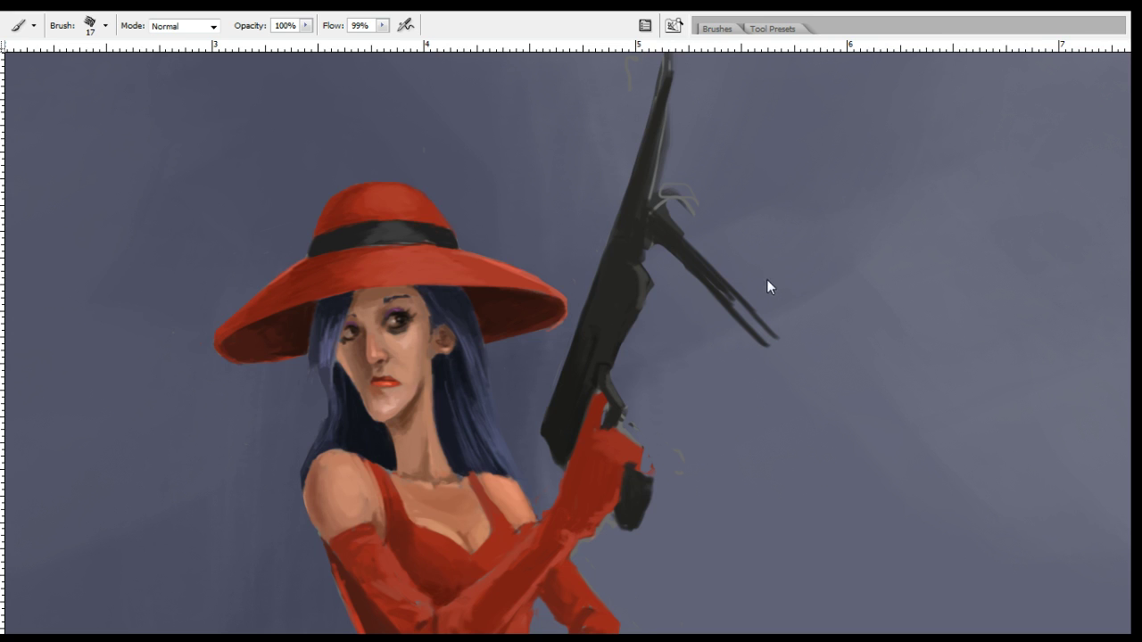
left_click_drag(667, 228, 758, 329)
left_click_drag(687, 256, 785, 363)
left_click_drag(746, 312, 788, 369)
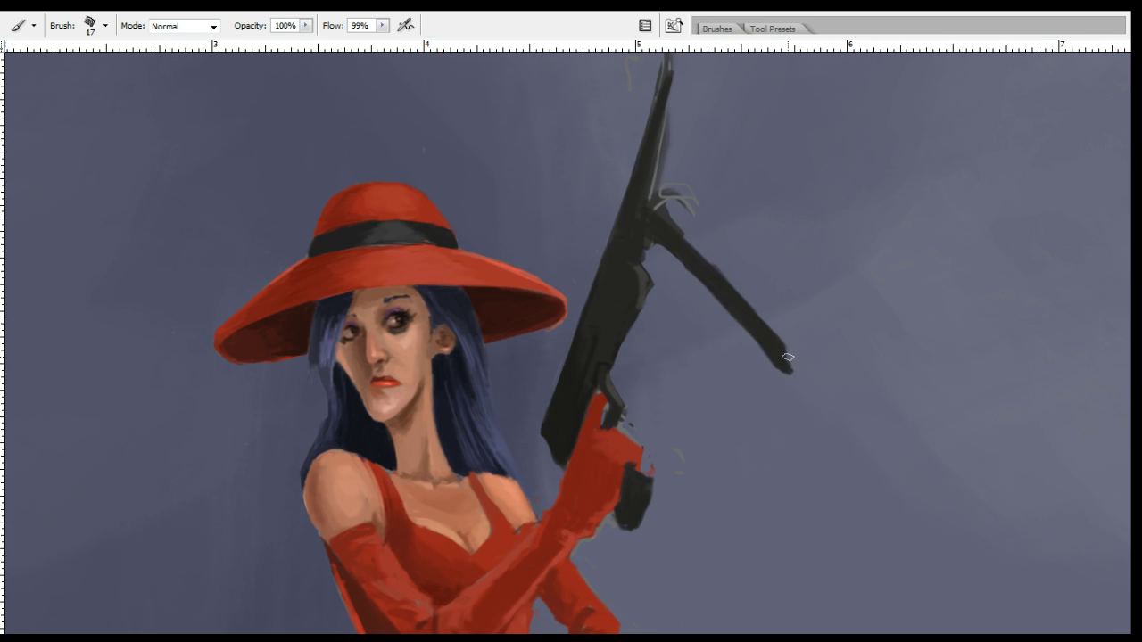
key("bracketleft")
Shade the pistol grip below the glove with black and sampled dark tones using a 5 px brush.
left_click_drag(731, 466, 796, 398)
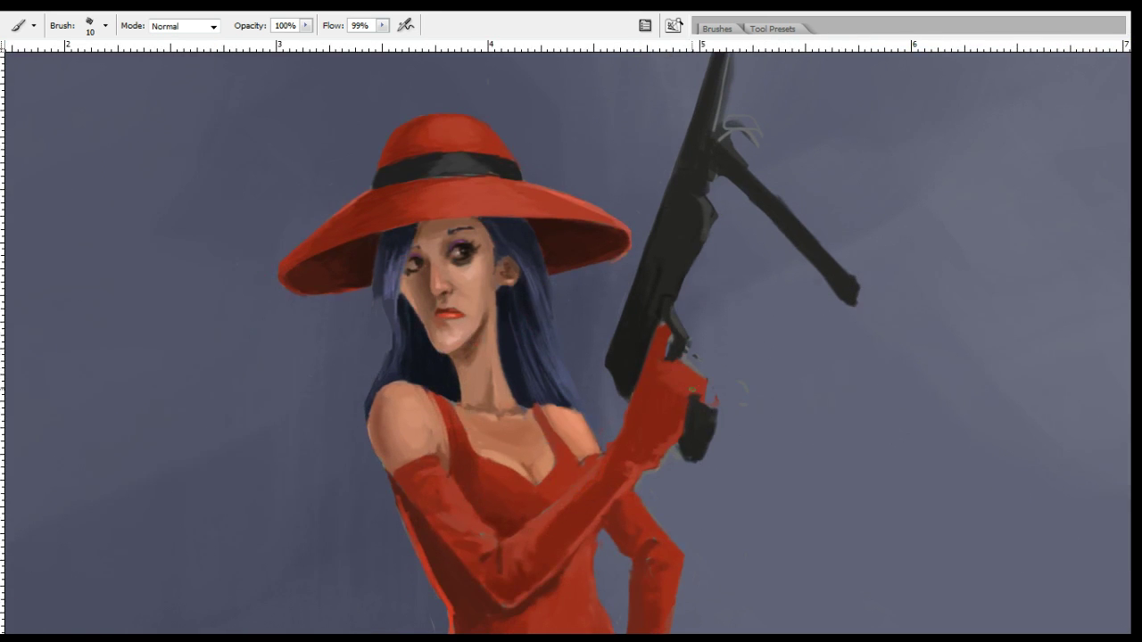
key("i")
left_click(369, 545, "alt")
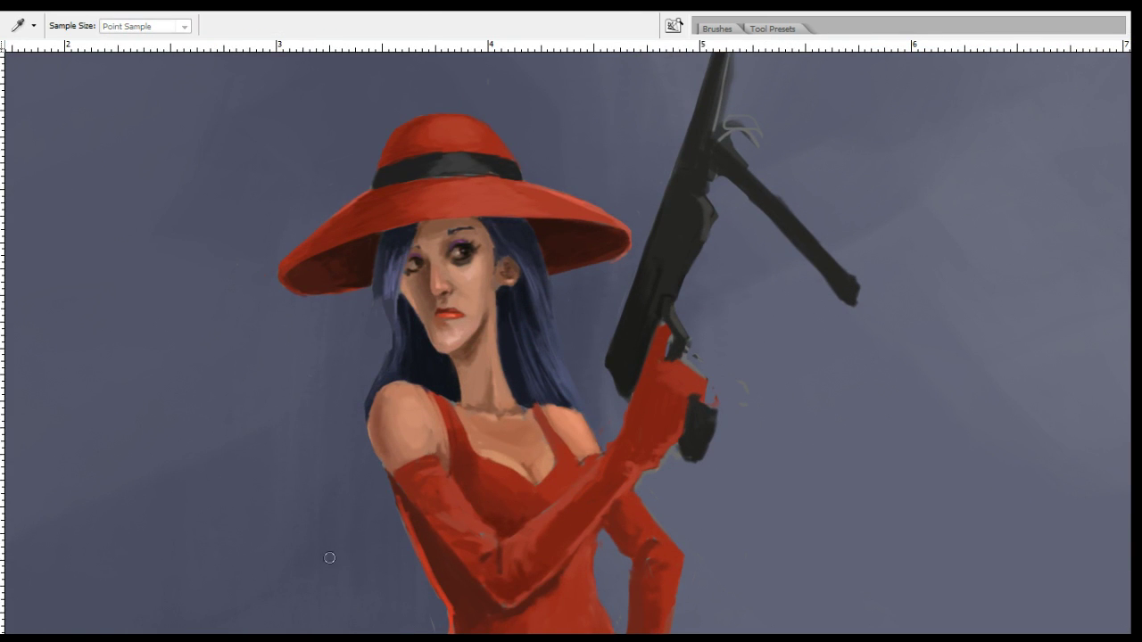
left_click_drag(723, 437, 688, 416)
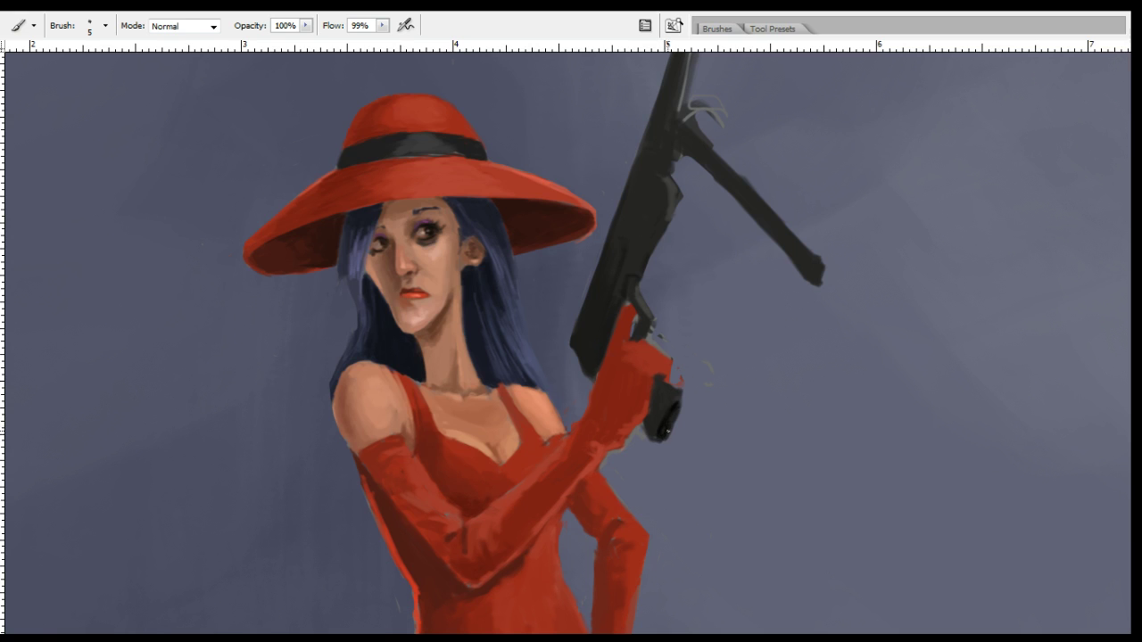
key("o")
left_click_drag(667, 395, 671, 392)
key("b")
left_click(678, 392, "alt")
left_click(678, 407, "alt")
mouse_move(677, 409)
left_mouse_down()
mouse_move(669, 430)
mouse_move(676, 407)
left_mouse_up()
key("e")
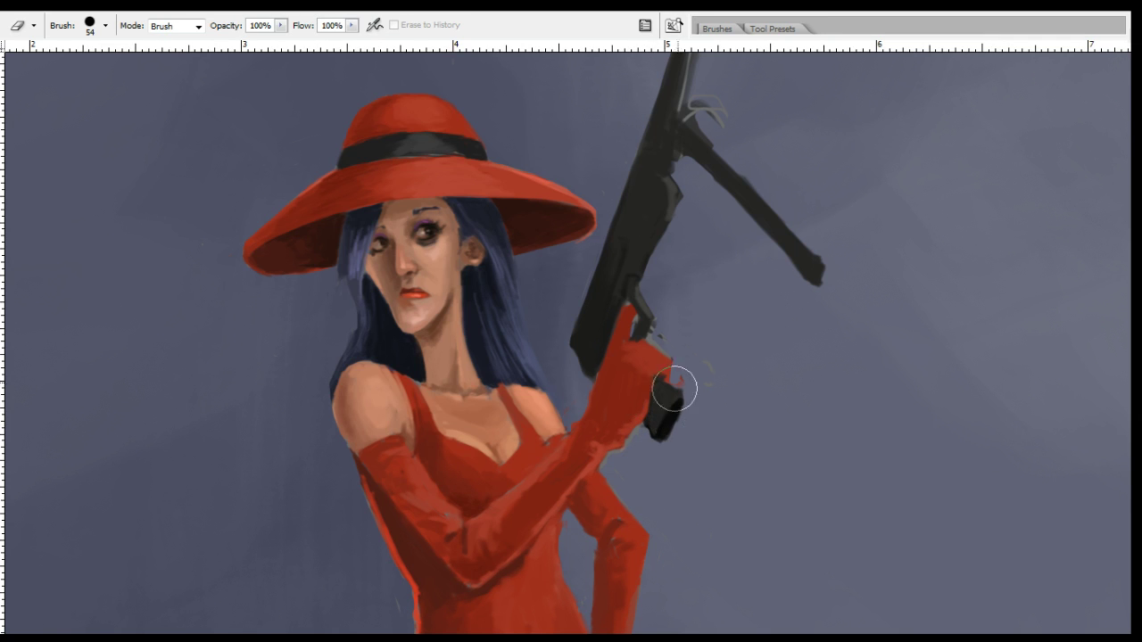
key("b")
left_click_drag(651, 434, 657, 414)
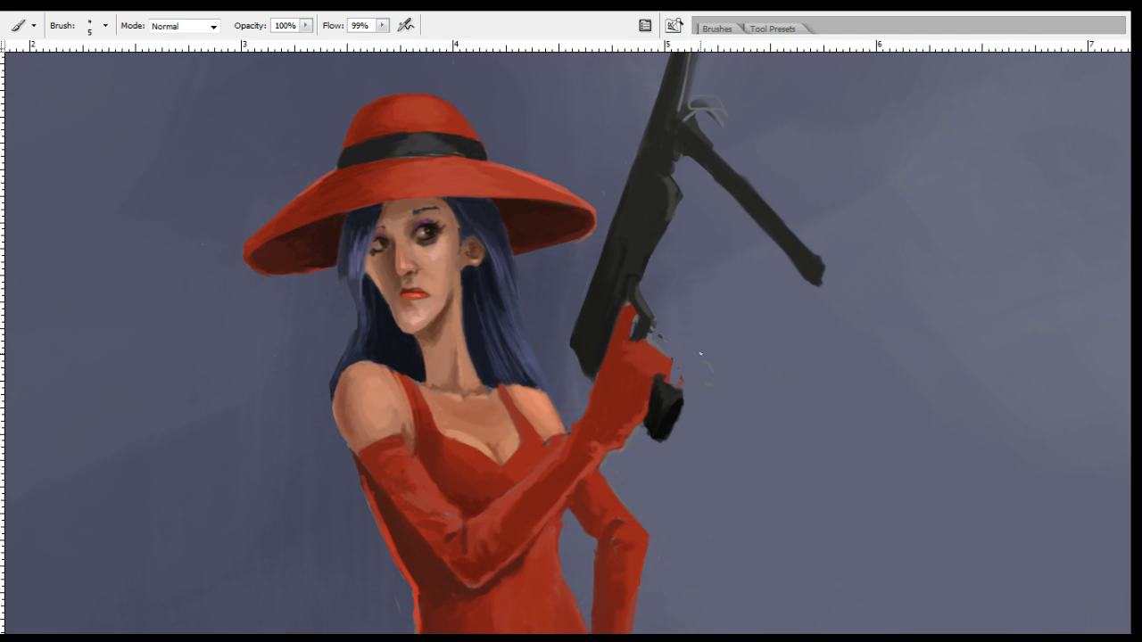
Draw black edge lines around the mount where the magazine meets the gun body with a 5 px brush.
left_click_drag(808, 208, 820, 336)
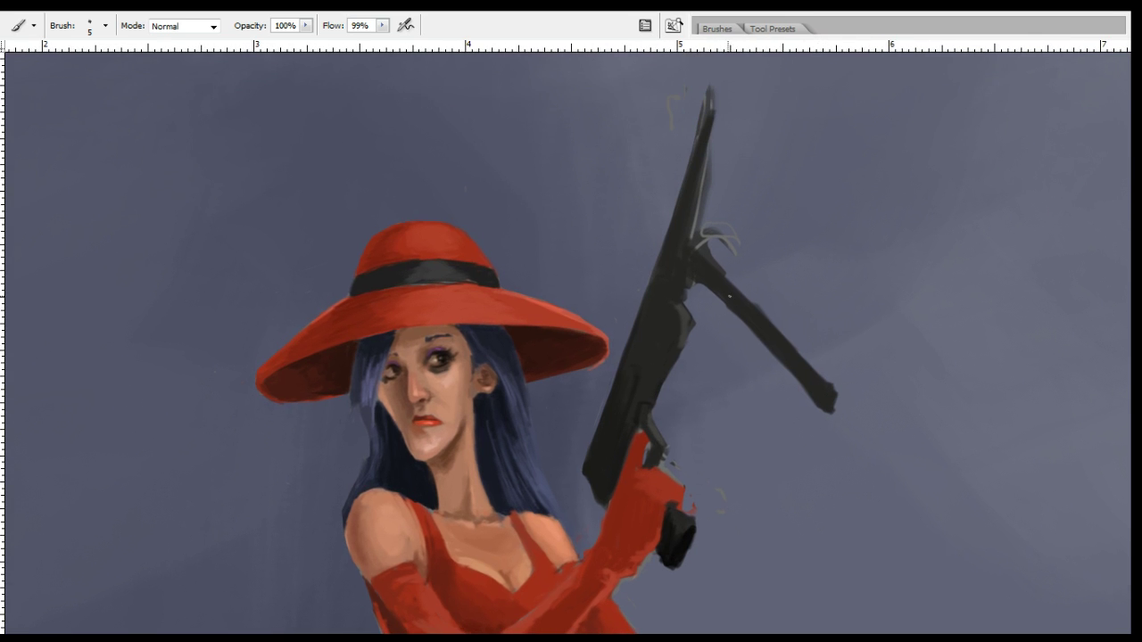
left_click_drag(709, 290, 730, 273)
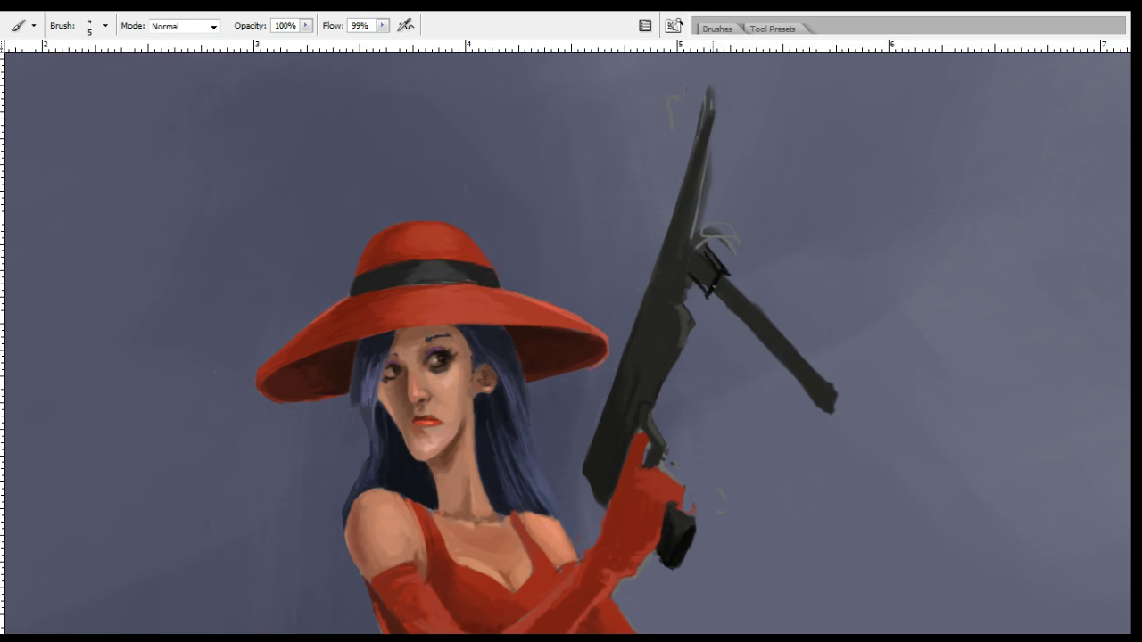
key("e")
key("o")
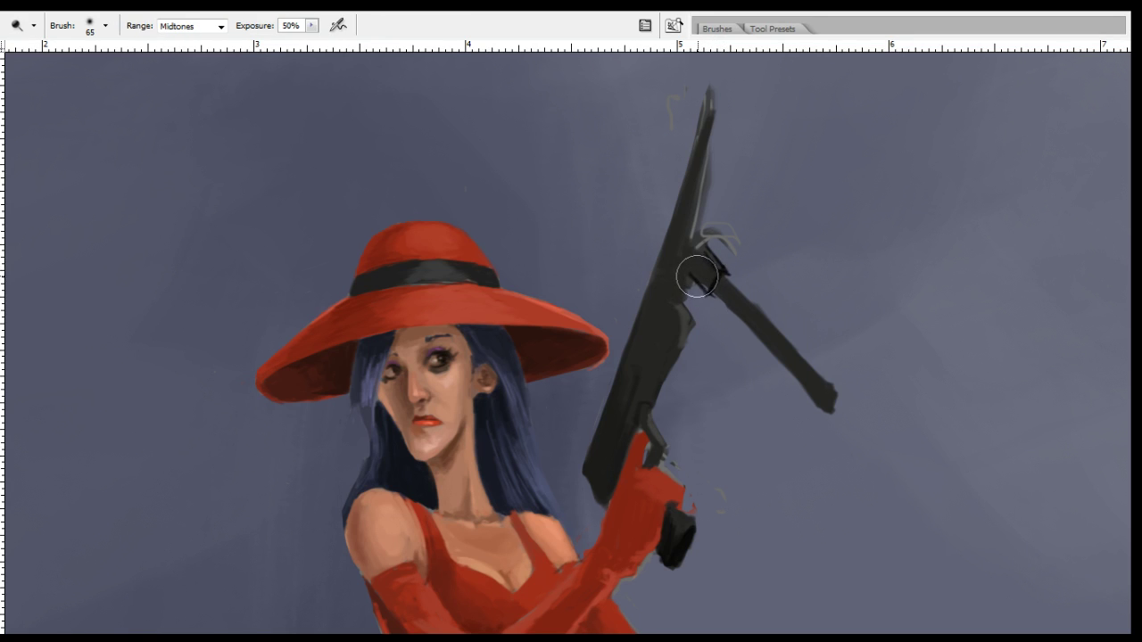
key("i")
key("b")
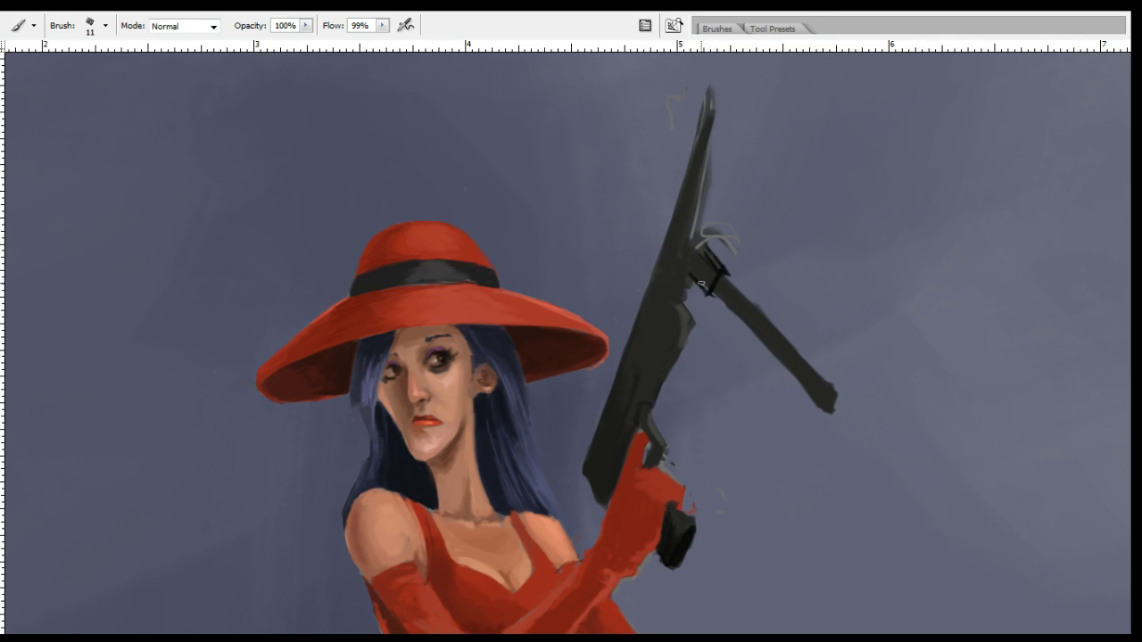
Cover the grey sketch along the barrel with sampled dark colour using an 11 px brush and erase the stray marks near the muzzle.
key("o")
key("b")
key("i")
left_click(685, 239)
key("b")
left_click_drag(717, 96, 703, 154)
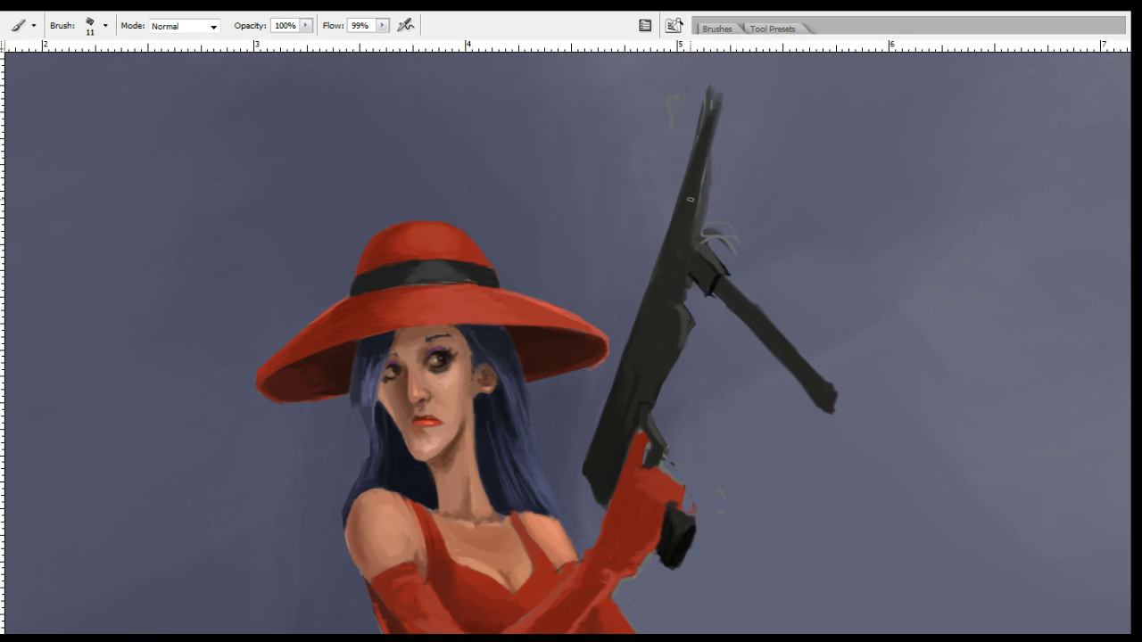
key("e")
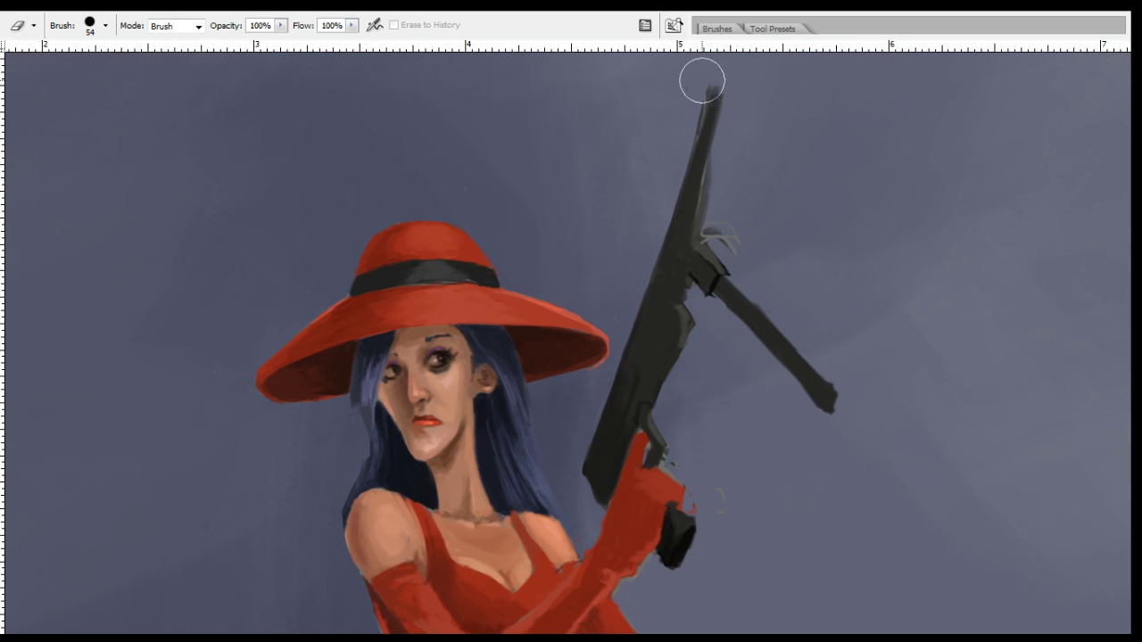
Paint a small black ring and curved dark edges on the gun body beside the magazine mount, cleaning the contour with the eraser.
key("i")
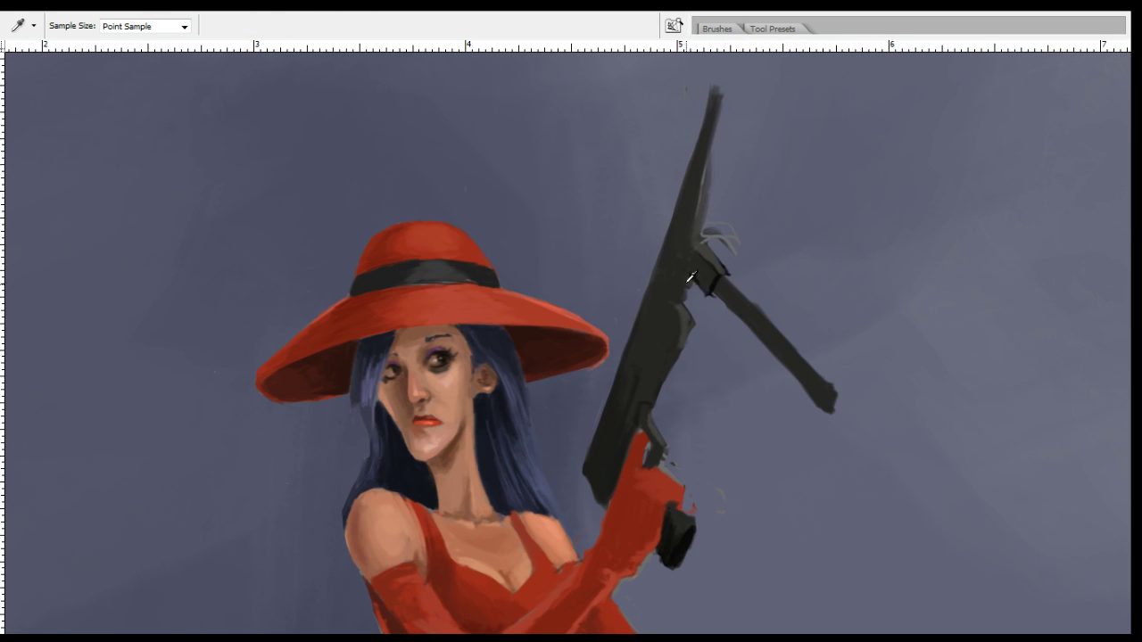
key("b")
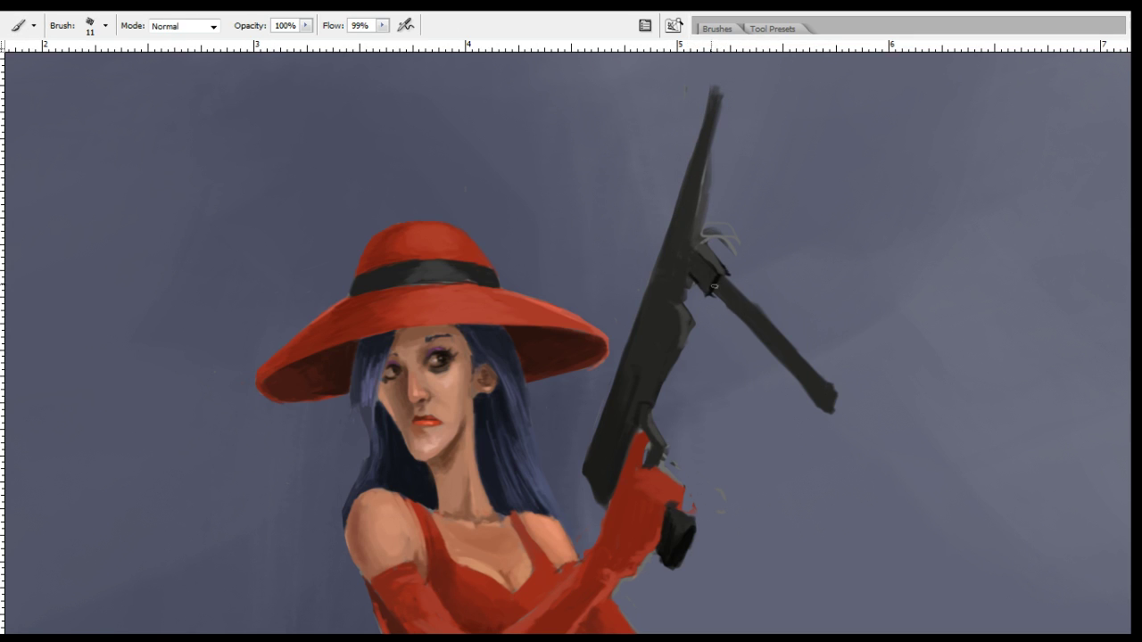
mouse_move(686, 271)
left_mouse_down()
mouse_move(679, 300)
mouse_move(681, 279)
left_mouse_up()
left_click(675, 290, "alt")
left_click(688, 282, "alt")
key("bracketleft")
key("bracketleft")
key("bracketleft")
key("bracketleft")
key("bracketleft")
key("alt")
key("e")
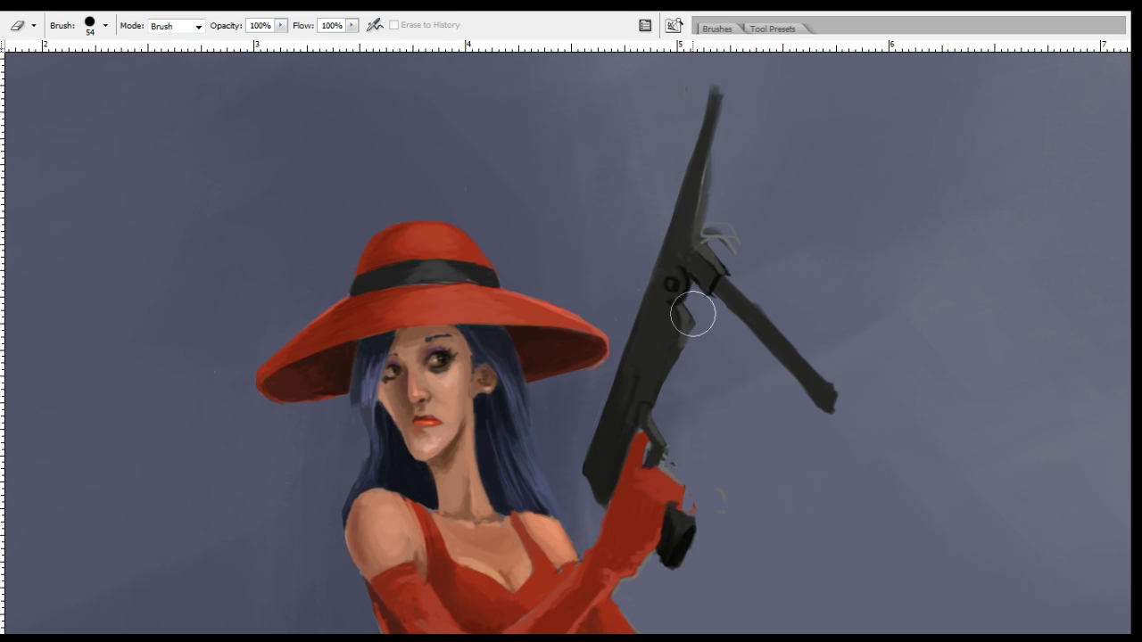
key("b")
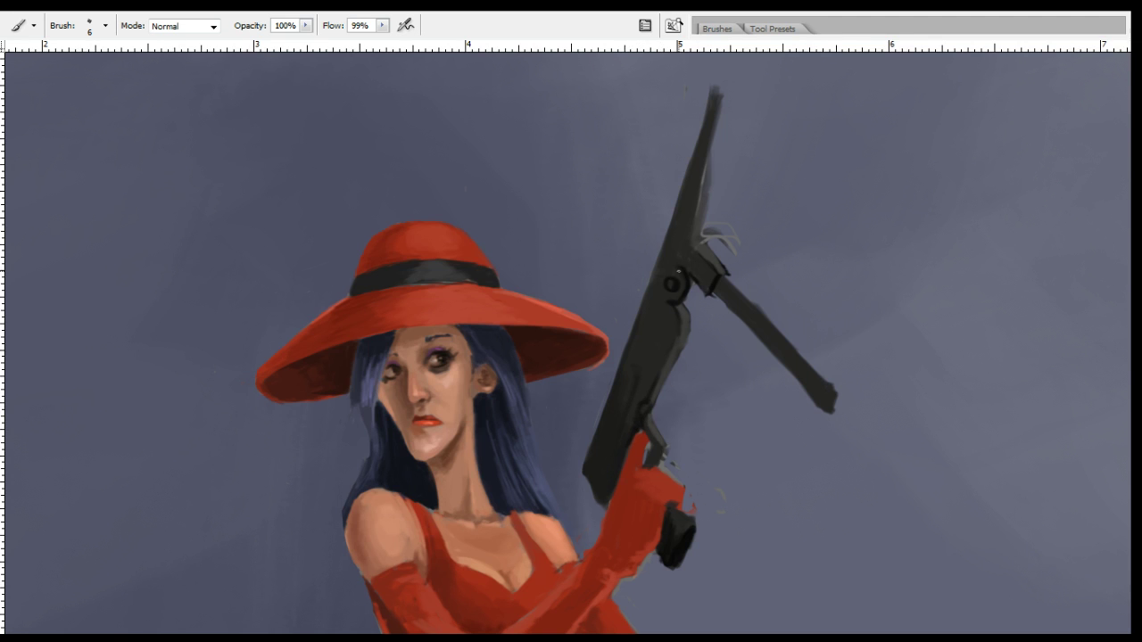
Lighten the upper side of the magazine mount with sampled grey using a 6 px brush.
key("o")
key("i")
key("b")
key("i")
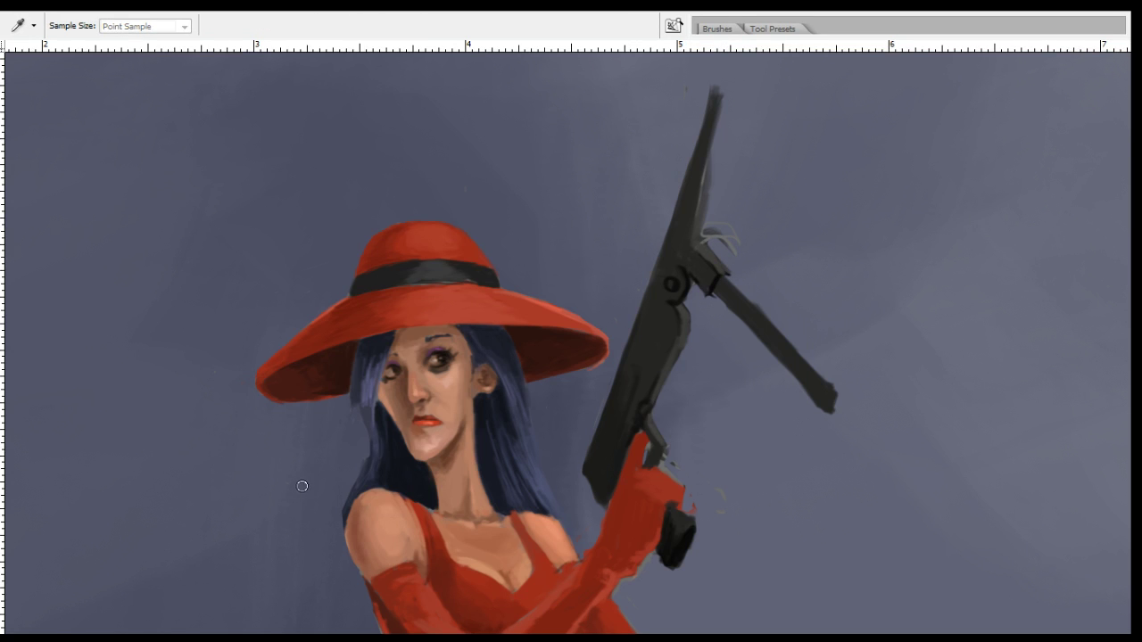
key("b")
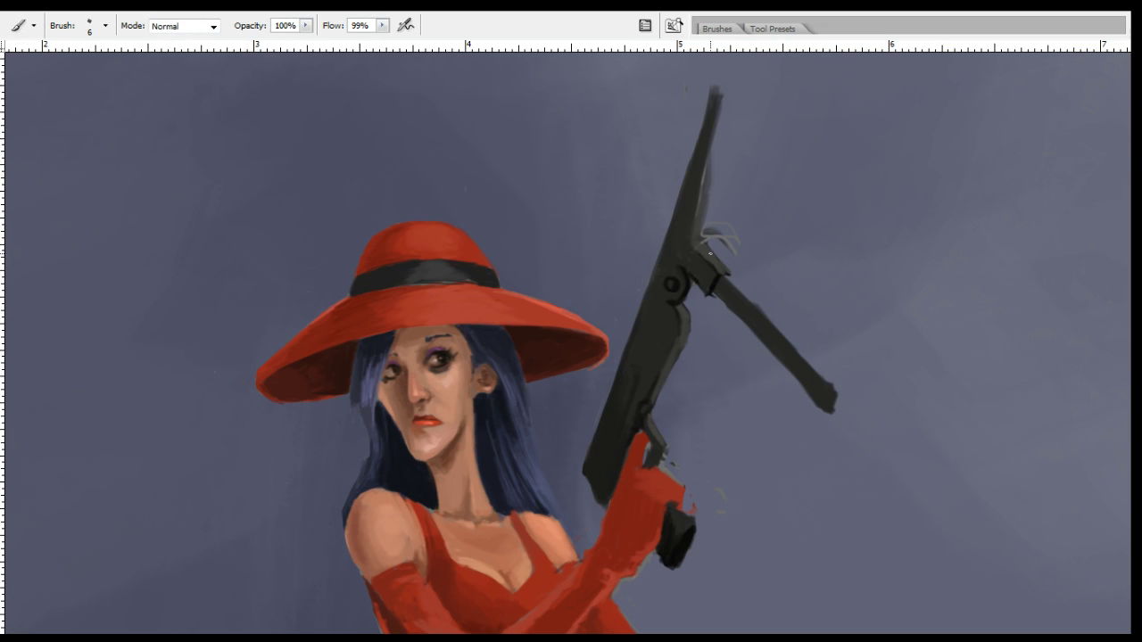
left_click_drag(705, 249, 710, 262)
left_click_drag(699, 248, 723, 270)
key("i")
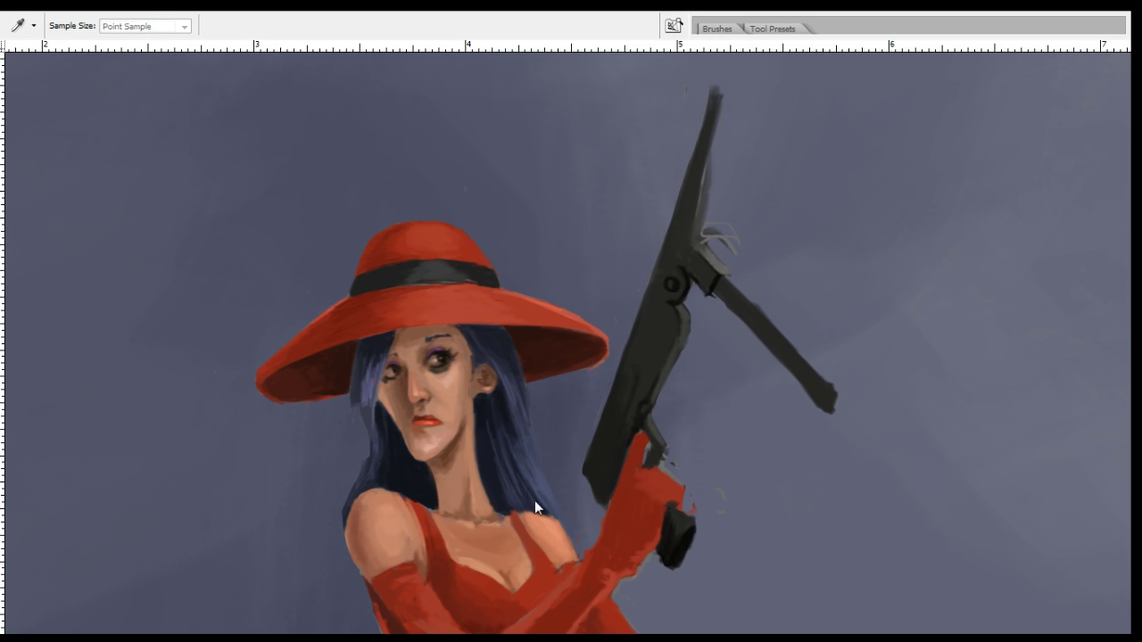
Paint dark ridges across the magazine mount and a black-edged recess on the gun body with a 6 px brush.
key("b")
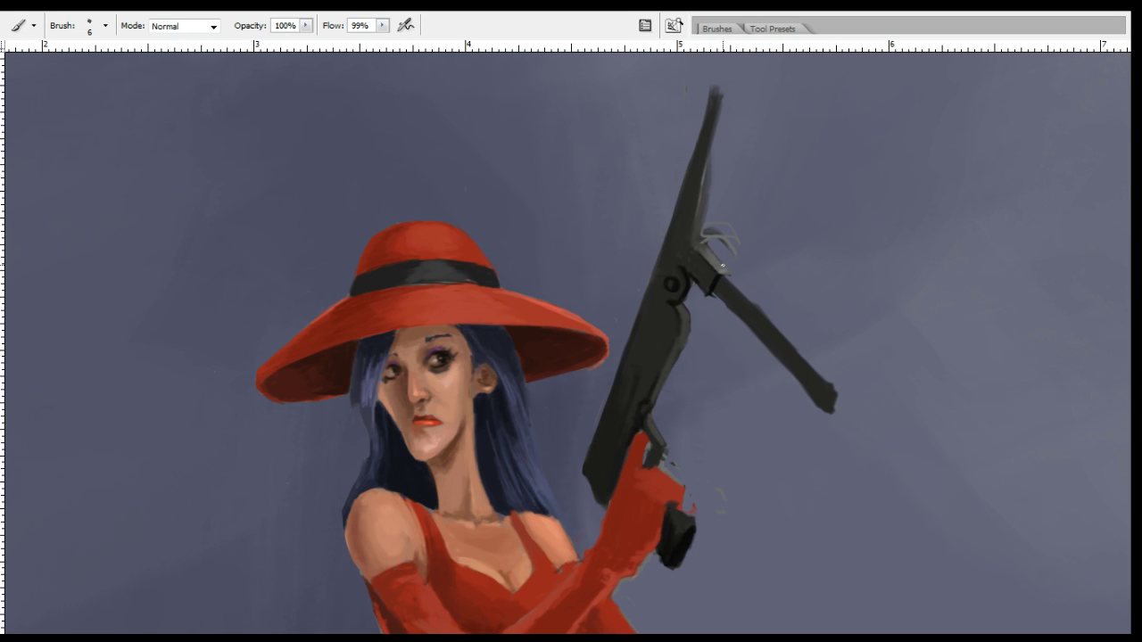
key("i")
key("b")
left_click_drag(714, 292, 744, 319)
left_click(717, 262, "alt")
mouse_move(705, 268)
left_mouse_down()
mouse_move(705, 281)
mouse_move(694, 266)
left_mouse_up()
left_click(717, 280, "alt")
left_click_drag(689, 259, 696, 267)
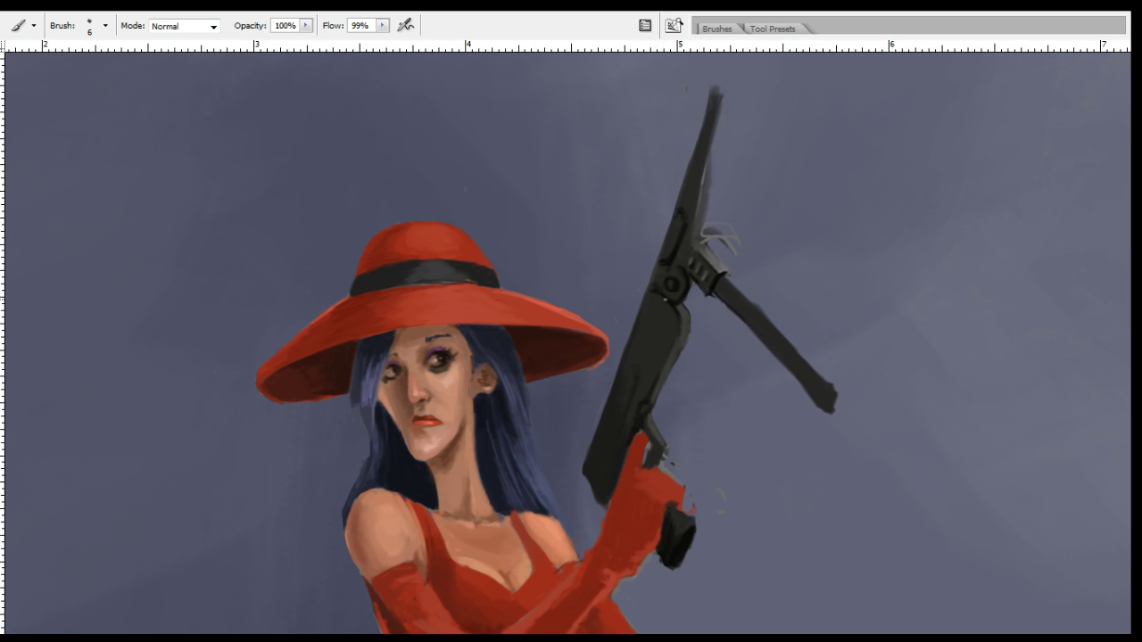
Paint grey reflections inside the body recess and touch up the ring's edge with a 5 px brush.
double_click(716, 293)
key("bracketleft")
key("bracketleft")
key("bracketleft")
key("bracketleft")
key("bracketleft")
key("bracketleft")
key("i")
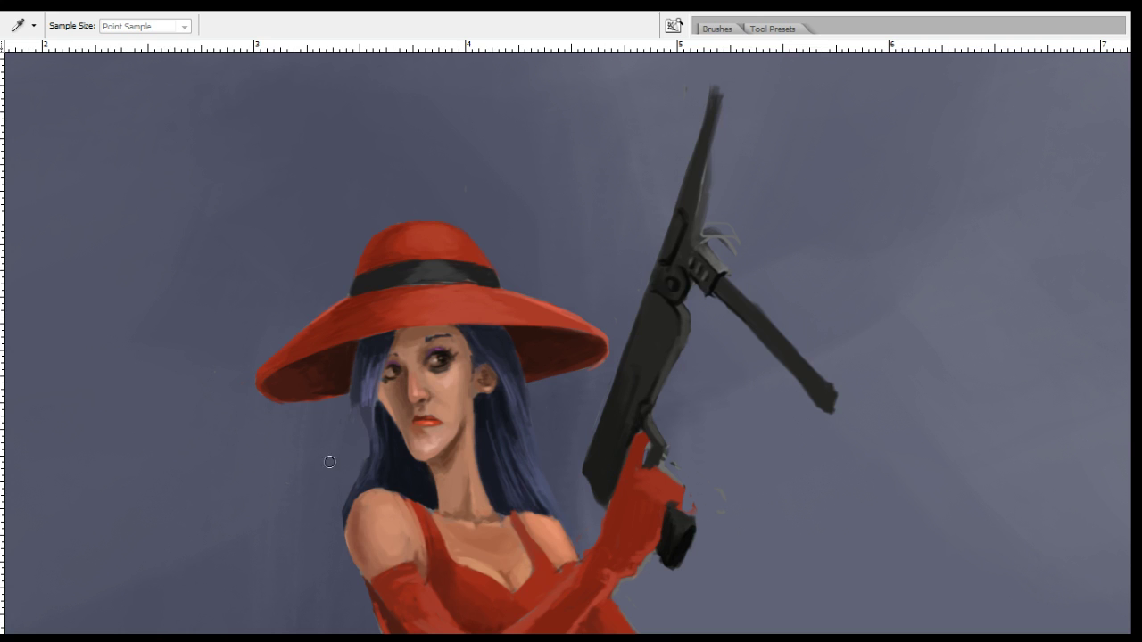
key("b")
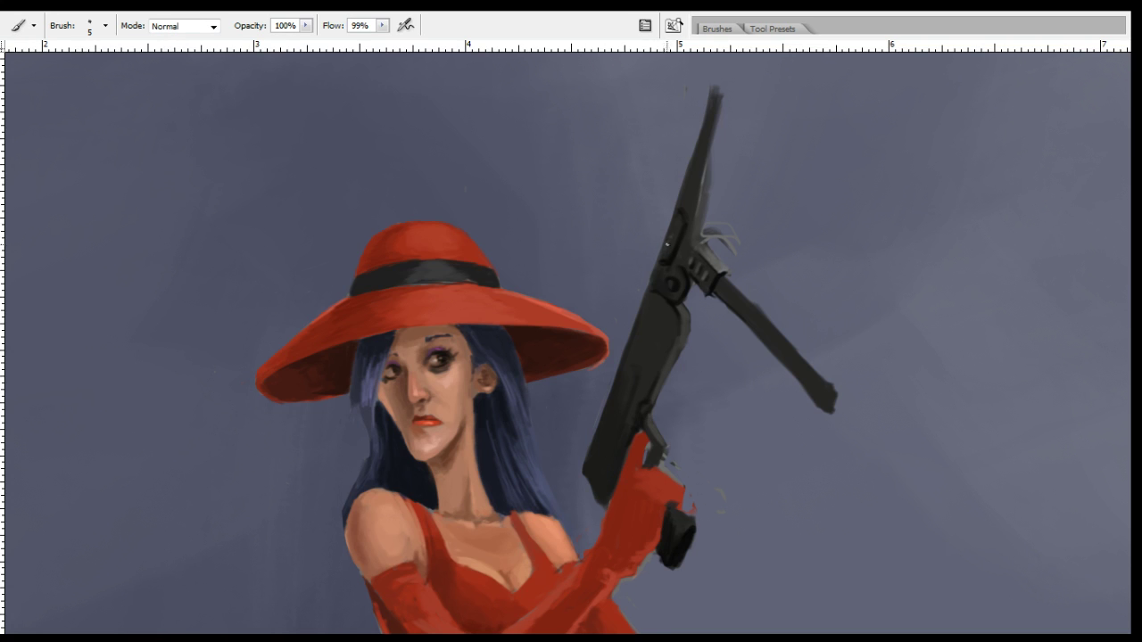
left_click_drag(670, 233, 677, 217)
key("r")
key("b")
left_click_drag(671, 266, 664, 270)
Lighten the magazine's upper side with sampled grey using a 12 px brush and darken its lower side along its length.
left_click(715, 262, "alt")
left_click(782, 290)
key("period")
left_click_drag(756, 306, 839, 394)
left_click_drag(746, 298, 827, 383)
left_click(757, 320, "alt")
left_click_drag(740, 304, 820, 398)
key("o")
key("i")
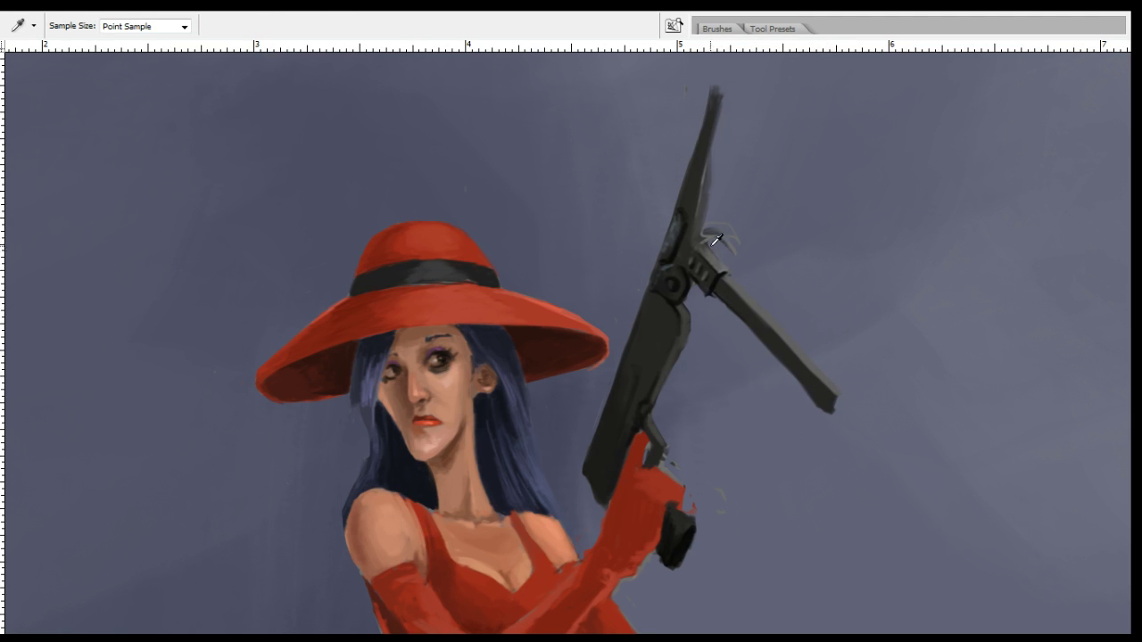
Paint a light grey end face on the magazine tip and straighten the magazine's lower edge with the eraser.
left_click(890, 269, "alt")
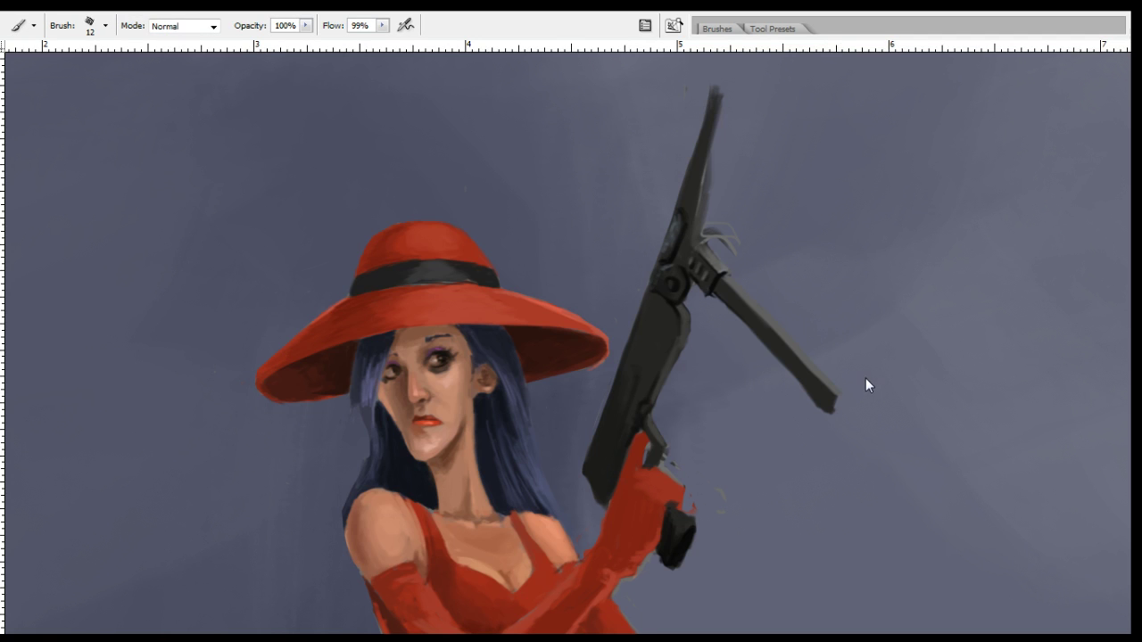
mouse_move(836, 399)
left_mouse_down()
mouse_move(832, 411)
mouse_move(839, 397)
left_mouse_up()
key("o")
key("e")
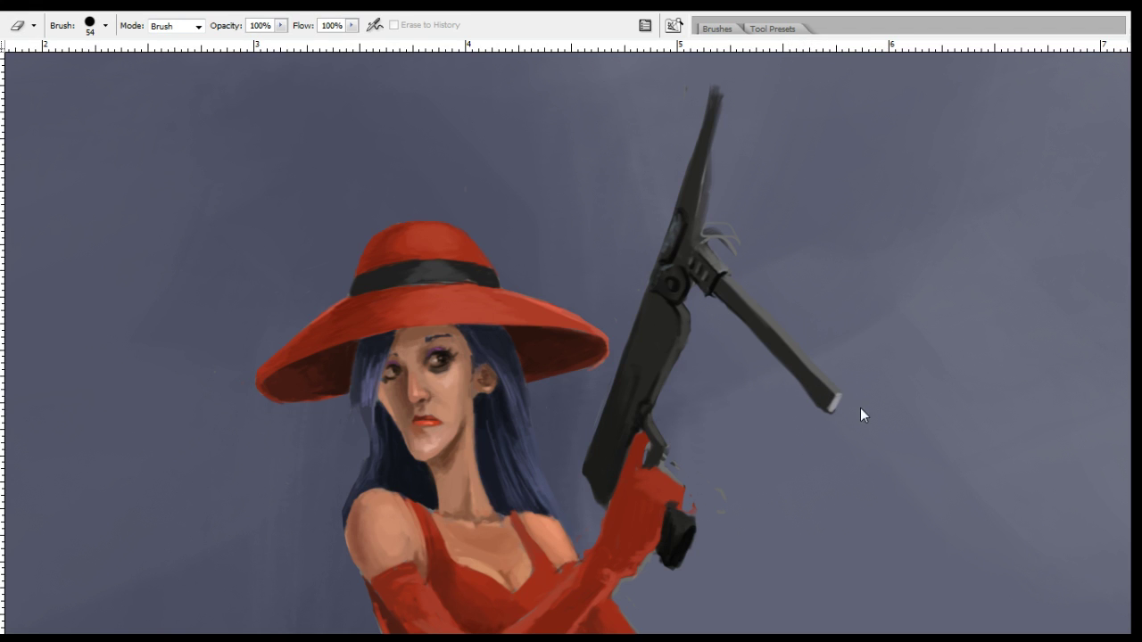
mouse_move(799, 395)
left_mouse_down()
mouse_move(821, 416)
mouse_move(838, 411)
left_mouse_up()
key("b")
left_click(839, 398, "alt")
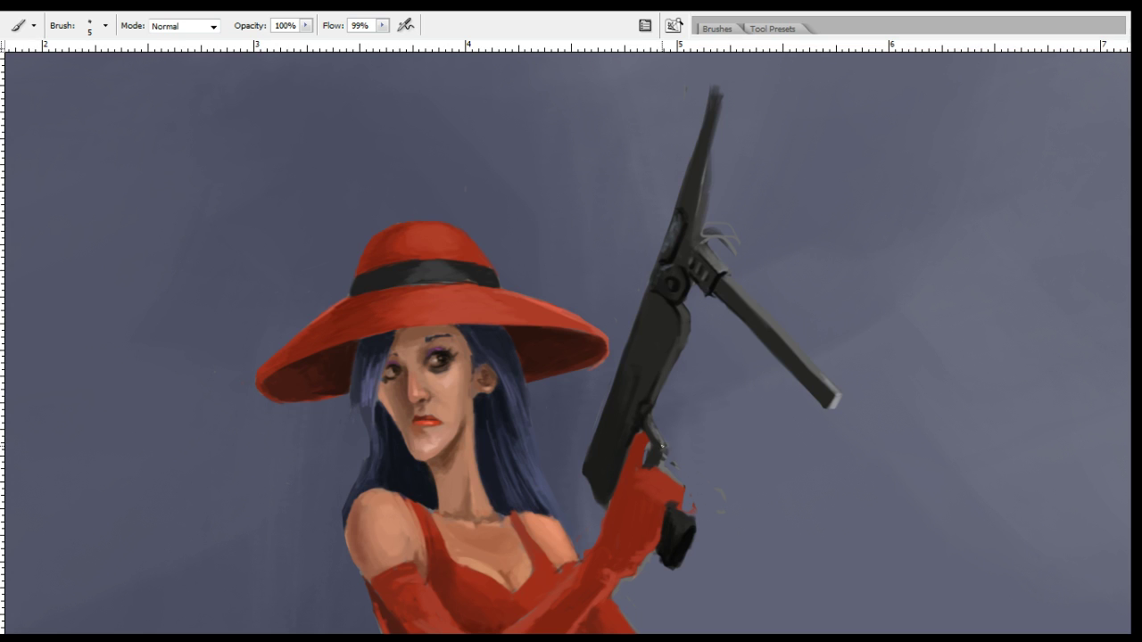
Paint the curved trigger guard with a 5 px brush and erase the stray marks beside the gloved hand.
left_click_drag(668, 450, 716, 503)
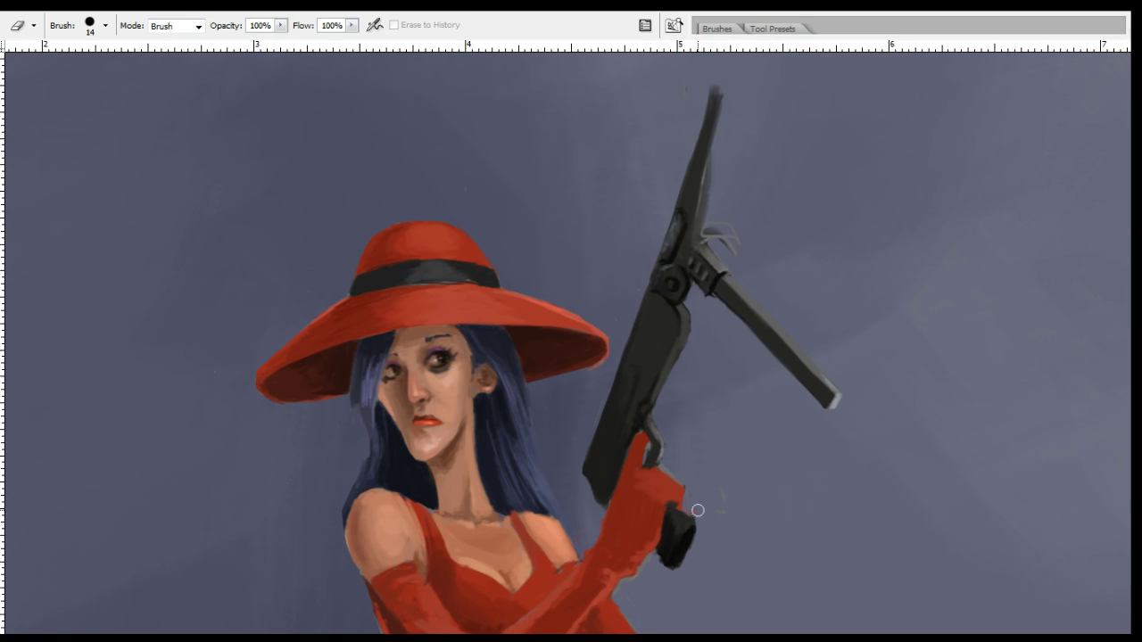
key("i")
key("b")
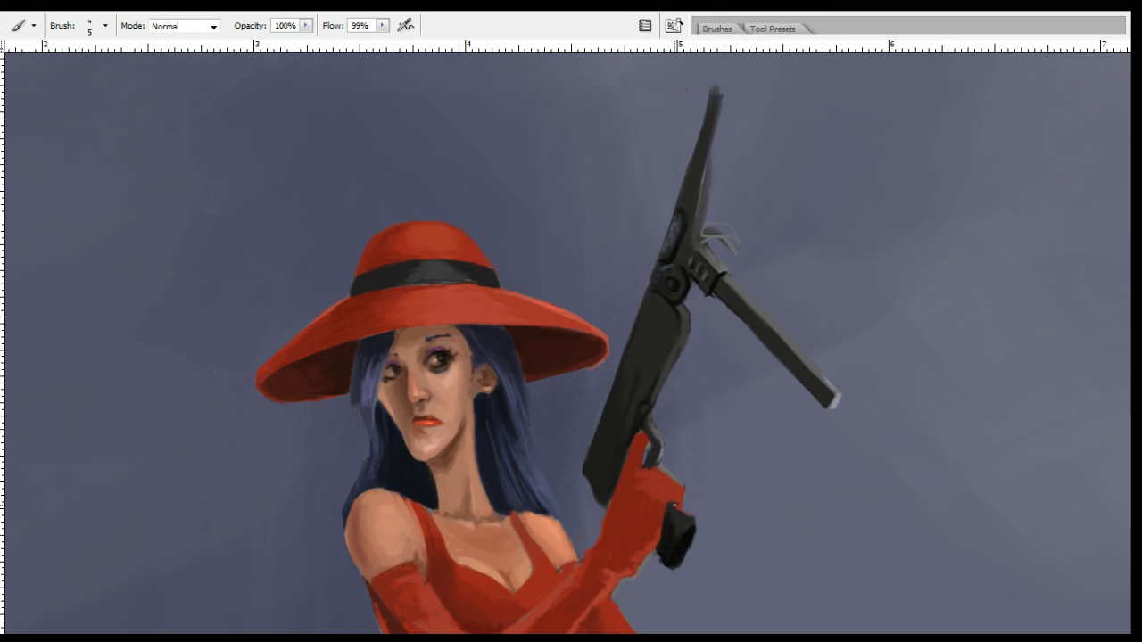
key("i")
key("b")
Rework the ring on the gun body with sampled dark tones using a 5 px brush.
key("i")
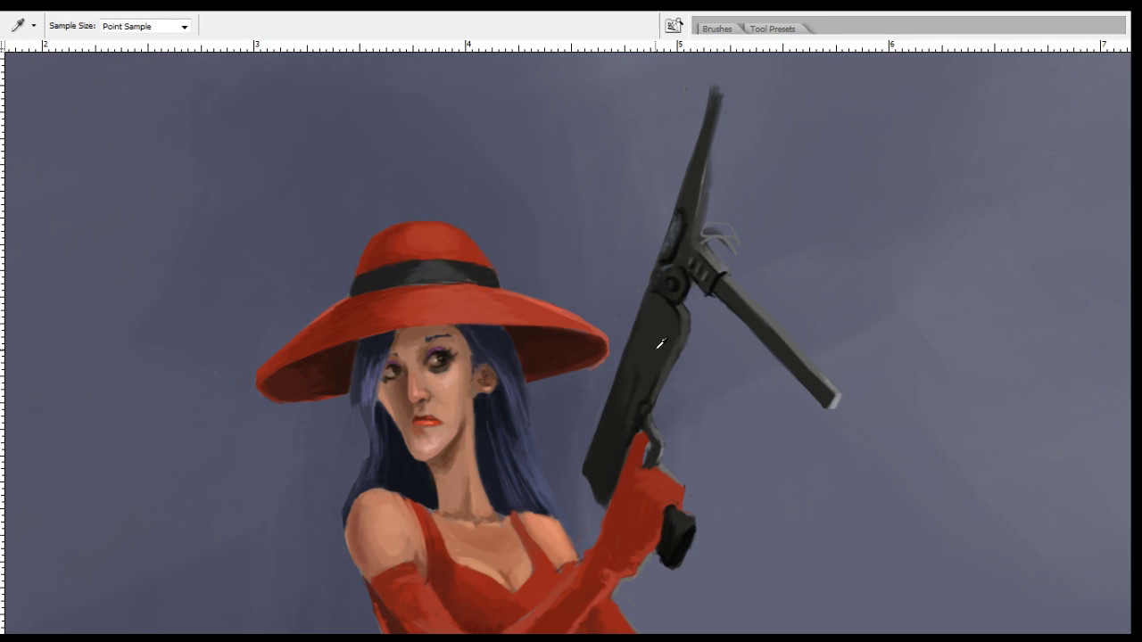
key("b")
left_click(678, 278, "alt")
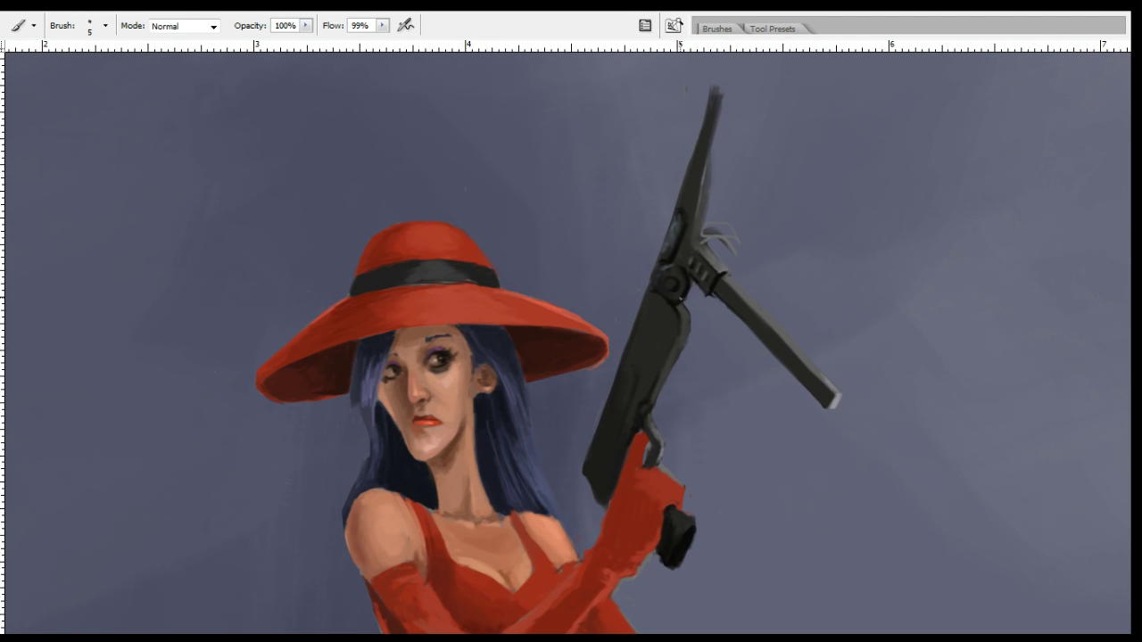
left_click(678, 285, "alt")
Draw a rounded dark edge at the front end of the gun body where the barrel begins.
left_click(682, 238, "alt")
left_click_drag(700, 235, 702, 198)
left_click(700, 211, "alt")
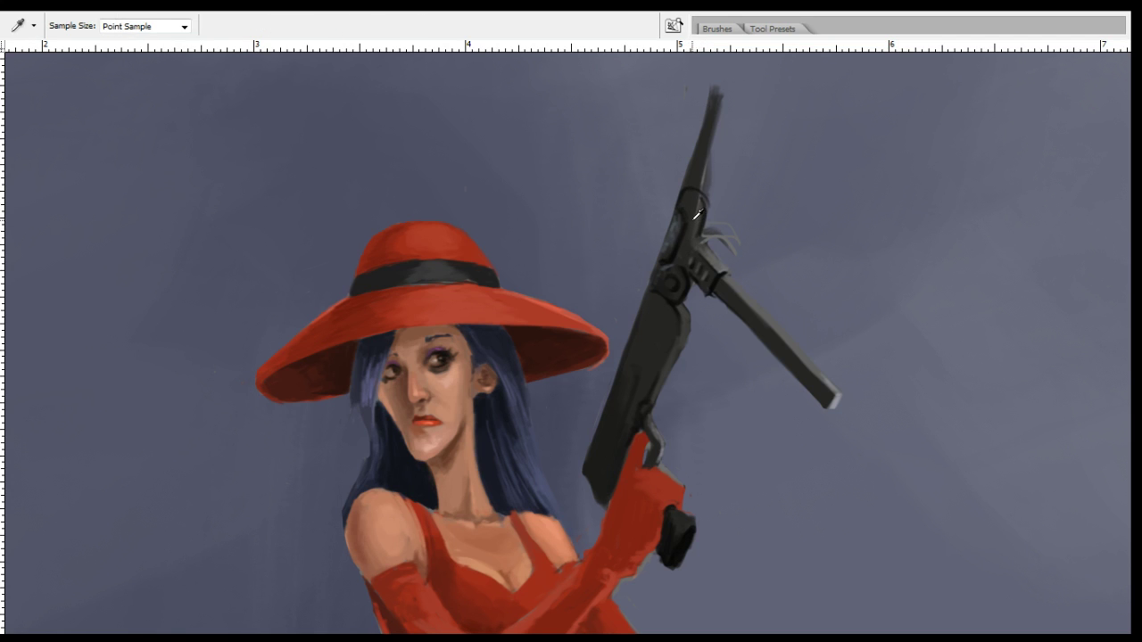
left_click(704, 213, "alt")
left_click_drag(706, 214, 704, 200)
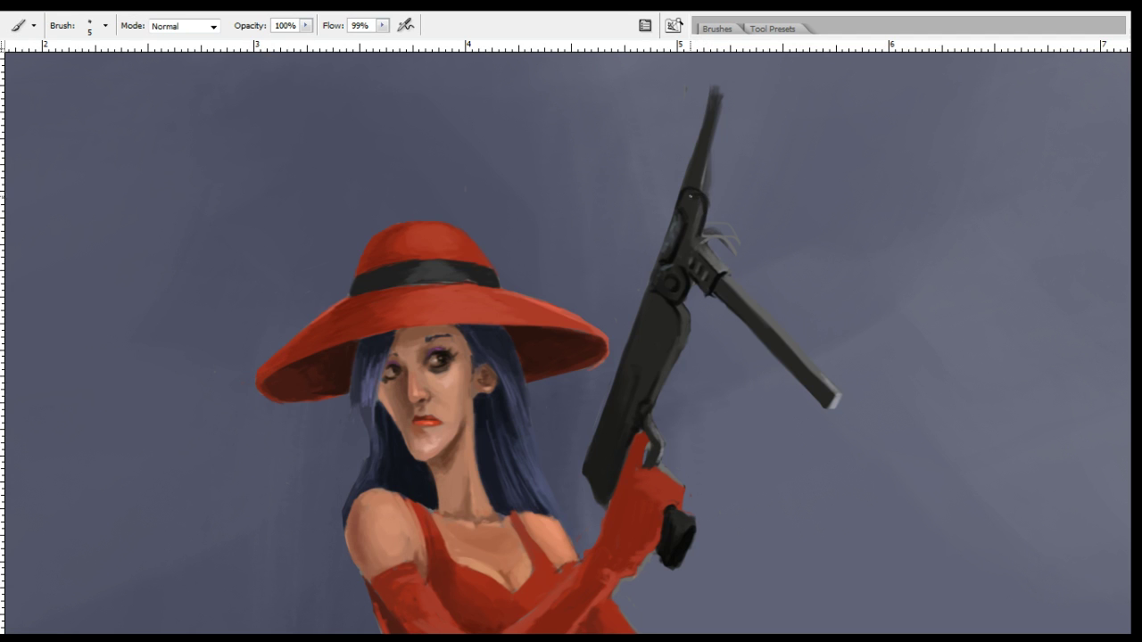
Narrow the barrel and clean the contour where it joins the gun body with a 14 px eraser.
left_click(702, 179, "alt")
mouse_move(739, 177)
left_mouse_down()
mouse_move(731, 241)
mouse_move(709, 183)
left_mouse_up()
key("]")
left_click_drag(689, 239, 717, 167)
key("e")
mouse_move(669, 249)
left_mouse_down()
mouse_move(681, 223)
mouse_move(674, 245)
mouse_move(704, 158)
left_mouse_up()
left_click_drag(687, 208, 702, 161)
left_click_drag(702, 238, 699, 254)
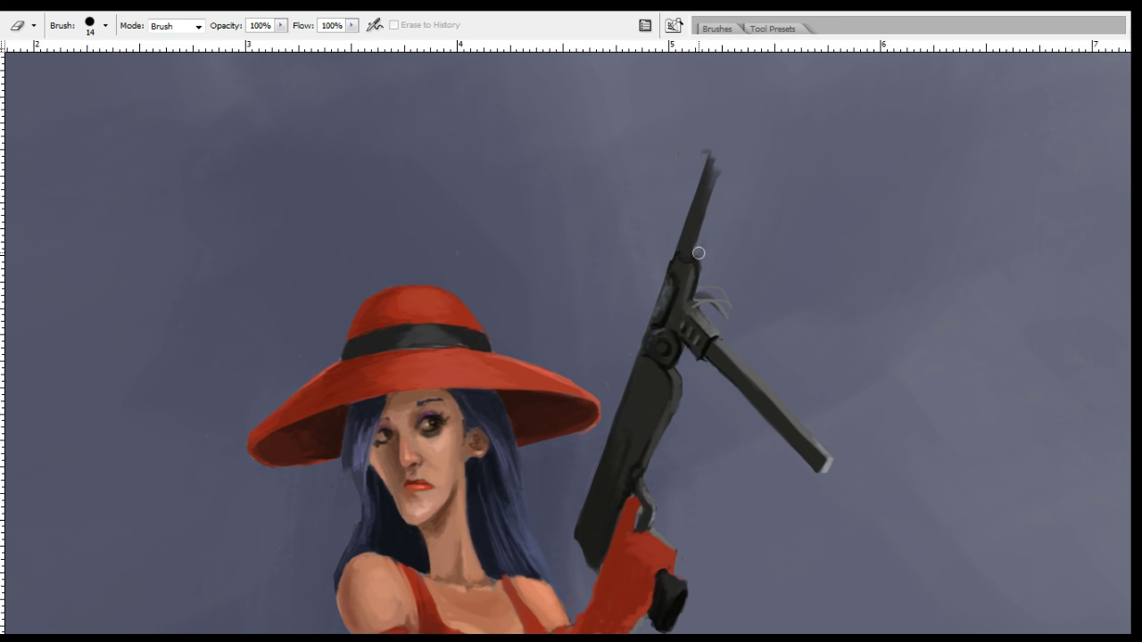
Paint a light grey edge along the front of the gun body and remove the loose sketch lines above the magazine mount.
key("i")
key("b")
key("i")
key("b")
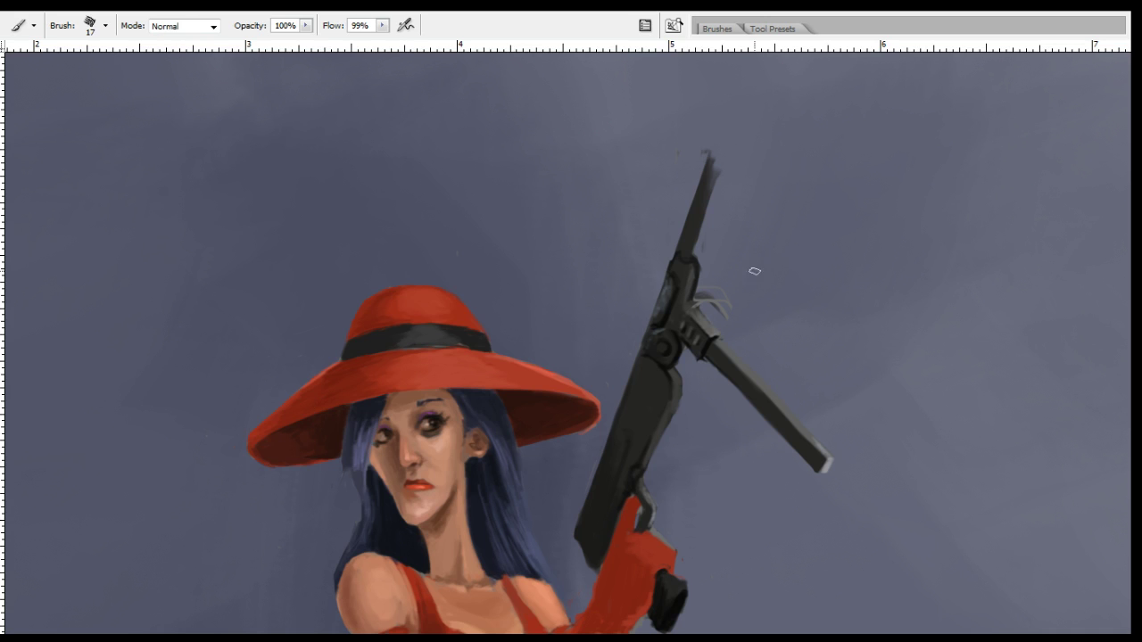
key("bracketleft")
key("bracketleft")
key("bracketleft")
key("bracketleft")
mouse_move(694, 260)
left_mouse_down()
mouse_move(693, 290)
mouse_move(694, 262)
mouse_move(694, 291)
mouse_move(708, 303)
mouse_move(703, 285)
mouse_move(730, 320)
left_mouse_up()
key("e")
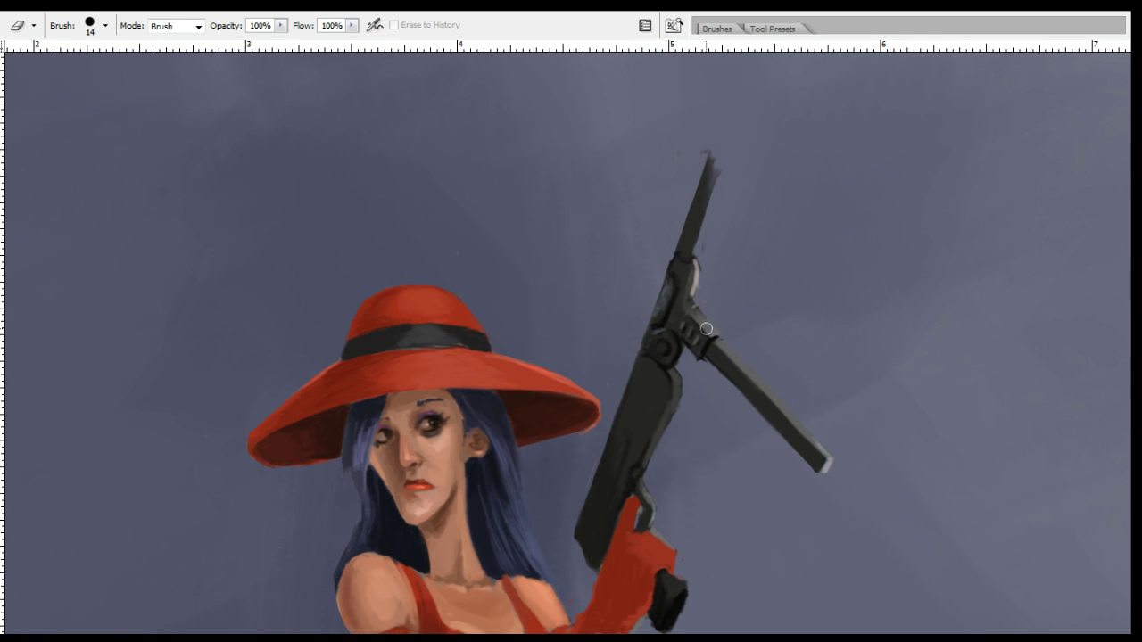
Add sampled grey highlights along the upper edge of the magazine mount and the body's front edge with a 6 px brush.
key("b")
left_click(716, 334, "alt")
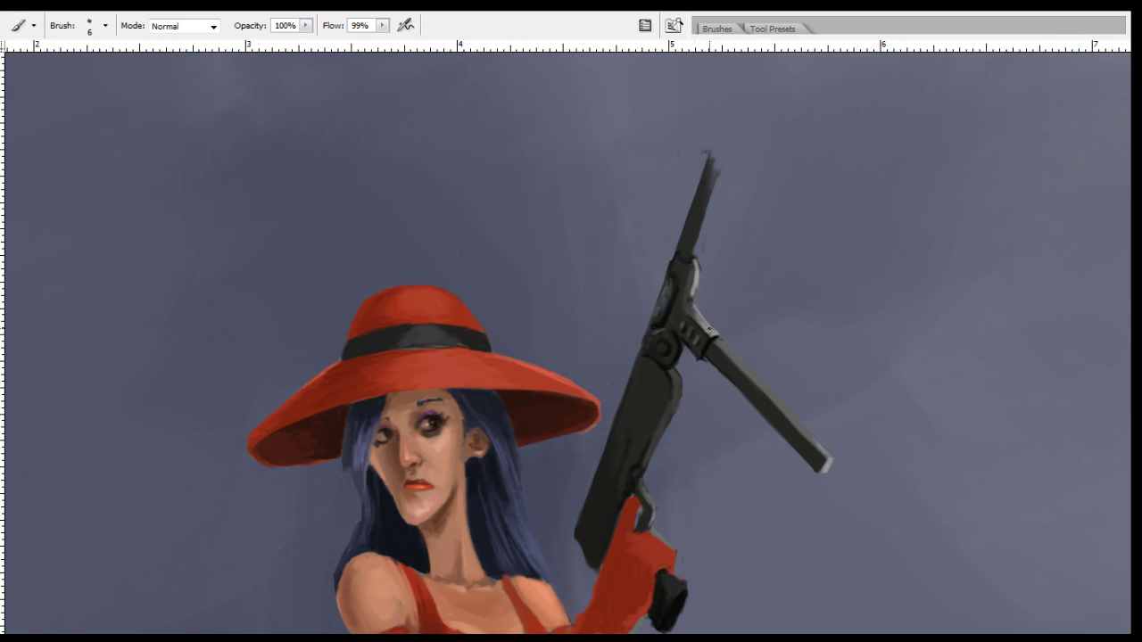
left_click(698, 305, "alt")
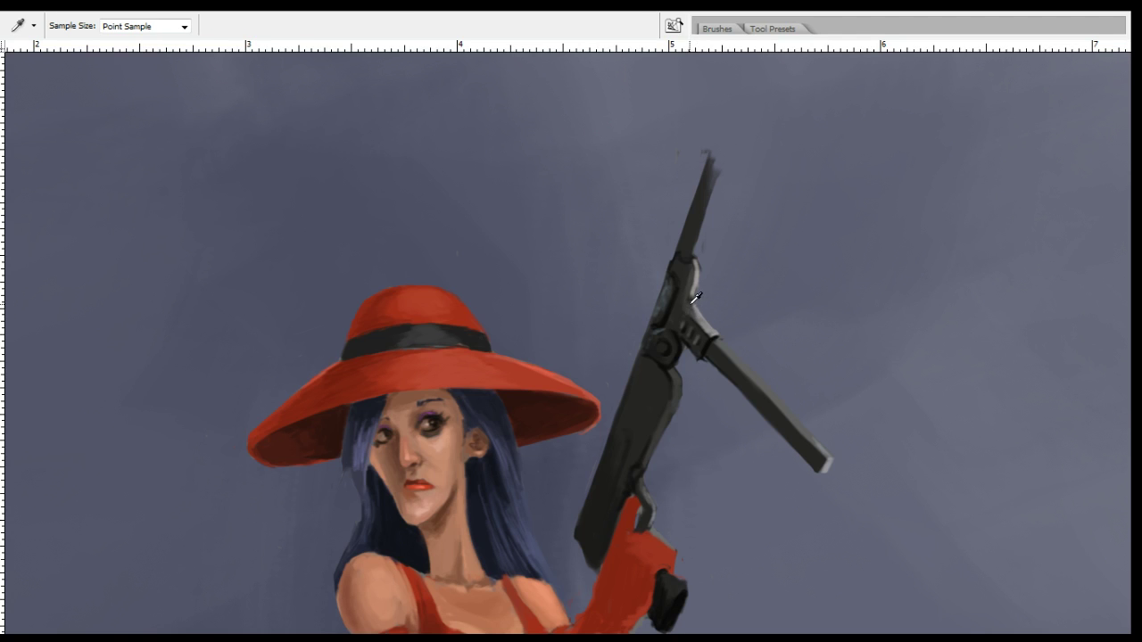
key("o")
key("b")
left_click(693, 284, "alt")
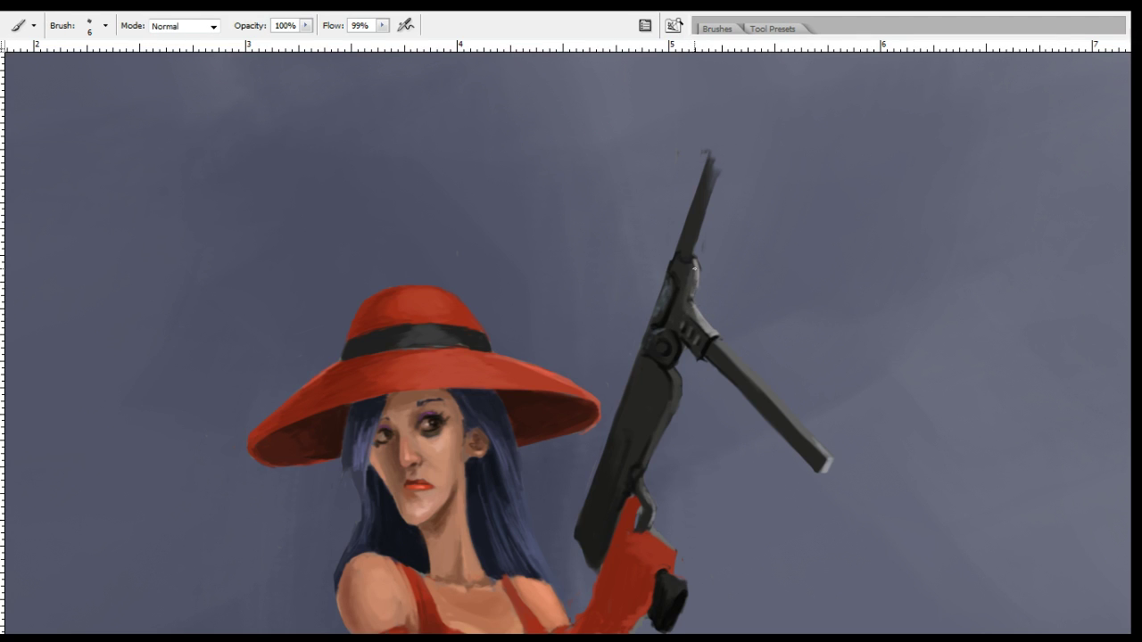
left_click(697, 264, "alt")
Thicken the barrel's front end with sampled dark colour and erase the ragged marks around the muzzle.
left_click(702, 213, "alt")
left_click_drag(708, 207, 715, 181)
key("e")
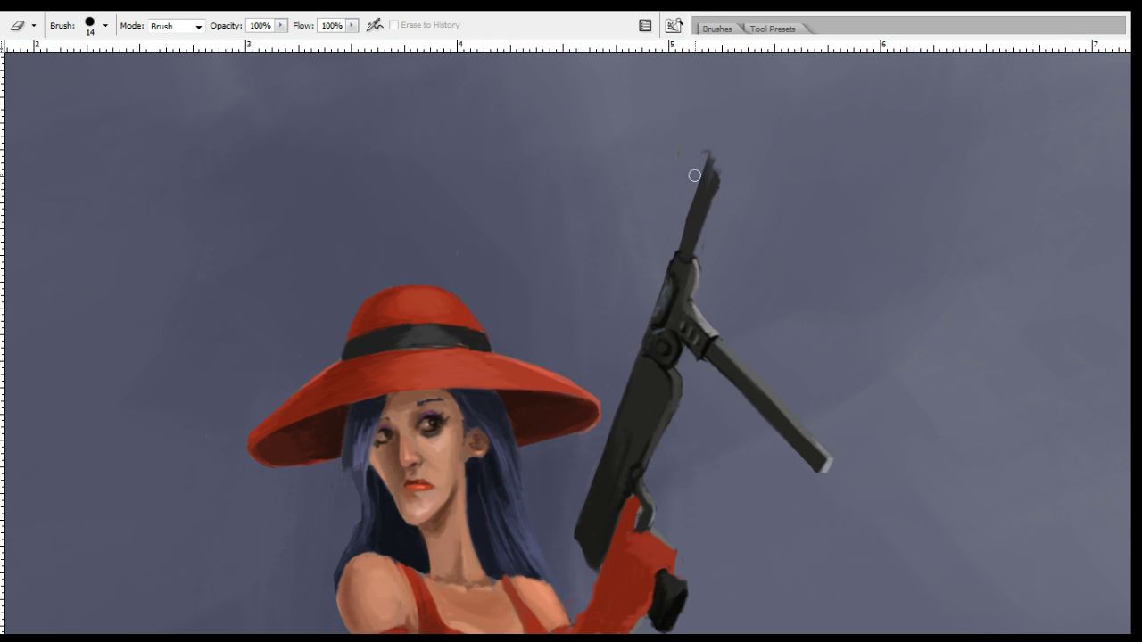
mouse_move(703, 161)
left_mouse_down()
mouse_move(691, 206)
mouse_move(703, 163)
mouse_move(697, 204)
mouse_move(721, 155)
left_mouse_up()
key("b")
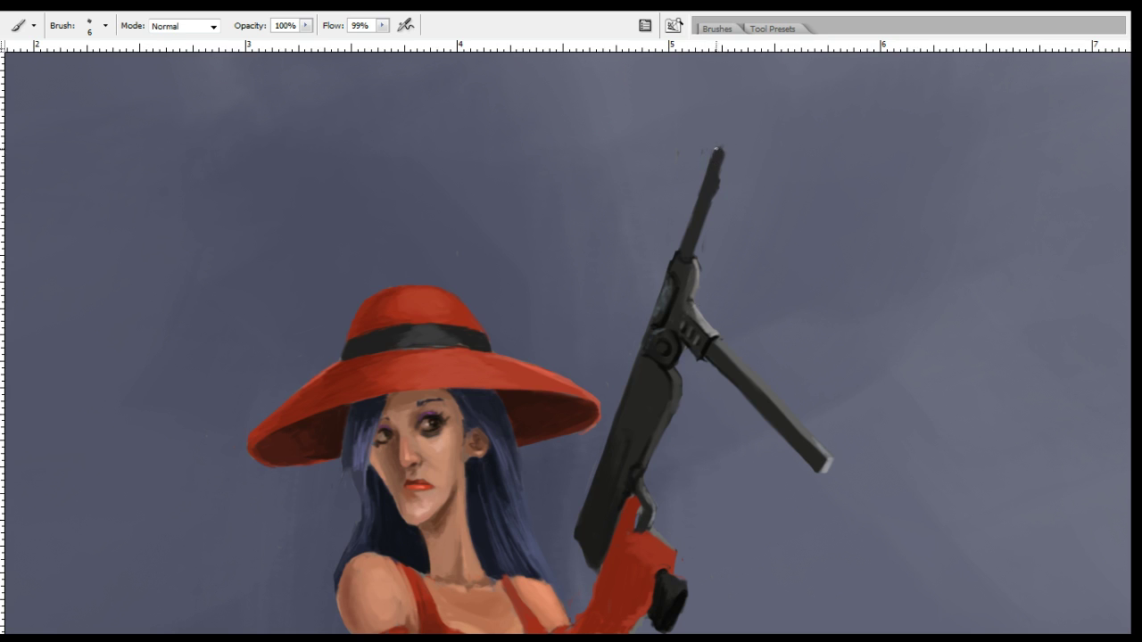
Paint a small black muzzle opening at the tip of the barrel with a 6 px brush.
key("o")
key("i")
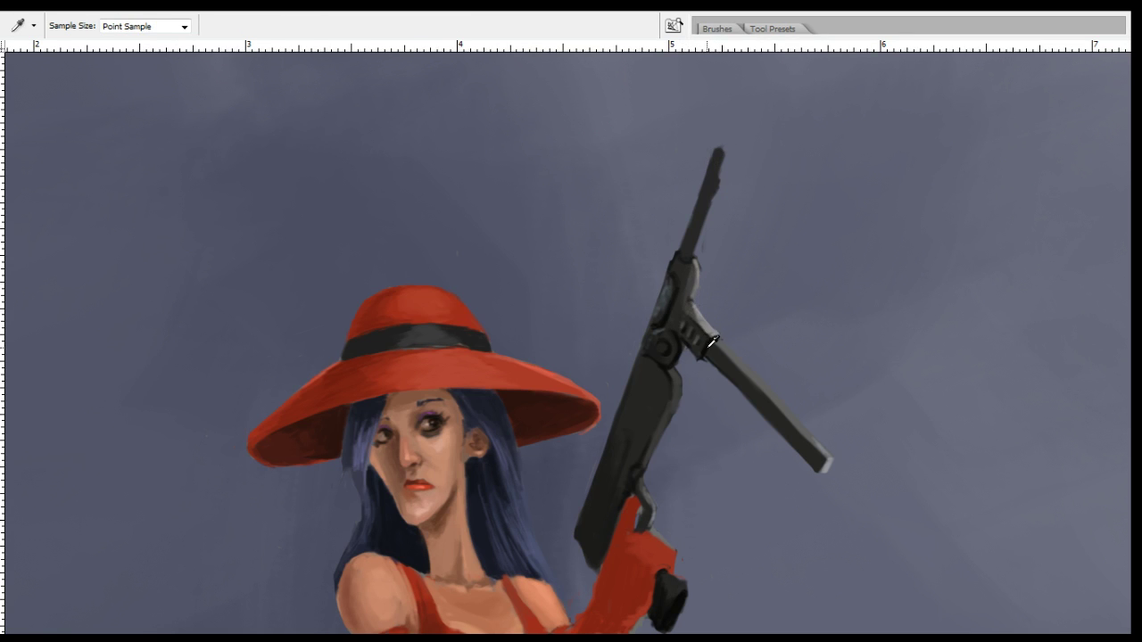
key("b")
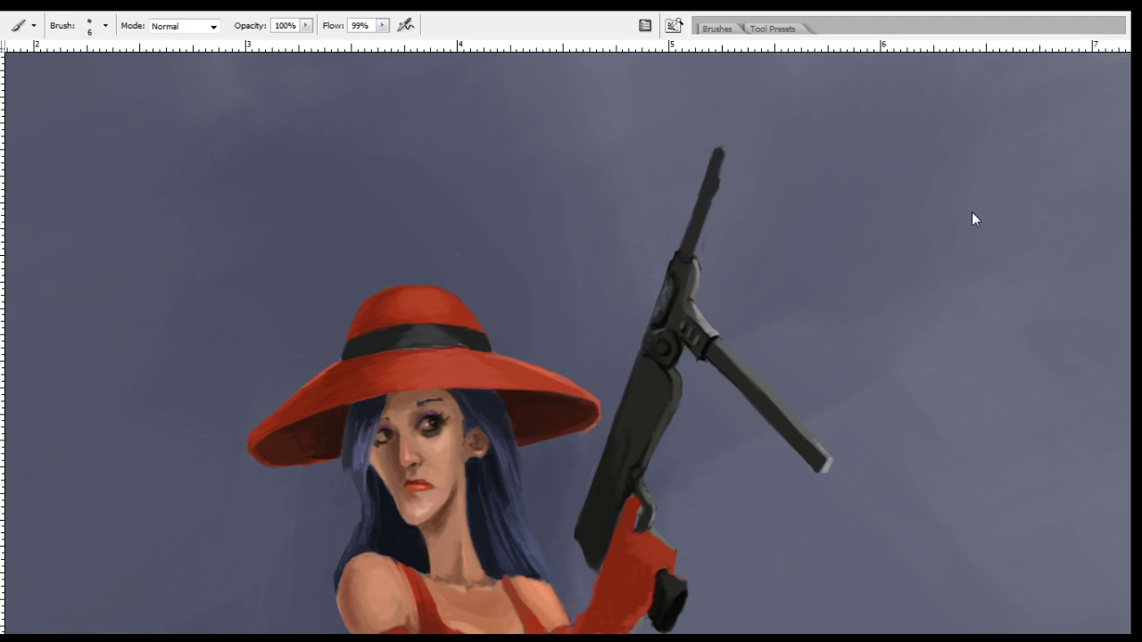
key("i")
key("b")
left_click_drag(717, 153, 718, 154)
Brighten the magazine's upper side with a sampled lighter grey using a 6 px brush.
key("i")
key("b")
left_click_drag(757, 384, 801, 420)
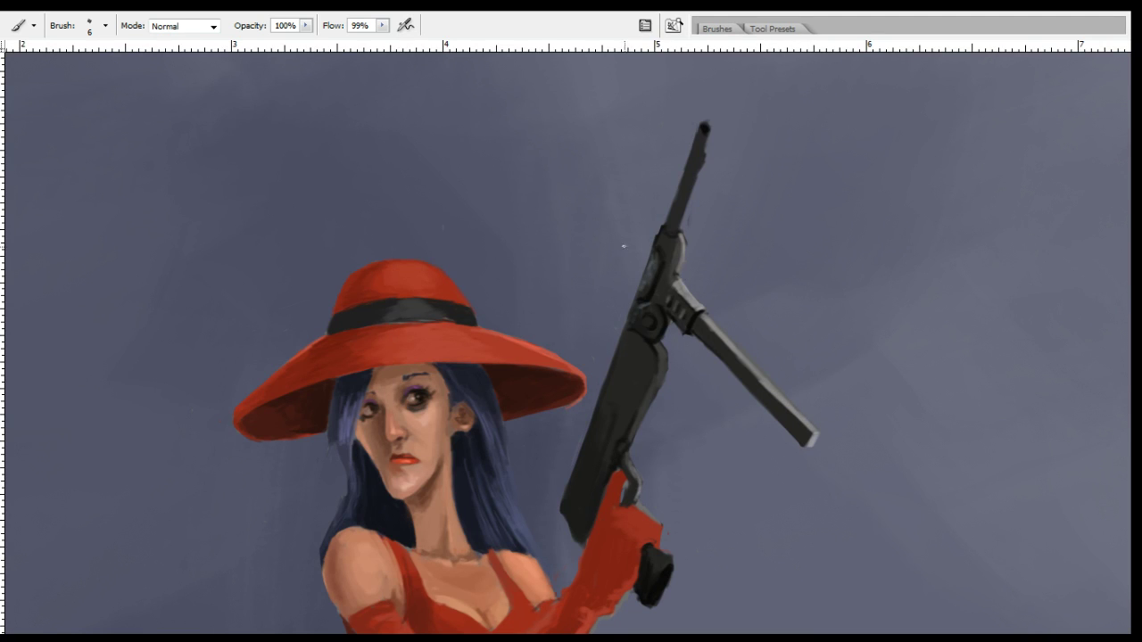
Paint grey highlights on the rounded body edge below the ring and blend the body's front edge with sampled grey.
left_click_drag(667, 370, 667, 364)
key("r")
key("i")
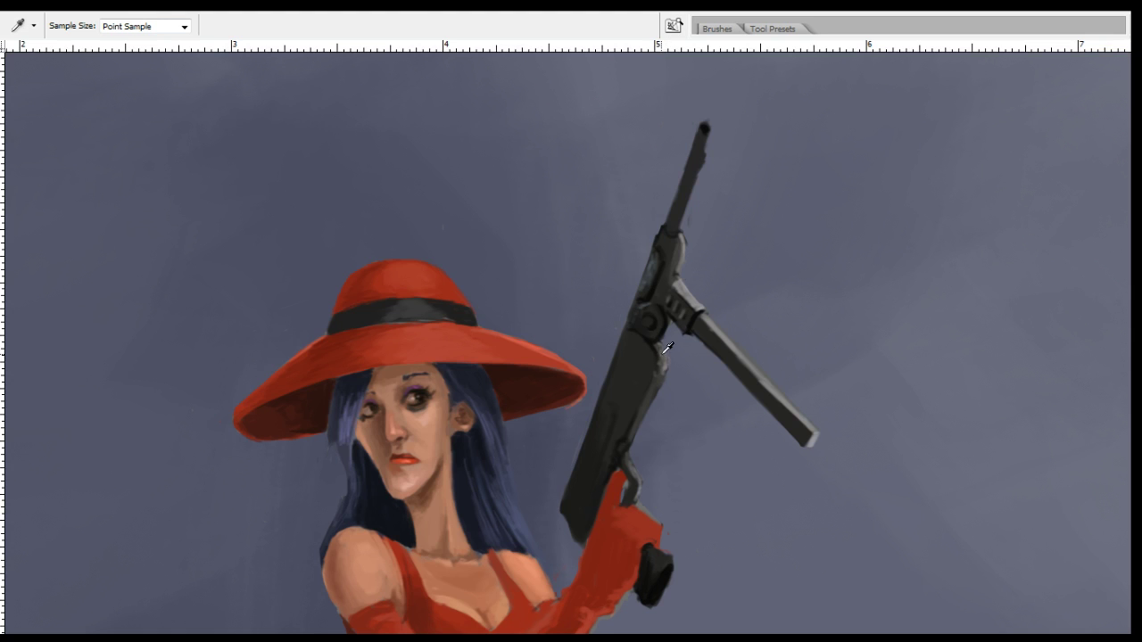
key("b")
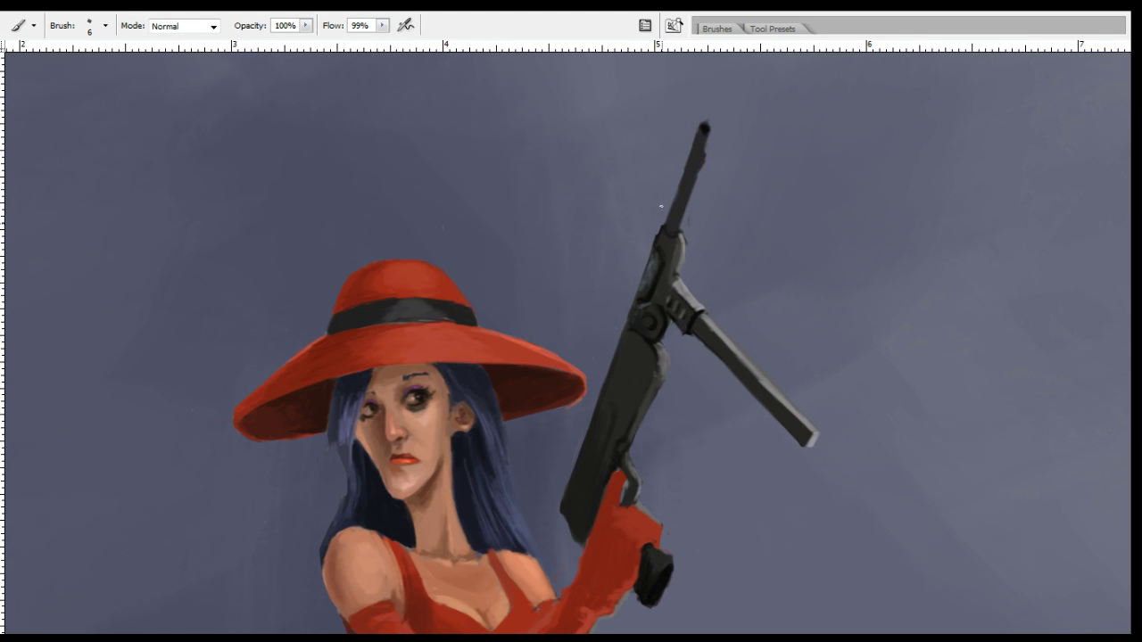
left_click(684, 250, "alt")
left_click_drag(683, 245, 682, 232)
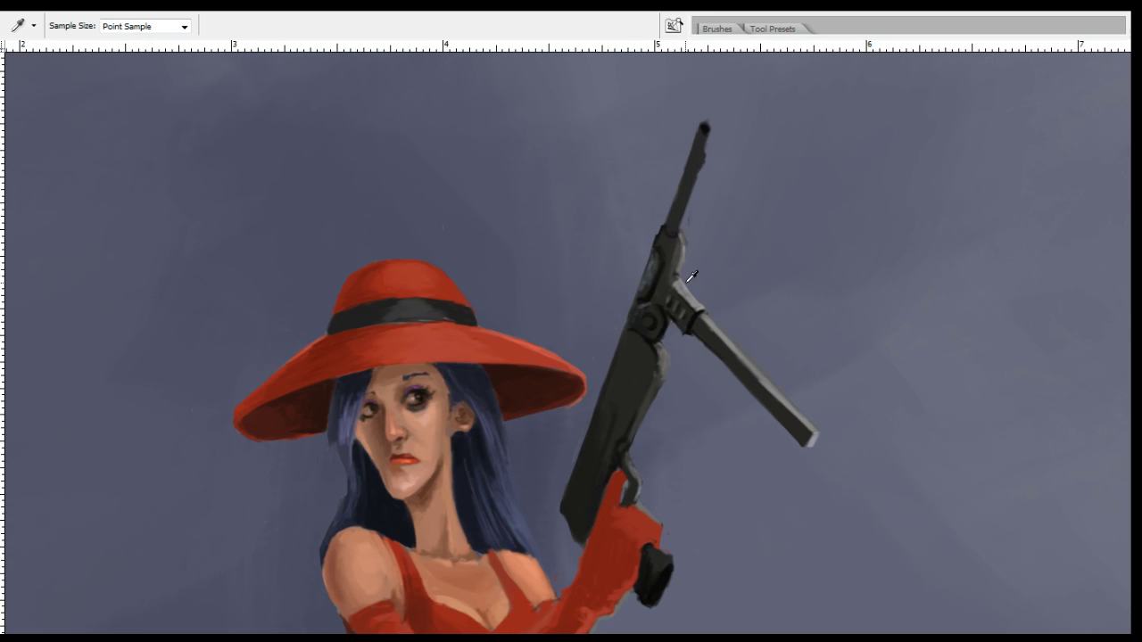
key("e")
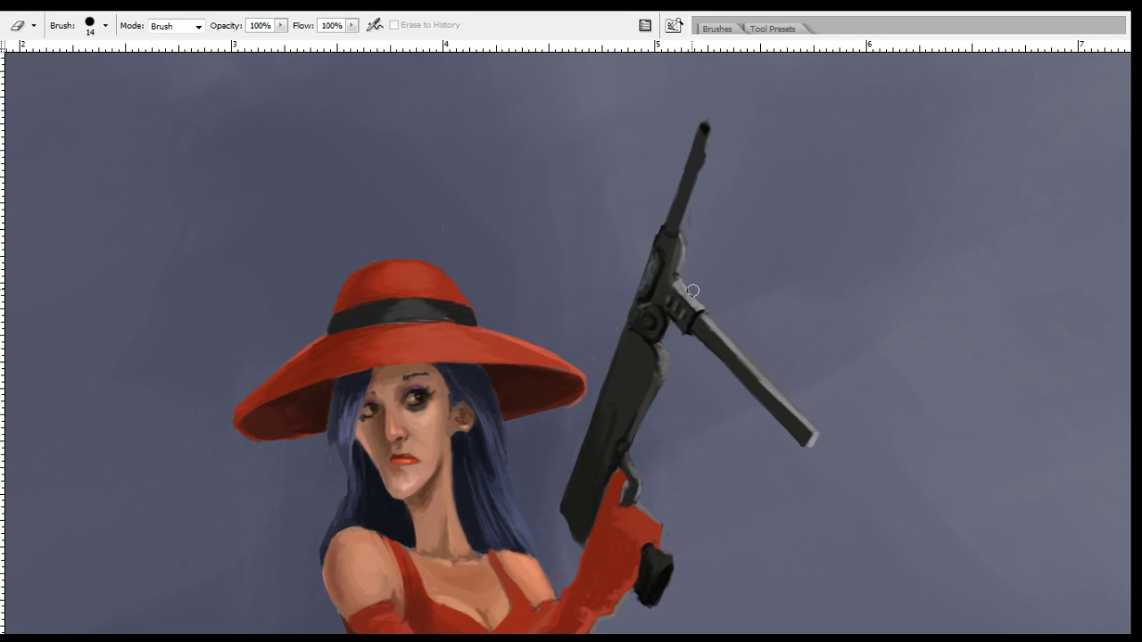
key("b")
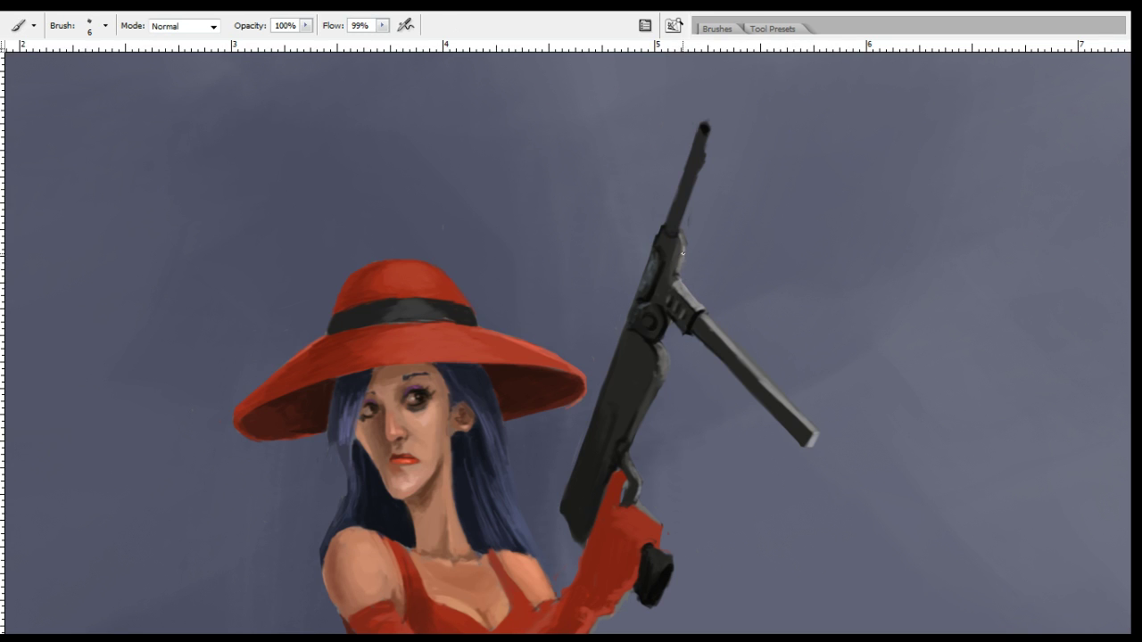
Paint a grey highlight along the underside of the barrel and tidy its contour with the eraser.
left_click_drag(705, 150, 732, 202)
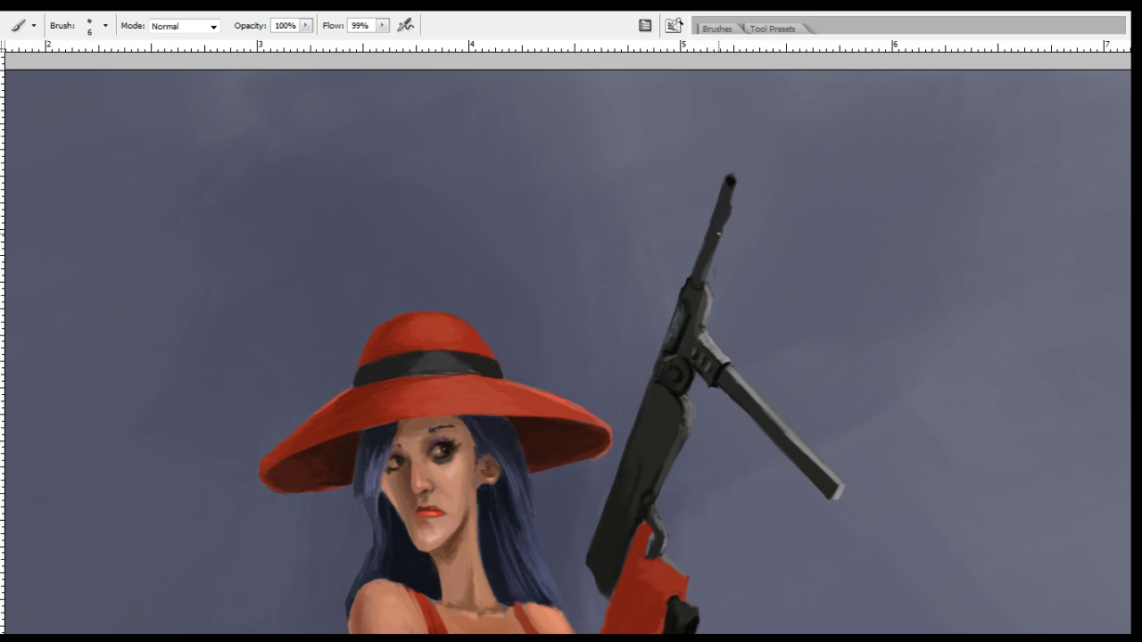
key("e")
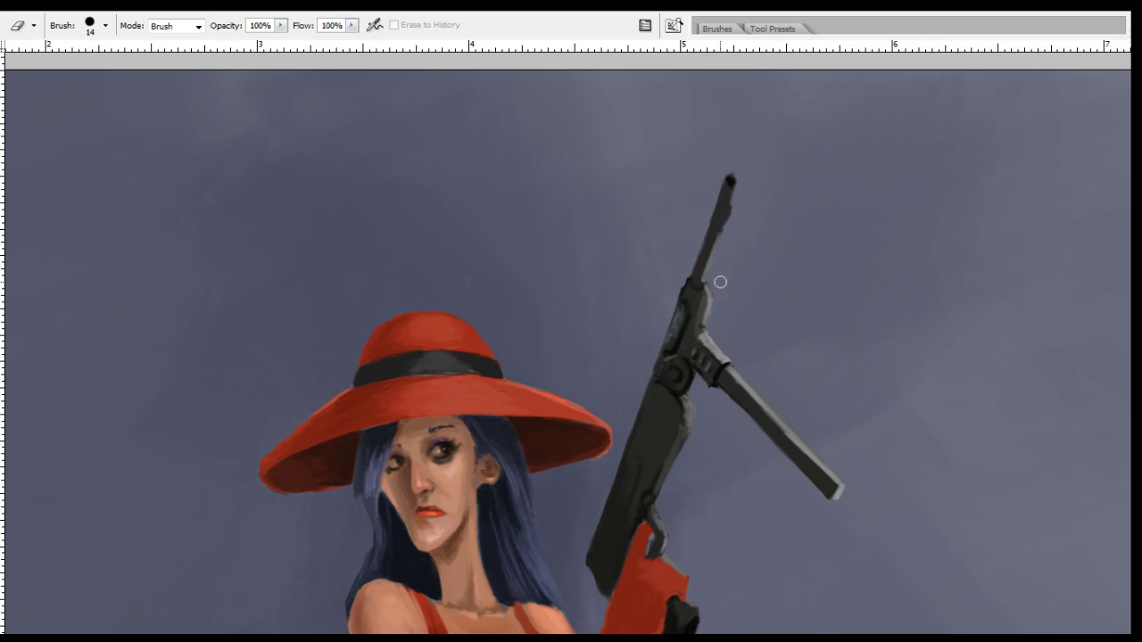
key("i")
key("e")
key("v")
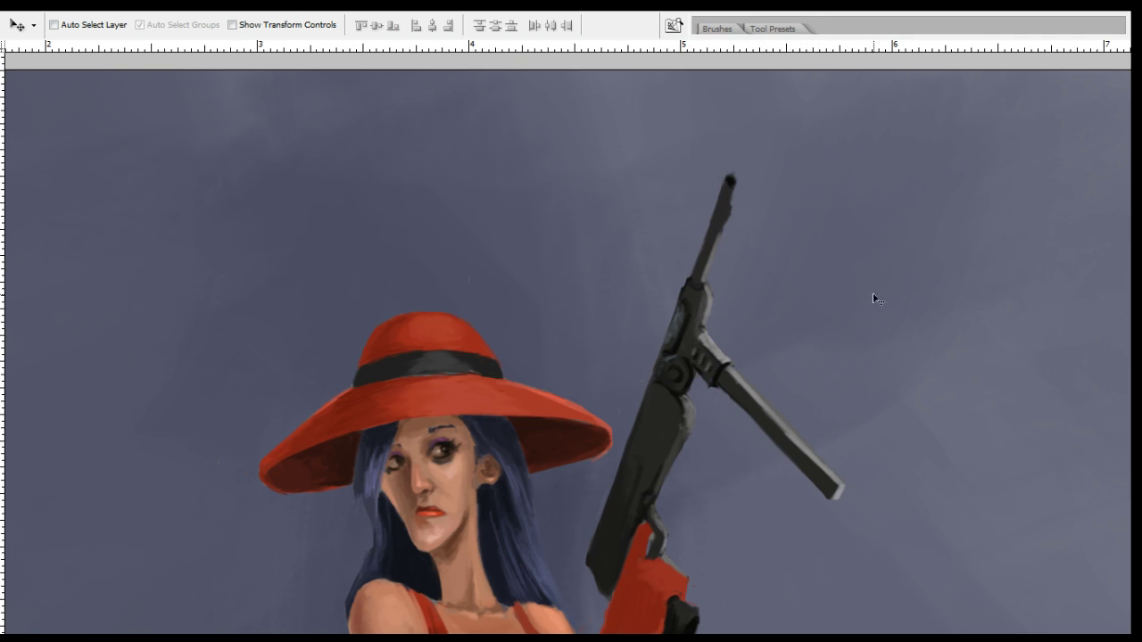
Paint light grey edges on the bump near the muzzle with a sampled colour.
key("b")
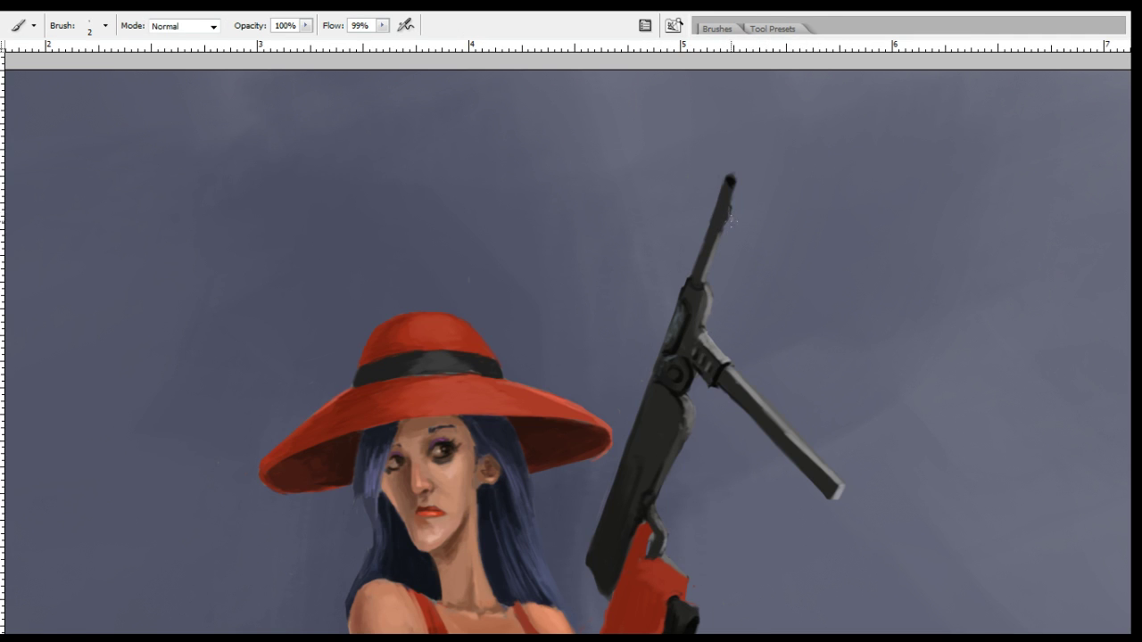
key("o")
key("i")
key("b")
key("bracketright")
key("bracketright")
key("bracketright")
key("bracketright")
key("bracketright")
key("bracketright")
key("bracketright")
mouse_move(729, 206)
left_mouse_down()
mouse_move(731, 216)
mouse_move(731, 196)
left_mouse_up()
Paint a small ring-shaped front sight on the barrel opposite the bump near the muzzle, adjusting the brush size.
key("bracketright")
key("bracketright")
key("bracketright")
key("bracketright")
key("bracketright")
key("bracketright")
mouse_move(705, 201)
left_mouse_down()
mouse_move(758, 210)
mouse_move(714, 198)
left_mouse_up()
key("bracketleft")
key("bracketleft")
key("bracketleft")
key("bracketleft")
key("bracketleft")
left_click_drag(705, 200, 714, 196)
key("i")
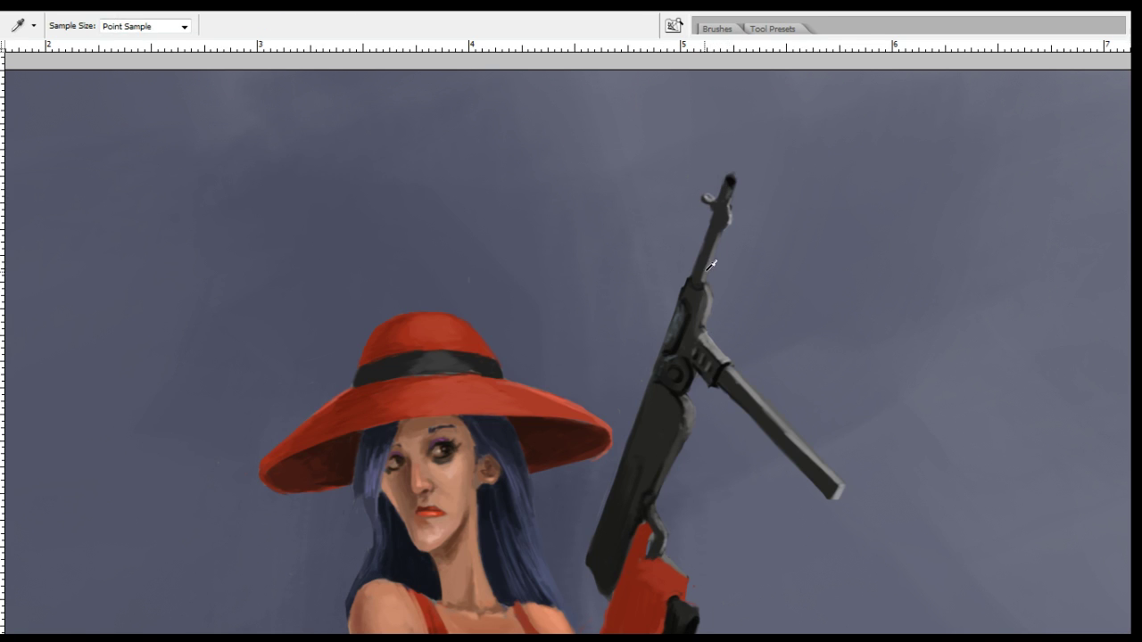
Paint a light grey highlight along the length of the gun's barrel.
key("b")
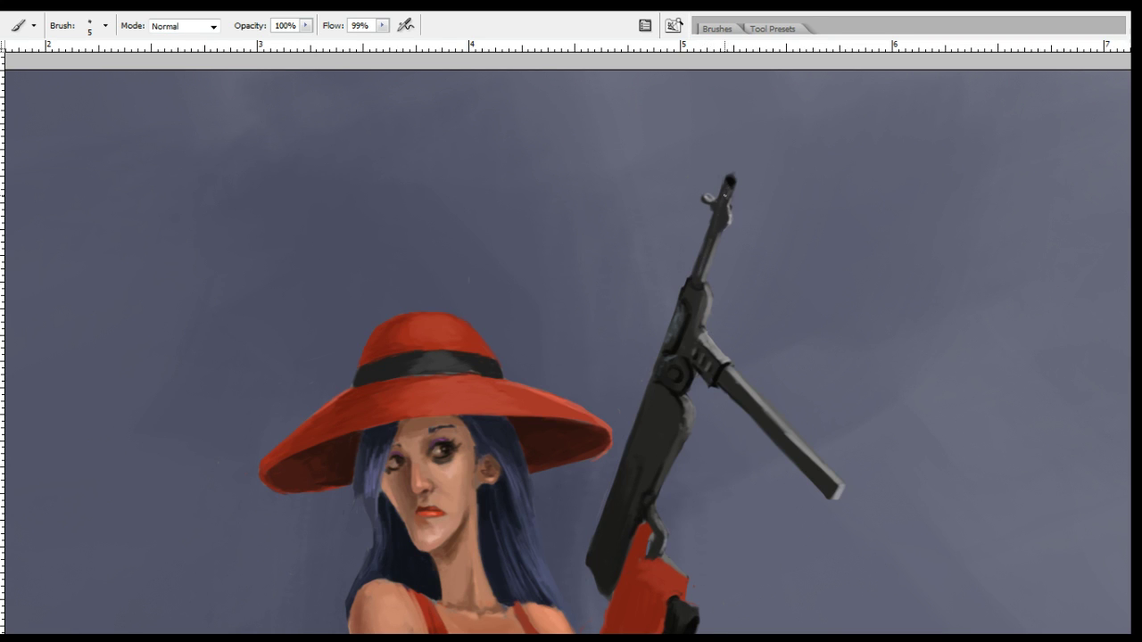
left_click_drag(716, 223, 697, 281)
key("o")
key("i")
key("b")
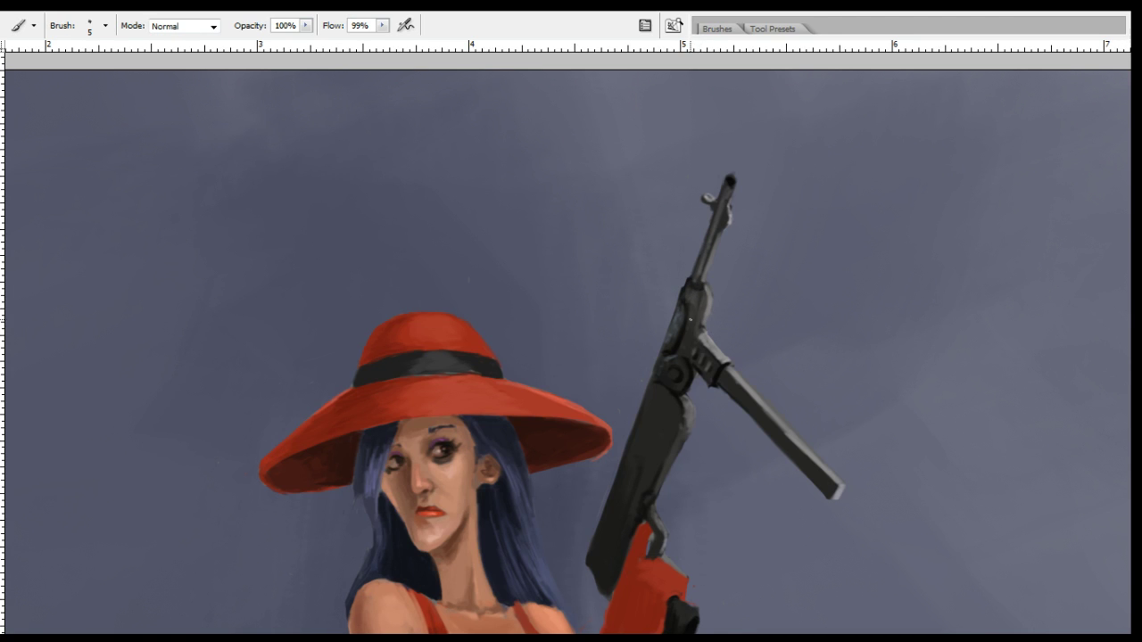
Blend the gun body between the barrel and the ring with sampled dark greys.
left_click(705, 312, "alt")
left_click_drag(695, 321, 689, 339)
left_click(701, 316, "alt")
left_click(688, 344, "alt")
Paint a thin dark triangular wire stock at the rear end of the gun, above the shoulder.
left_click_drag(688, 434, 737, 344)
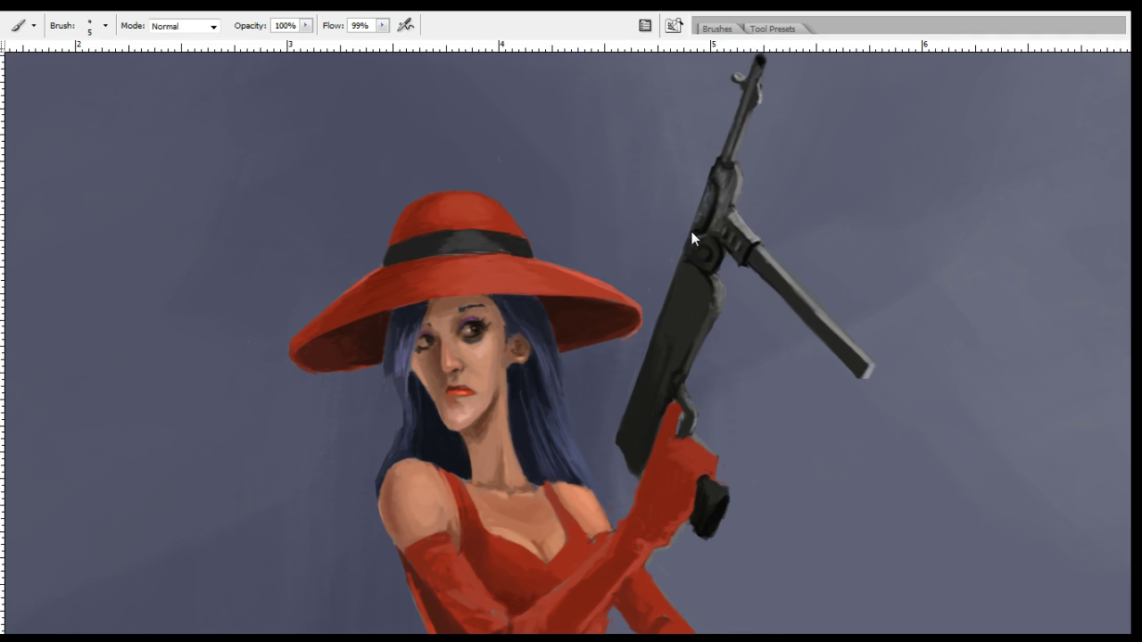
left_click_drag(692, 423, 757, 294)
key("i")
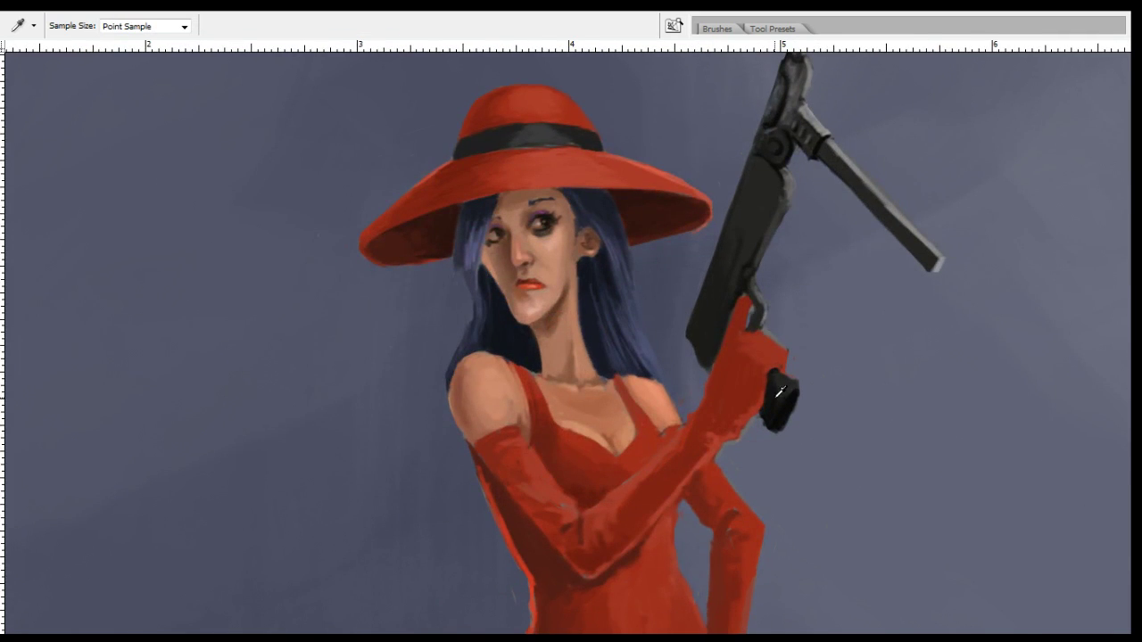
key("b")
mouse_move(680, 379)
left_mouse_down()
mouse_move(655, 389)
mouse_move(697, 384)
left_mouse_up()
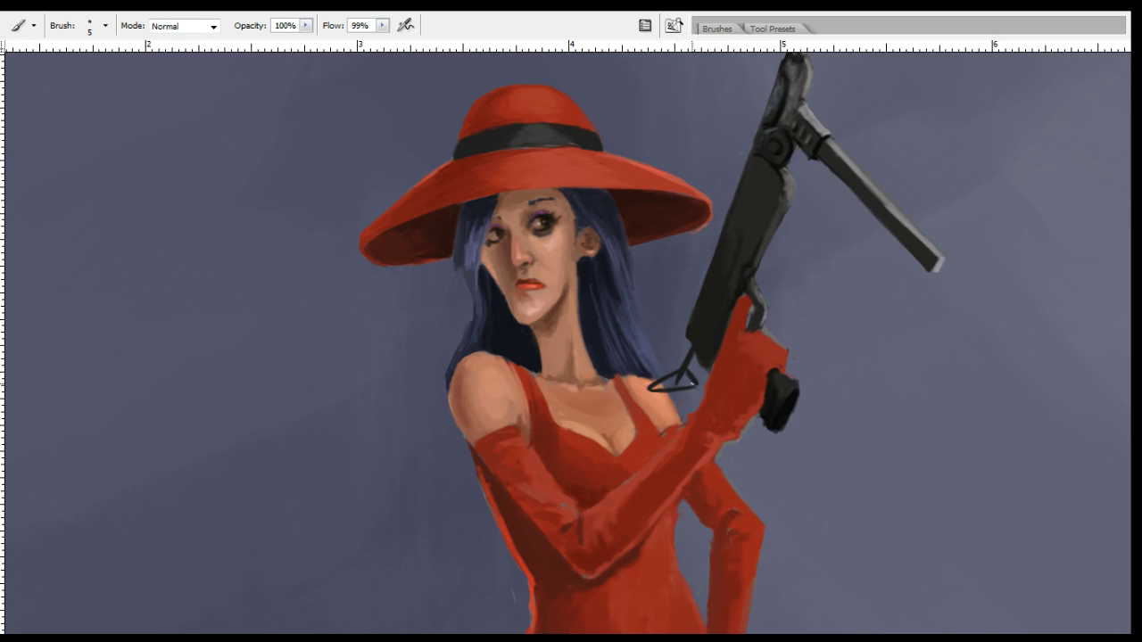
Add light grey highlights to the triangular wire stock using a sampled grey.
key("i")
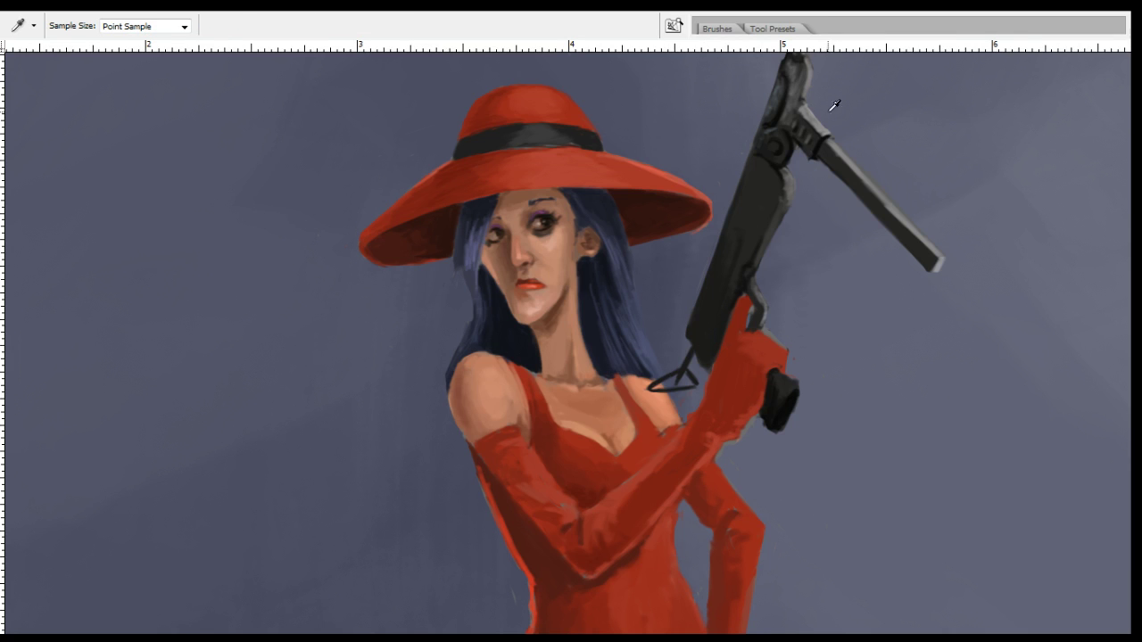
key("b")
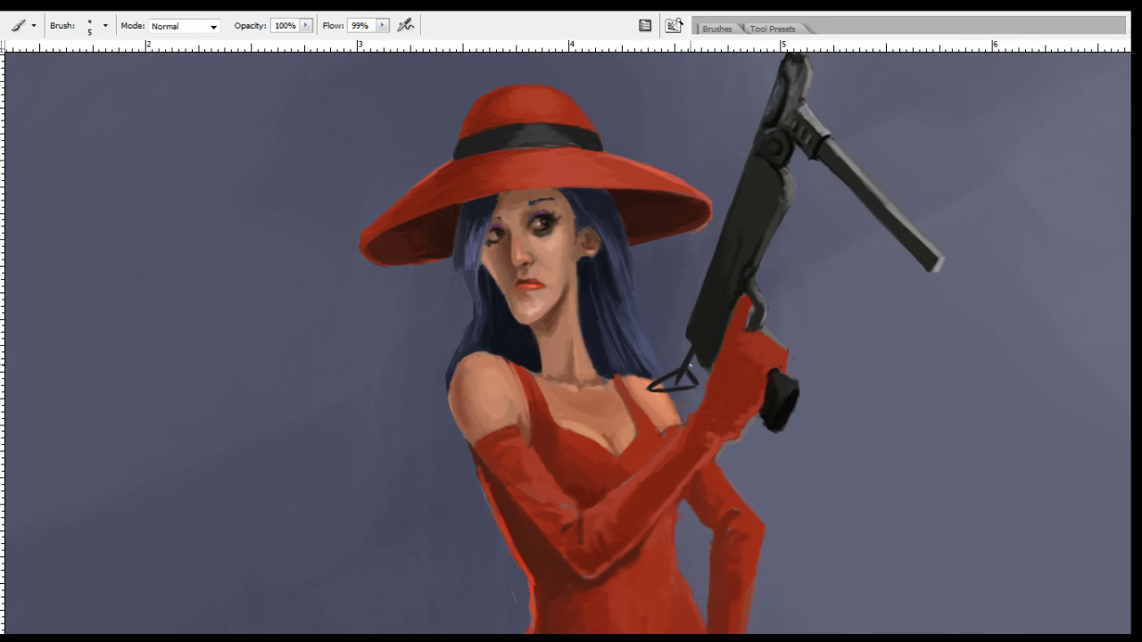
mouse_move(657, 390)
left_mouse_down()
mouse_move(691, 385)
mouse_move(693, 372)
left_mouse_up()
key("i")
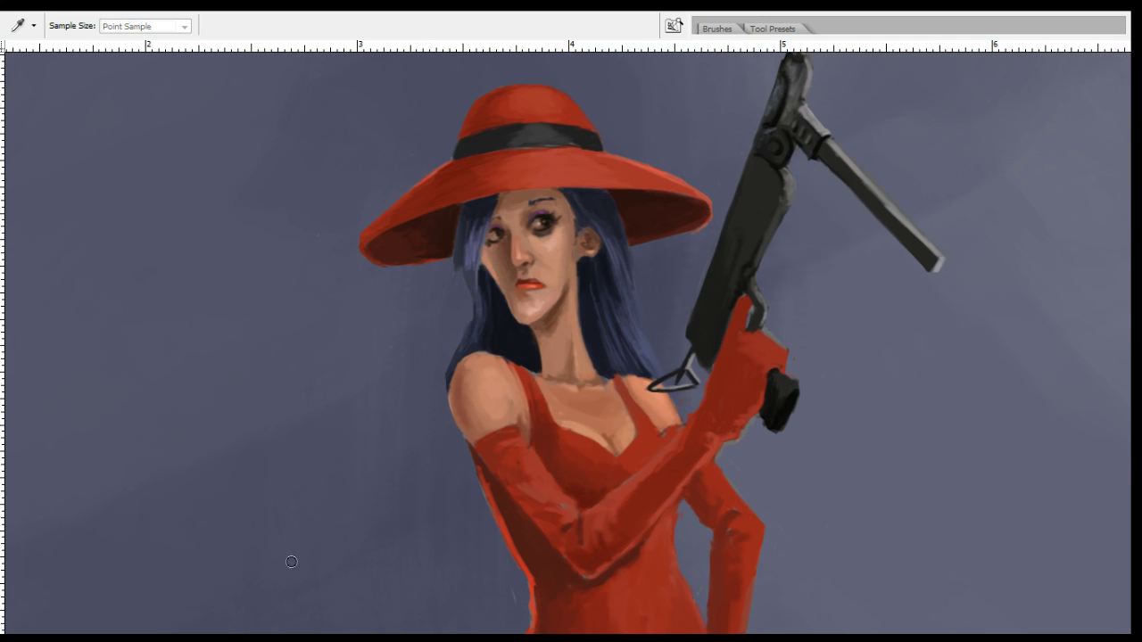
key("b")
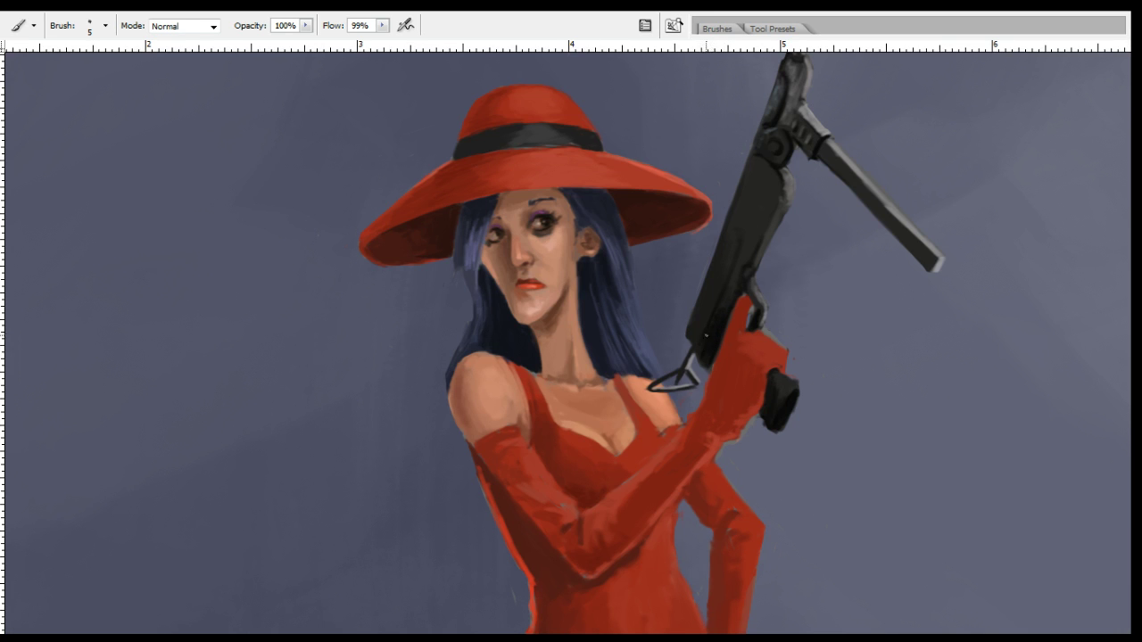
Paint a dark groove, a small light rivet and a grey patch on the rear section of the gun body.
key("r")
key("b")
key("r")
key("b")
key("i")
key("b")
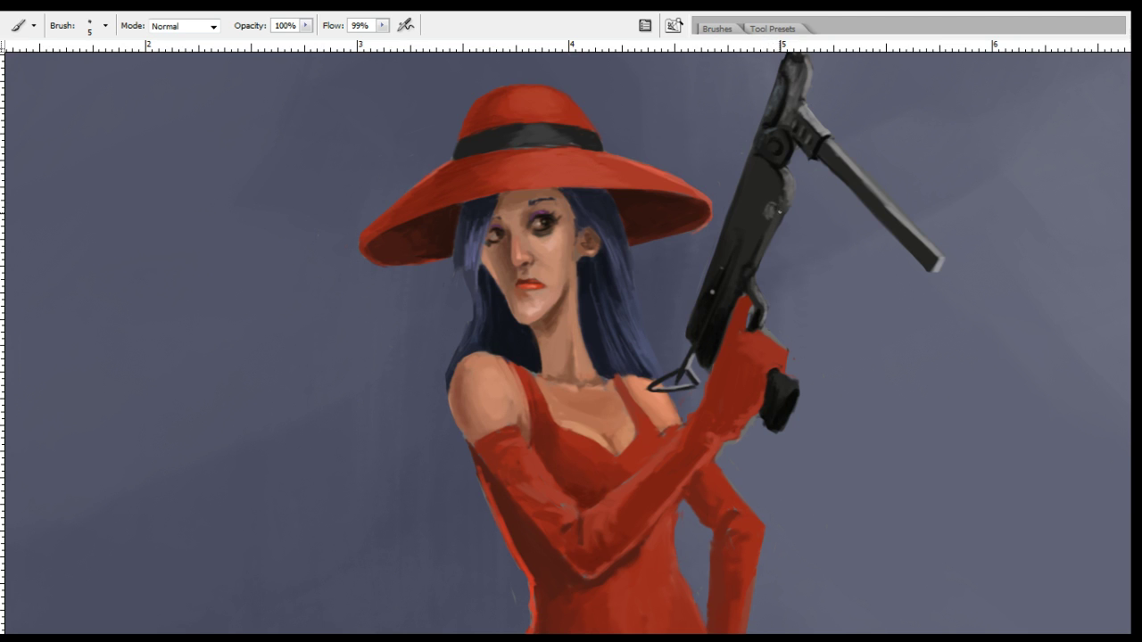
Paint a hooked grey highlight line and a lighter patch on the gun body below the ring with sampled greys.
left_click(771, 212, "alt")
left_click(781, 204, "alt")
left_click(750, 217, "alt")
left_click_drag(820, 183, 808, 227)
left_click(778, 217, "alt")
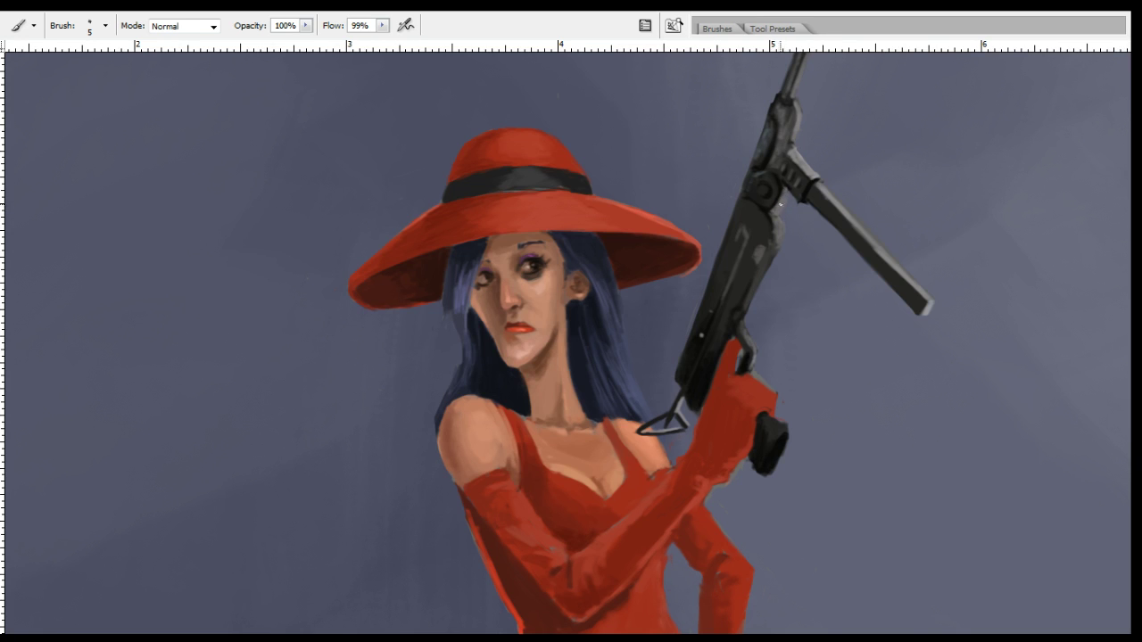
Reshape the gun body's contour just behind the magazine with the eraser and sampled greys.
key("alt")
left_click(772, 217, "alt")
key("e")
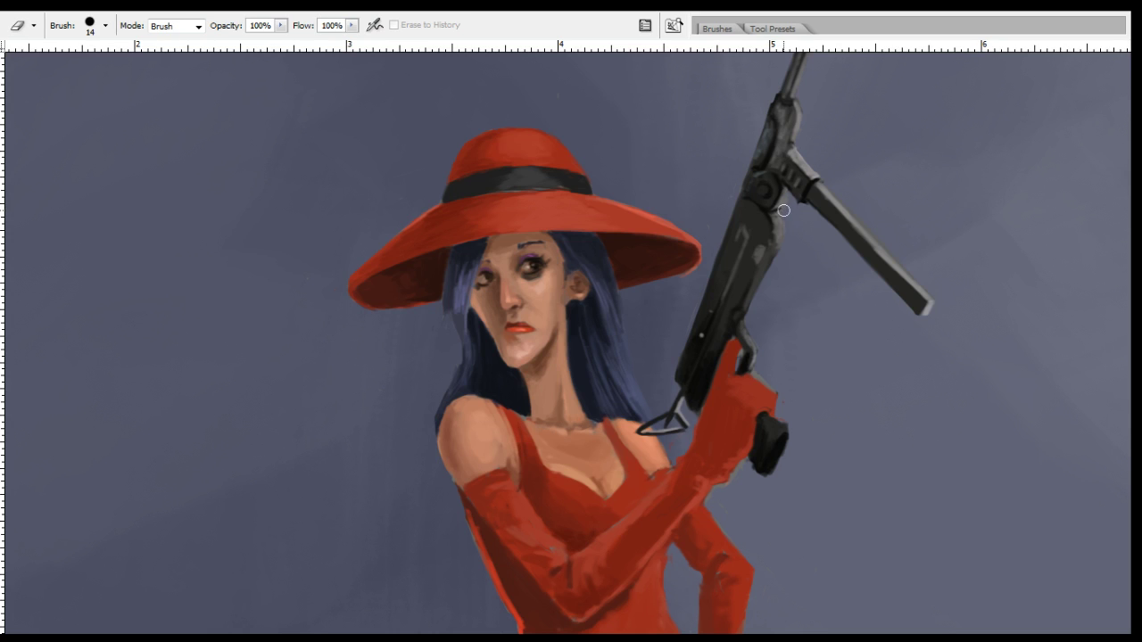
key("b")
left_click(780, 206, "alt")
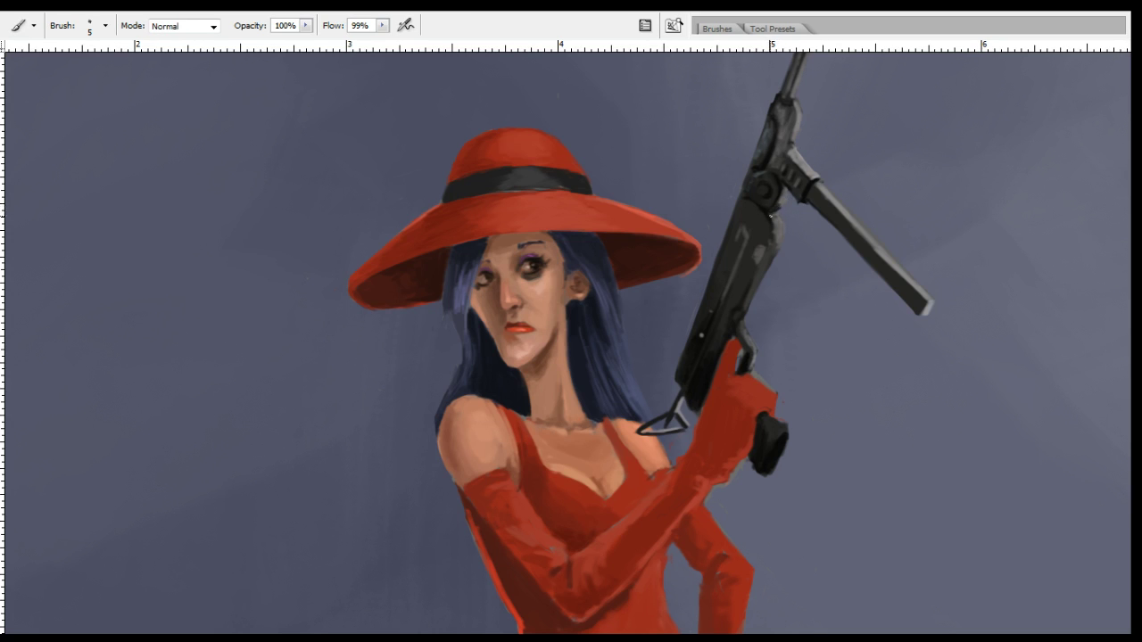
left_click(786, 207, "alt")
key("alt")
key("alt")
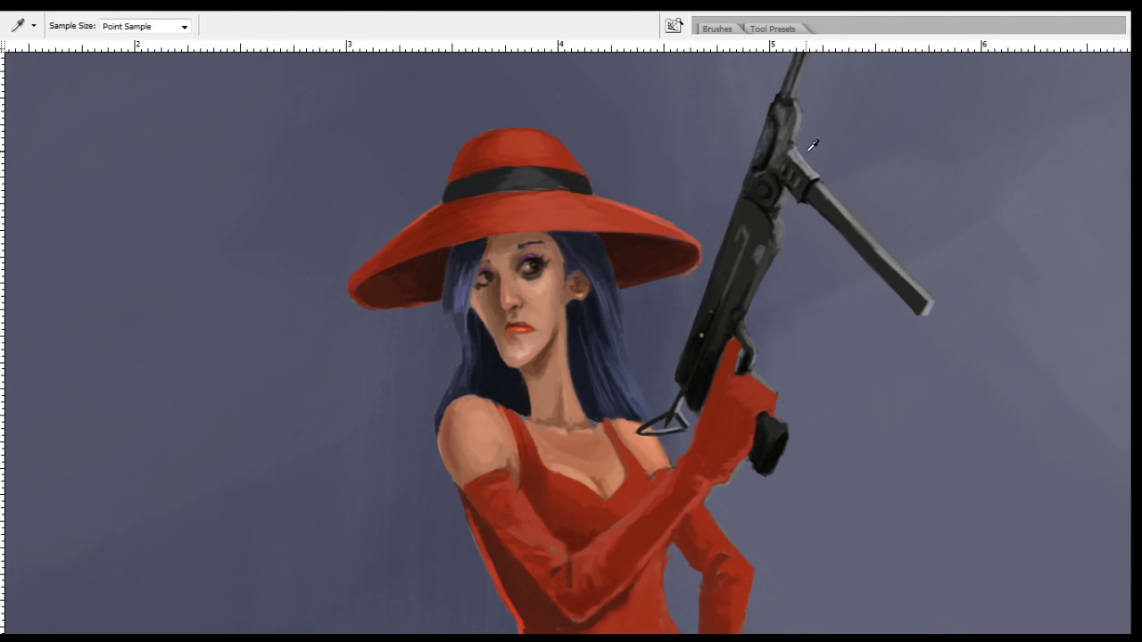
left_click(780, 219, "alt")
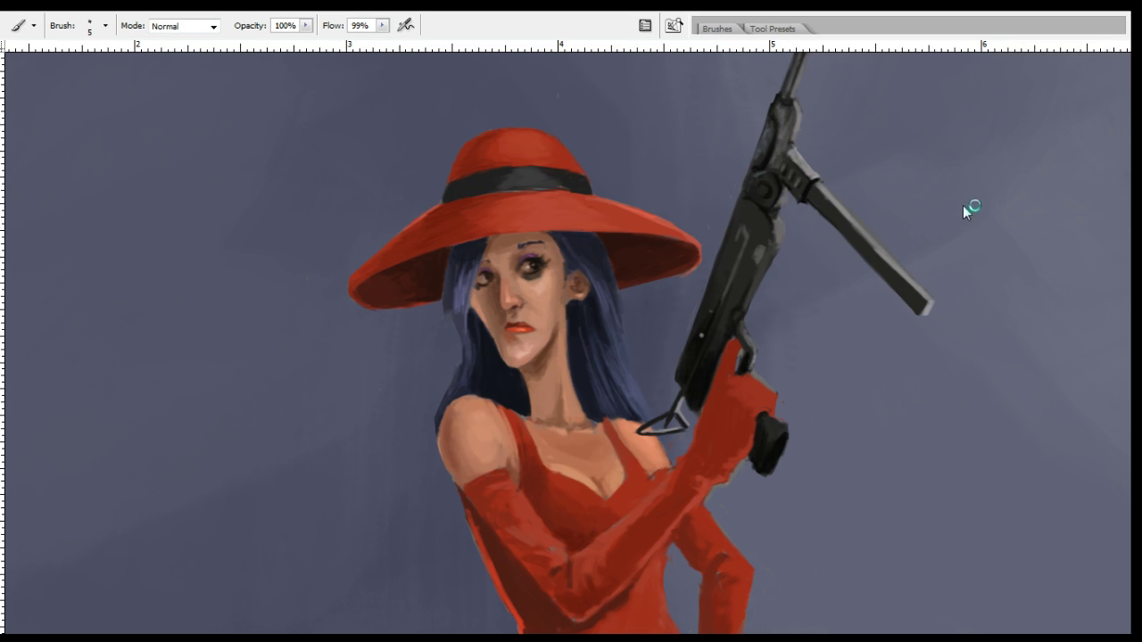
Paint a grey edge highlight along the gun body's underside towards the trigger guard and blend it with sampled colours.
key("alt")
left_click_drag(773, 253, 745, 316)
left_click(766, 266, "alt")
left_click_drag(768, 259, 765, 269)
left_click(753, 290, "alt")
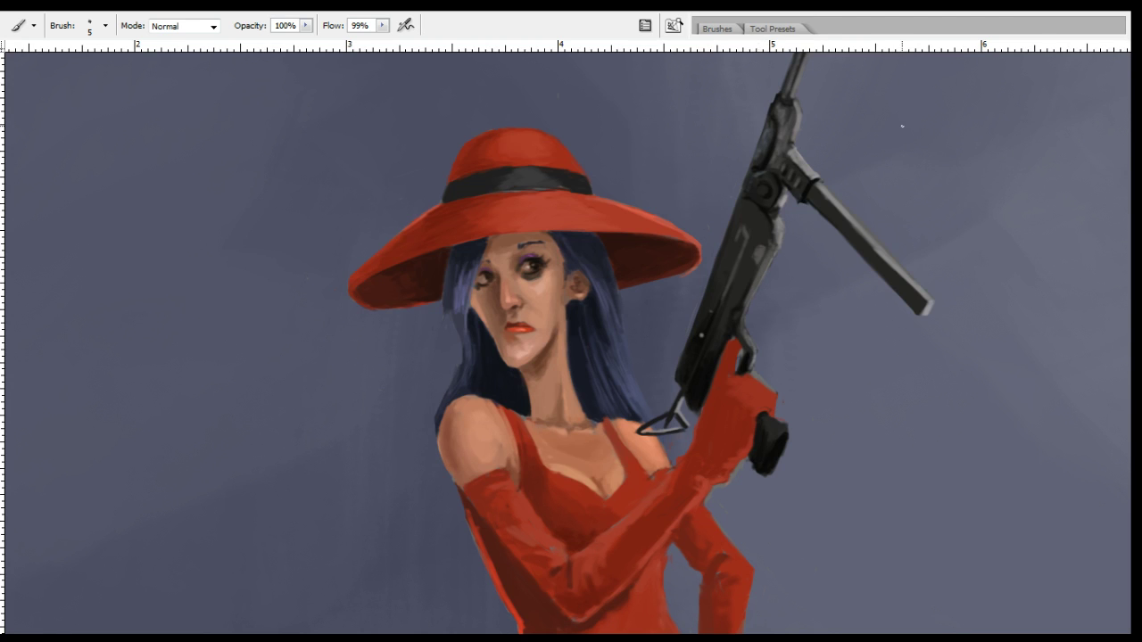
Darken the background along the canvas's left edge and lower-left area with a large soft brush, enlarged from 300 to 820.
key("ctrl+minus")
key("ctrl+minus")
key("ctrl+minus")
key("ctrl+minus")
left_click_drag(684, 351, 733, 414)
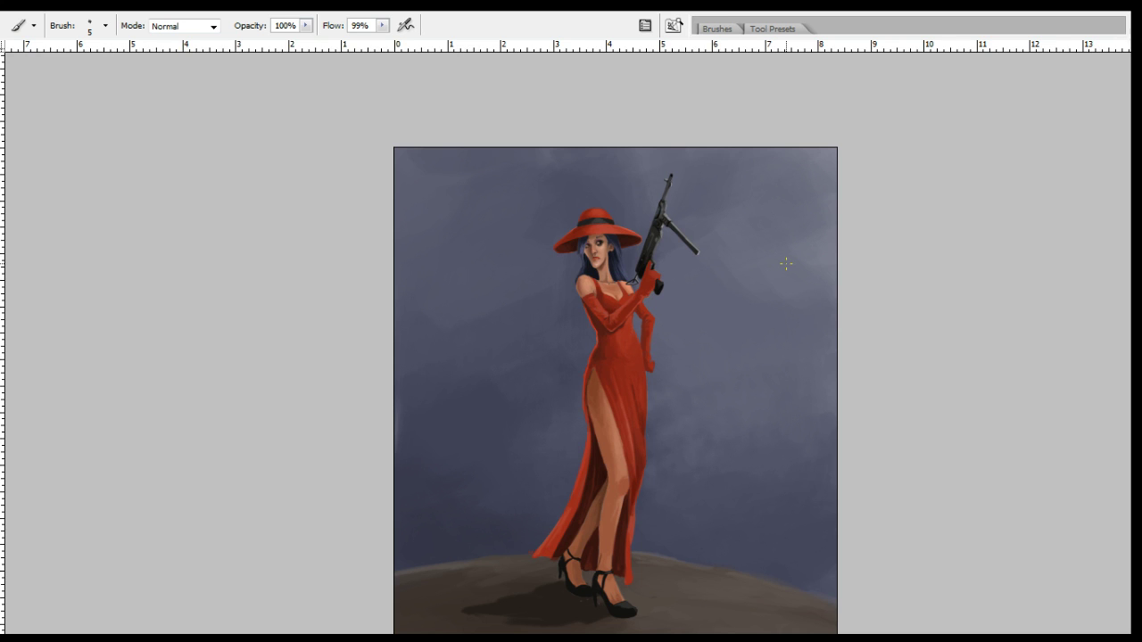
left_click_drag(748, 385, 697, 321)
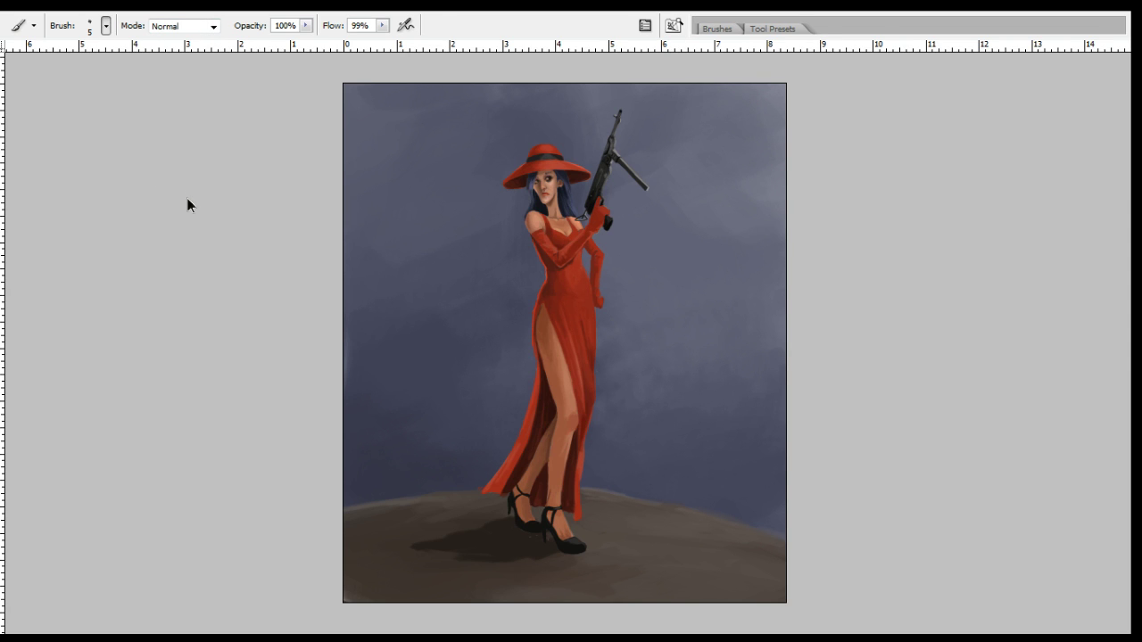
left_click(144, 197)
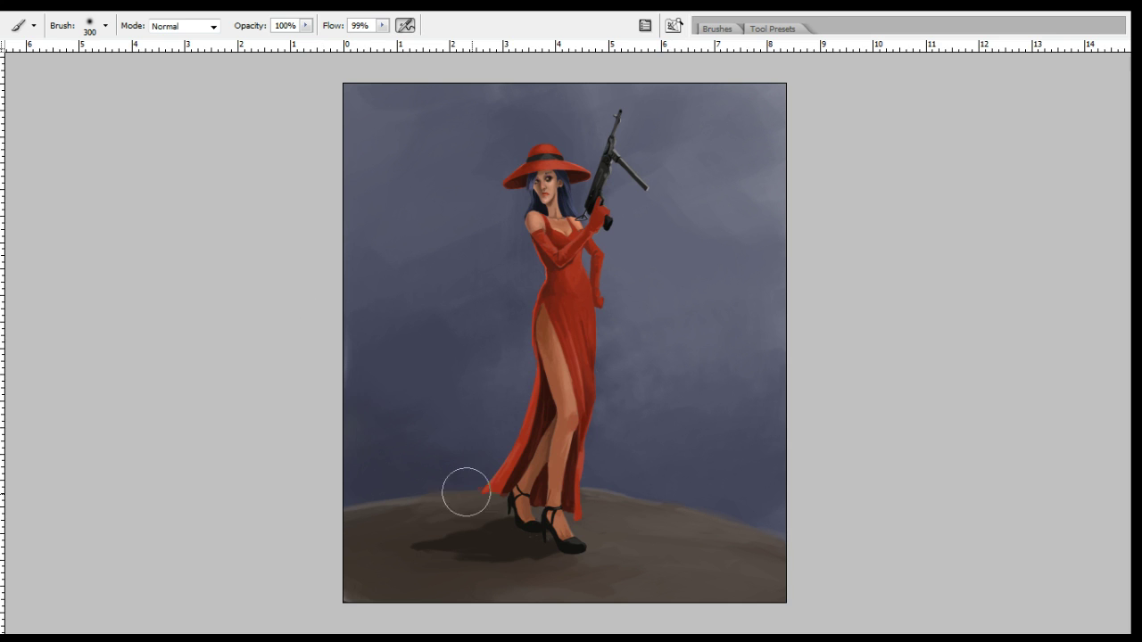
key("i")
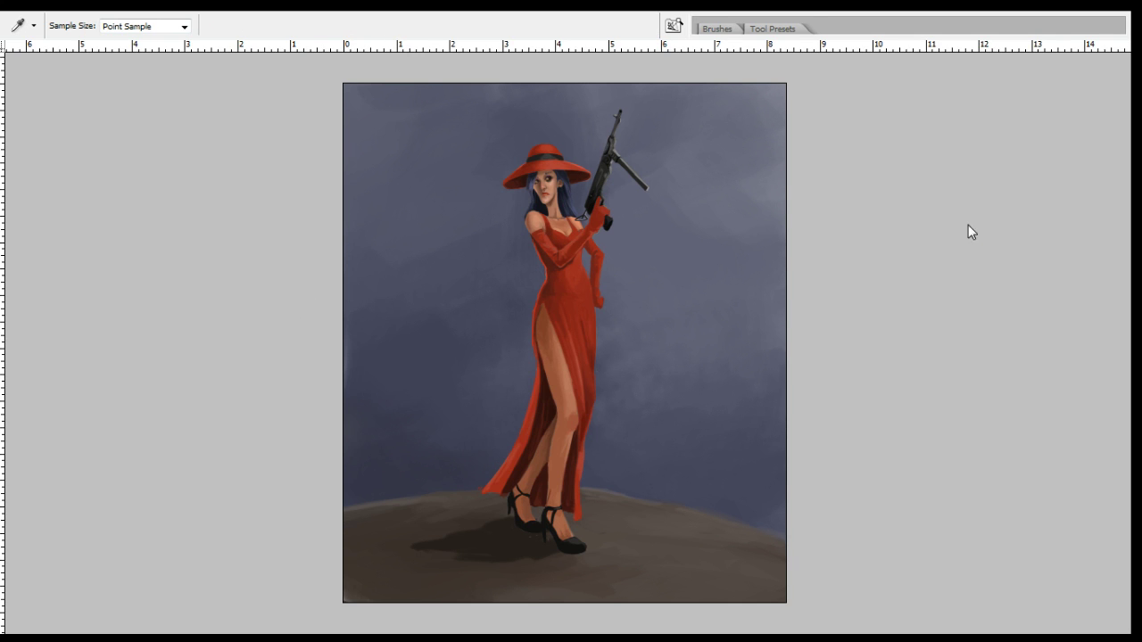
key("b")
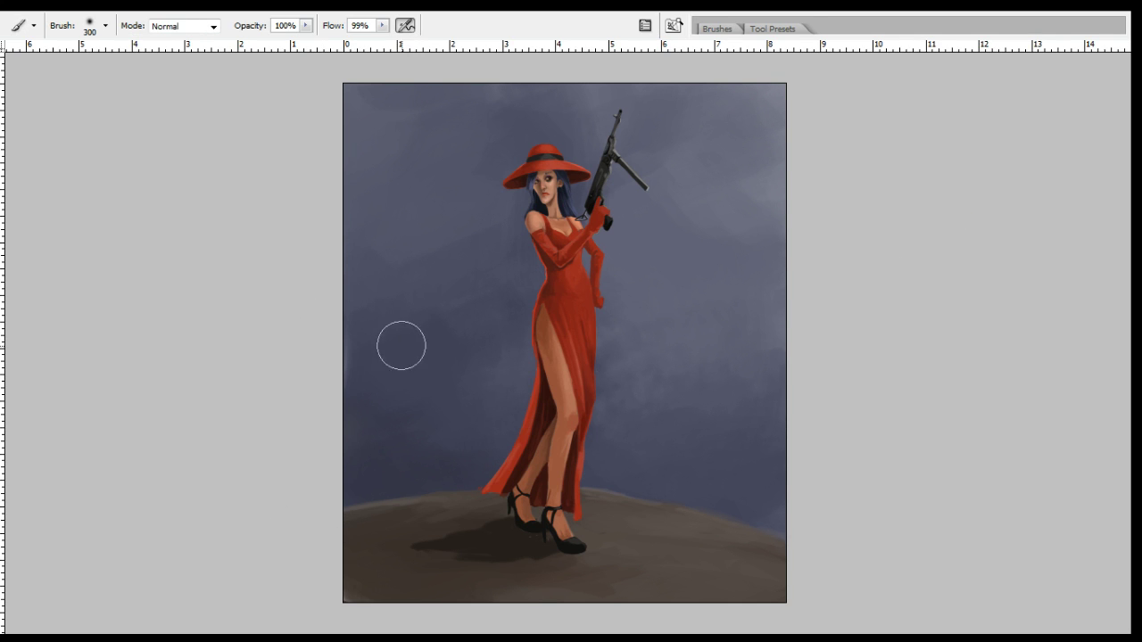
mouse_move(336, 444)
left_mouse_down()
mouse_move(380, 377)
mouse_move(463, 460)
mouse_move(430, 426)
mouse_move(329, 449)
mouse_move(464, 463)
mouse_move(394, 330)
mouse_move(288, 340)
mouse_move(283, 364)
mouse_move(367, 59)
left_mouse_up()
mouse_move(486, 480)
left_mouse_down()
mouse_move(332, 446)
mouse_move(363, 490)
mouse_move(394, 485)
mouse_move(361, 472)
mouse_move(479, 499)
left_mouse_up()
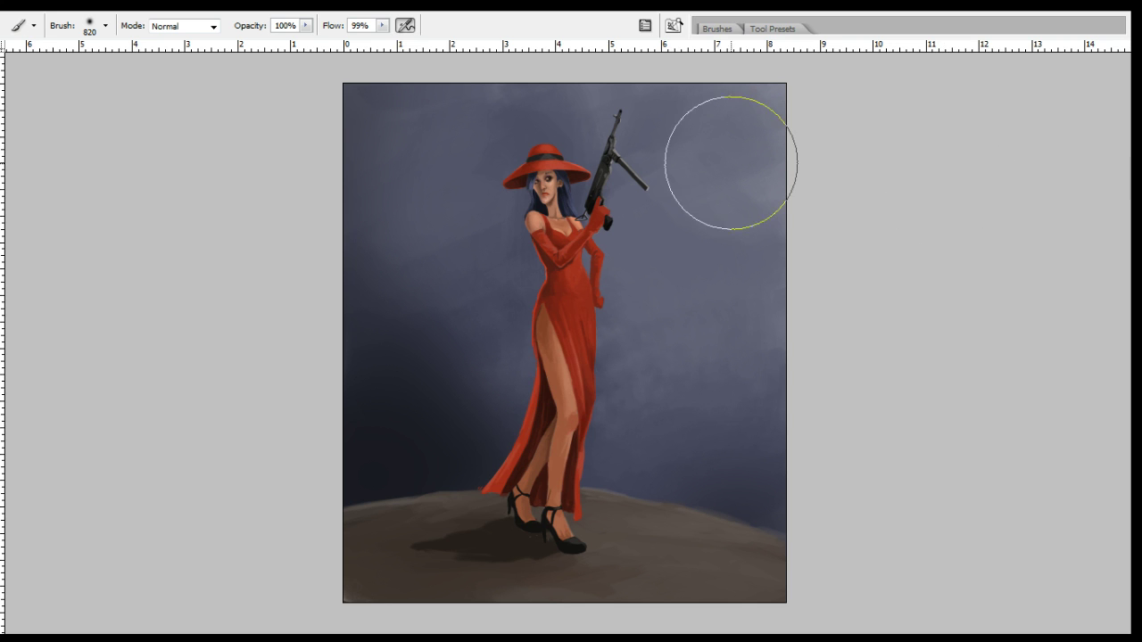
Switch back to a size 5 brush and darken the upper lid of the woman's far eye with a sampled colour.
key("ctrl+plus")
left_click_drag(747, 153, 565, 431)
left_click_drag(510, 369, 641, 476)
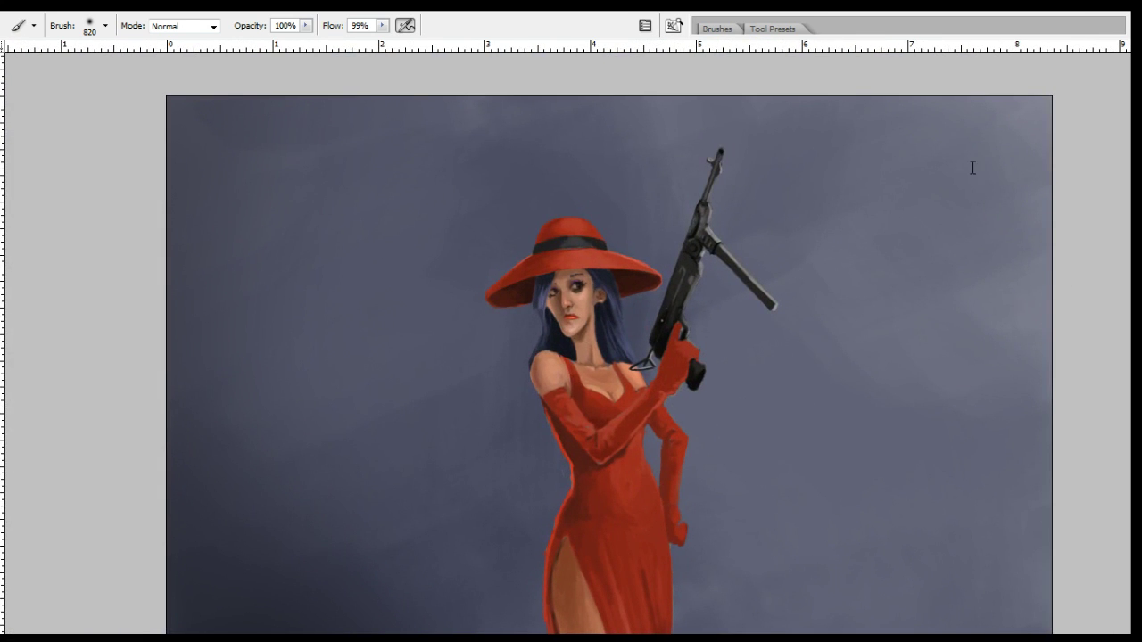
key("ctrl+plus")
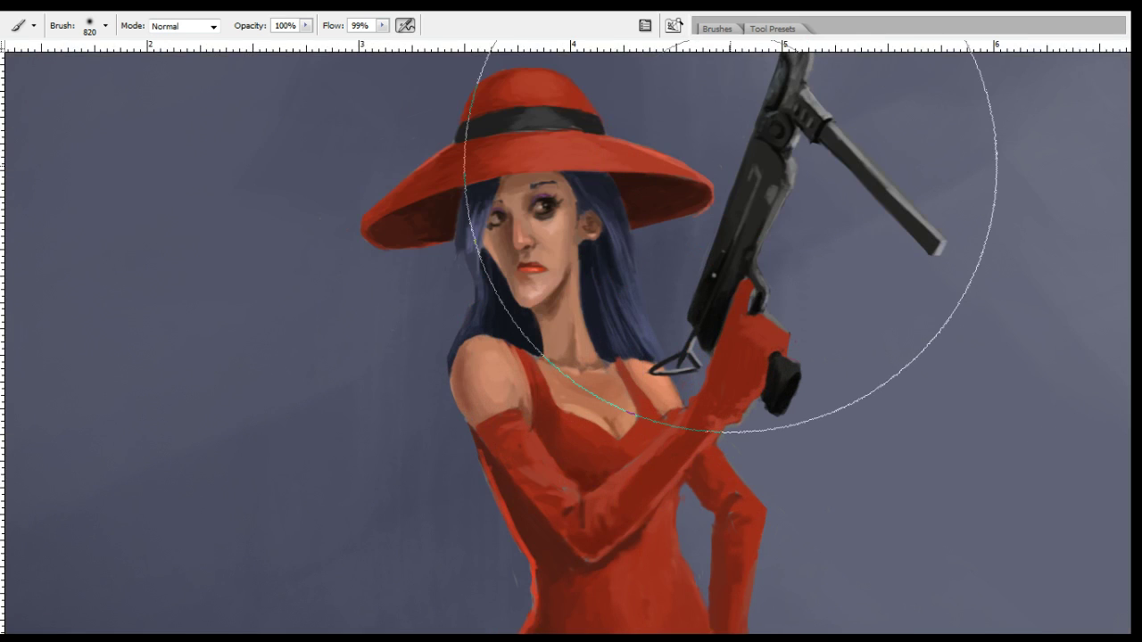
left_click_drag(529, 316, 577, 356)
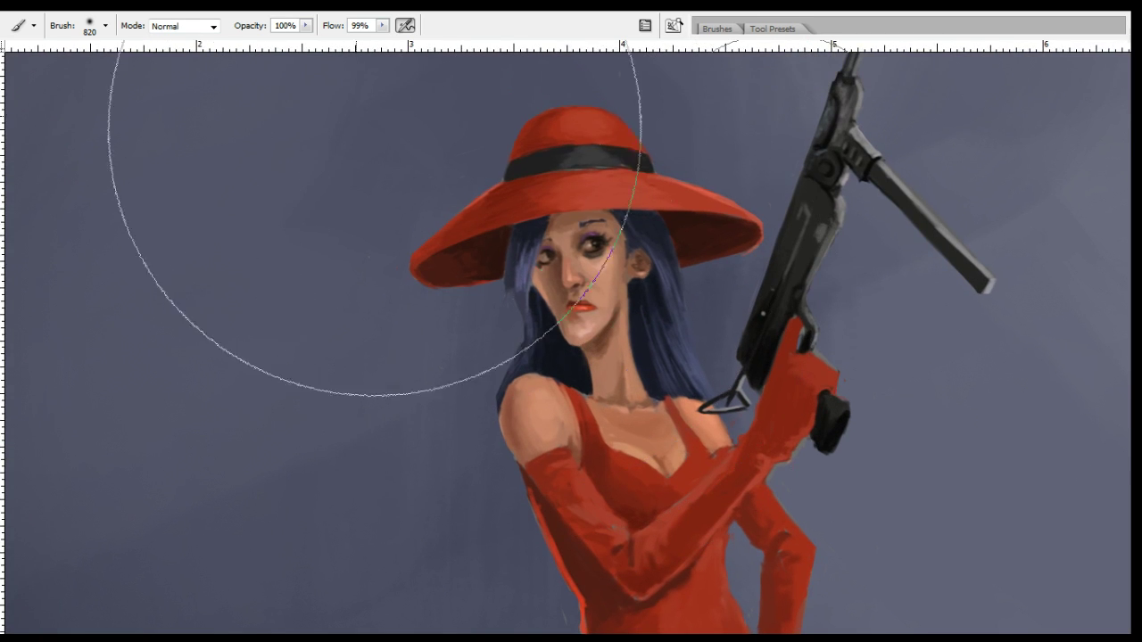
left_click(102, 218)
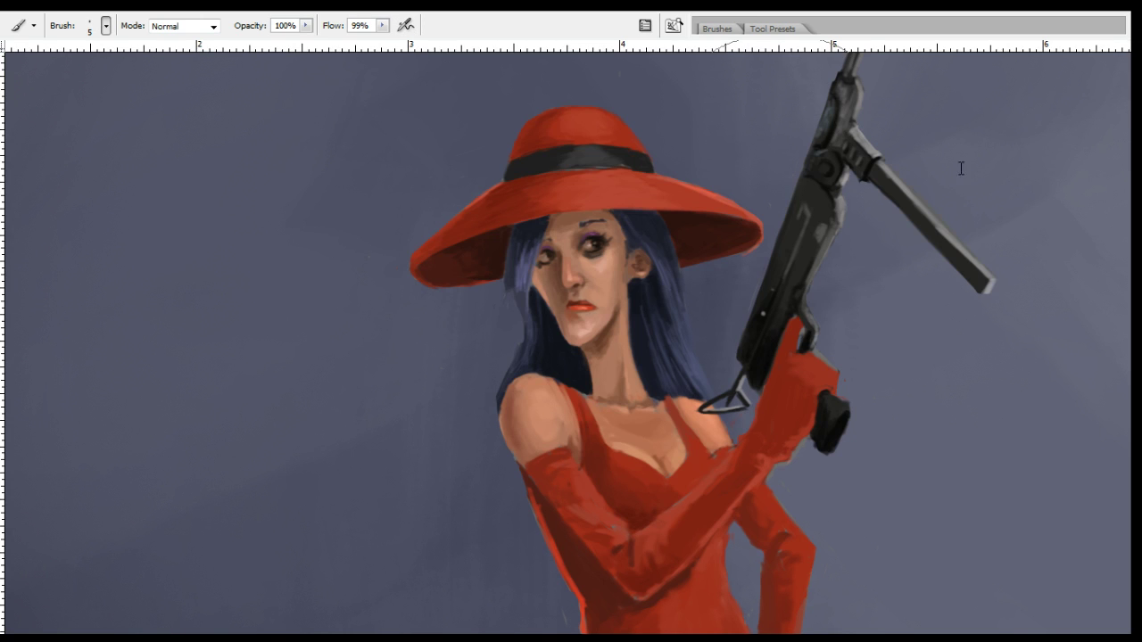
key("ctrl+plus")
left_click_drag(766, 312, 725, 337)
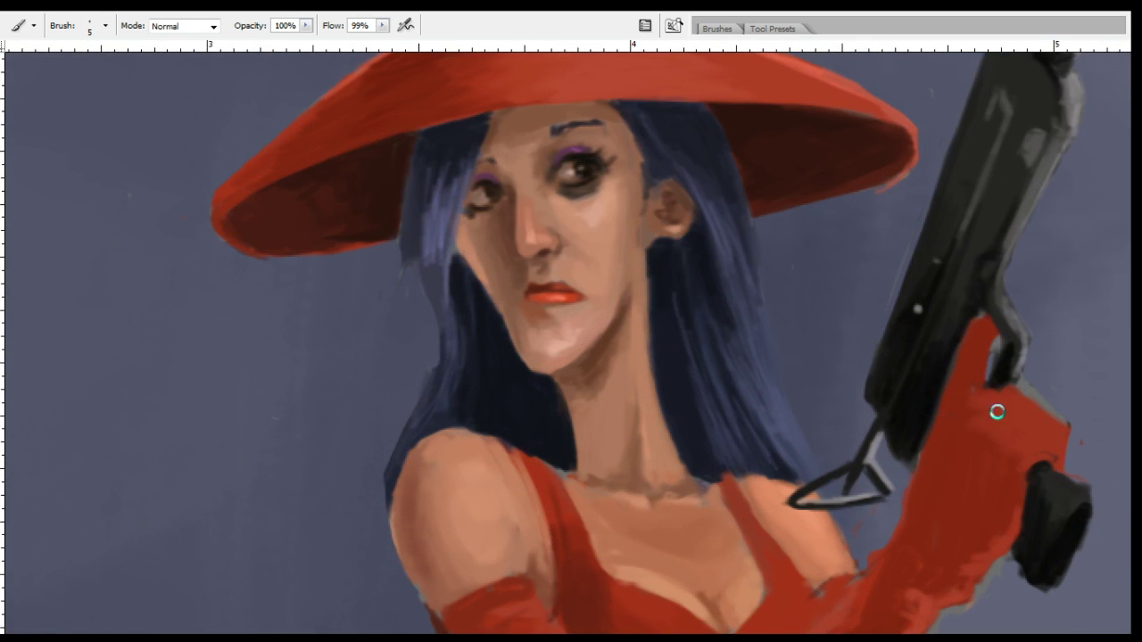
key("i")
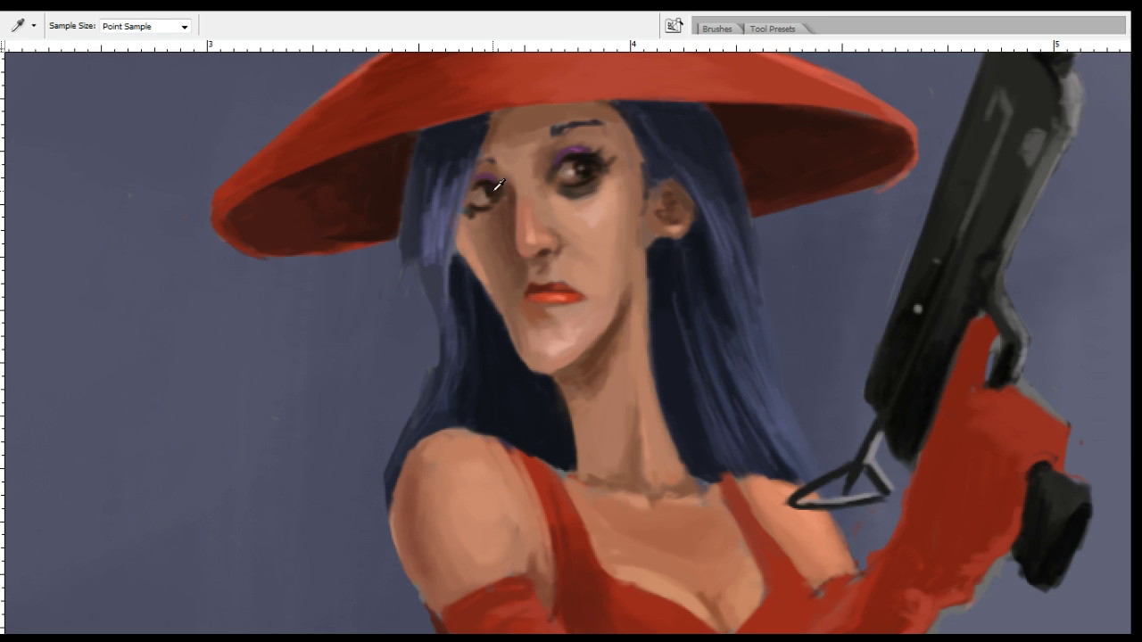
left_click(491, 189, "alt")
left_click_drag(487, 189, 494, 195)
key("b")
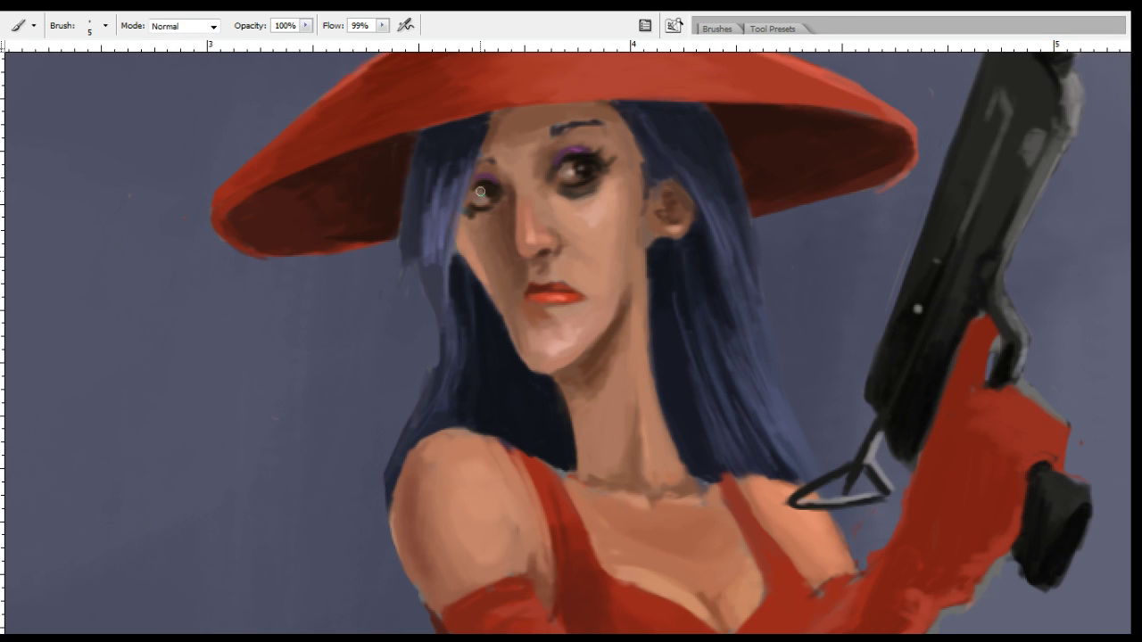
Repaint the iris and eye white of the far eye, sampling nearby colours between strokes.
key("i")
key("b")
key("r")
key("i")
key("b")
key("i")
key("b")
key("i")
key("b")
key("i")
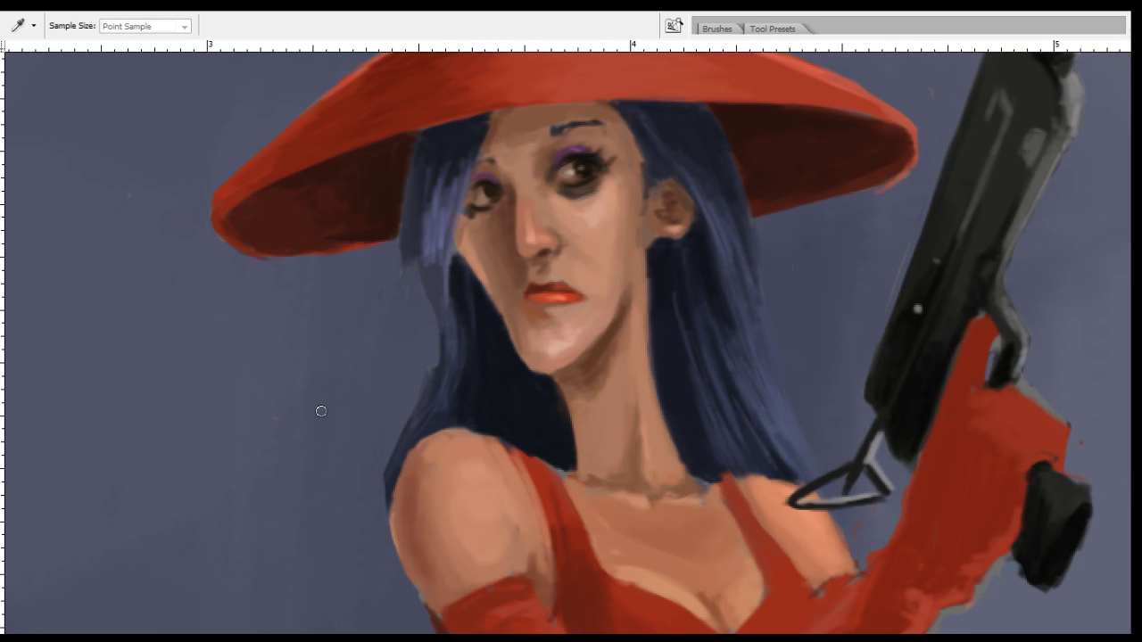
key("b")
Reduce the brush to size 2 and refine the far eye's lower lid and inner corner.
key("bracketleft")
key("bracketleft")
key("bracketleft")
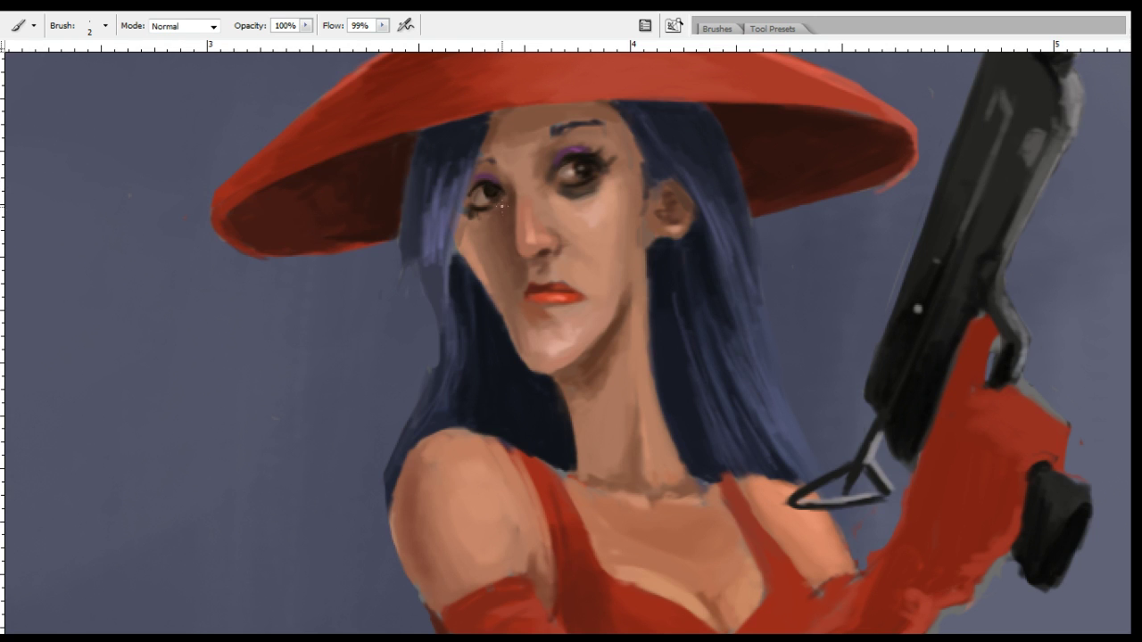
key("i")
key("b")
Sample skin tones and refine the shading around the nostril.
left_click(596, 208, "alt")
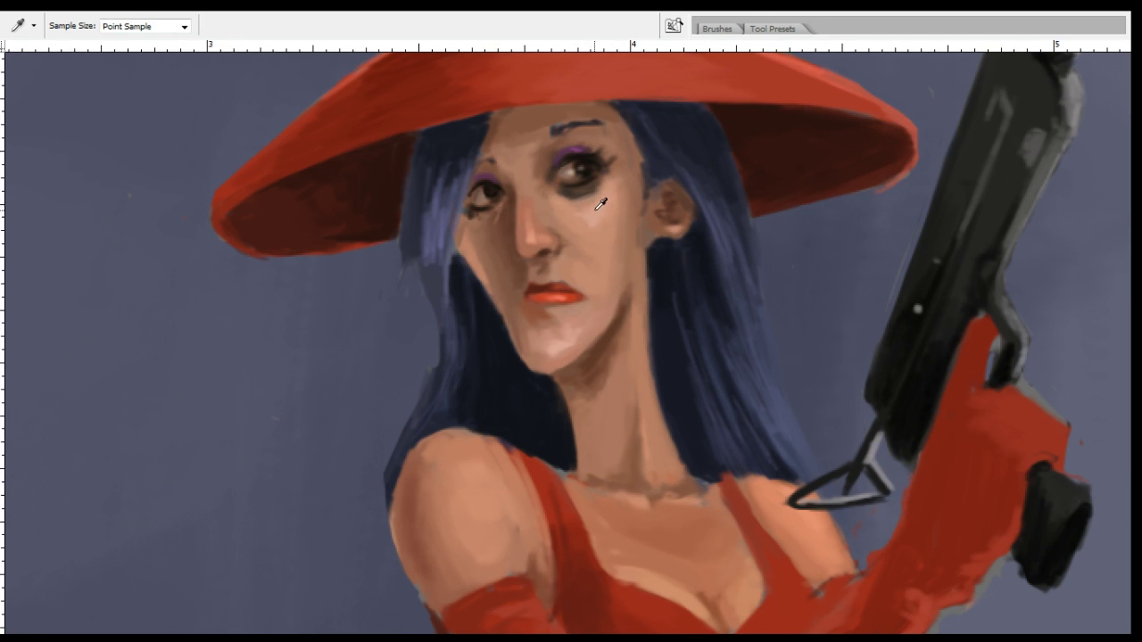
key("i")
left_click_drag(962, 229, 526, 236)
key("b")
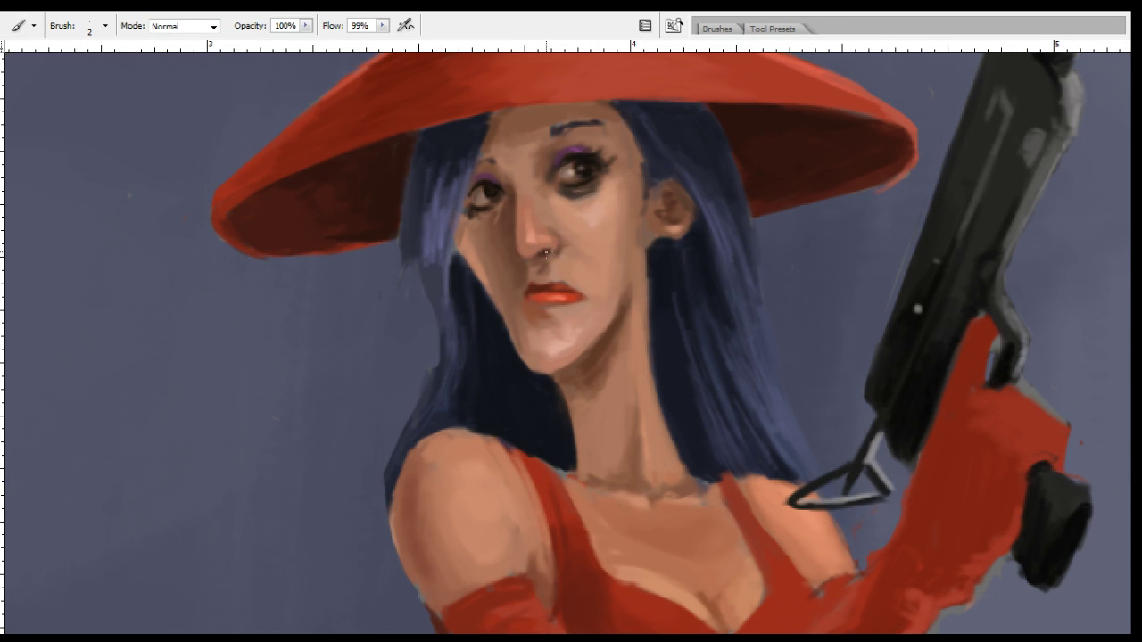
Redefine the mouth line, lip edges and surrounding skin with fine strokes in sampled colours.
key("i")
key("b")
key("i")
key("b")
key("i")
key("b")
key("i")
key("b")
key("i")
key("b")
key("i")
key("b")
key("i")
key("b")
key("i")
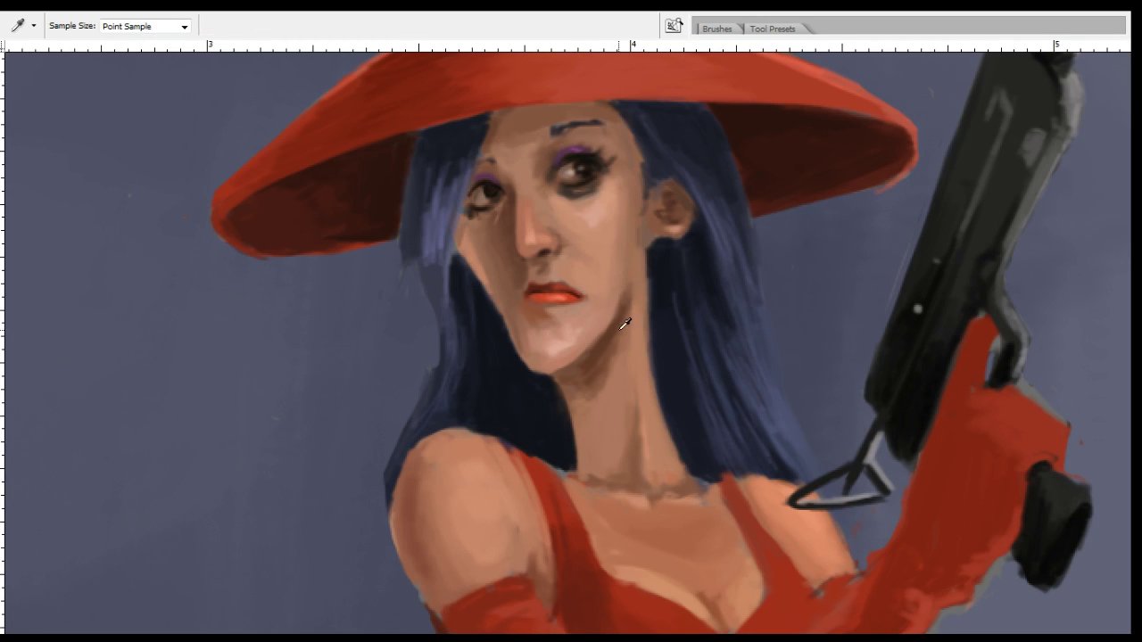
key("b")
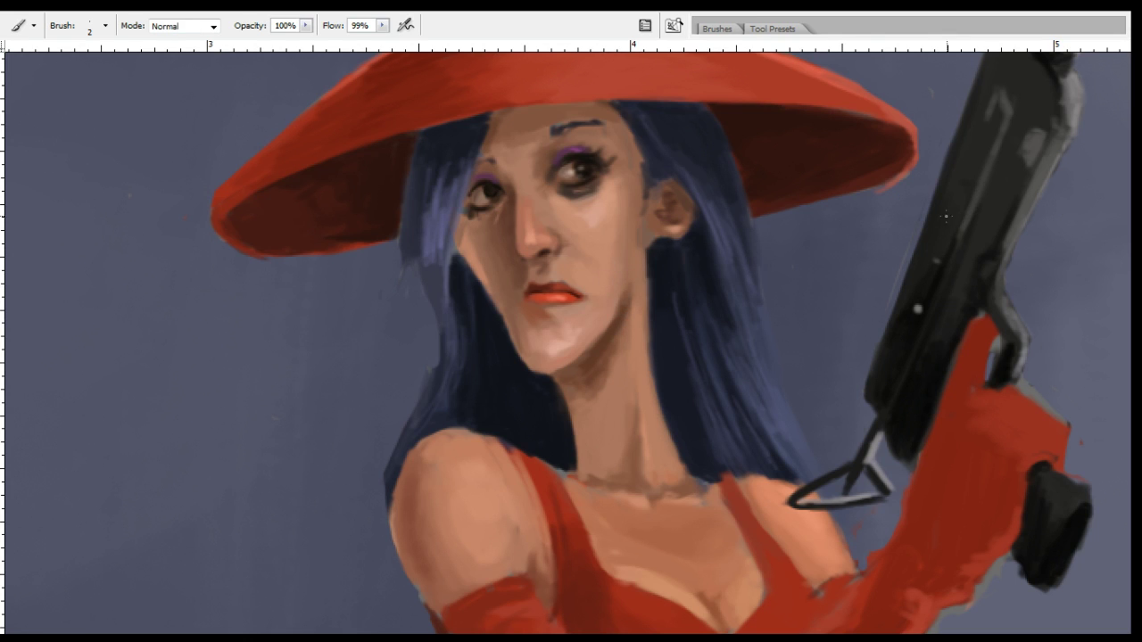
Sharpen the upper lip and mouth corner with fine strokes in sampled colours.
key("i")
key("b")
key("i")
key("b")
key("i")
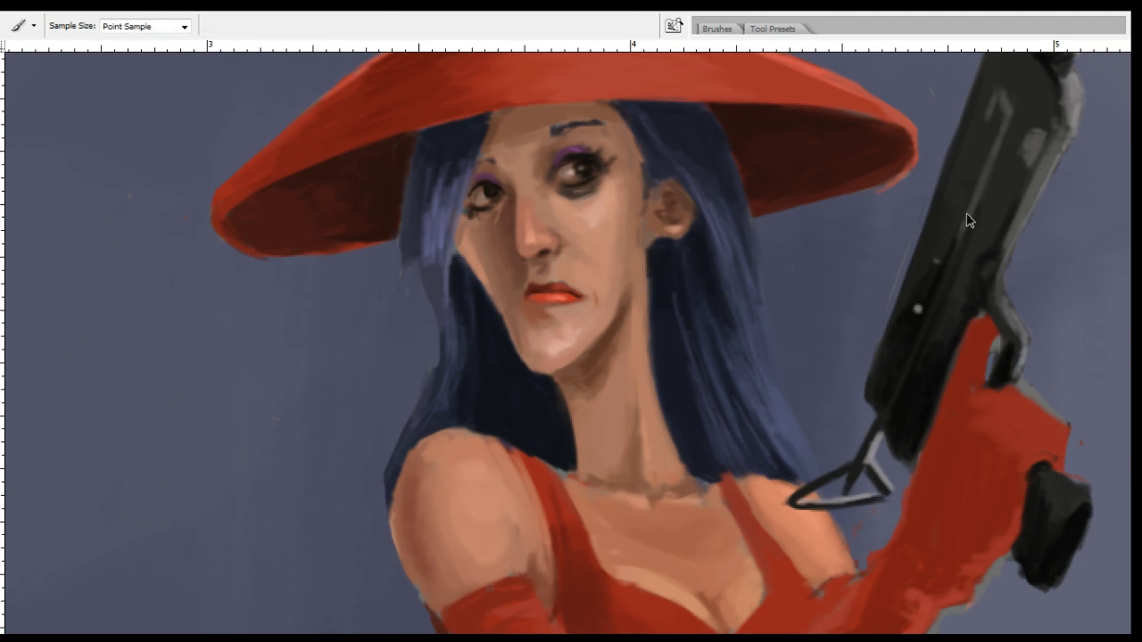
key("b")
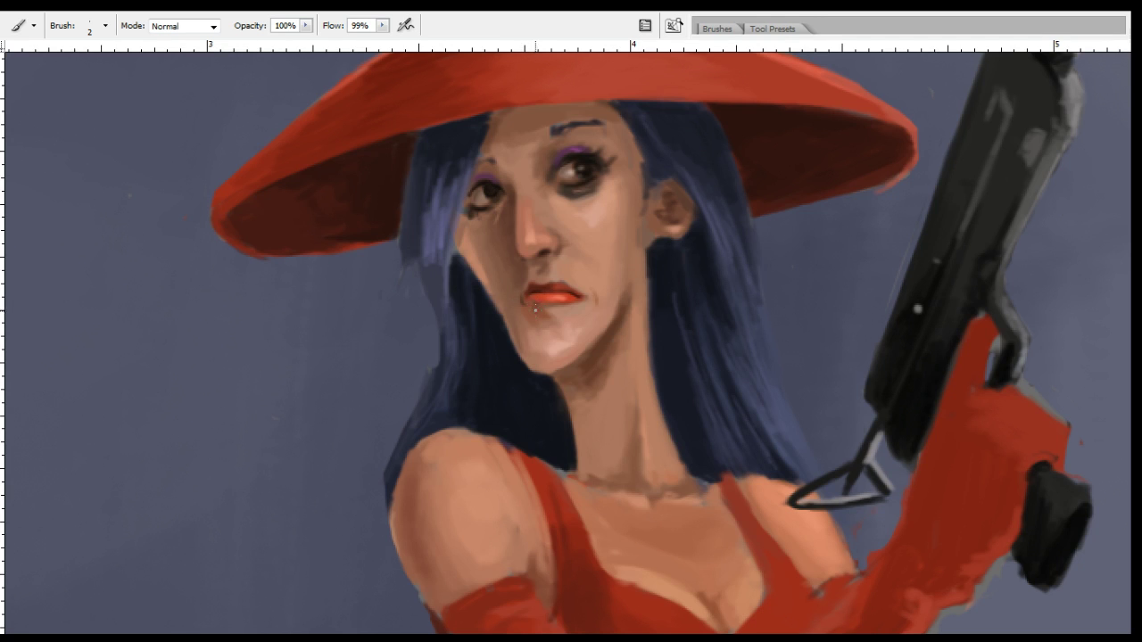
Enlarge the brush to size 5 and repaint the skin below the mouth's shadowed corner in sampled tones.
key("bracketright")
key("bracketright")
key("bracketright")
left_click(537, 310, "alt")
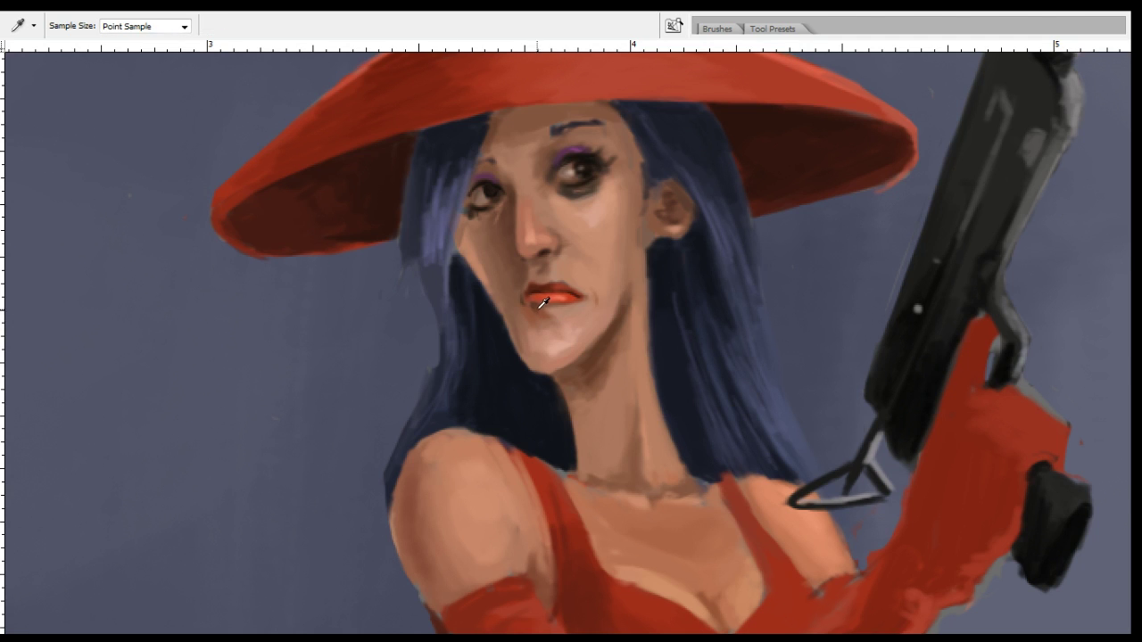
left_click(541, 313, "alt")
left_click_drag(542, 313, 536, 307)
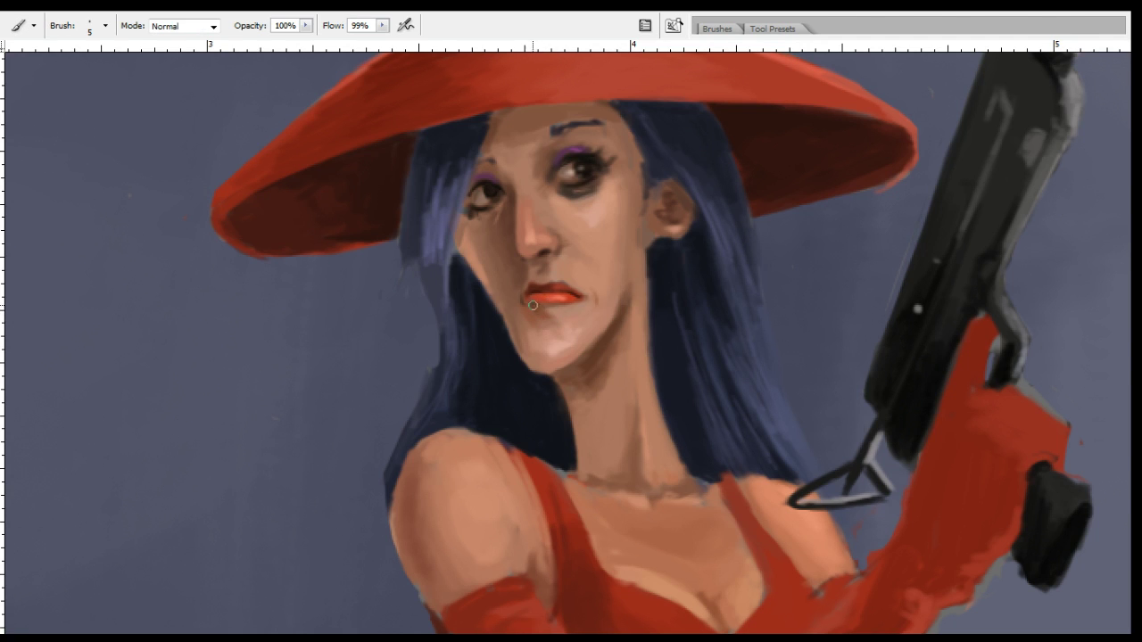
left_click(962, 224, "alt")
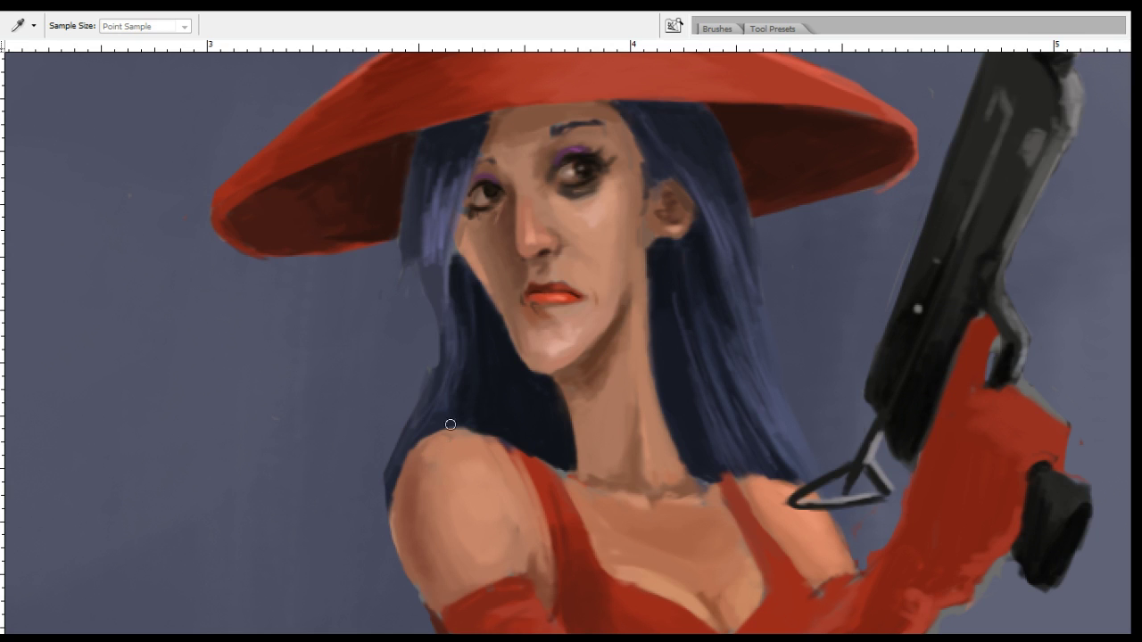
left_click(444, 439, "alt")
left_click_drag(536, 313, 536, 305)
Reduce the brush to size 3, add highlights to the lower lip and refine the skin above the upper lip.
left_click(560, 300, "alt")
left_click(558, 298, "alt")
left_click(973, 199)
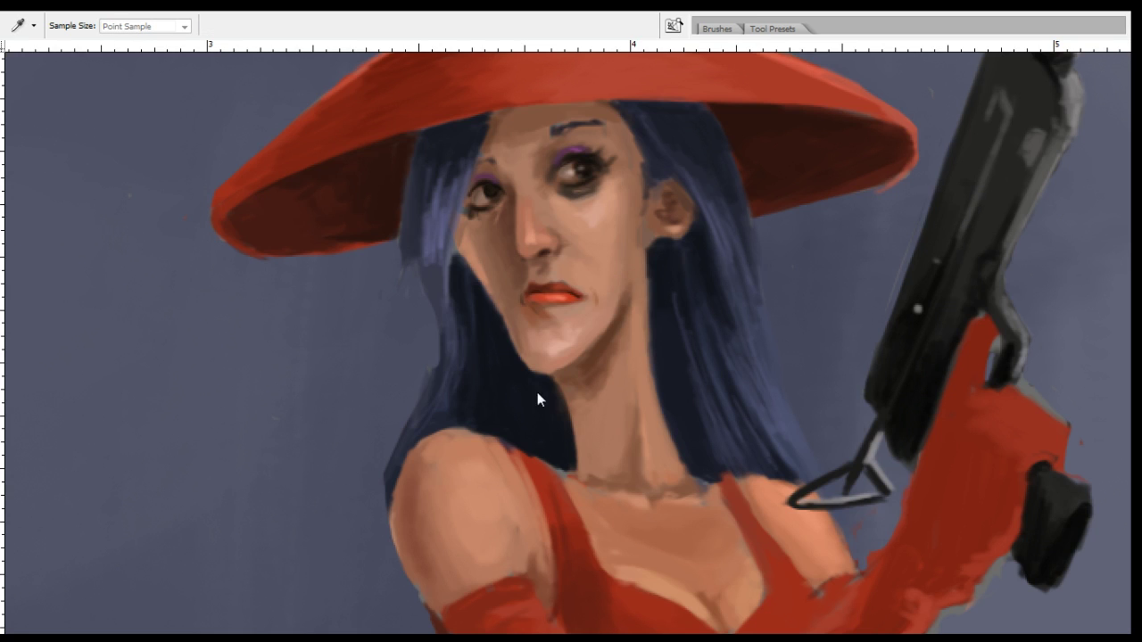
left_click(451, 372, "alt")
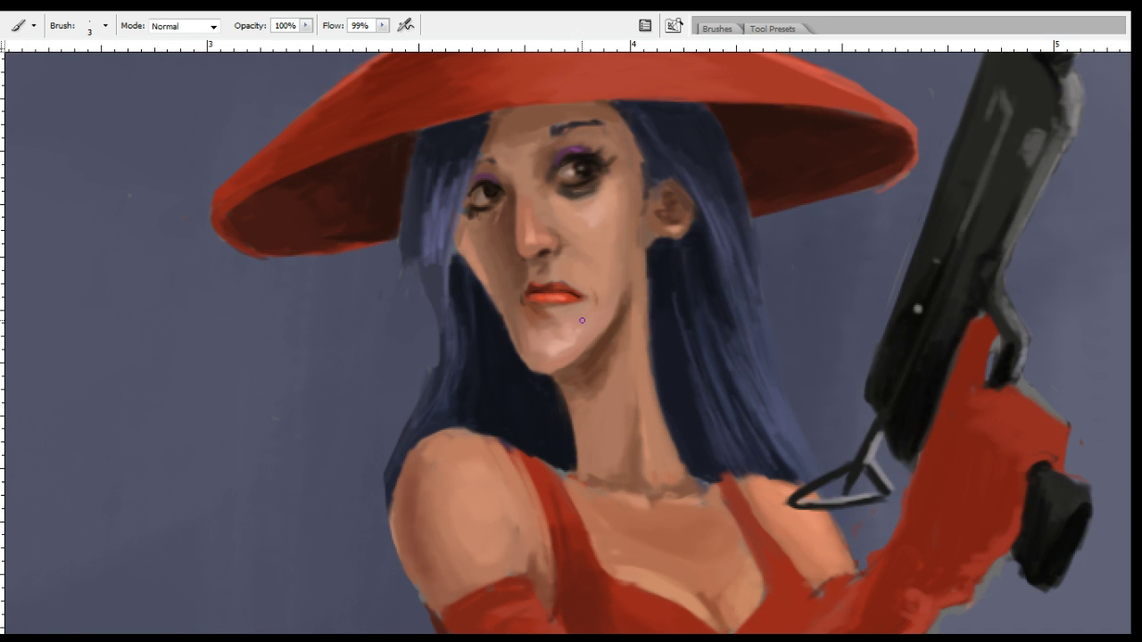
left_click(568, 296, "alt")
left_click(361, 361, "alt")
key("b")
left_click(577, 286, "alt")
left_click(562, 279, "alt")
left_click(574, 283, "alt")
left_click(563, 269, "alt")
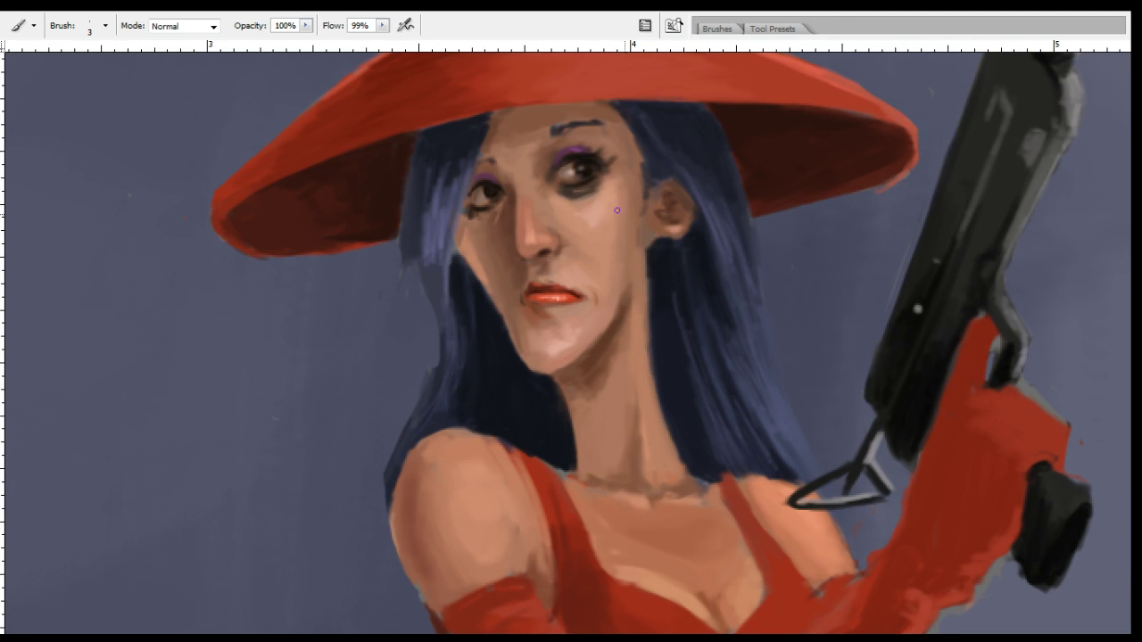
Reshape the inner ends of both eyebrows with short dark strokes.
left_click(549, 149, "alt")
left_click(557, 137, "alt")
left_click_drag(551, 135, 554, 131)
left_click_drag(492, 156, 483, 161)
Sample light skin tones and paint thin highlights along the lit side of the neck.
left_click(599, 378, "alt")
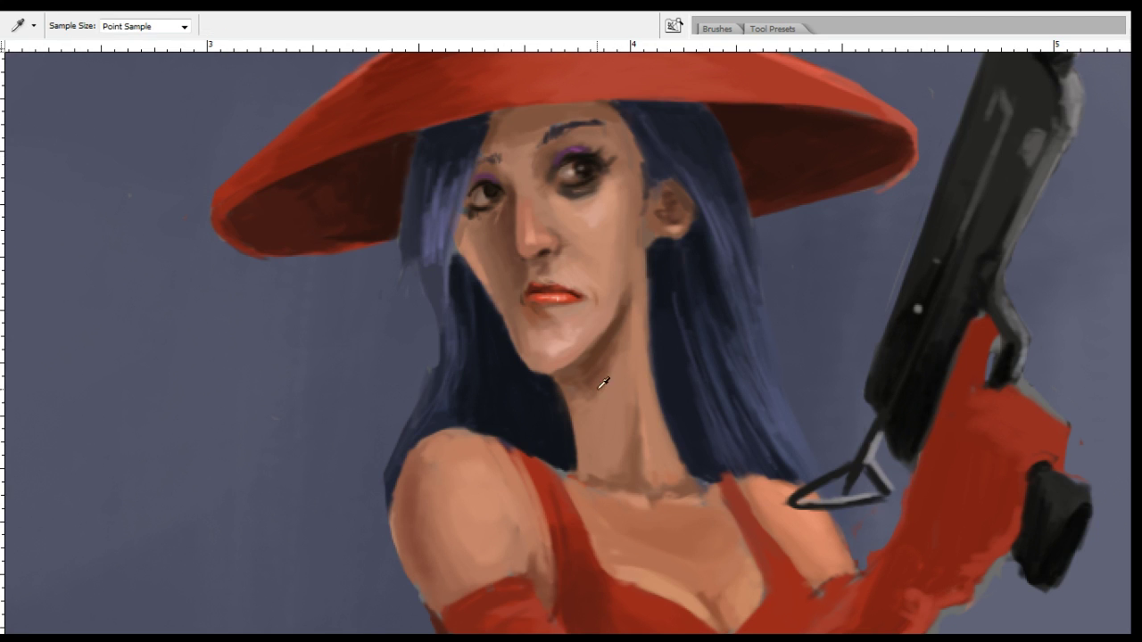
key("alt")
left_click(652, 434, "alt")
left_click(644, 344, "alt")
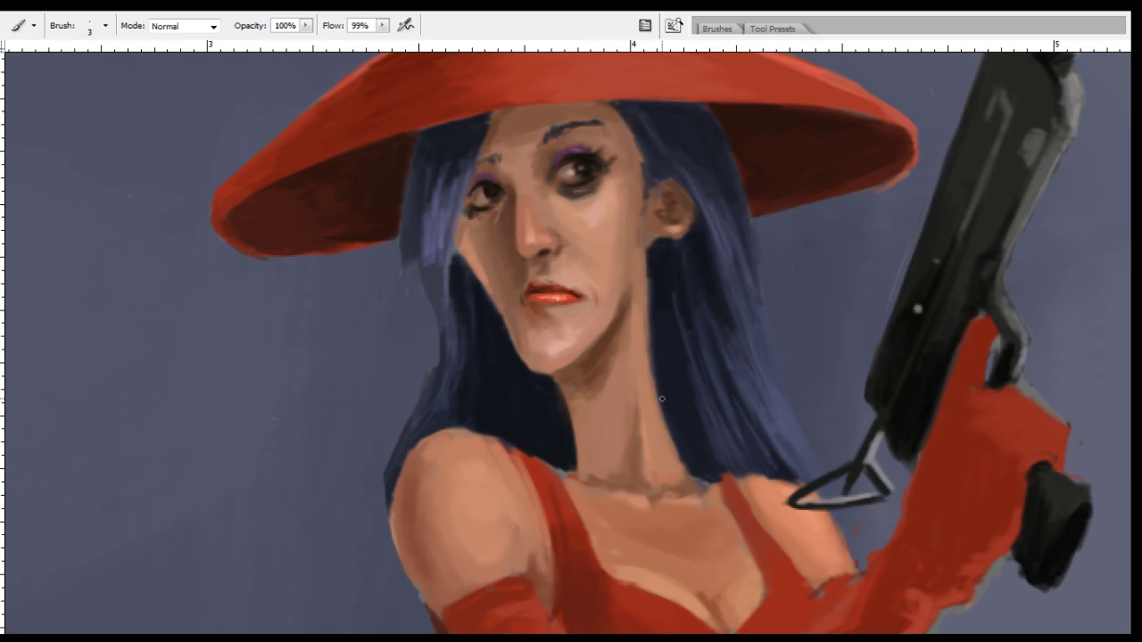
left_click_drag(647, 456, 644, 432)
key("i")
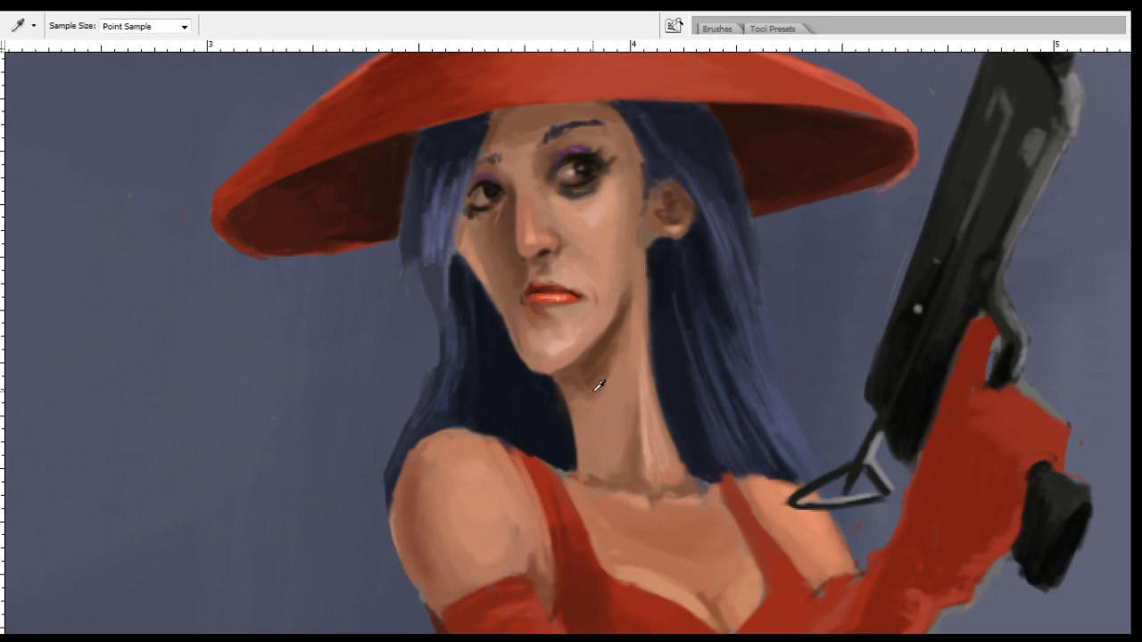
key("b")
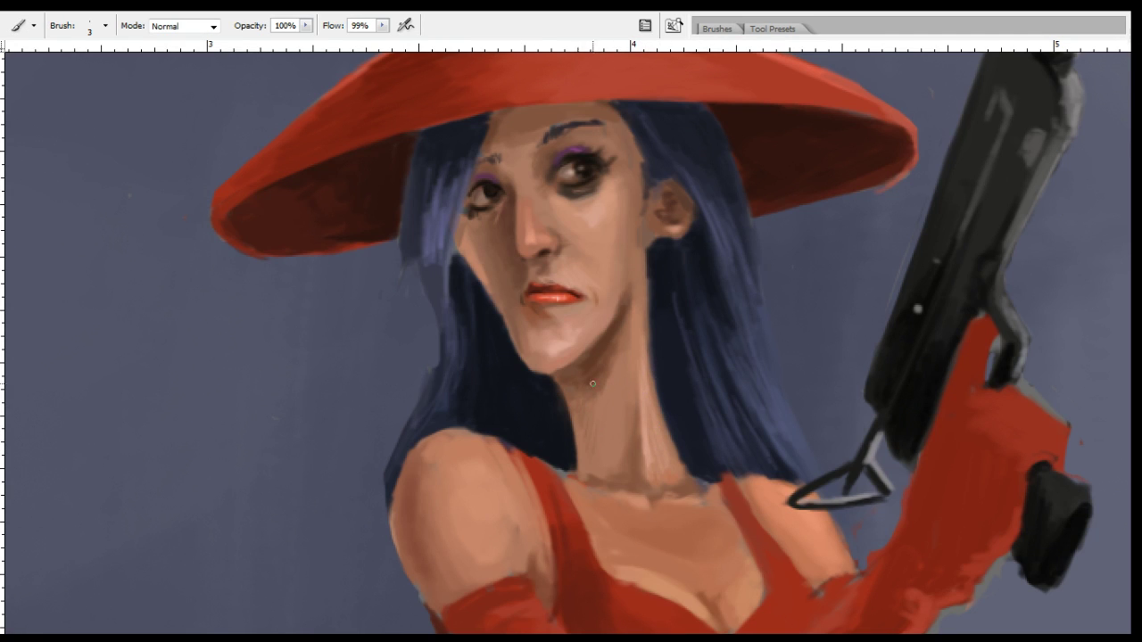
Hatch darker skin tones under the chin and down the neck to refine its shading.
key("r")
key("i")
key("b")
key("i")
key("b")
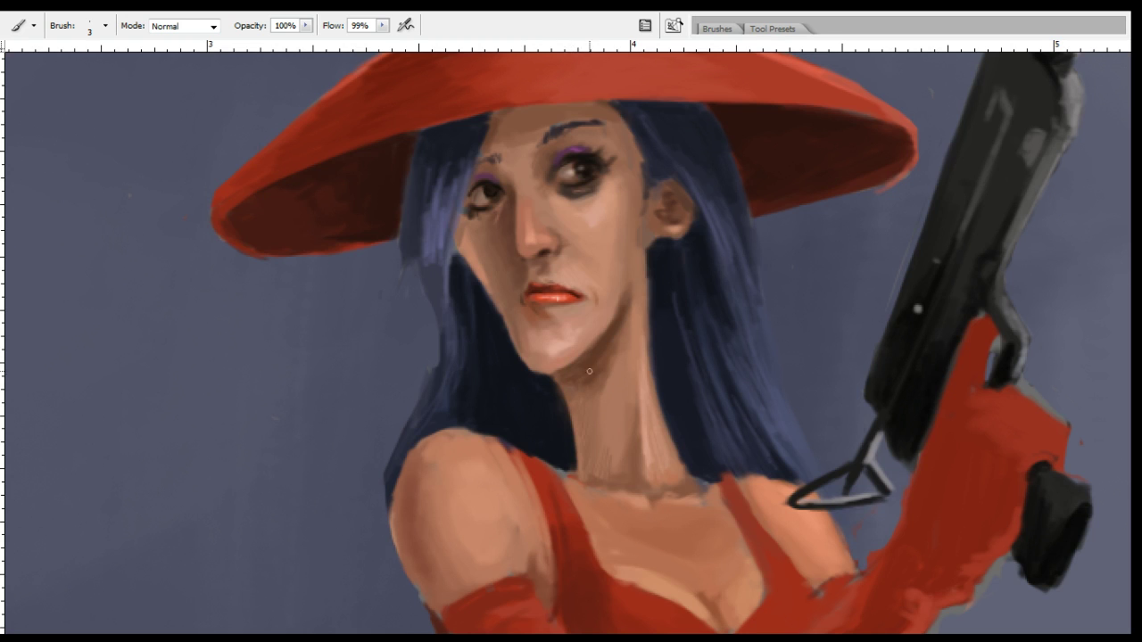
key("i")
key("b")
key("i")
key("b")
key("i")
key("b")
key("i")
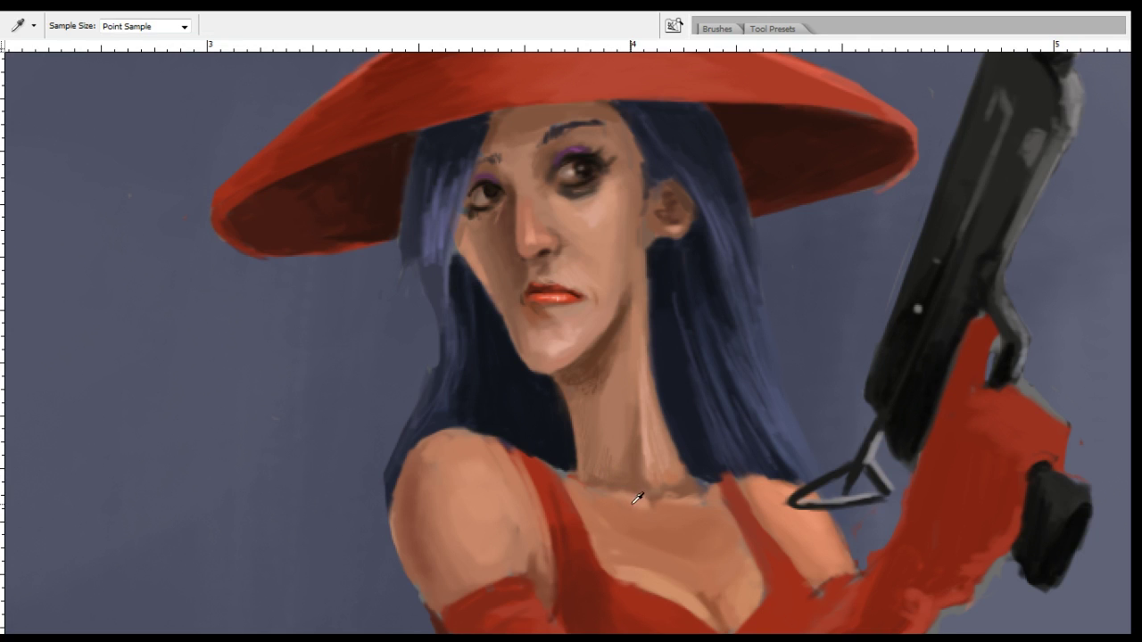
key("b")
Define the collarbones and the base of the neck with thin light and dark strokes.
left_click_drag(566, 475, 621, 495)
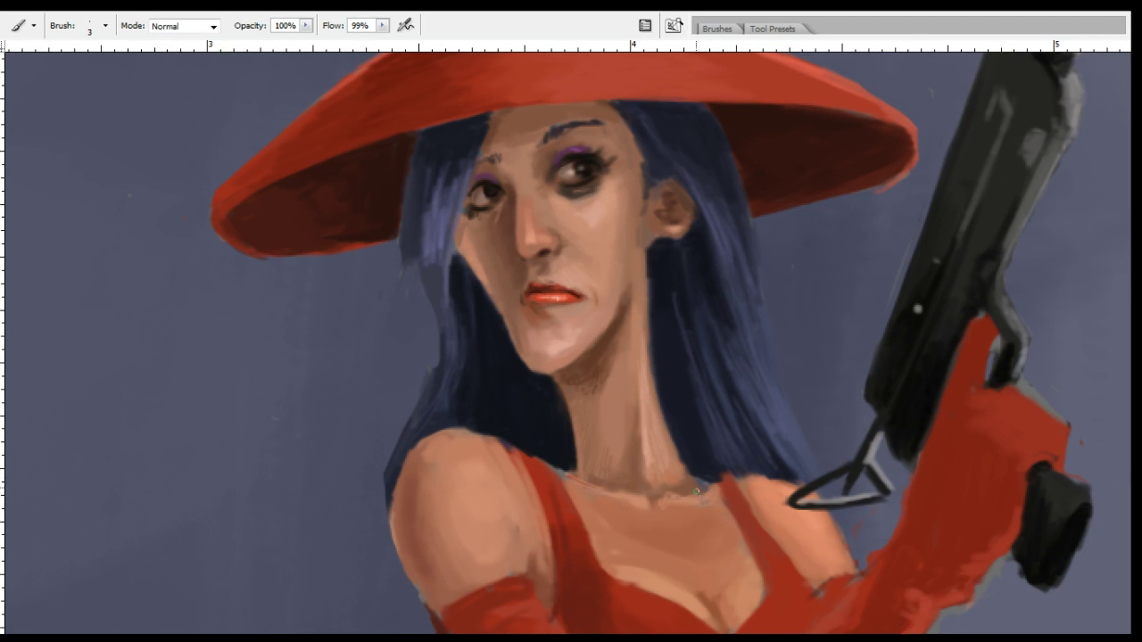
key("i")
key("b")
left_click(679, 478, "alt")
scroll(747, 447, "down", 3)
key("i")
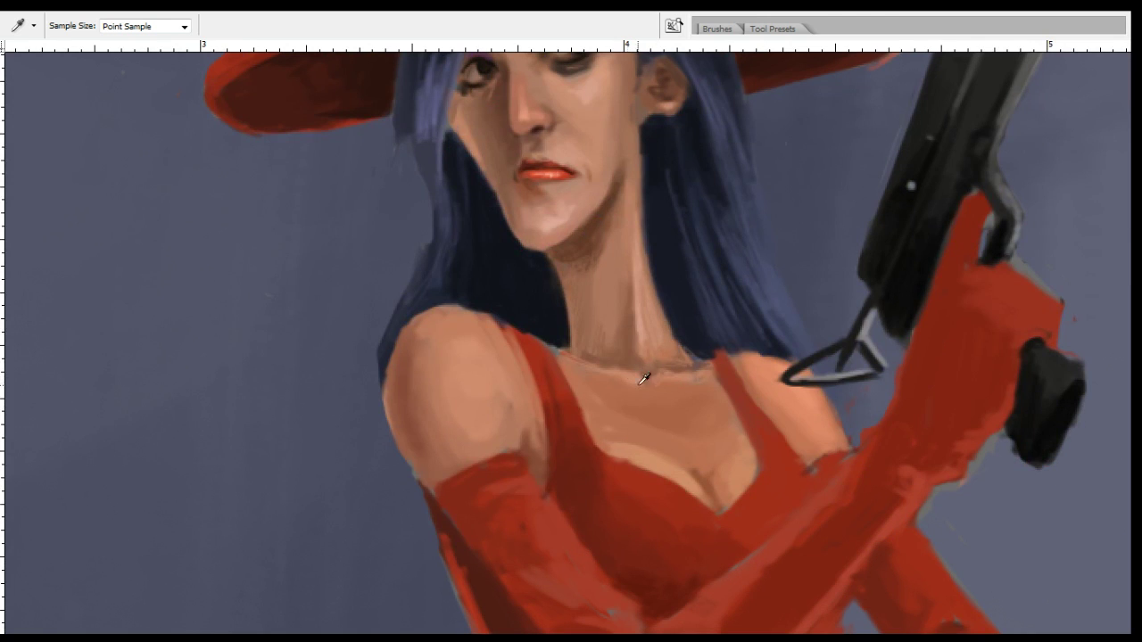
left_click(949, 222, "alt")
left_click(382, 377, "alt")
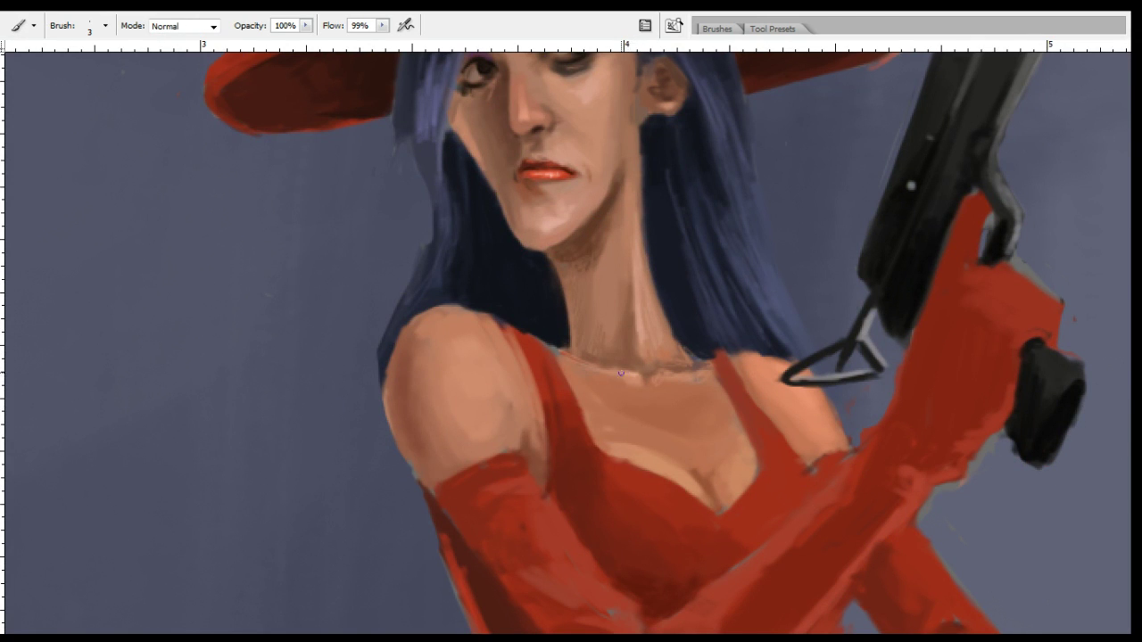
Hatch sampled darker skin tones across the upper chest below the collarbones.
key("i")
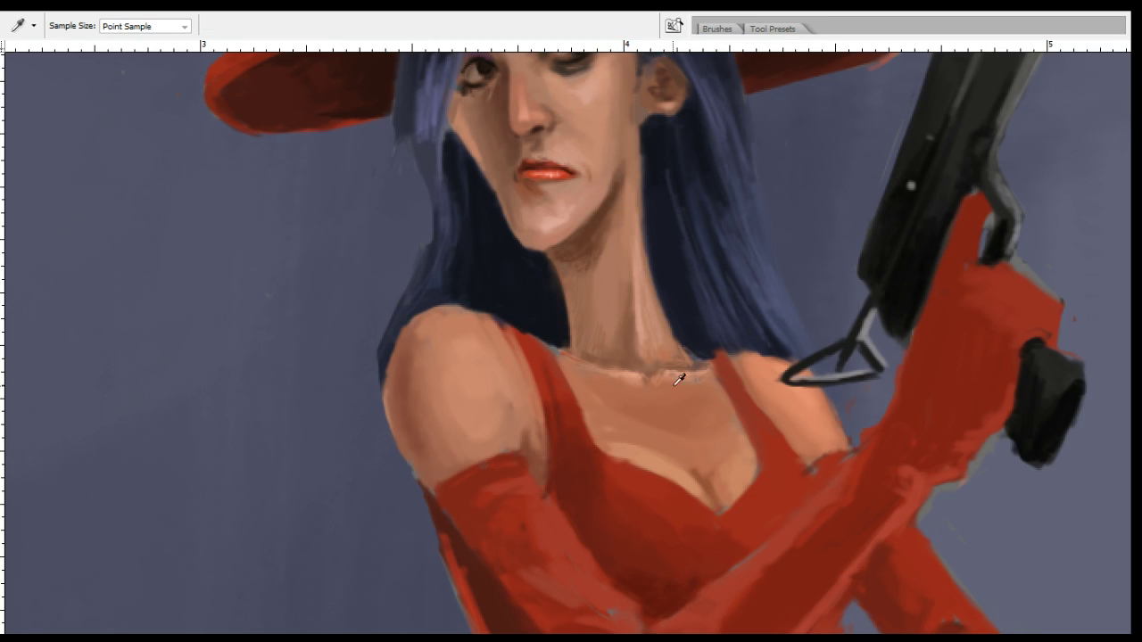
left_click(673, 407, "alt")
left_click(527, 436, "alt")
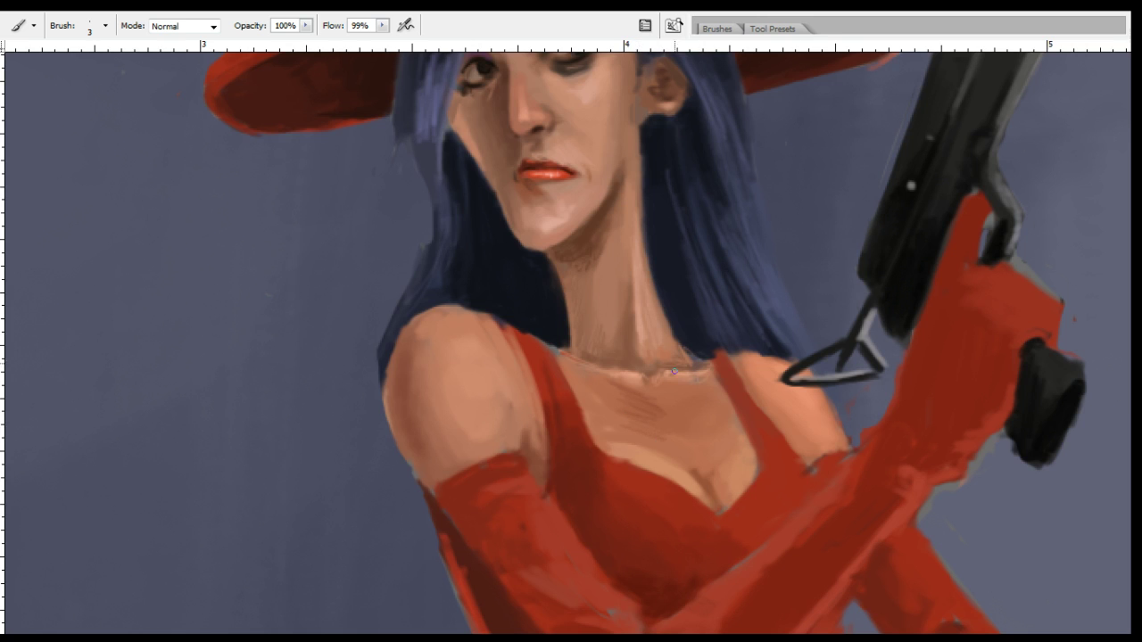
left_click_drag(683, 429, 724, 449)
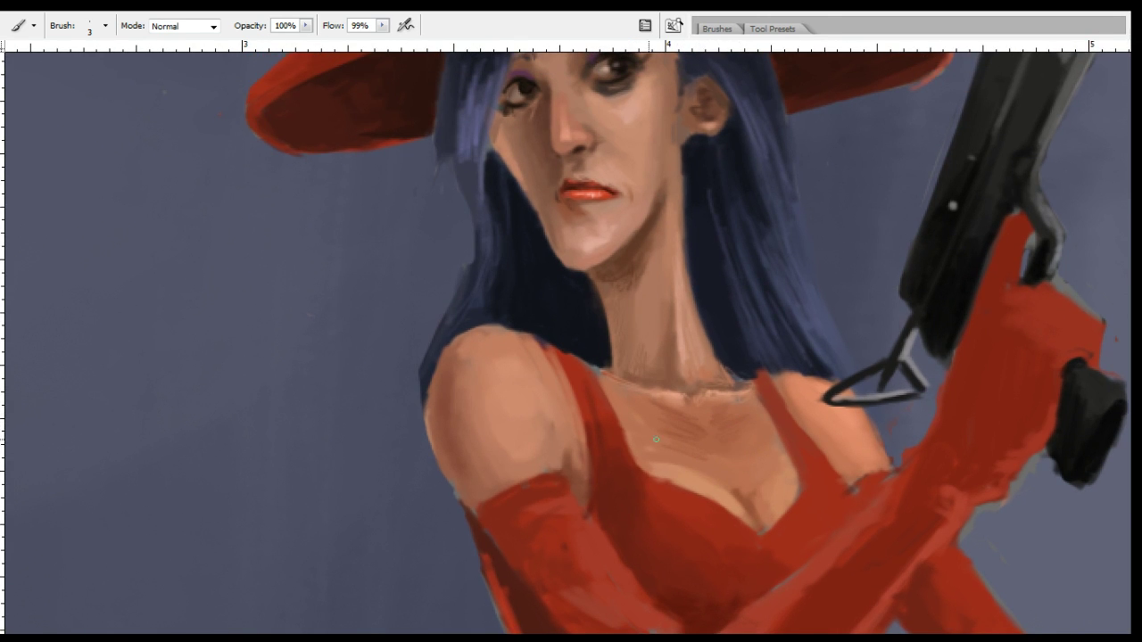
Sample skin tones and smooth the shading and outer contour of the bare shoulder.
left_click(466, 360, "alt")
left_click(460, 353, "alt")
left_click(528, 346, "alt")
left_click(542, 432, "alt")
left_click(541, 401, "alt")
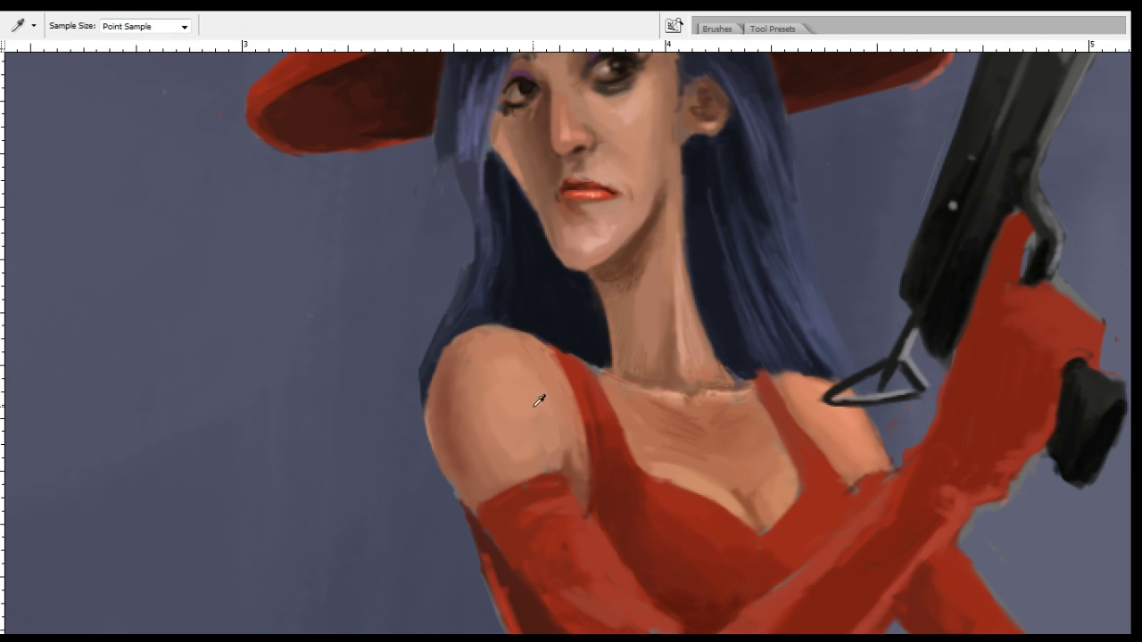
left_click(522, 437, "alt")
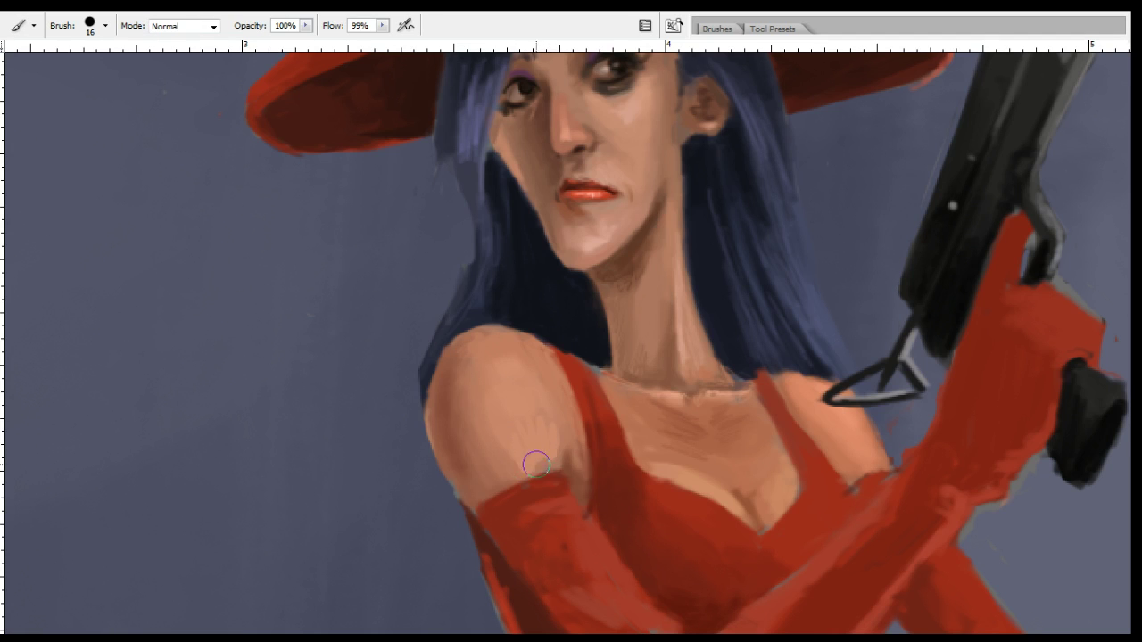
Blend the upper arm's skin above the glove and beside the dress strap, sampling nearby tones.
left_click(551, 437, "alt")
key("r")
key("b")
left_click(564, 411, "alt")
left_click_drag(564, 411, 563, 396)
left_click(563, 401, "alt")
key("r")
key("b")
left_click(577, 433, "alt")
mouse_move(573, 434)
left_mouse_down()
mouse_move(577, 477)
mouse_move(570, 433)
mouse_move(567, 459)
left_mouse_up()
left_click(581, 465, "alt")
left_click(580, 420, "alt")
left_click(516, 461, "alt")
Set the brush to size 5 and paint light highlight strokes on the rounded shoulder.
key("u")
key("i")
left_click(963, 212, "alt")
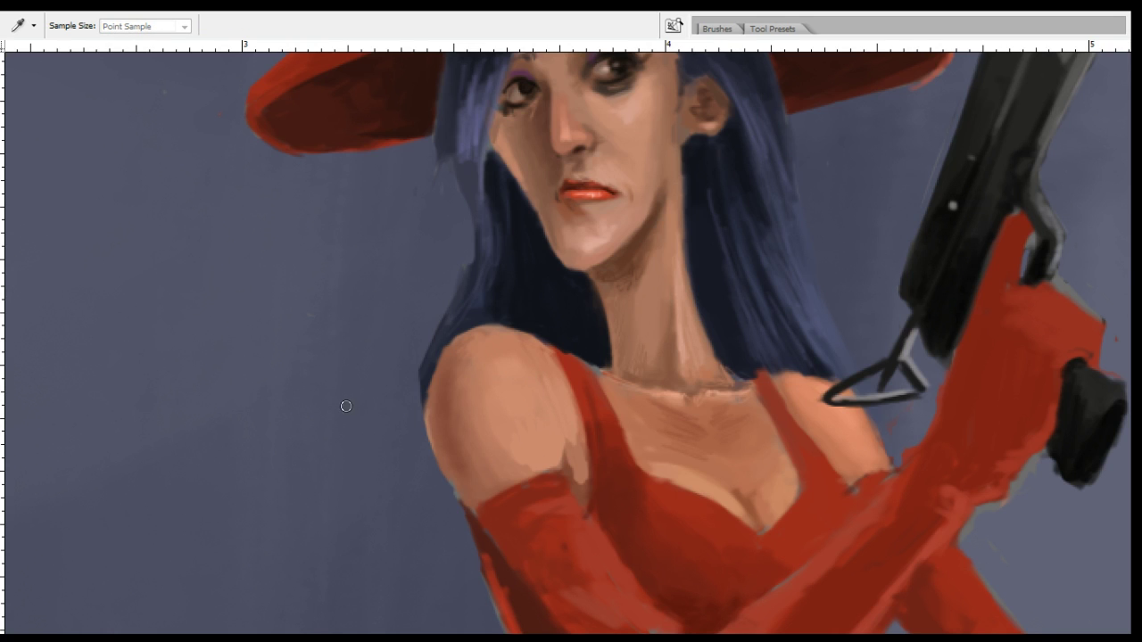
left_click(391, 375, "alt")
right_click(603, 343)
left_click(606, 399)
mouse_move(518, 376)
left_mouse_down()
mouse_move(525, 401)
mouse_move(538, 394)
left_mouse_up()
left_click(533, 382, "alt")
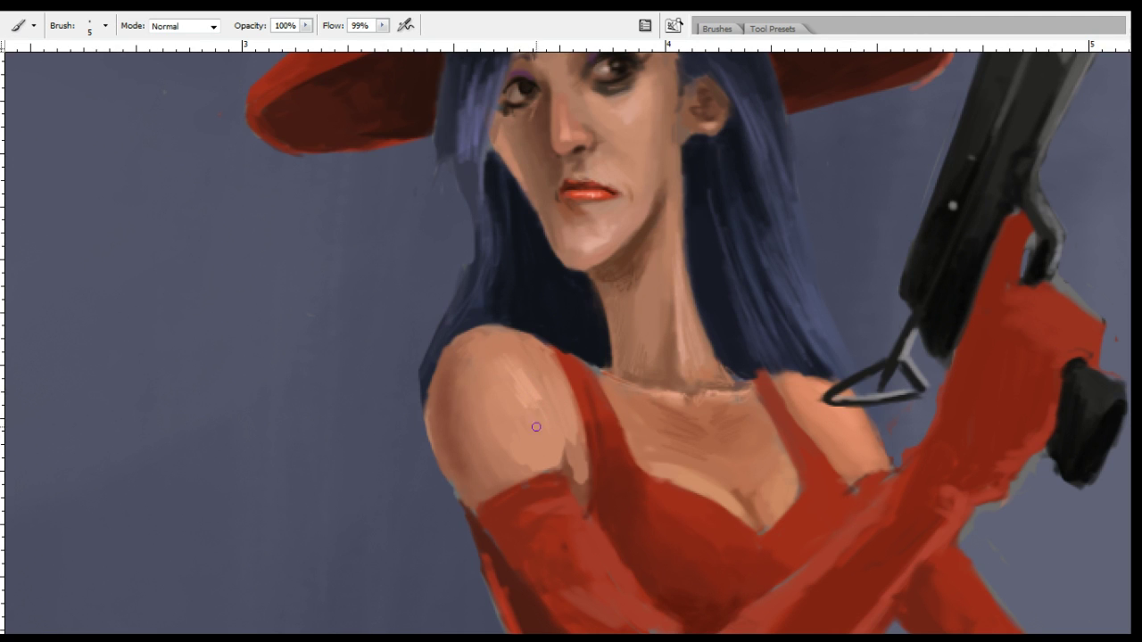
left_click_drag(544, 394, 546, 406)
Refine the skin edge between the upper arm and the dress strap with sampled tones.
left_click(577, 446, "alt")
left_click(578, 462, "alt")
left_click_drag(569, 379, 586, 457)
left_click(585, 371, "alt")
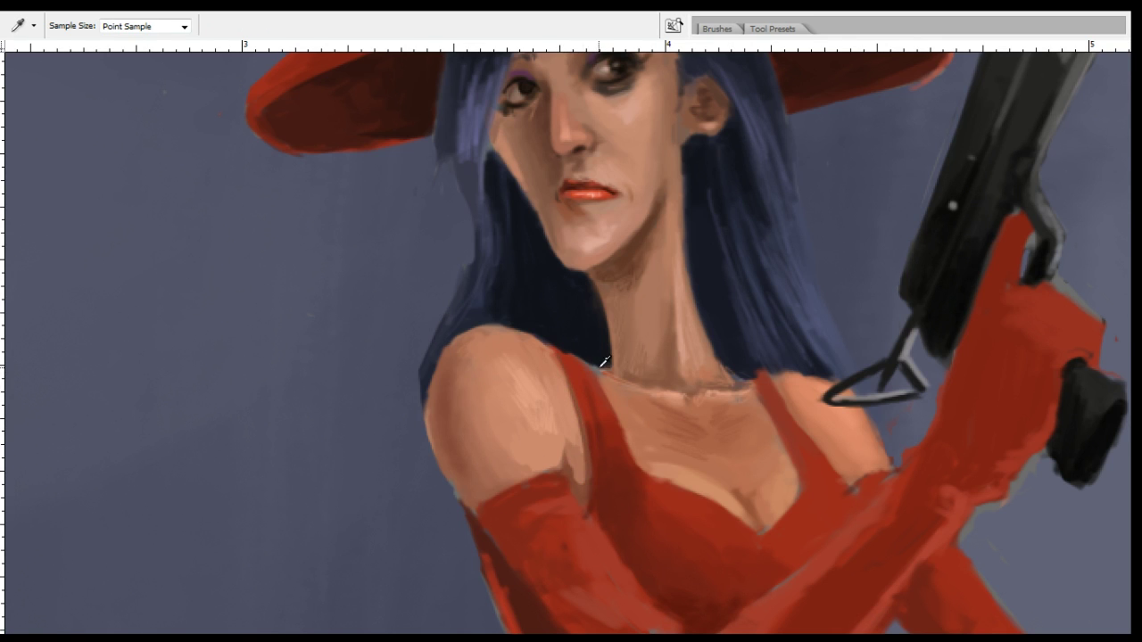
left_click(431, 411, "alt")
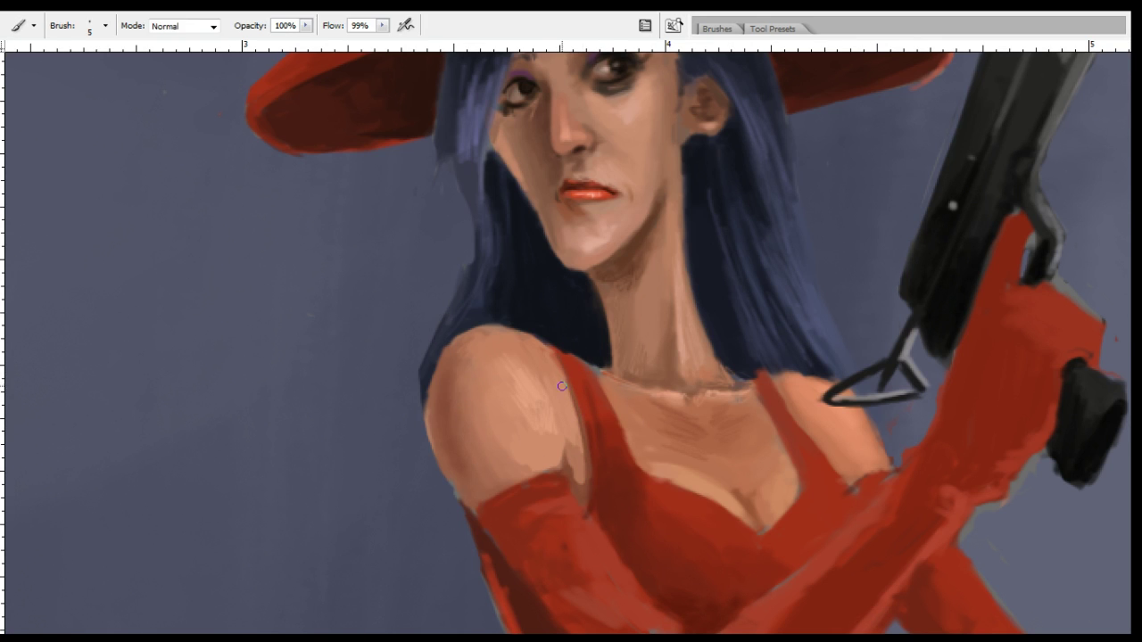
Paint bright red highlight strokes along both dress straps and their edges.
left_click_drag(573, 368, 591, 415)
left_click_drag(566, 352, 583, 367)
mouse_move(603, 412)
left_mouse_down()
mouse_move(619, 465)
mouse_move(618, 438)
mouse_move(643, 474)
left_mouse_up()
left_click_drag(773, 505, 760, 482)
mouse_move(738, 357)
left_mouse_down()
mouse_move(778, 421)
mouse_move(770, 403)
left_mouse_up()
left_click_drag(753, 357, 826, 453)
left_click_drag(744, 352, 732, 357)
left_click(721, 345, "alt")
Paint light red highlights along the dress's neckline over the bust.
left_click_drag(641, 478, 622, 388)
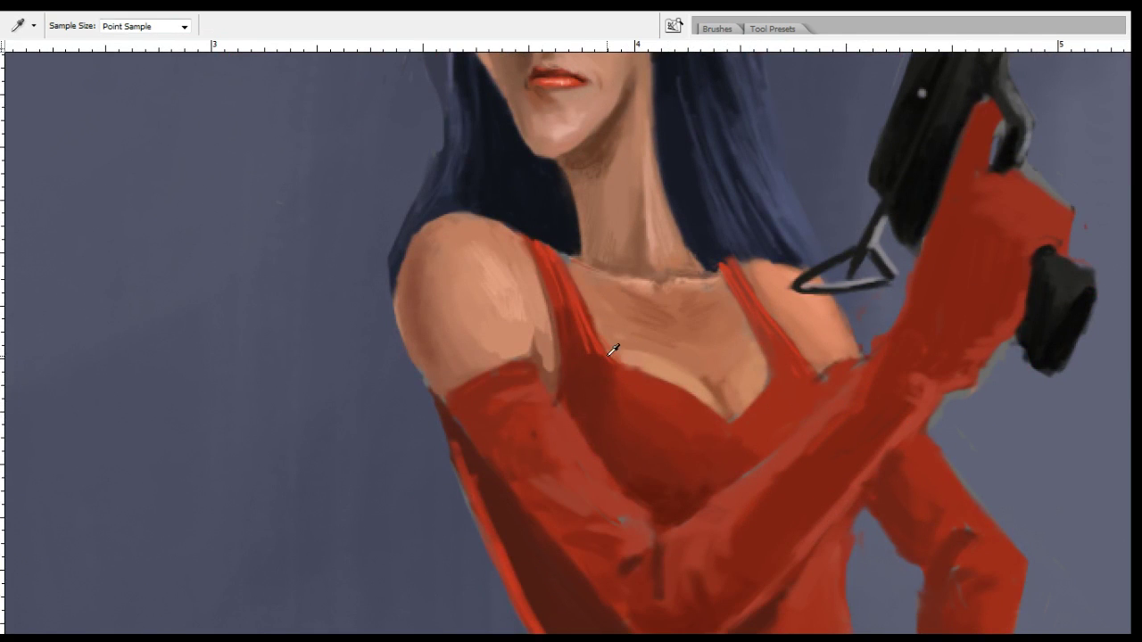
left_click(609, 353, "alt")
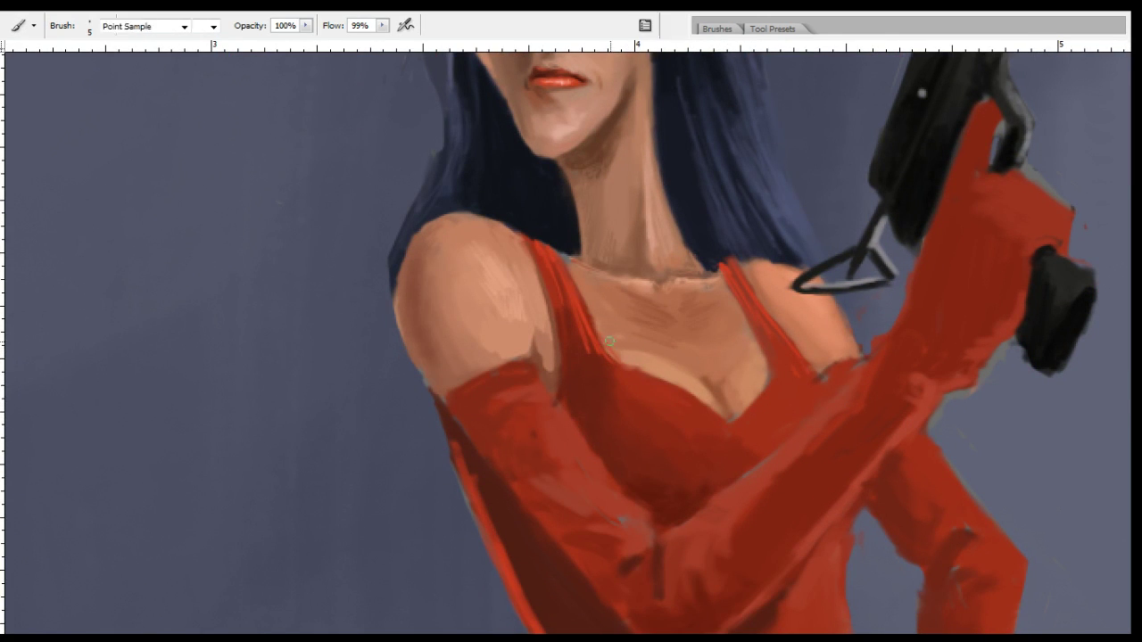
left_click(591, 308, "alt")
left_click_drag(651, 389, 694, 400)
left_click(673, 376, "alt")
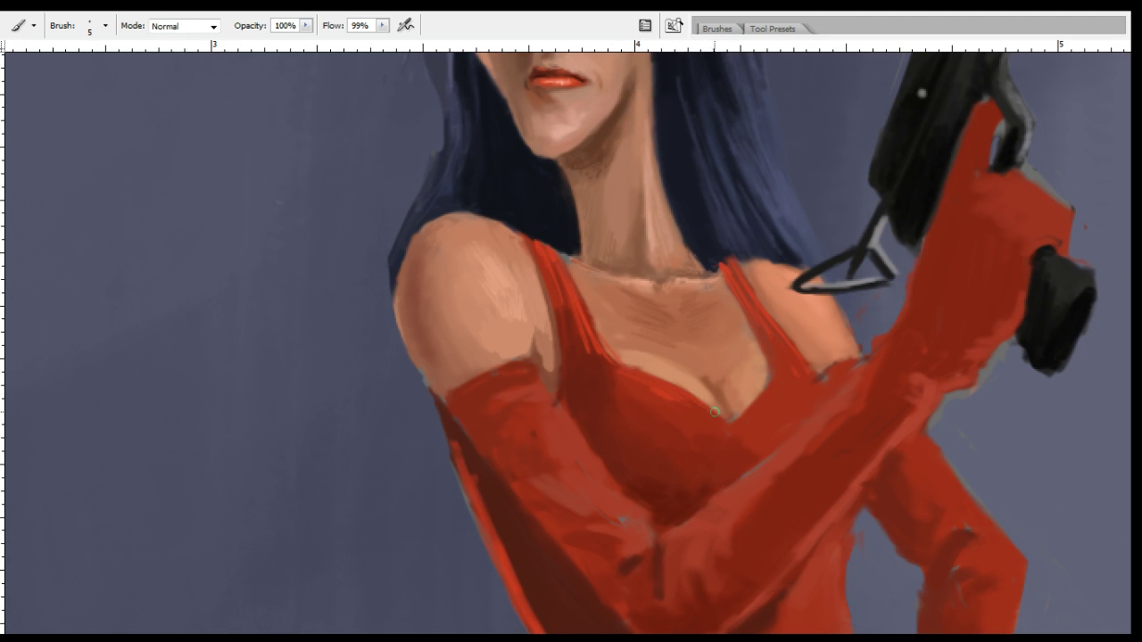
Refine the cleavage shading with short strokes in sampled skin tones.
left_click(721, 377, "alt")
left_click(718, 384, "alt")
left_click(719, 387, "alt")
left_click_drag(704, 378, 713, 392)
left_click(721, 387, "alt")
left_click(721, 379, "alt")
Touch up the chest skin and its edge against the dress strap with sampled colours.
key("o")
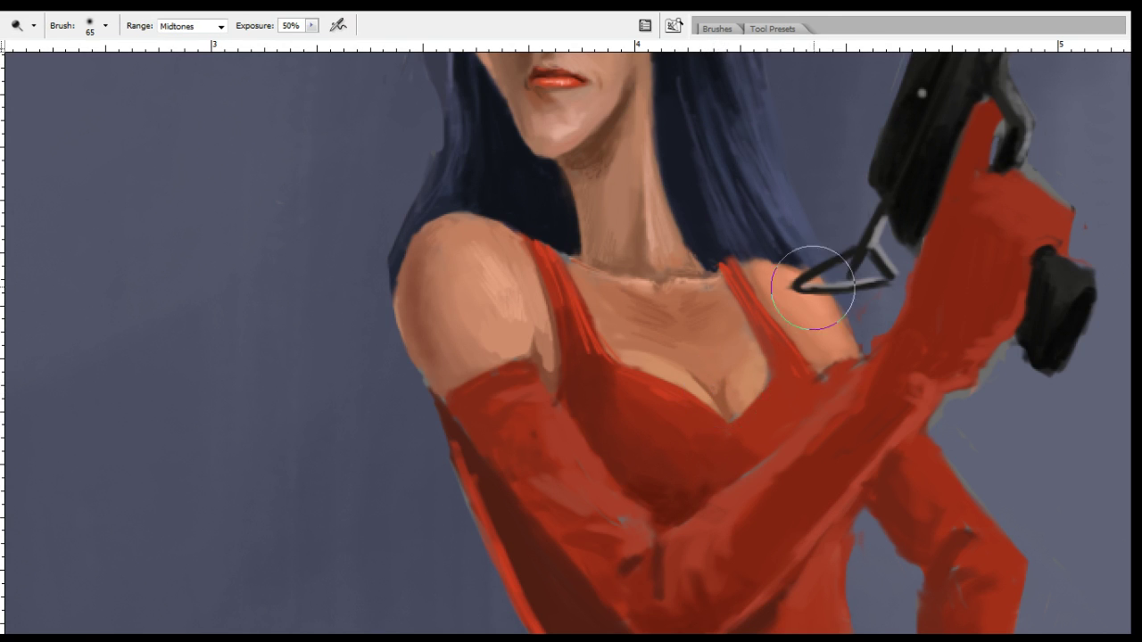
key("b")
left_click(746, 361, "alt")
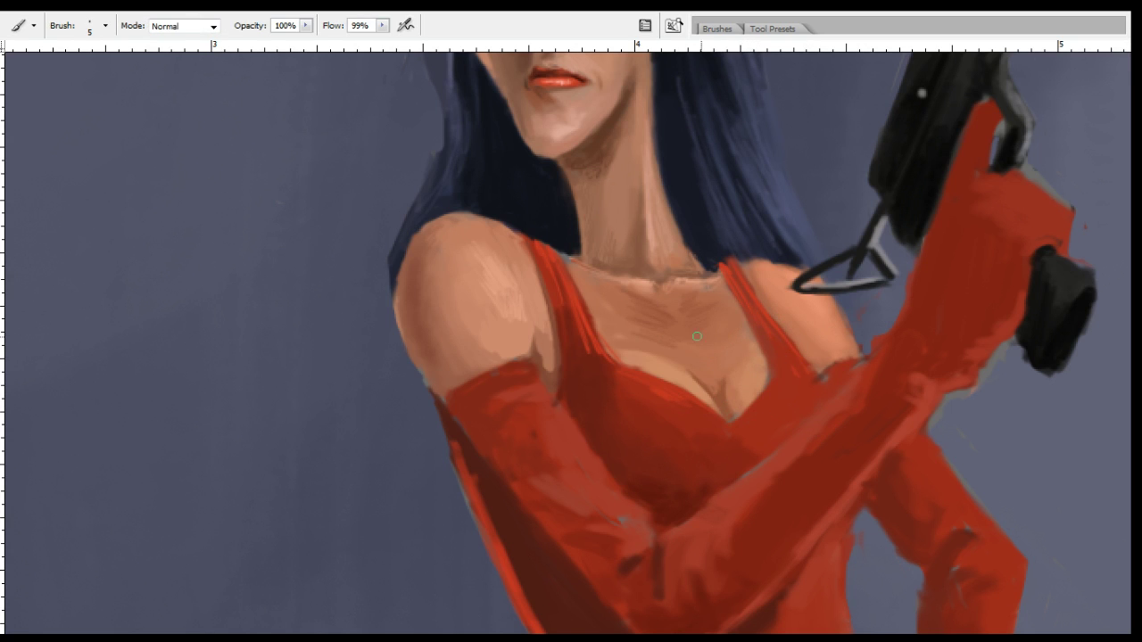
left_click(746, 364, "alt")
left_click(634, 342, "alt")
left_click_drag(613, 334, 619, 346)
left_click(616, 339, "alt")
left_click(596, 342, "alt")
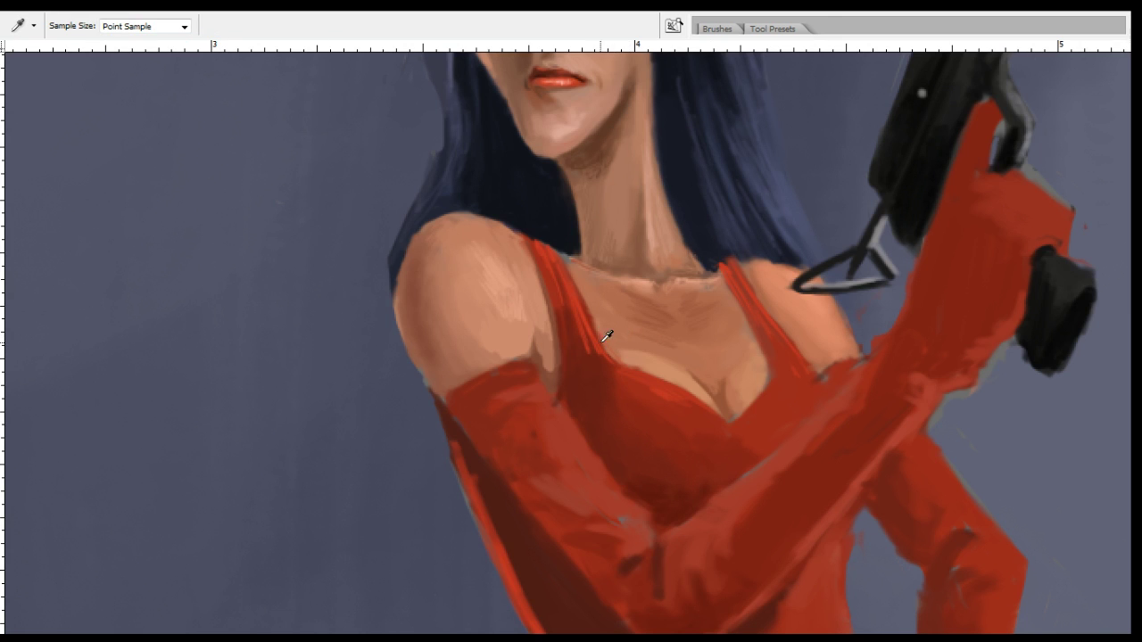
Add light red strokes along the upper edge of the near arm's glove.
mouse_move(496, 375)
left_mouse_down()
mouse_move(523, 372)
mouse_move(499, 386)
mouse_move(537, 356)
left_mouse_up()
left_click(522, 353, "alt")
left_click(515, 353, "alt")
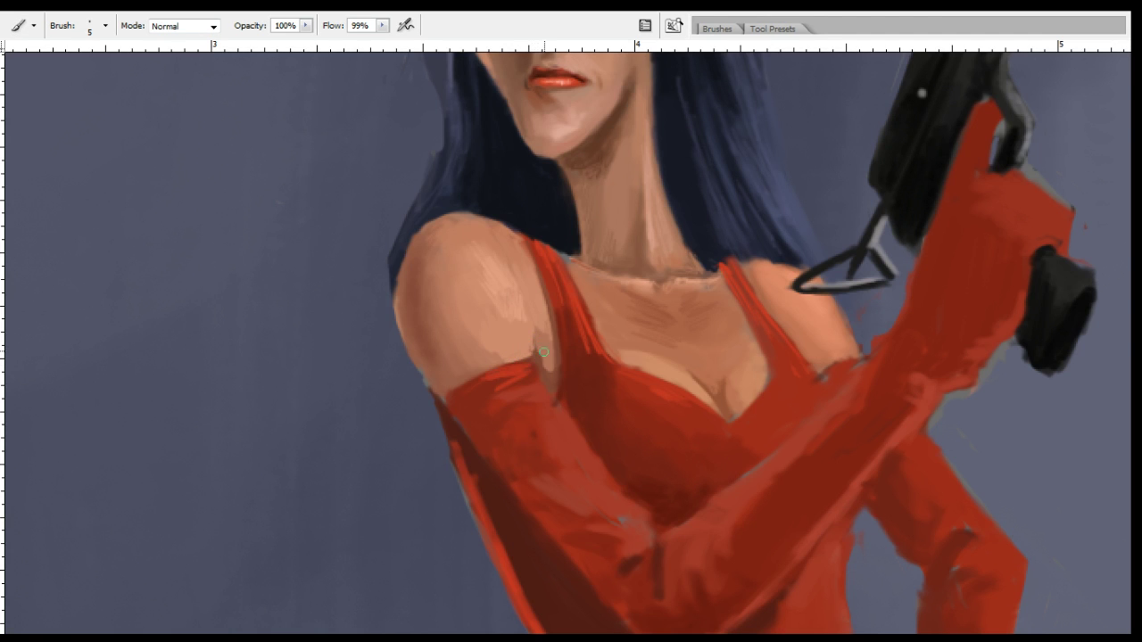
Clean up the armpit area between the glove and the dress with sampled skin and red tones.
left_click(546, 348, "alt")
left_click(545, 364, "alt")
left_click_drag(547, 366, 555, 384)
left_click(551, 374, "alt")
left_click(560, 350, "alt")
left_click_drag(557, 336, 560, 398)
left_click(552, 411, "alt")
left_click(527, 372, "alt")
left_click(577, 397, "alt")
Smooth the outer edge of the dress's trailing panel beside the legs with sampled red strokes.
key("ctrl+0")
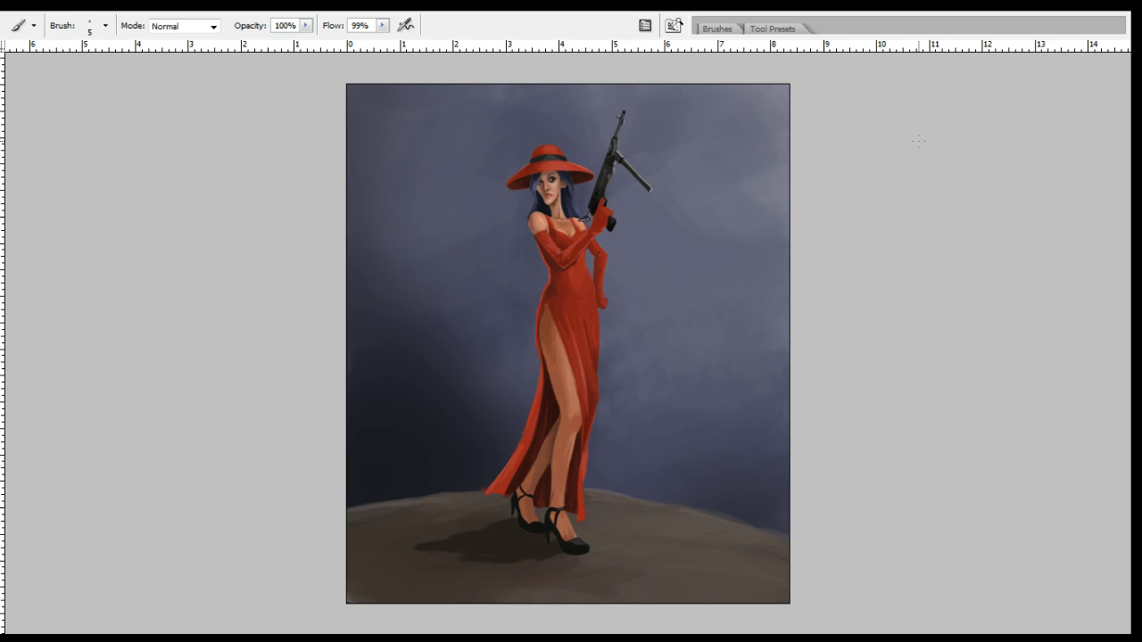
key("ctrl+alt+0")
left_click_drag(495, 382, 547, 337)
key("b")
left_click_drag(516, 570, 592, 248)
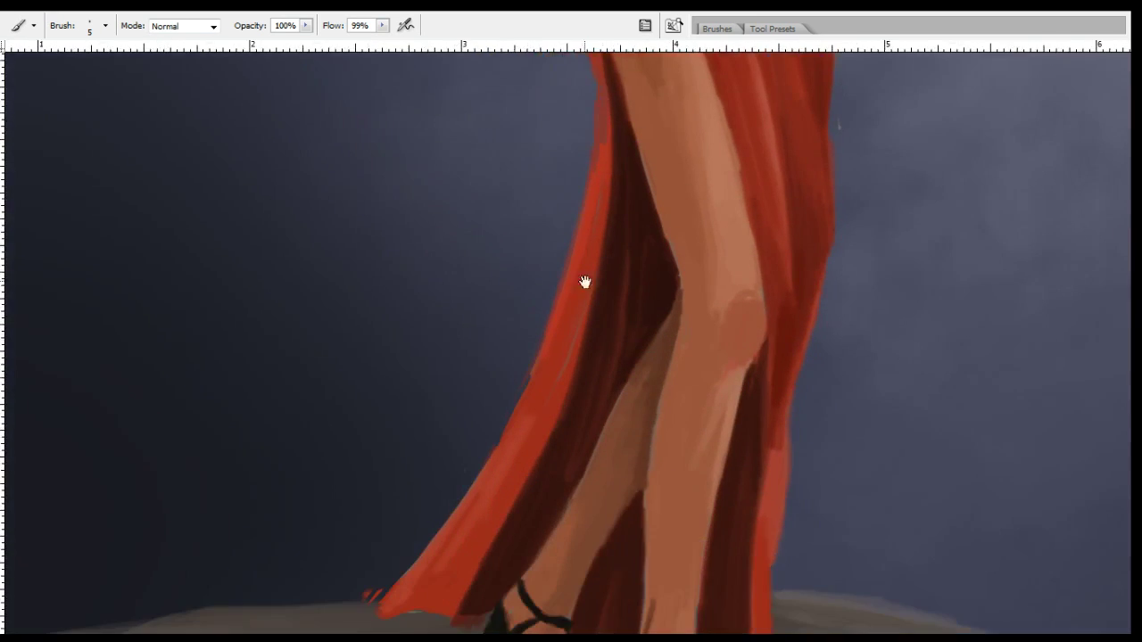
left_click_drag(495, 523, 600, 249)
key("i")
key("b")
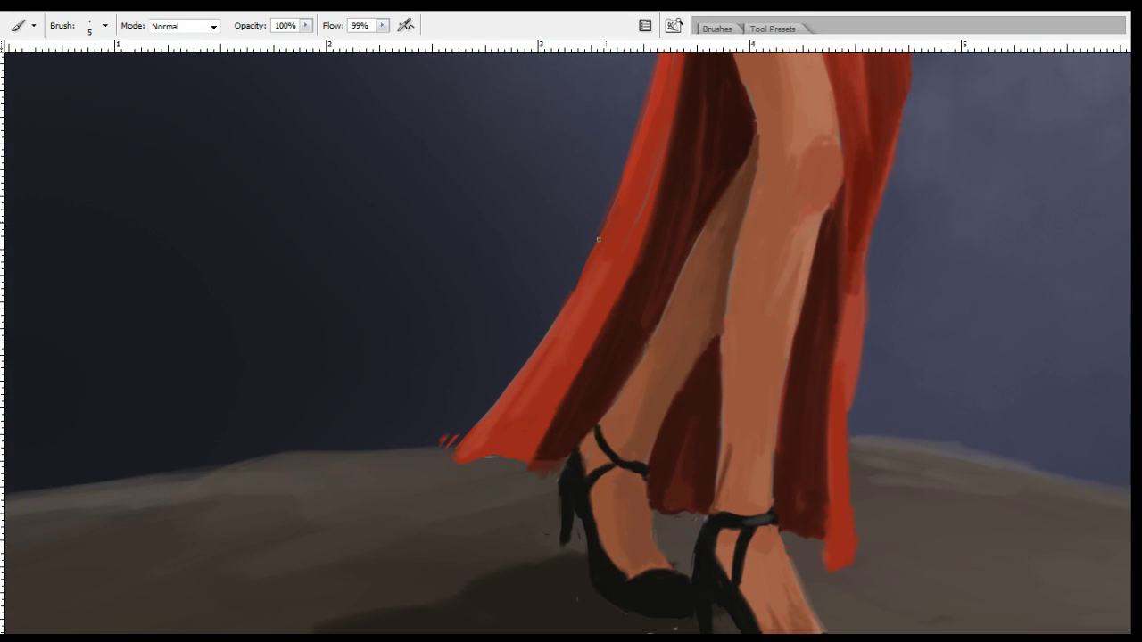
key("i")
key("b")
mouse_move(580, 277)
left_mouse_down()
mouse_move(547, 329)
mouse_move(555, 314)
left_mouse_up()
Erase the stray red marks beside the tip of the trailing dress hem.
key("i")
key("e")
left_click_drag(443, 442, 484, 430)
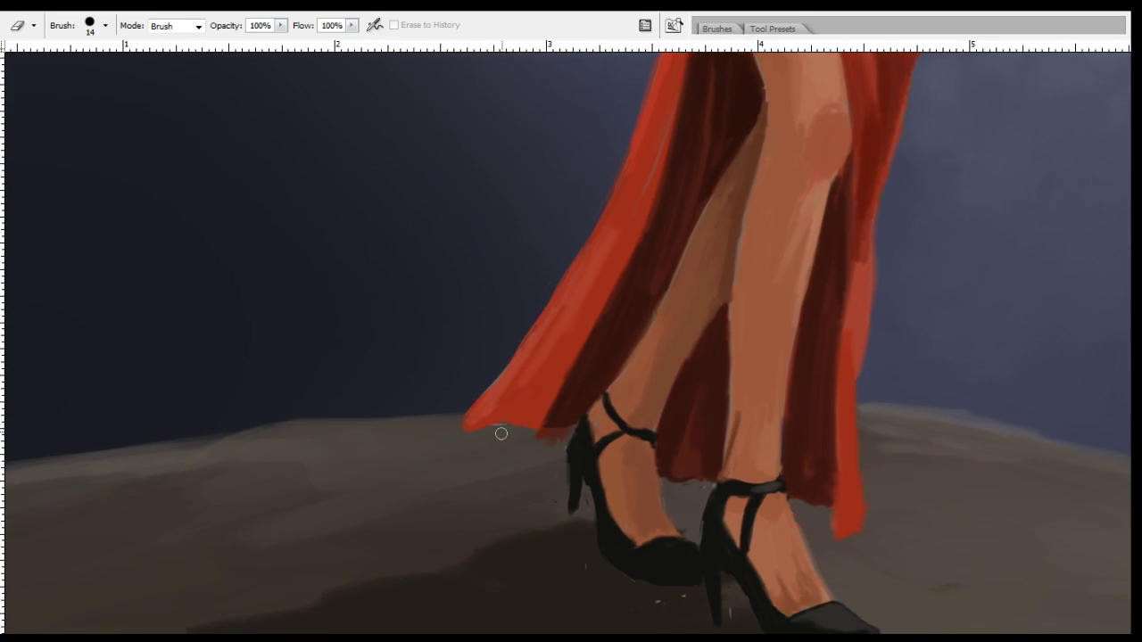
Extend the corner of the trailing hem downward into a pointed tip with sampled red.
key("i")
key("b")
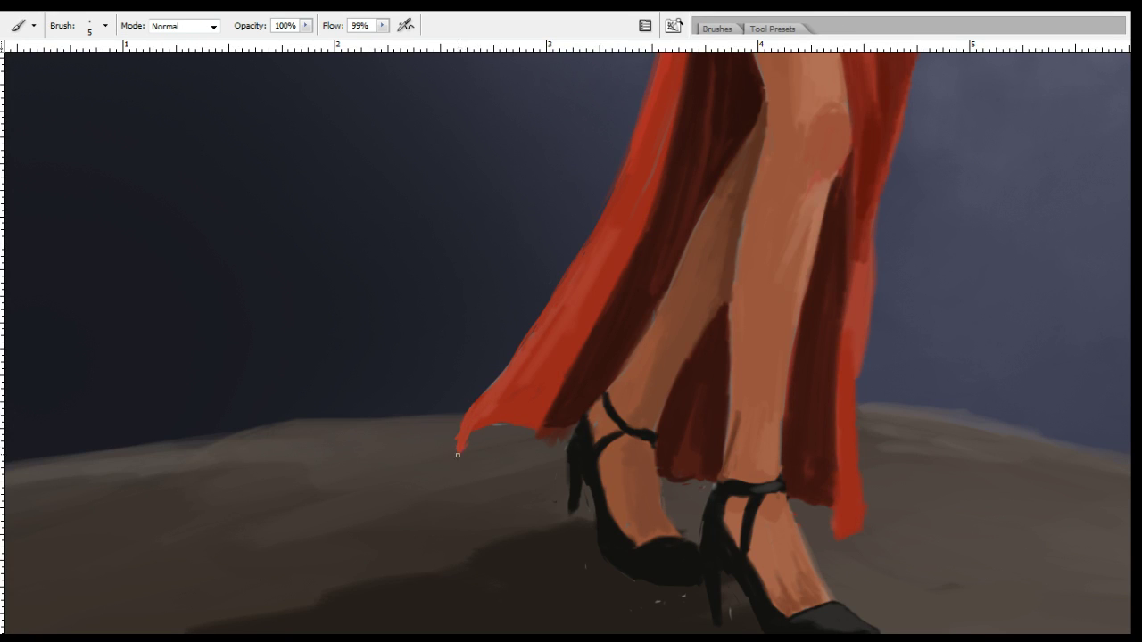
key("i")
key("b")
mouse_move(475, 443)
left_mouse_down()
mouse_move(514, 441)
mouse_move(480, 436)
mouse_move(528, 433)
mouse_move(513, 440)
mouse_move(495, 441)
mouse_move(541, 413)
mouse_move(529, 441)
mouse_move(465, 456)
left_mouse_up()
Fill in the lengthened hem between its tip and the rear heel with sampled red tones.
left_click(528, 380, "alt")
mouse_move(500, 423)
left_mouse_down()
mouse_move(520, 383)
mouse_move(512, 421)
mouse_move(523, 433)
mouse_move(536, 412)
left_mouse_up()
left_click(546, 360, "alt")
key("r")
key("b")
left_click(497, 430, "alt")
mouse_move(483, 445)
left_mouse_down()
mouse_move(489, 401)
mouse_move(506, 394)
mouse_move(473, 448)
left_mouse_up()
left_click(498, 401, "alt")
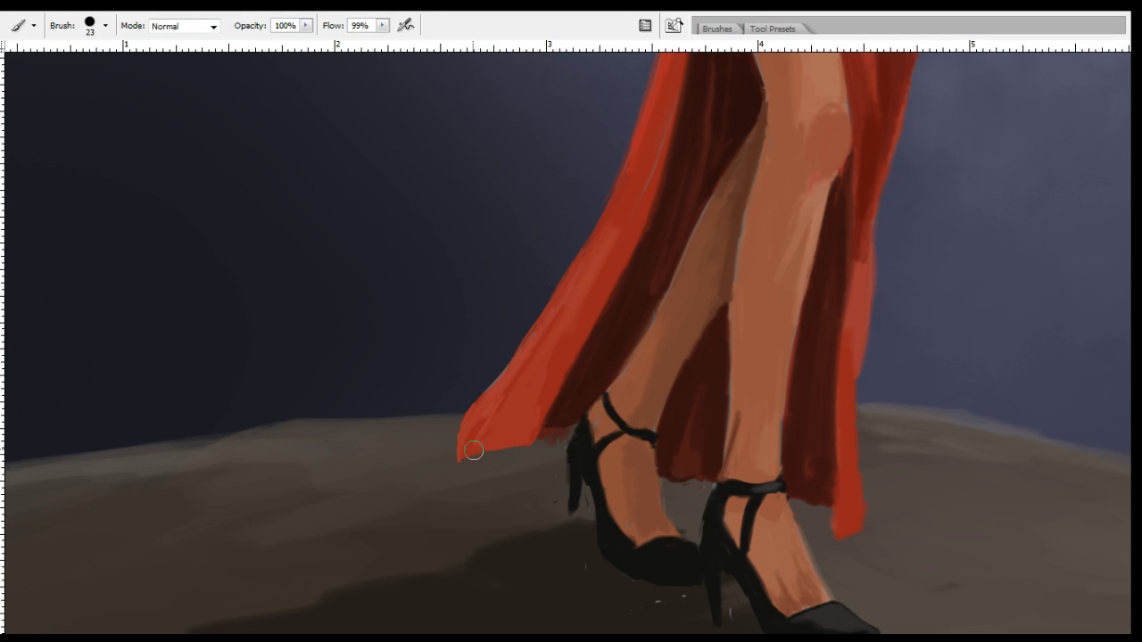
Clean up the hem's lower edge near the rear heel with the eraser and sampled dark red.
key("e")
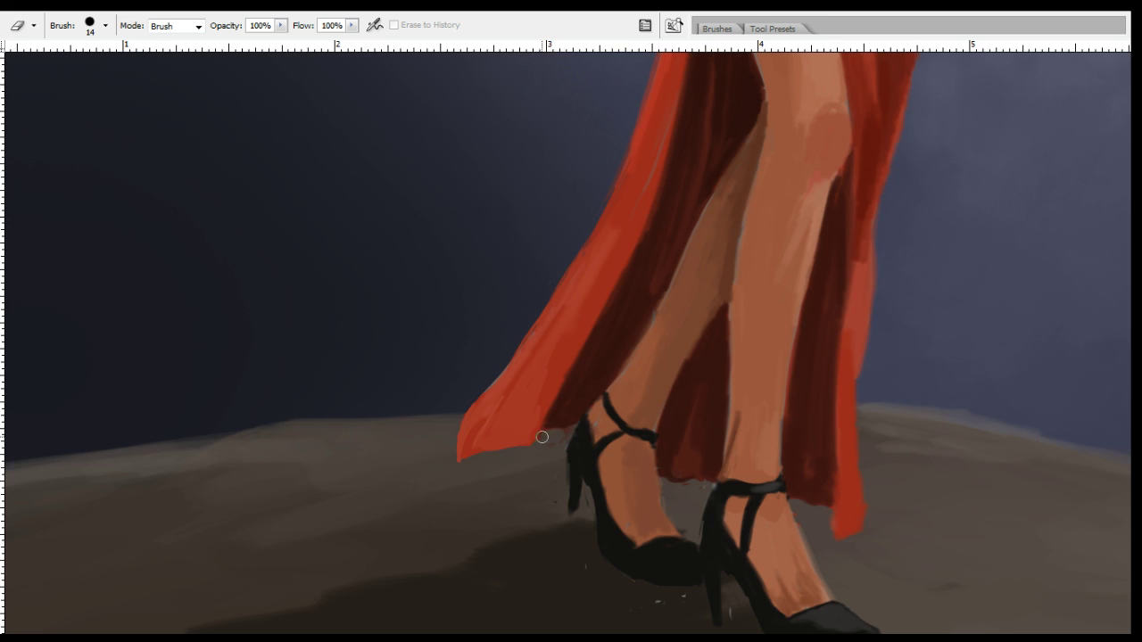
key("i")
key("b")
left_click(564, 432, "alt")
key("e")
Paint small light highlights on the toes of both black shoes with a fine brush.
left_click_drag(638, 508, 629, 361)
key("i")
key("b")
left_click(973, 212)
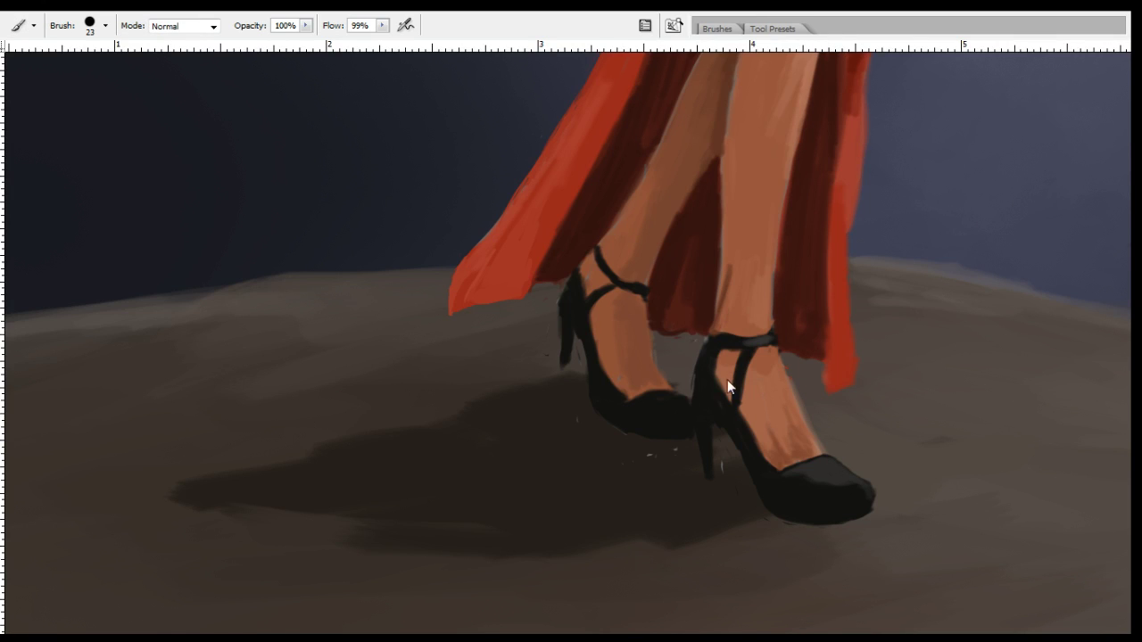
left_click_drag(673, 395, 685, 396)
left_click_drag(835, 459, 855, 477)
left_click_drag(846, 317, 769, 351)
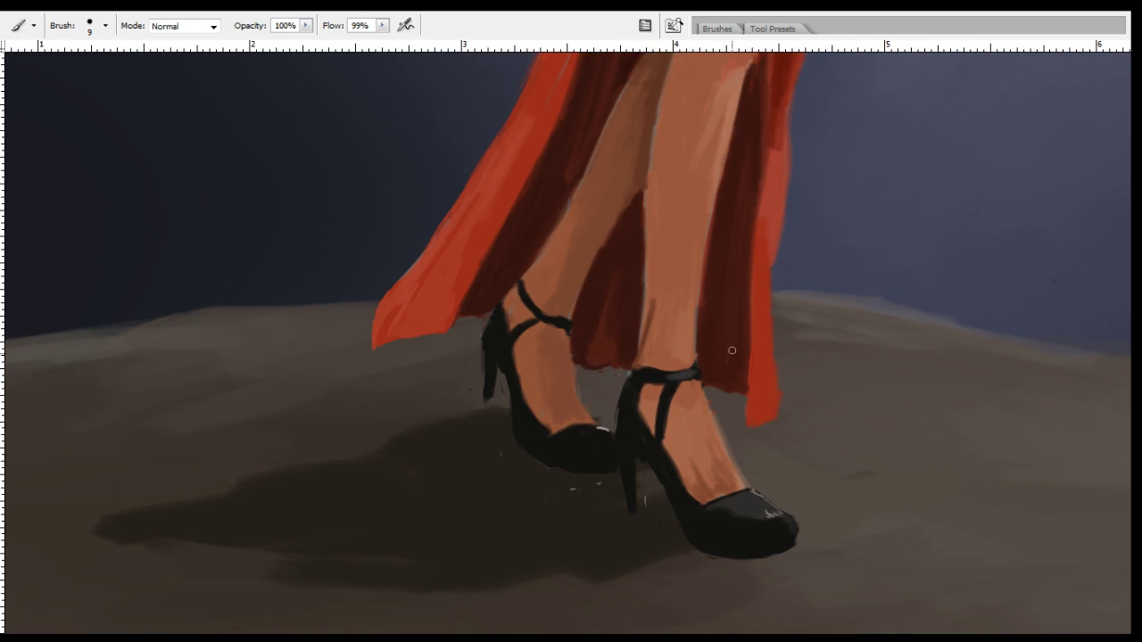
key("ctrl+minus")
key("ctrl+minus")
key("ctrl+minus")
key("ctrl+minus")
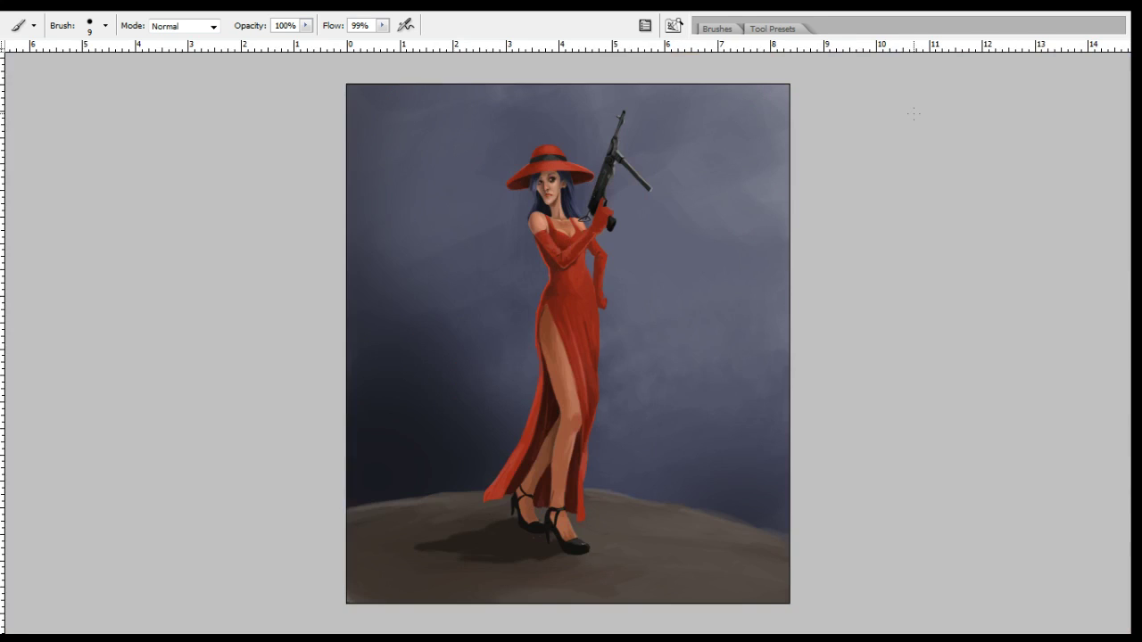
left_click_drag(291, 523, 292, 515)
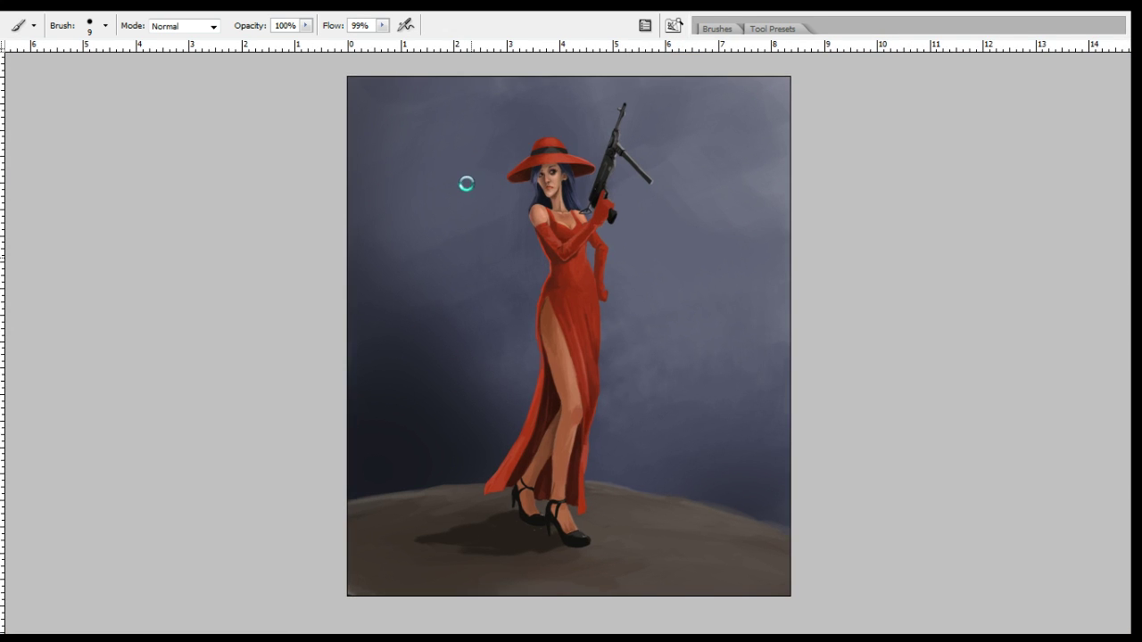